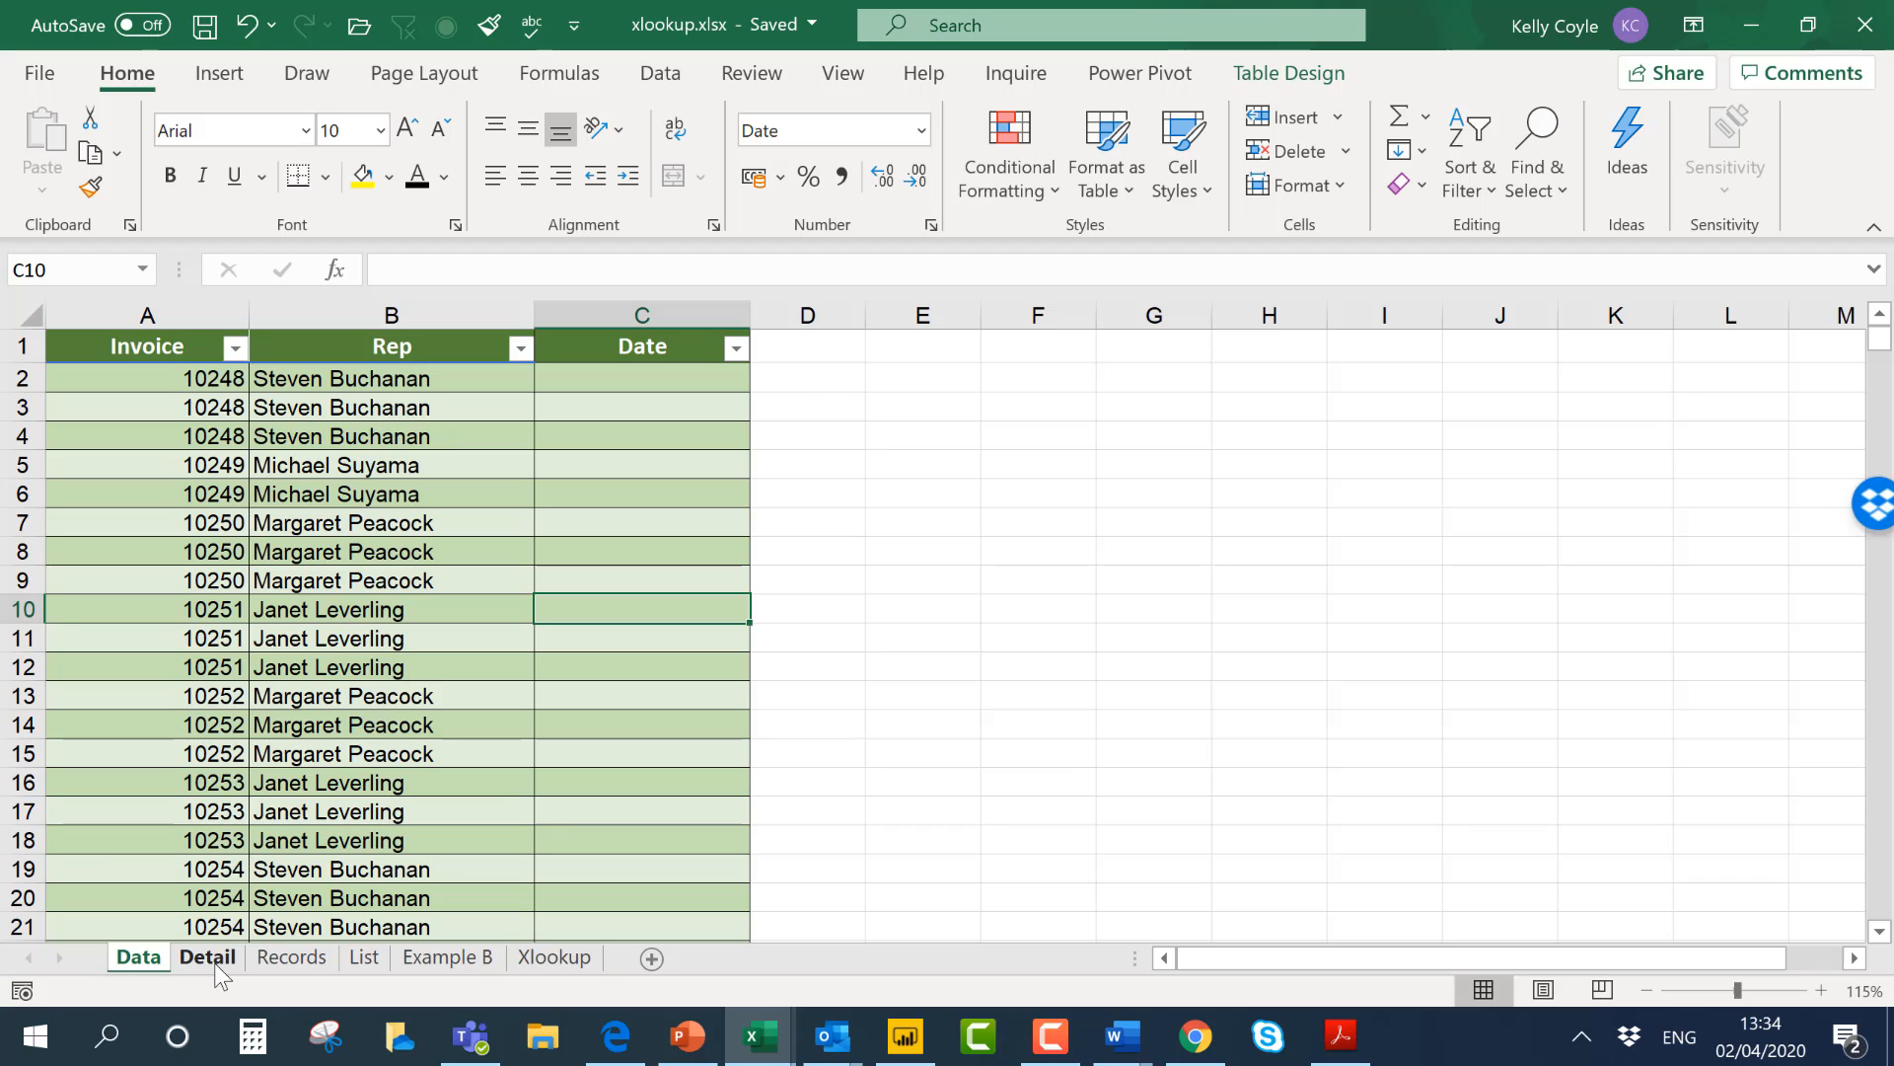
# - In the Data sheet's first Date cell, enter an XLOOKUP of the row's invoice in Detail column C, returning Detail column A
pyautogui.click(215, 962)
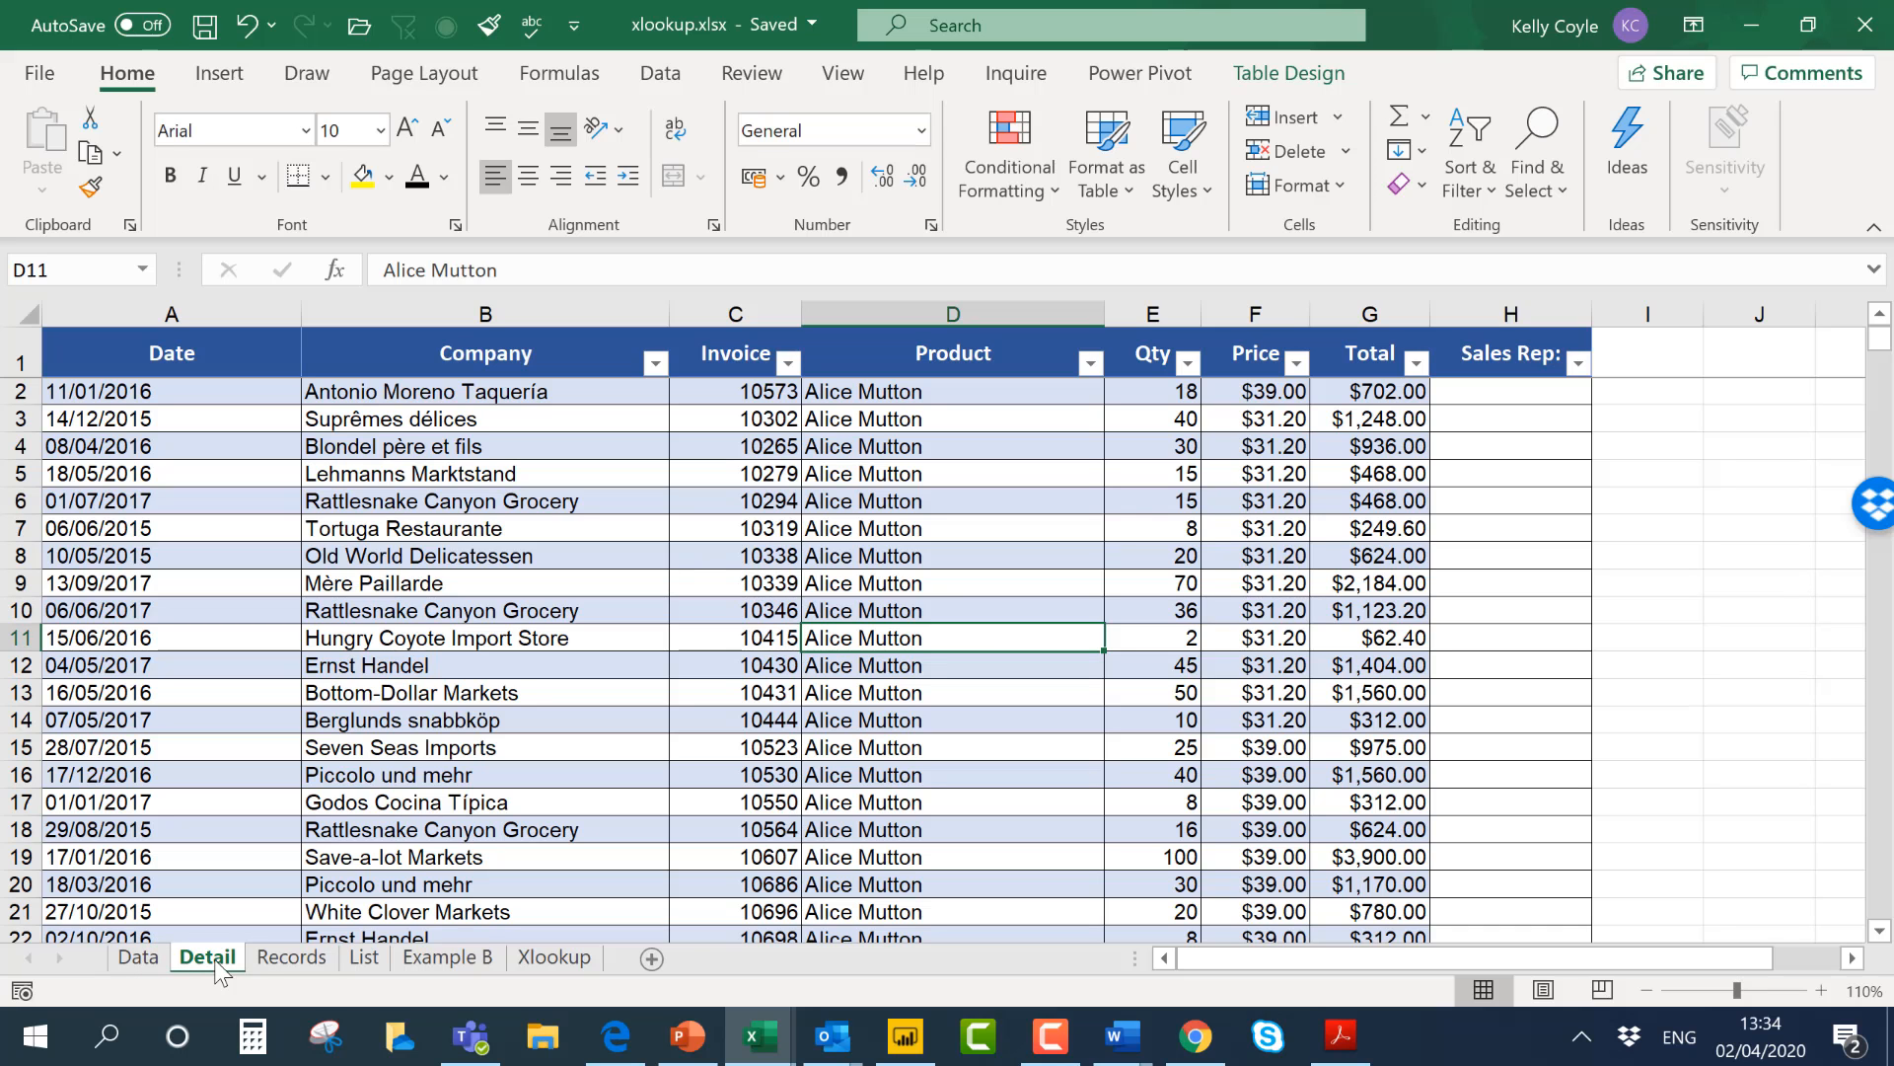
pyautogui.click(129, 959)
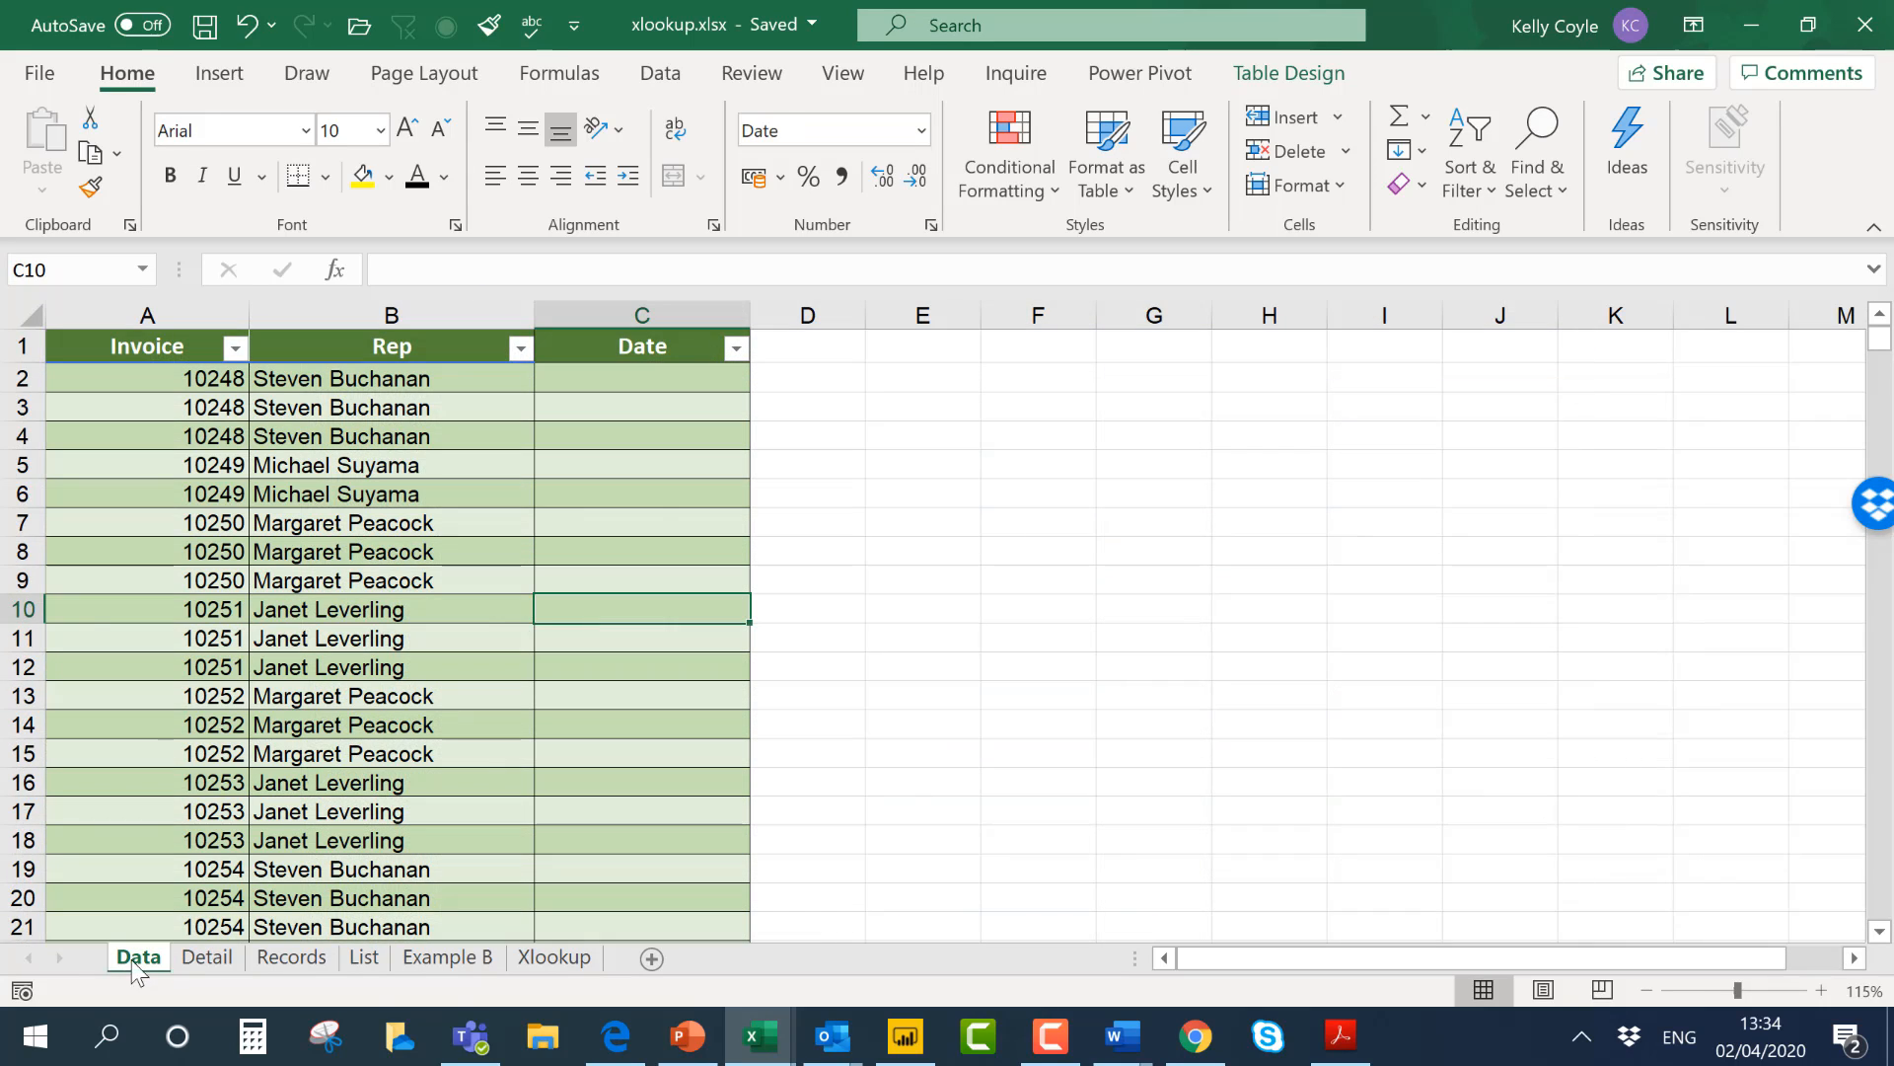
pyautogui.click(667, 375)
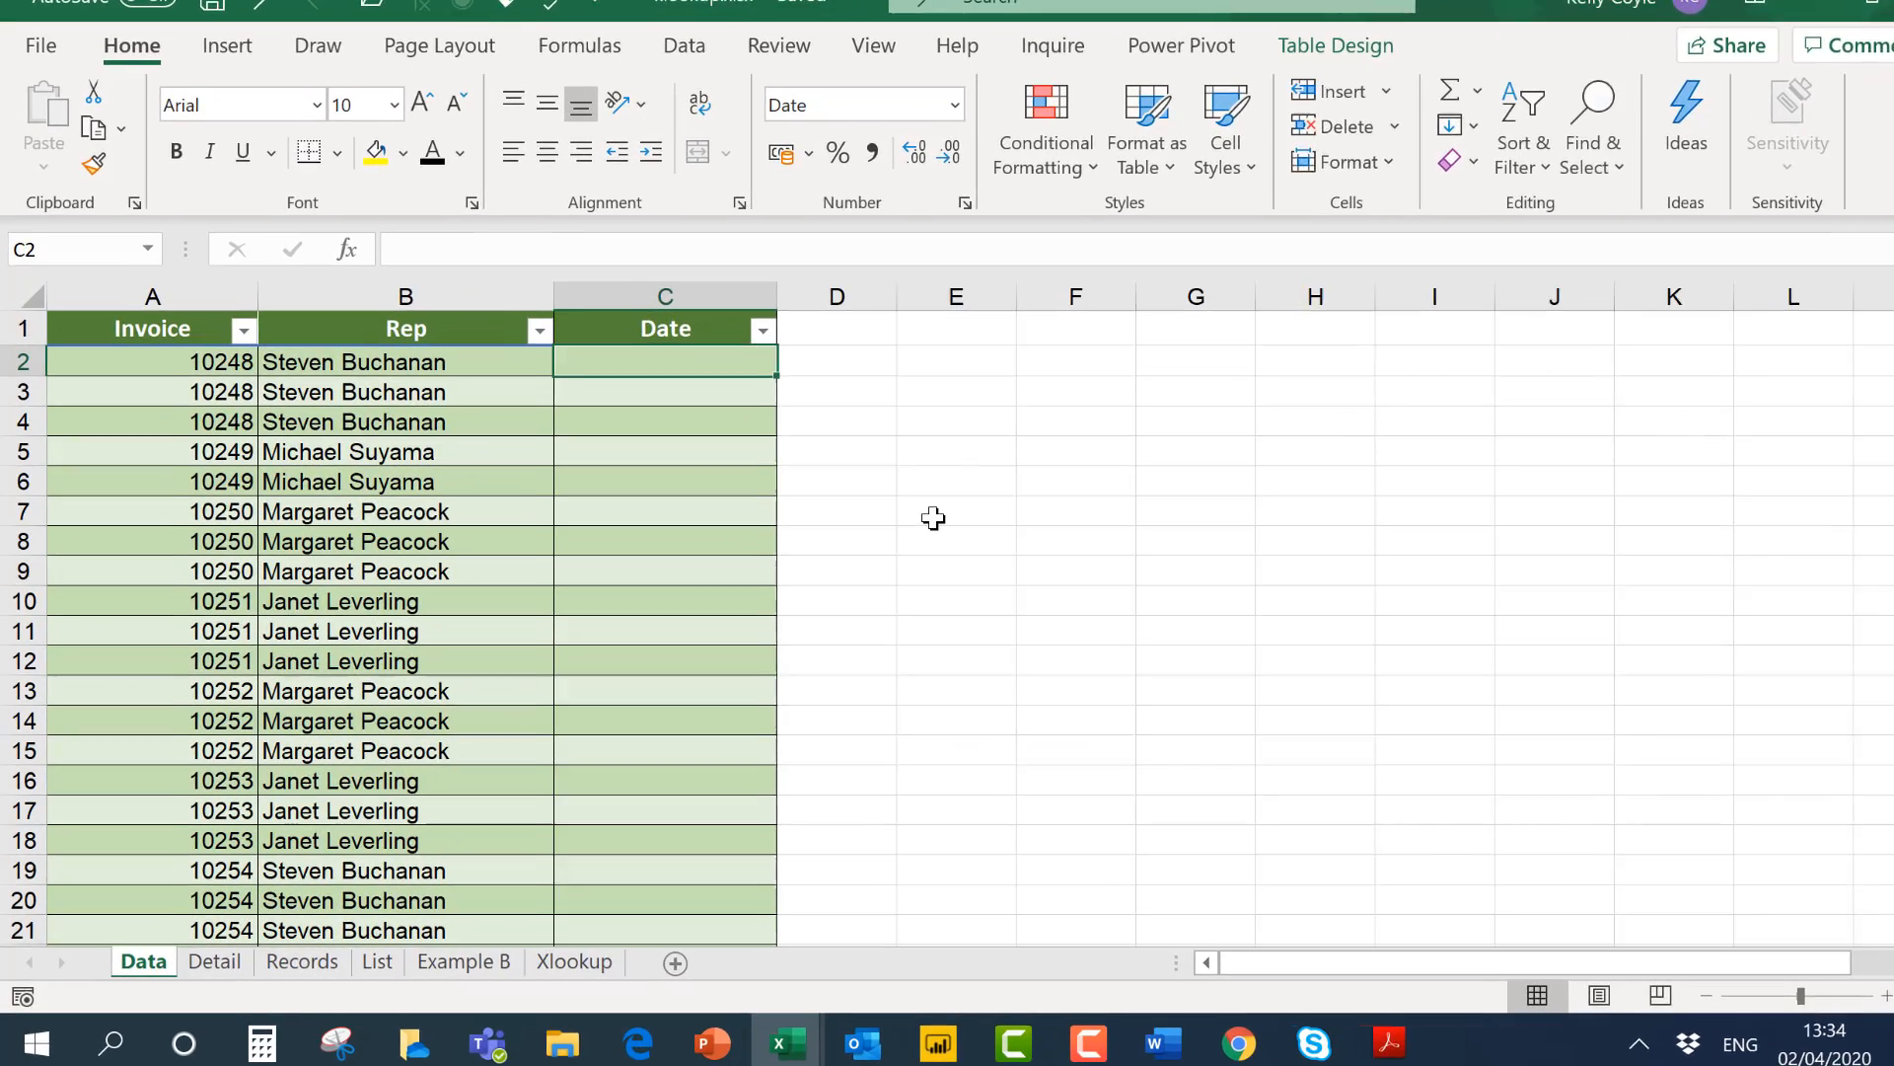
pyautogui.write('=xl')
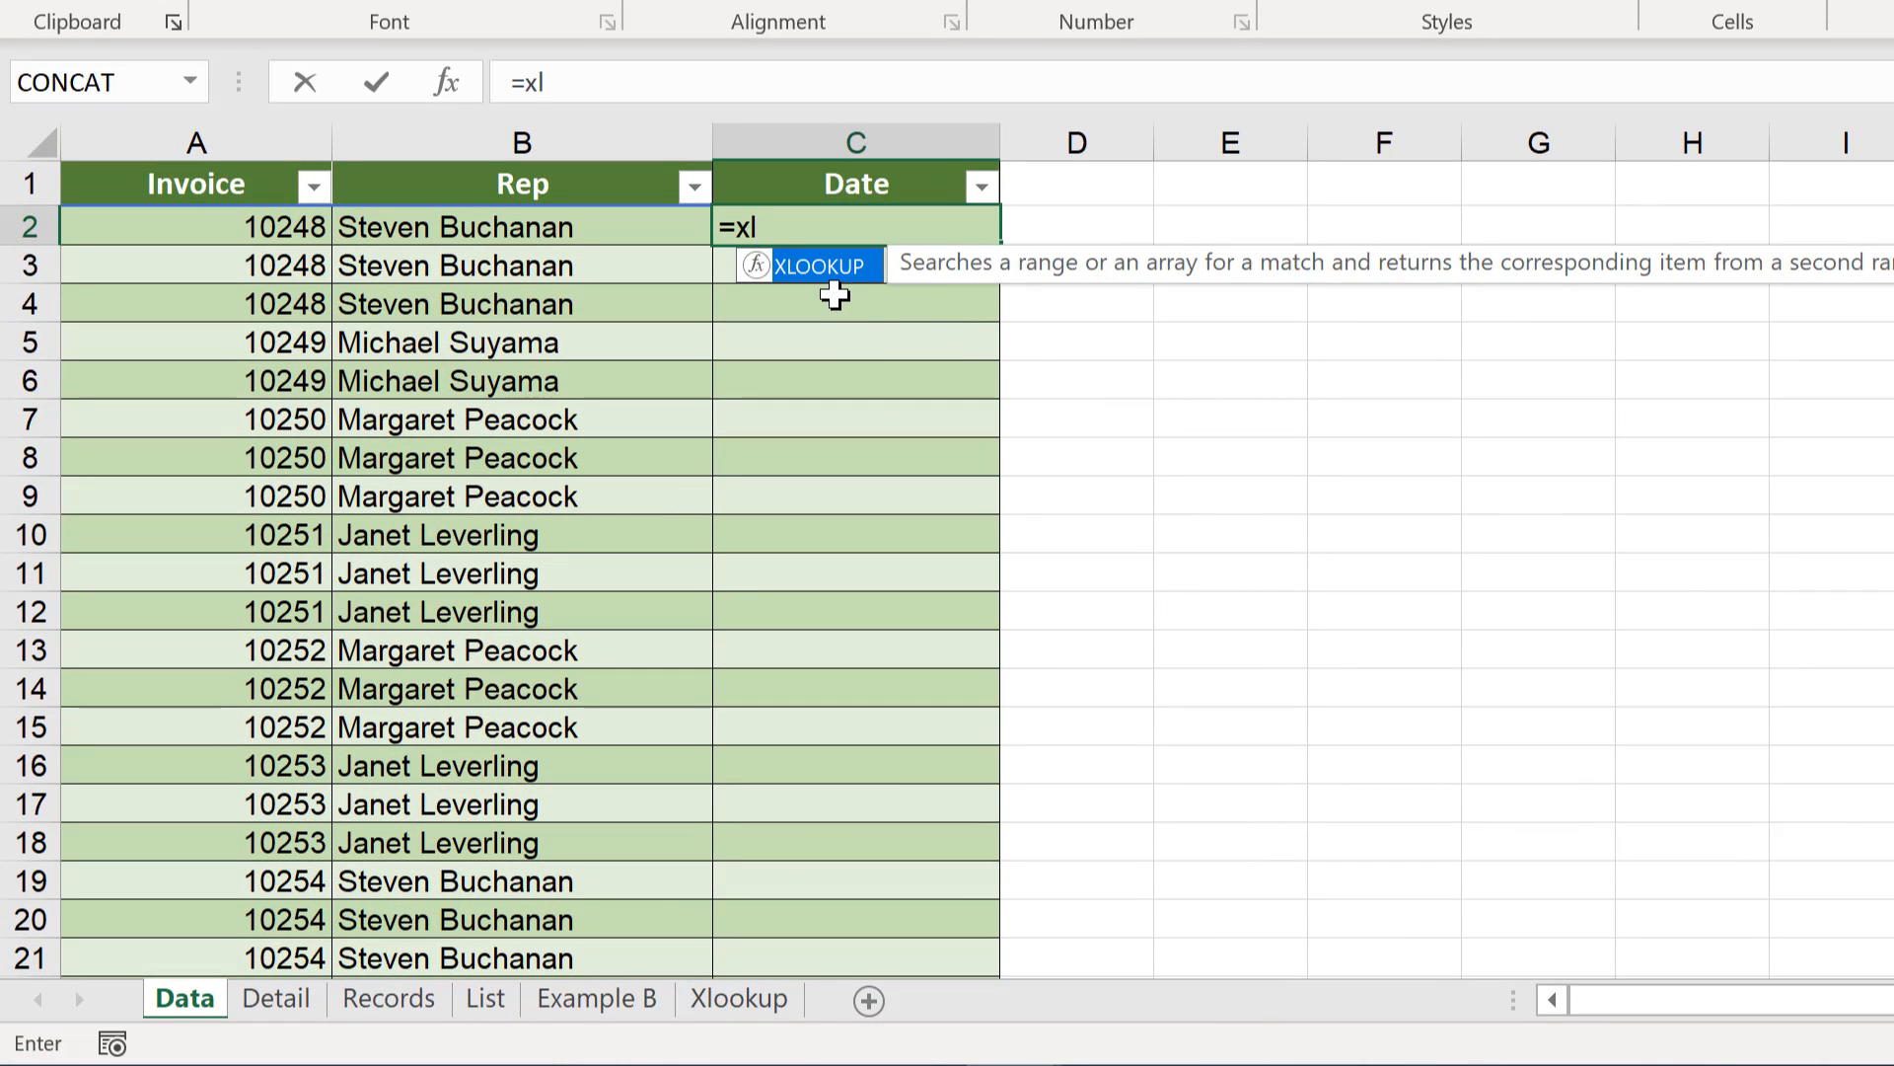
pyautogui.press('Tab')
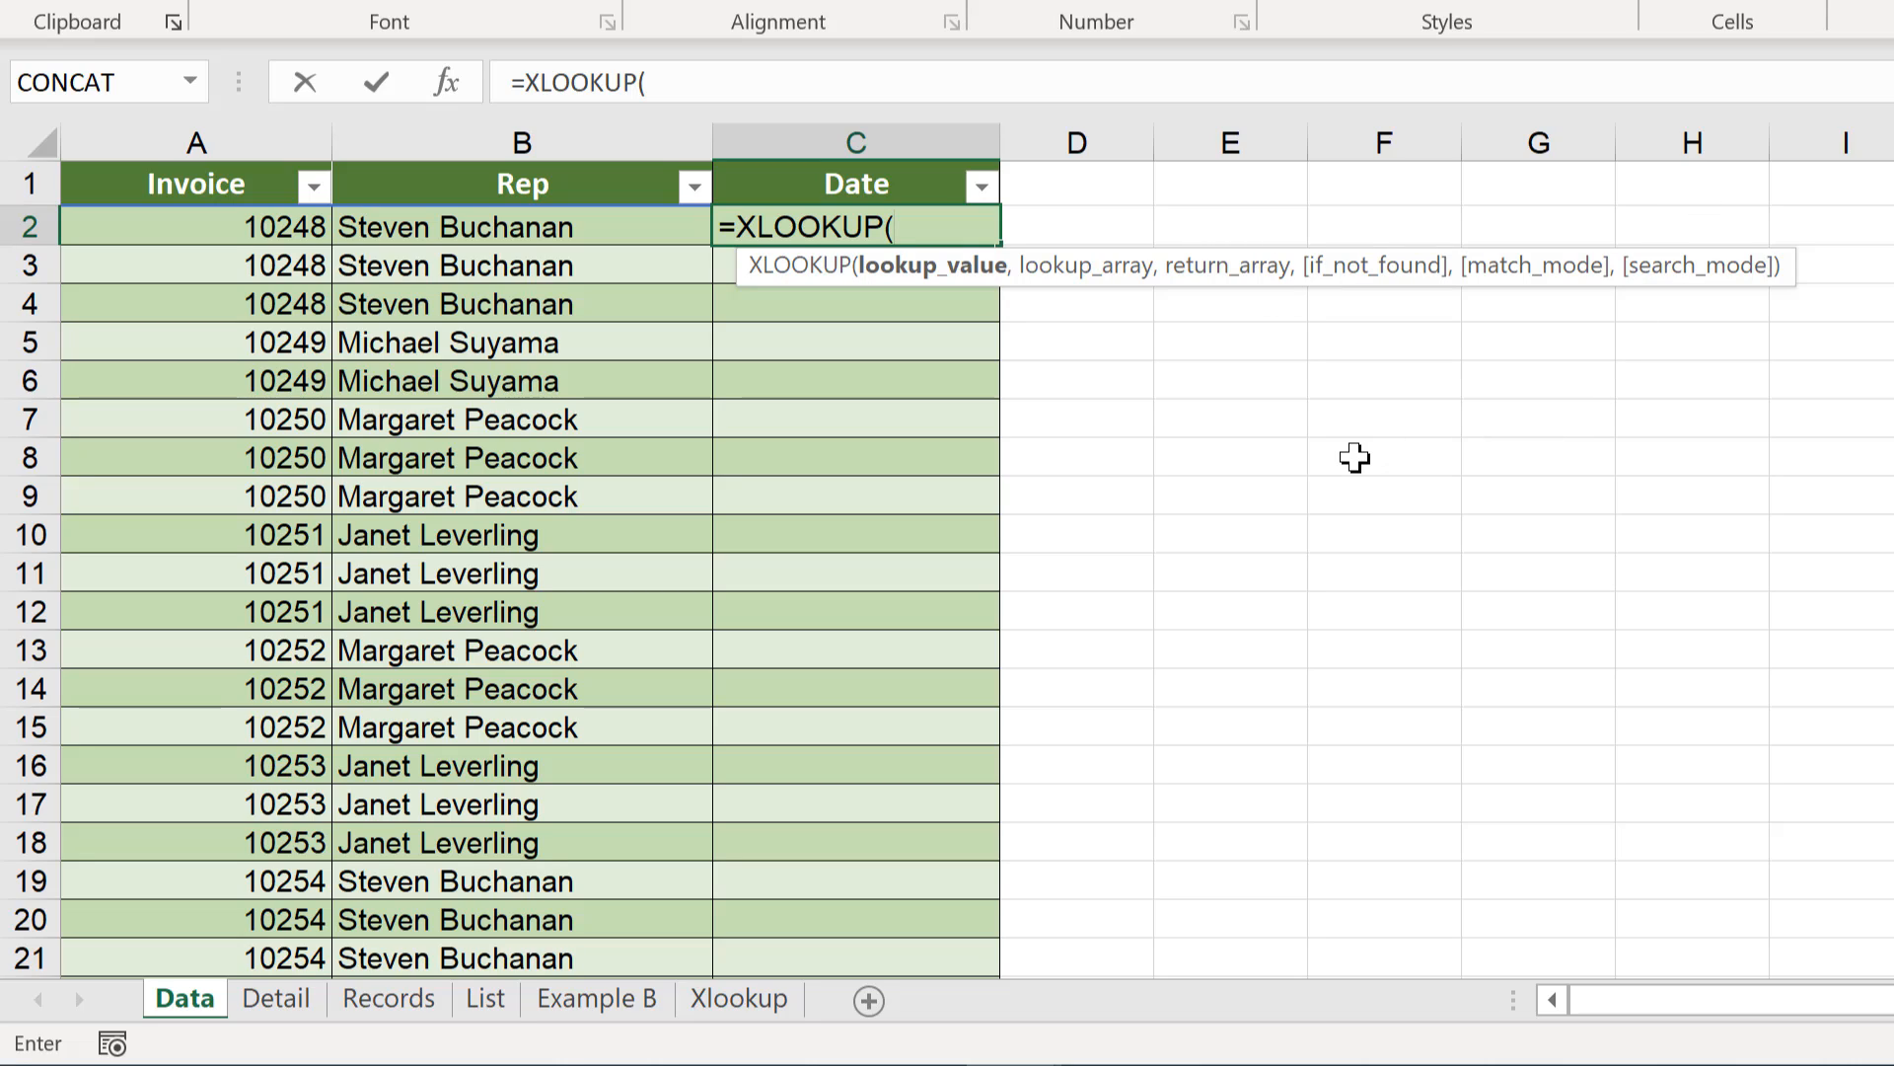
pyautogui.click(272, 231)
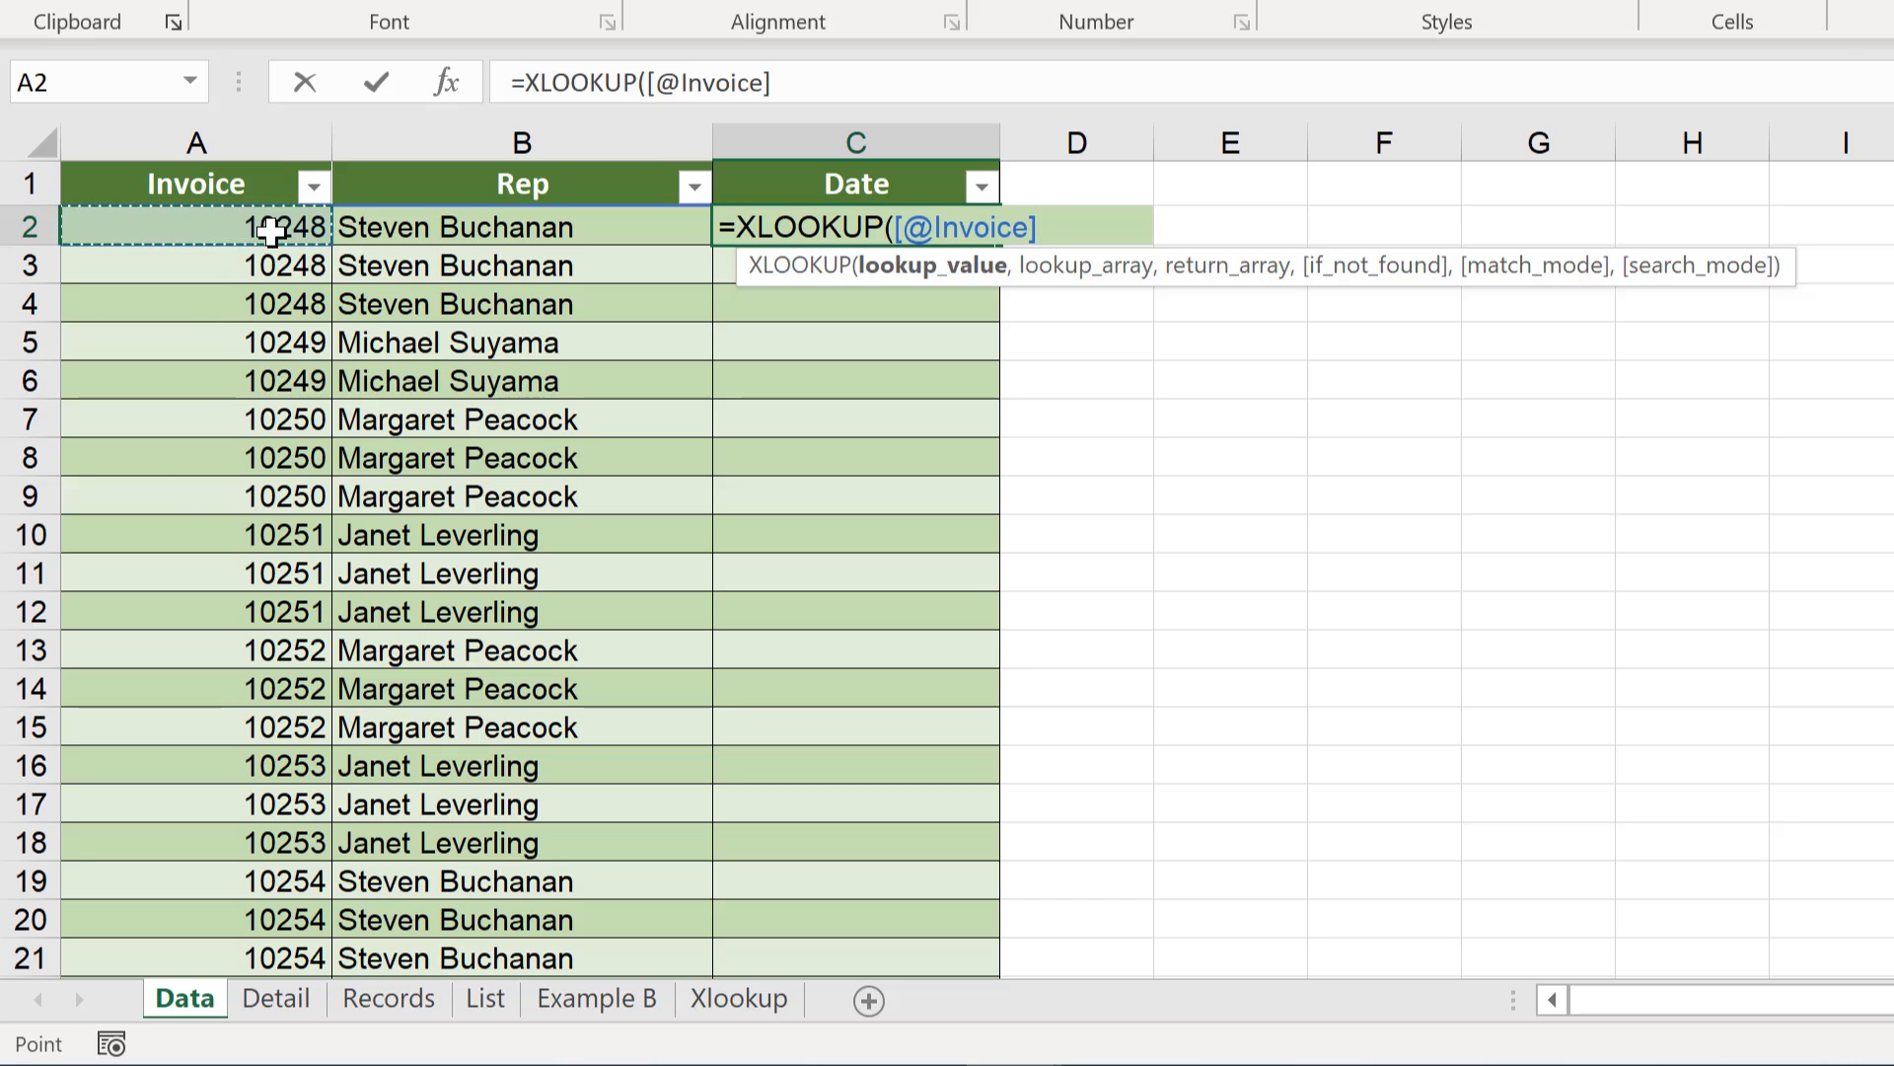
pyautogui.write(',')
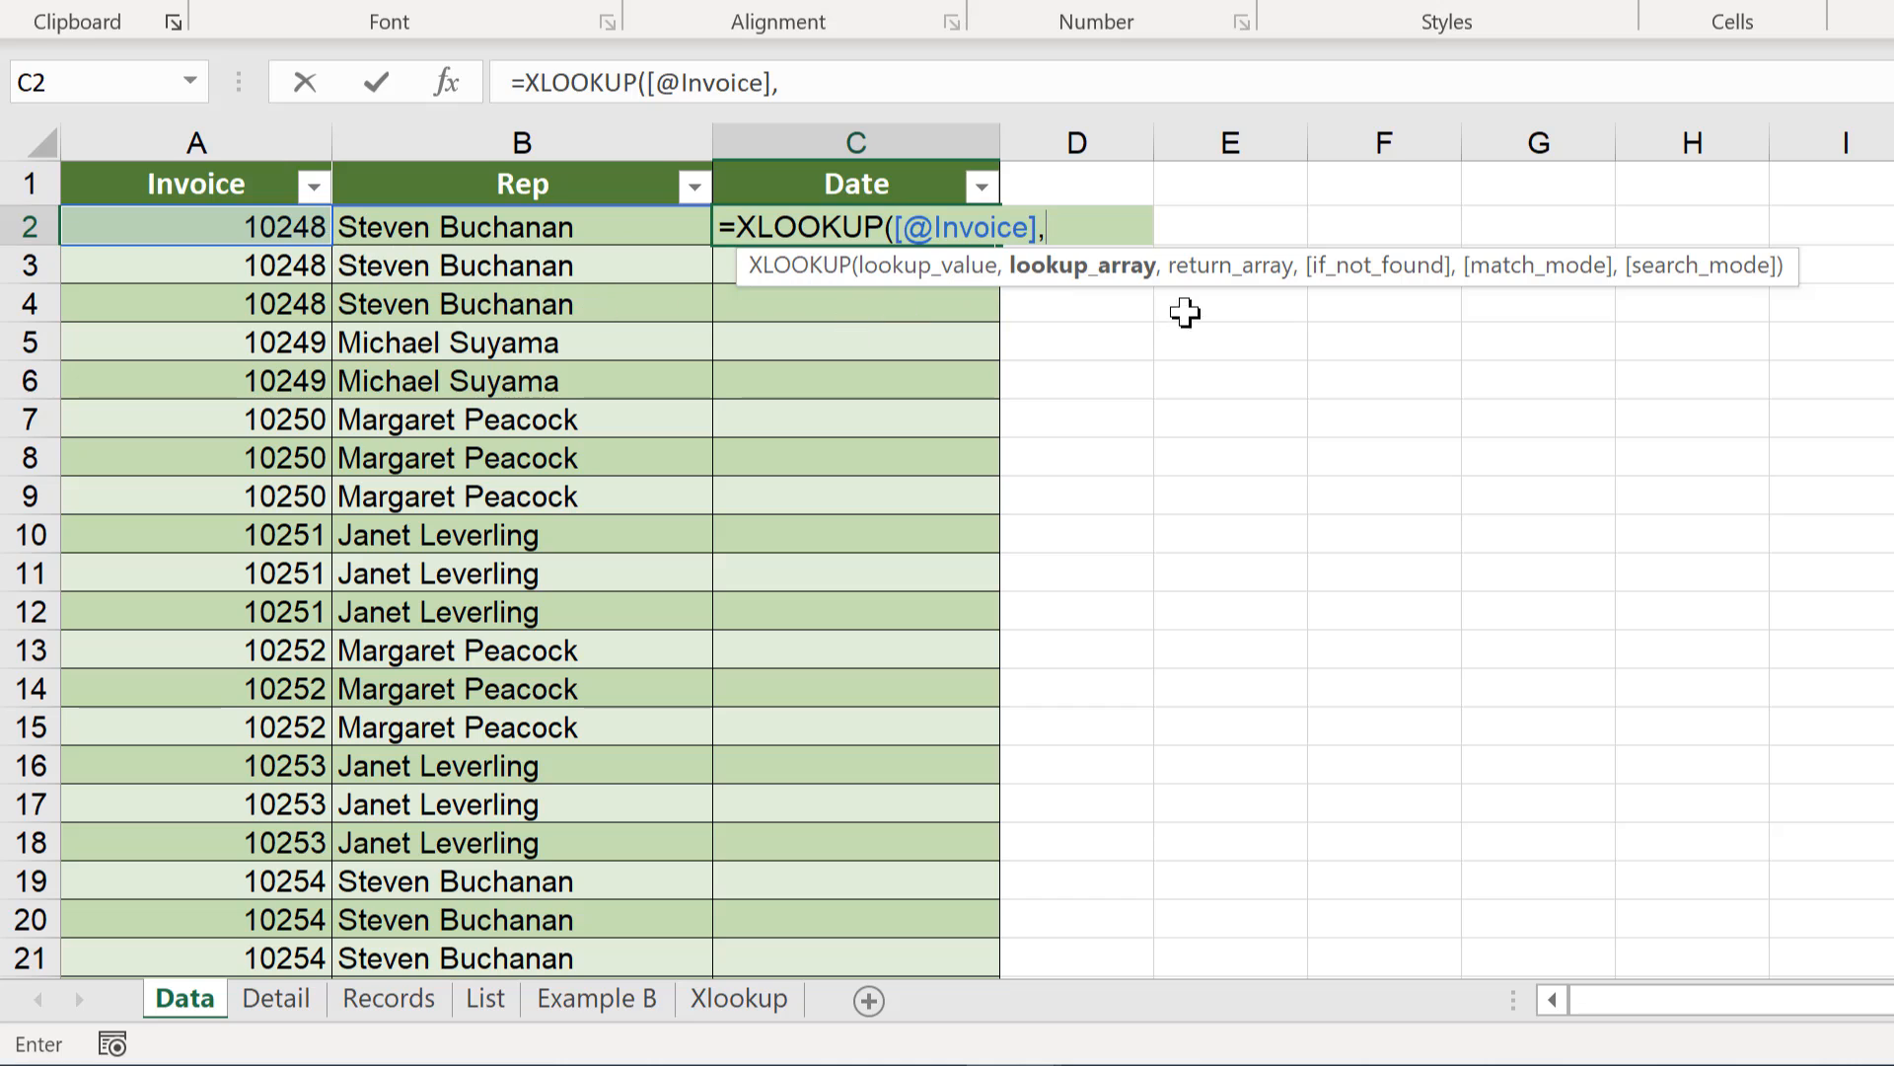
pyautogui.click(277, 999)
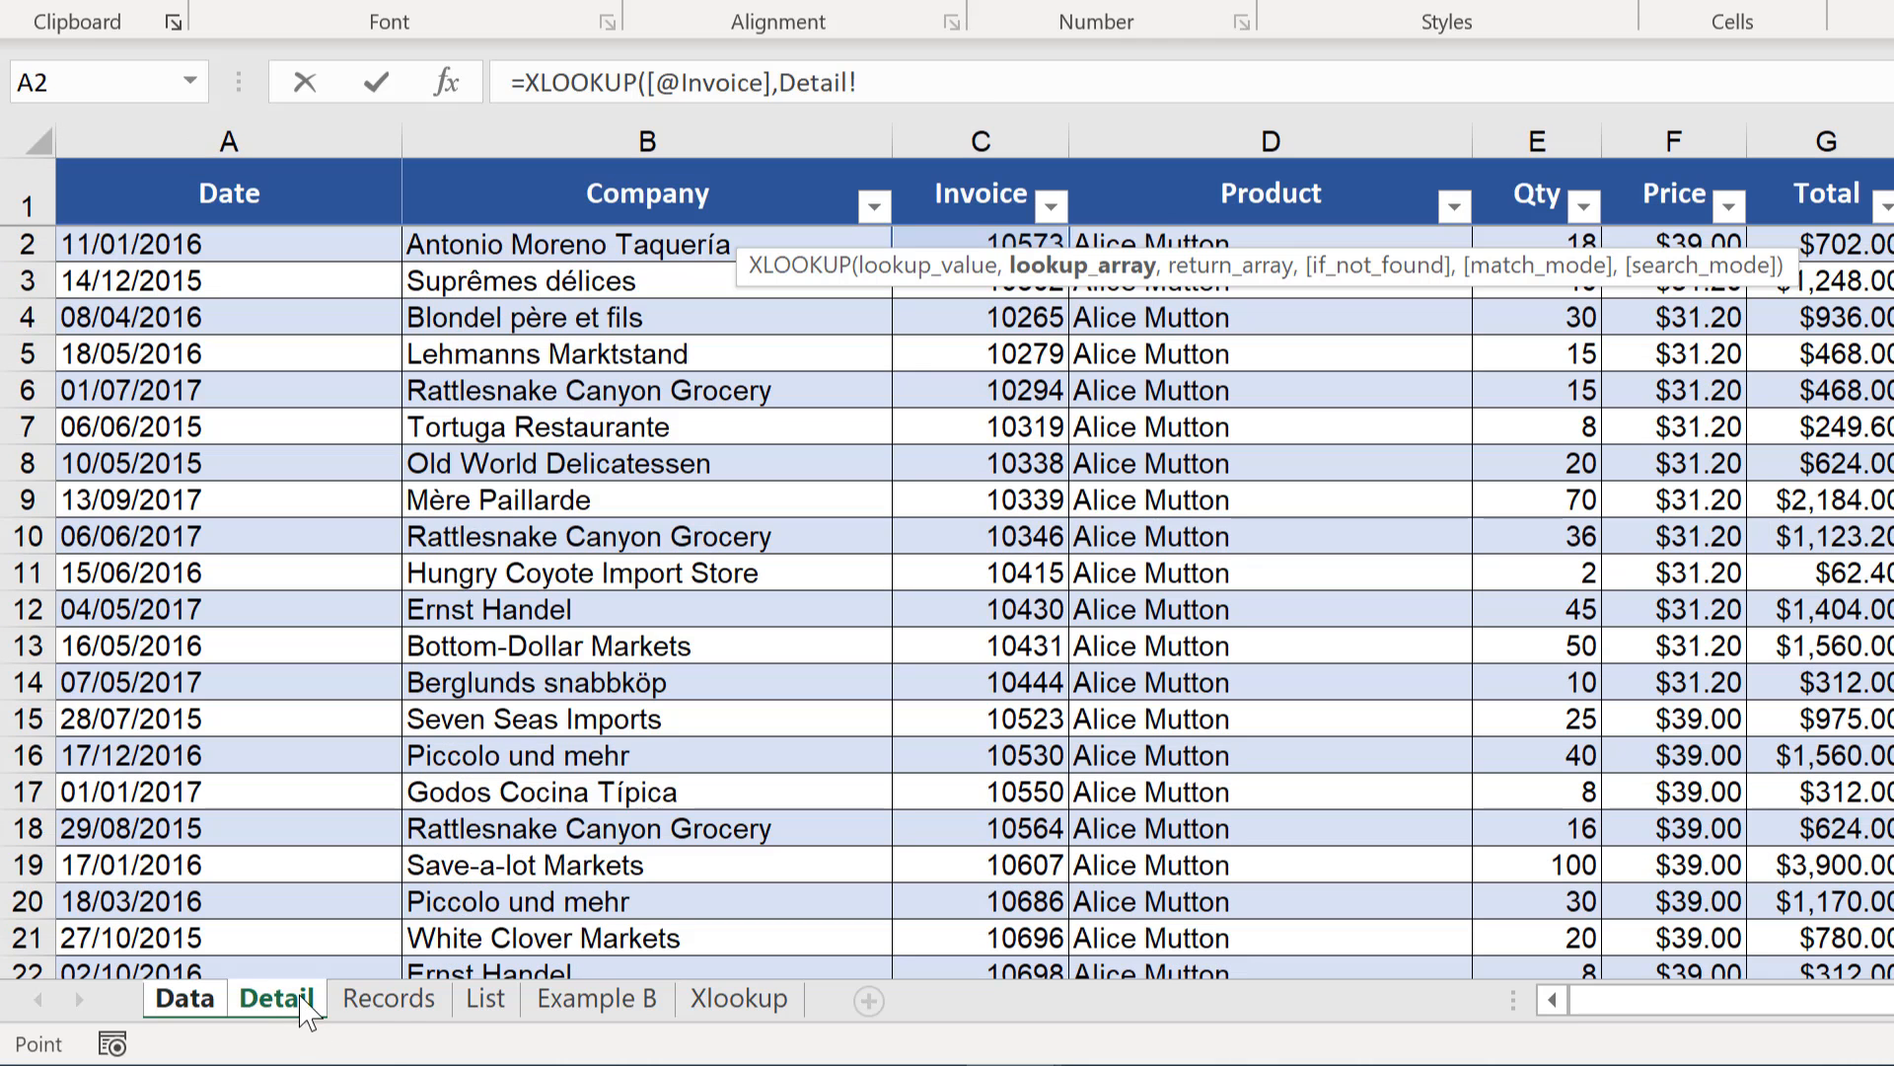
pyautogui.click(1035, 129)
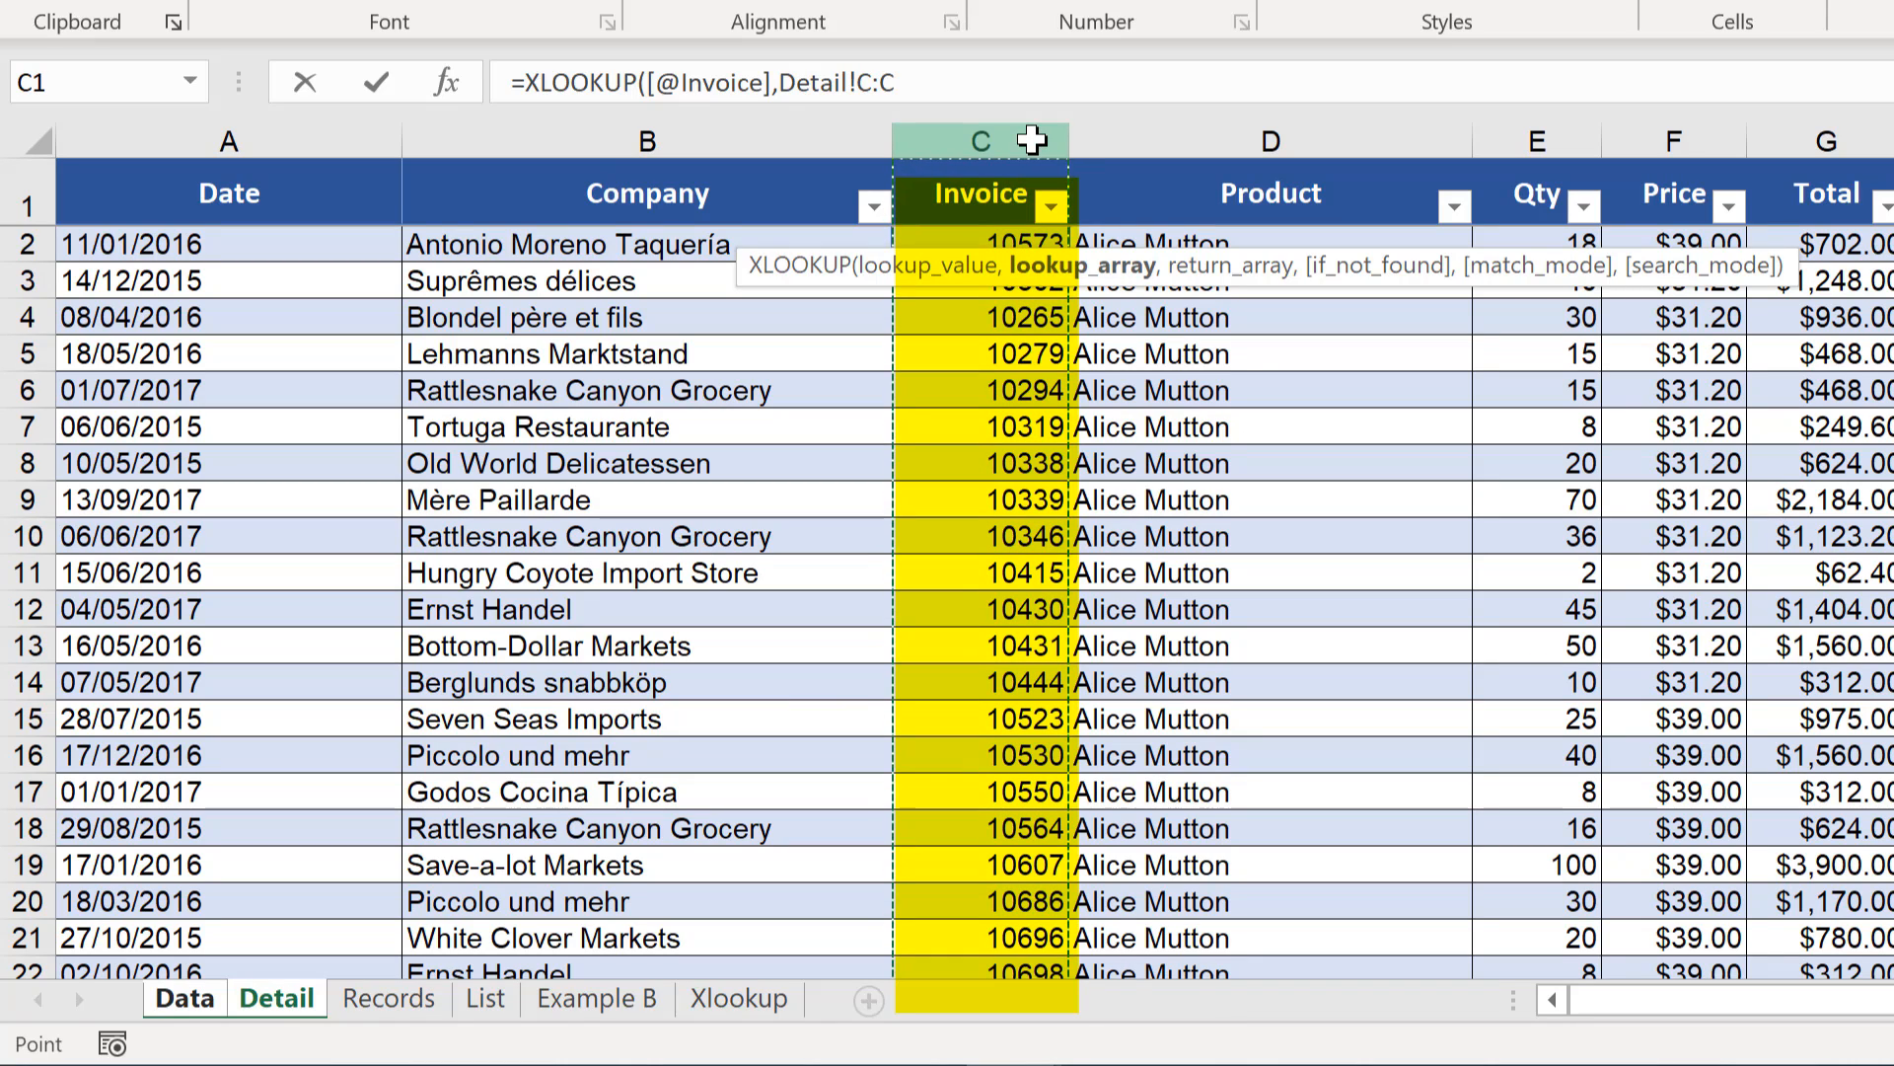
pyautogui.write(',')
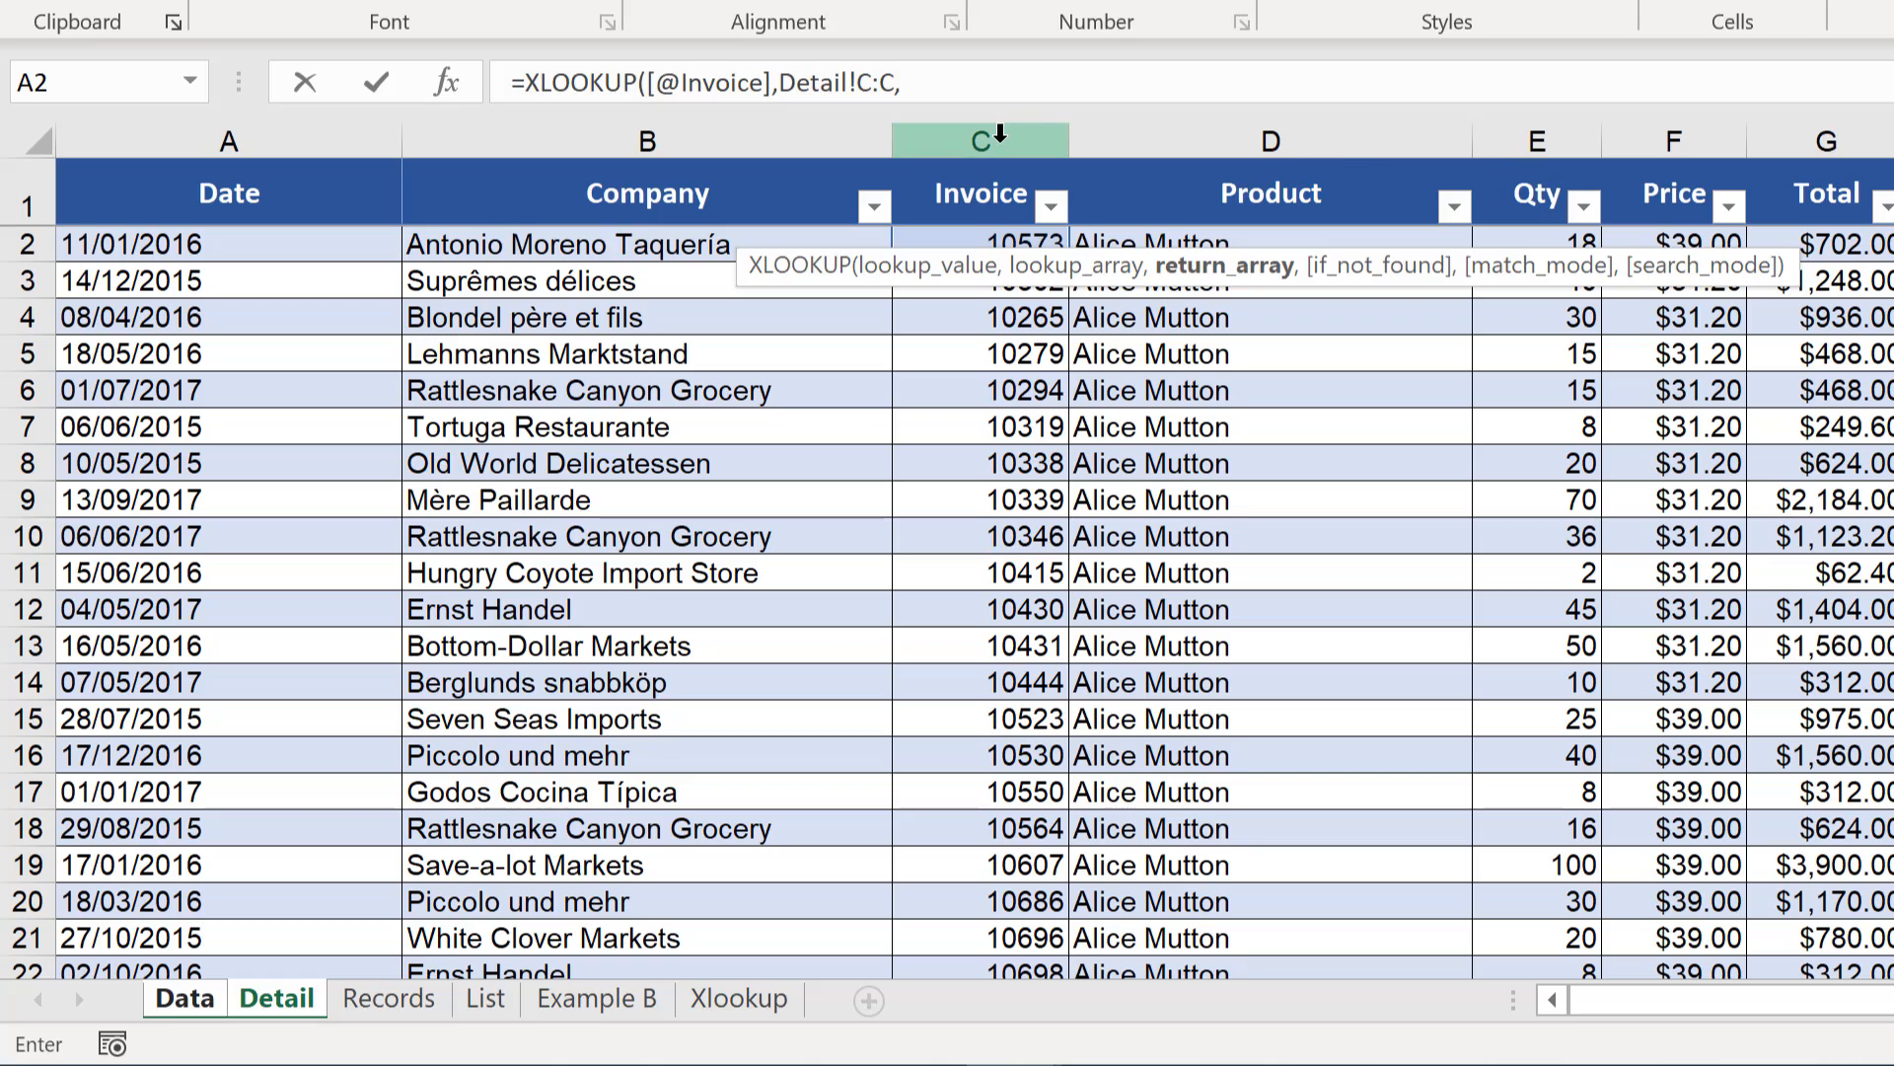
pyautogui.click(173, 129)
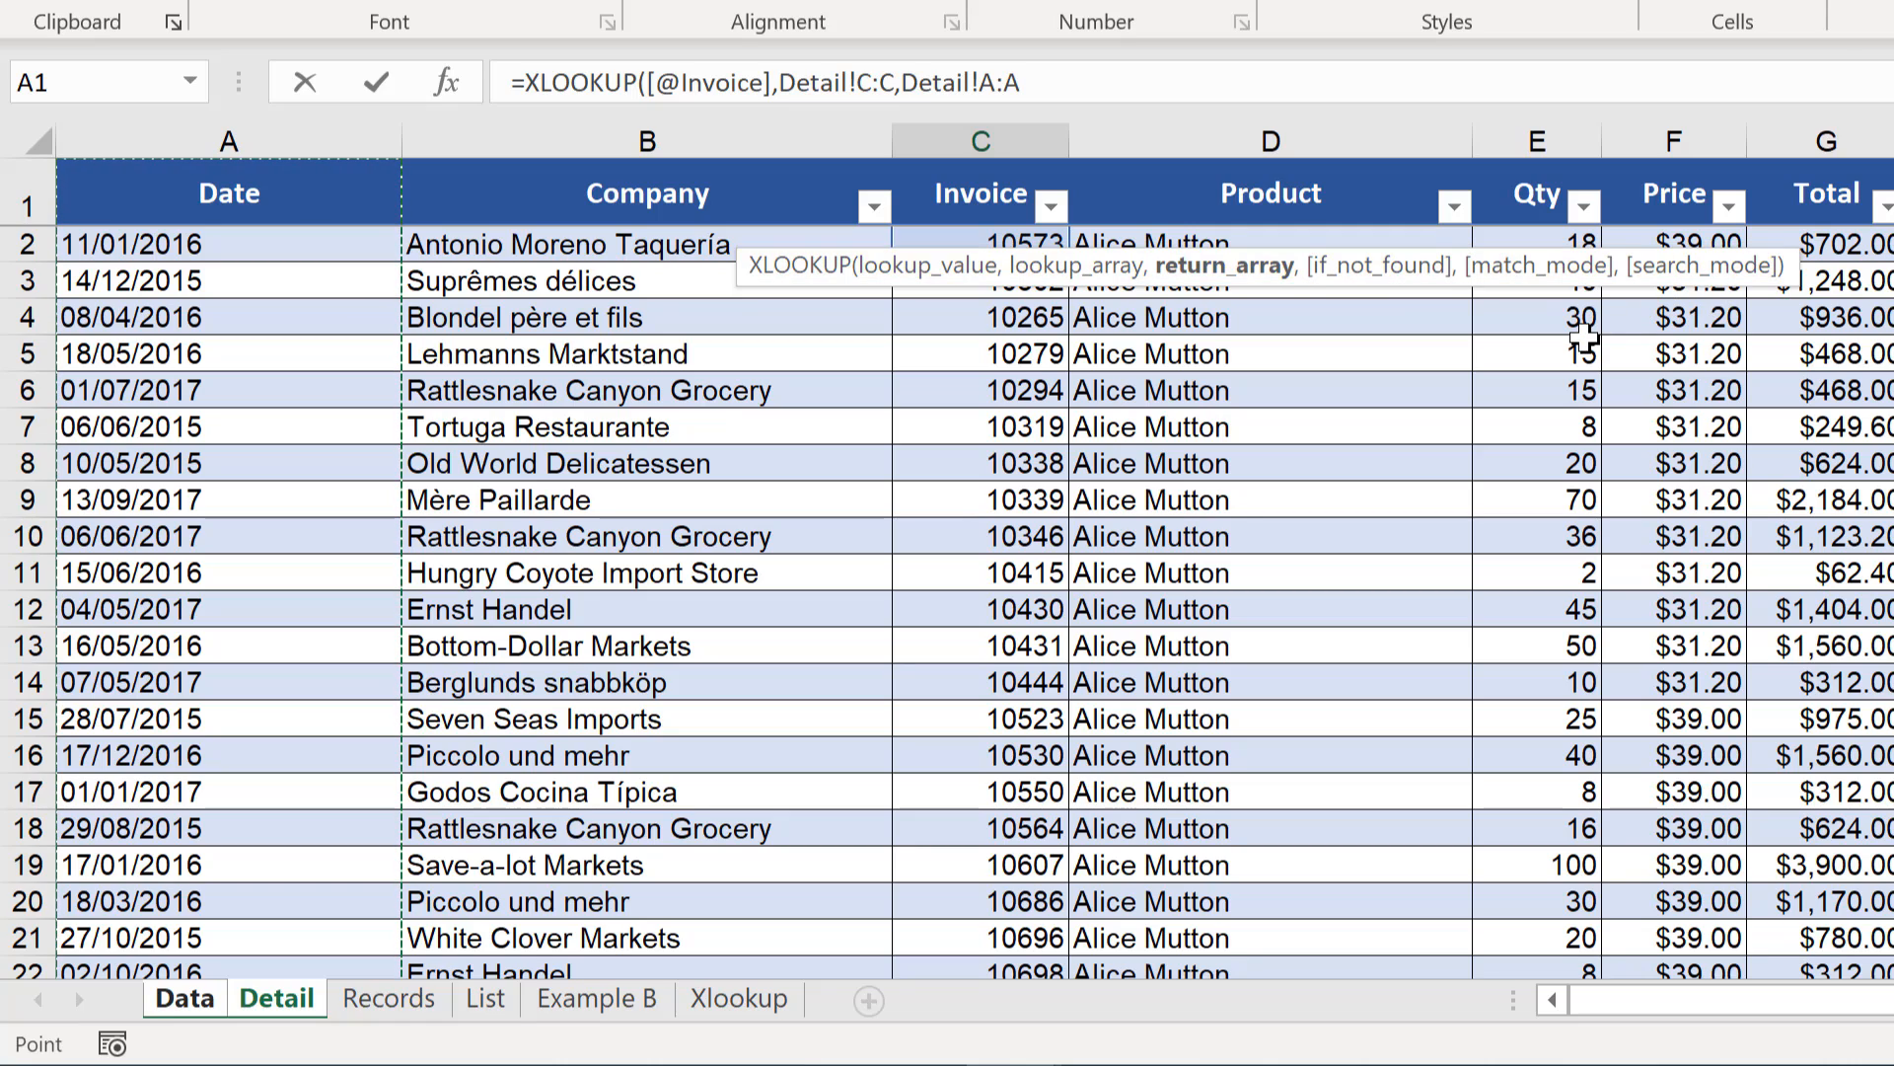
pyautogui.press('Return')
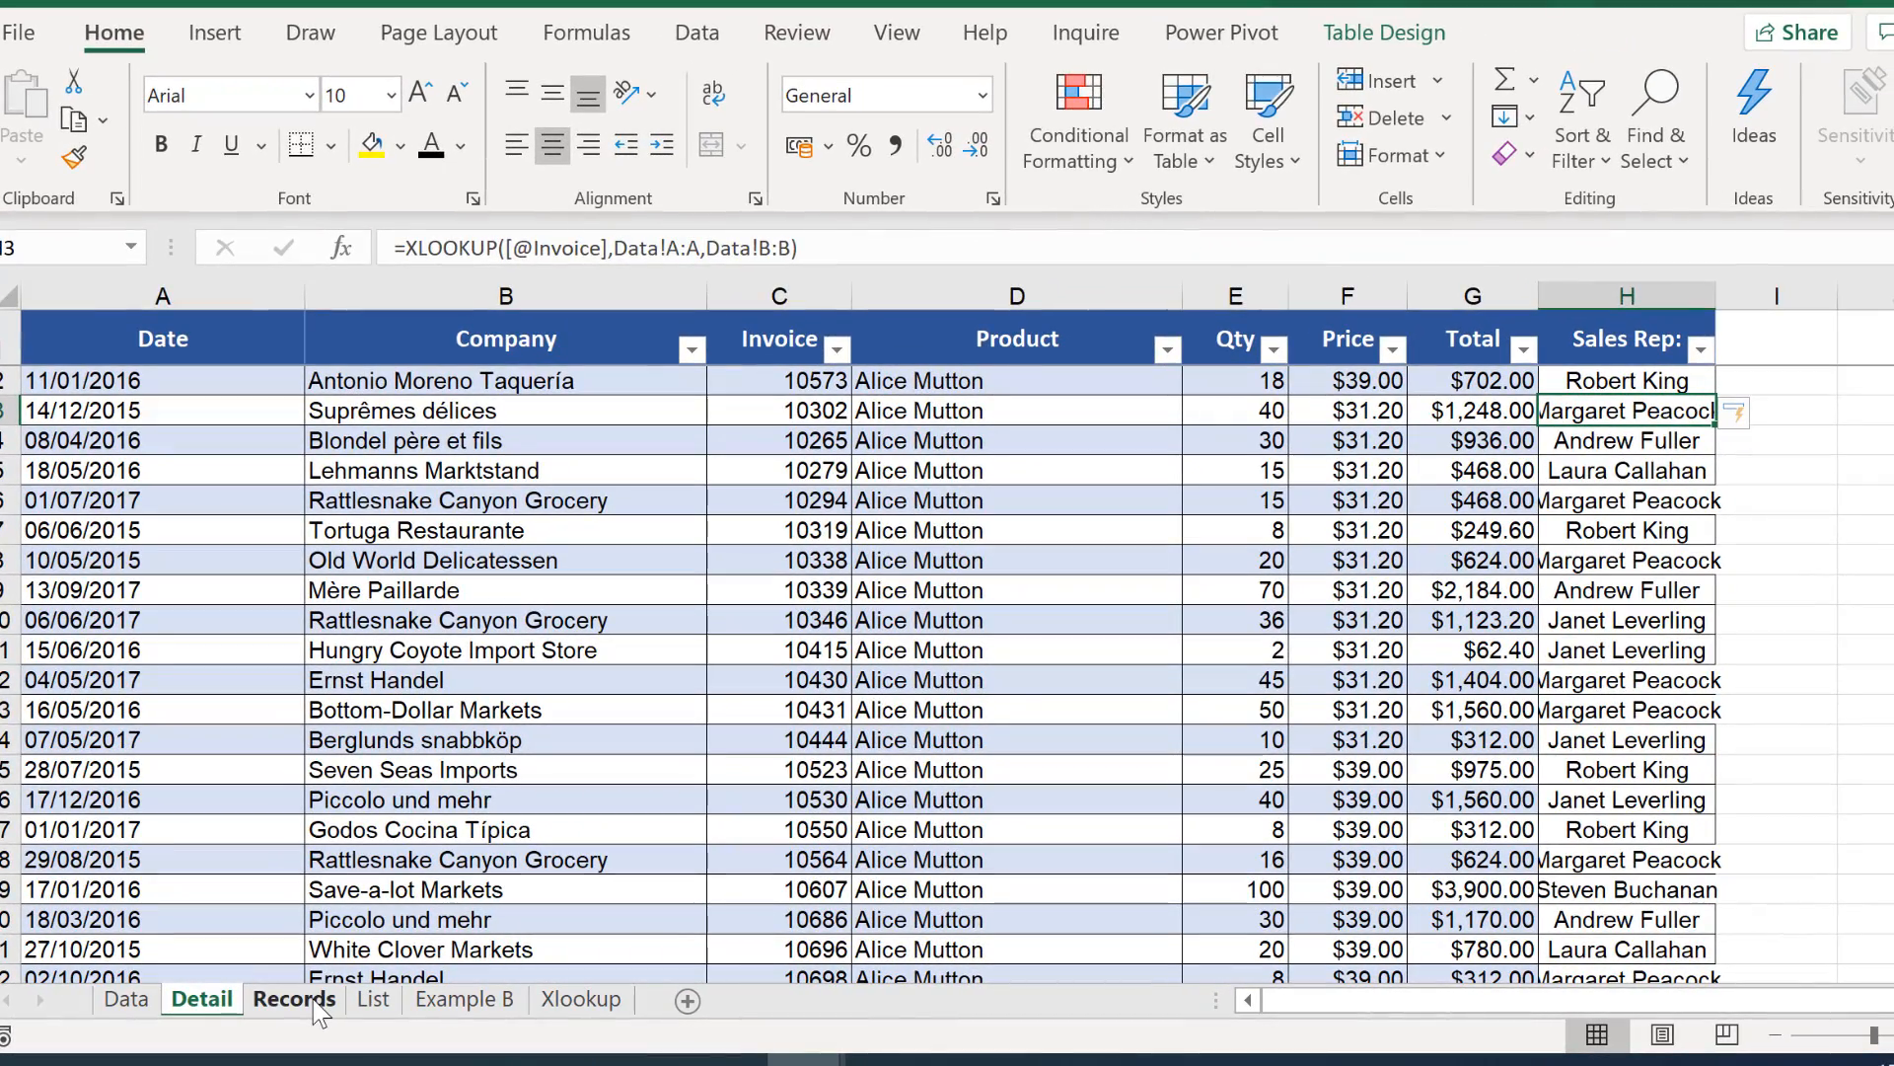
# - On the List sheet, start an XLOOKUP in the first Mobile No: cell, using the last name in A2 as lookup value
pyautogui.click(319, 999)
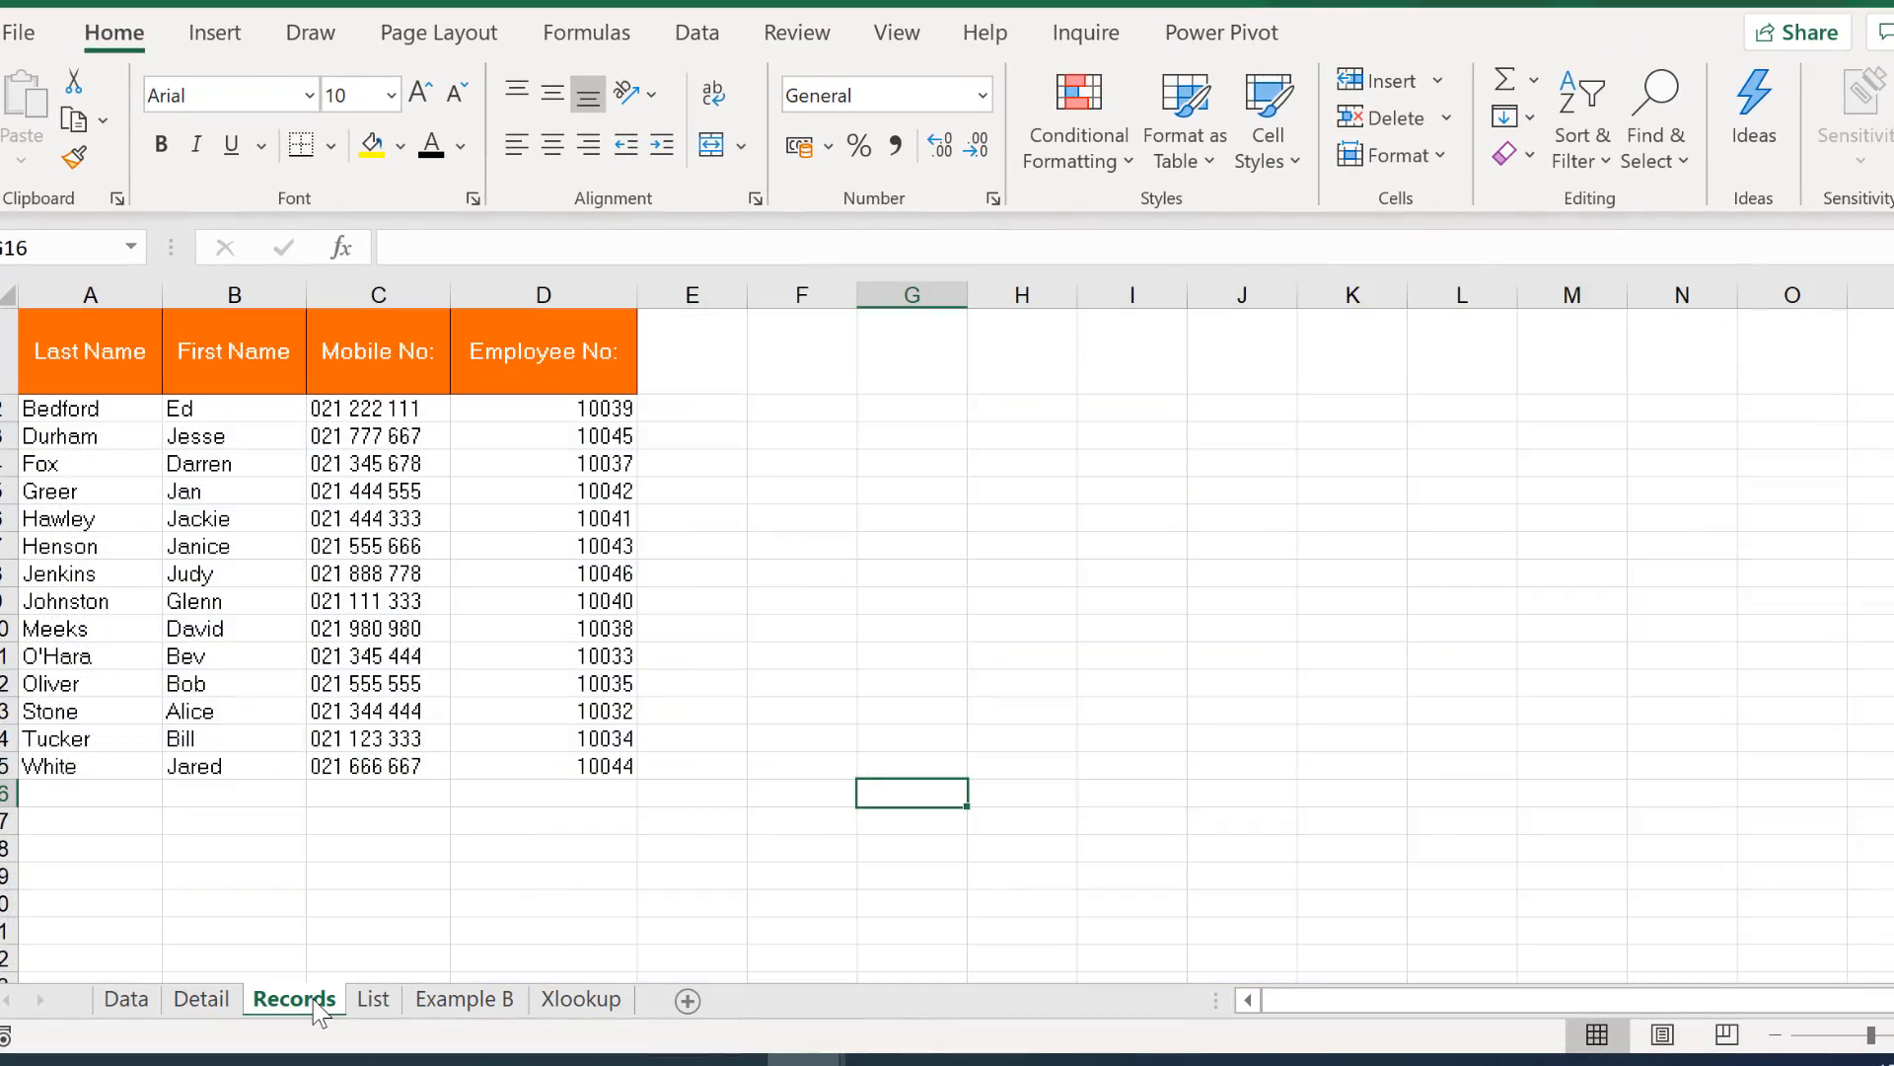
pyautogui.click(374, 1000)
pyautogui.click(300, 1000)
pyautogui.click(374, 999)
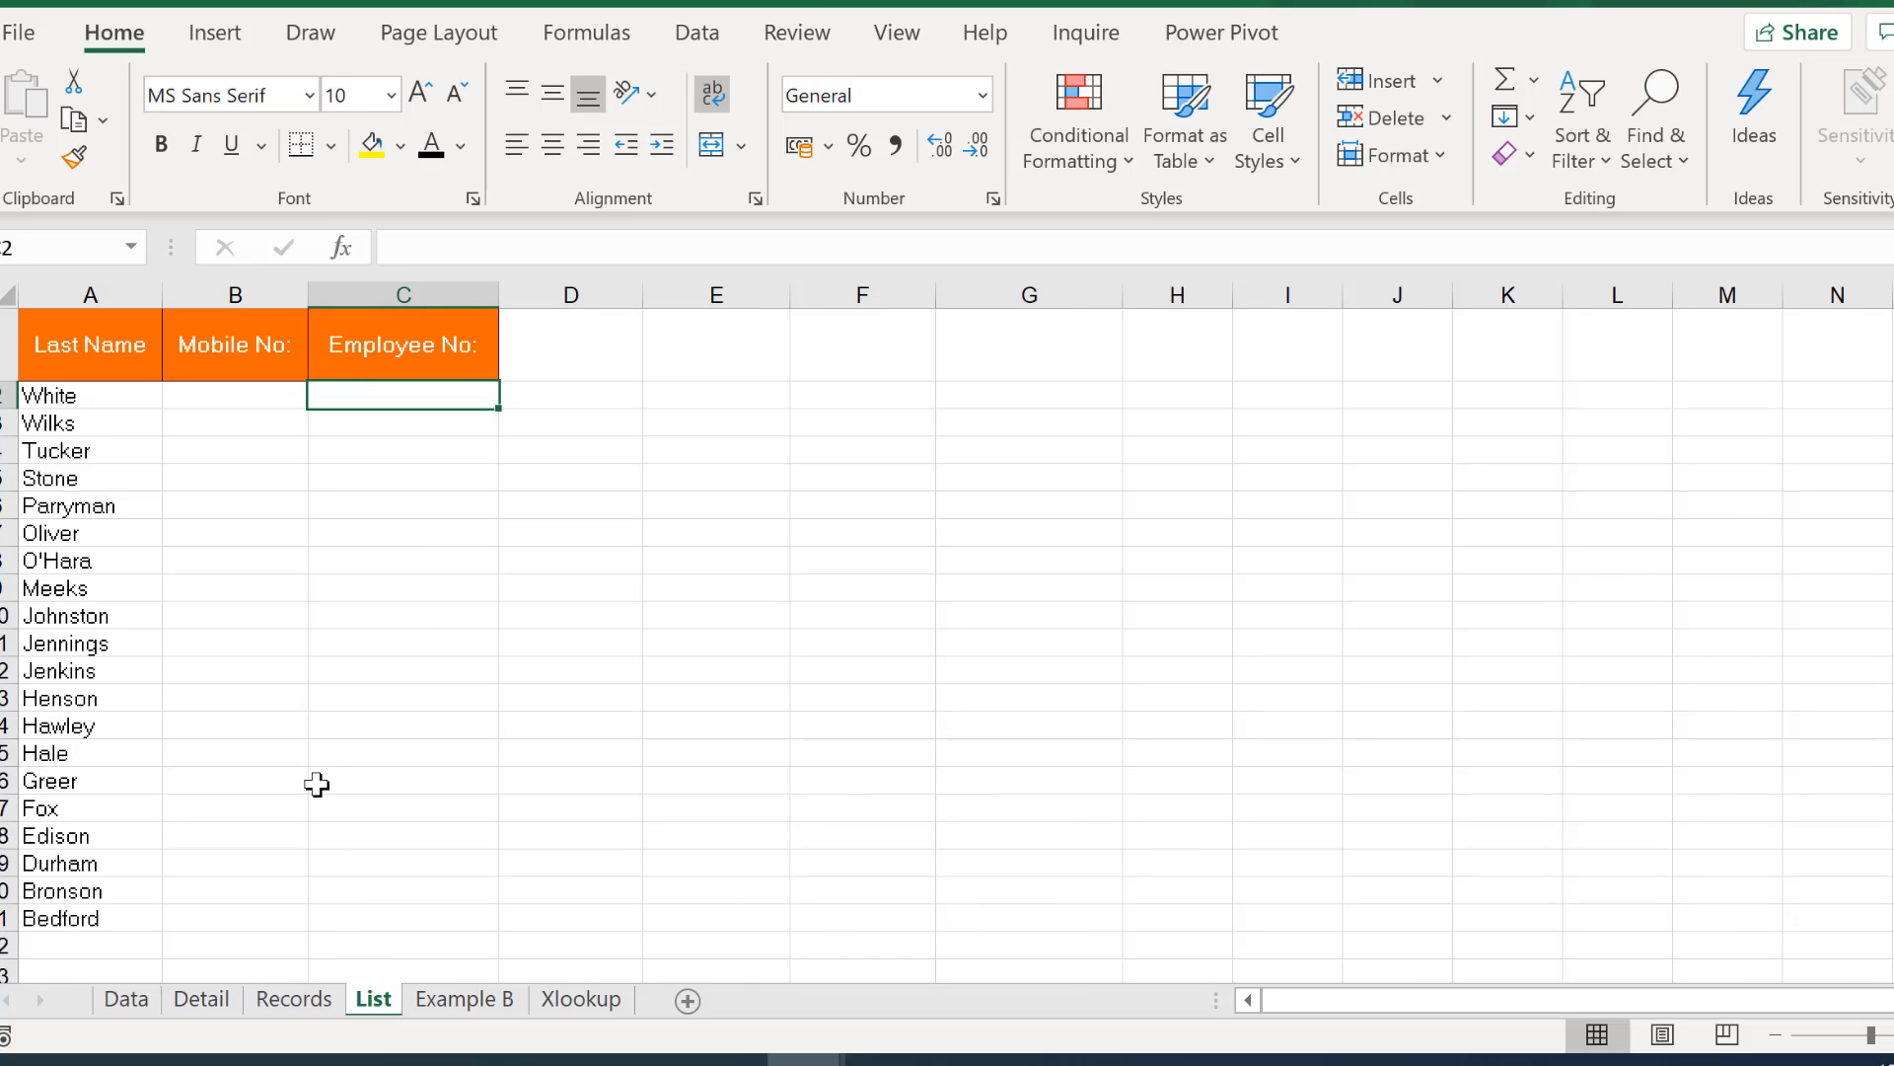
pyautogui.click(211, 396)
pyautogui.write('=')
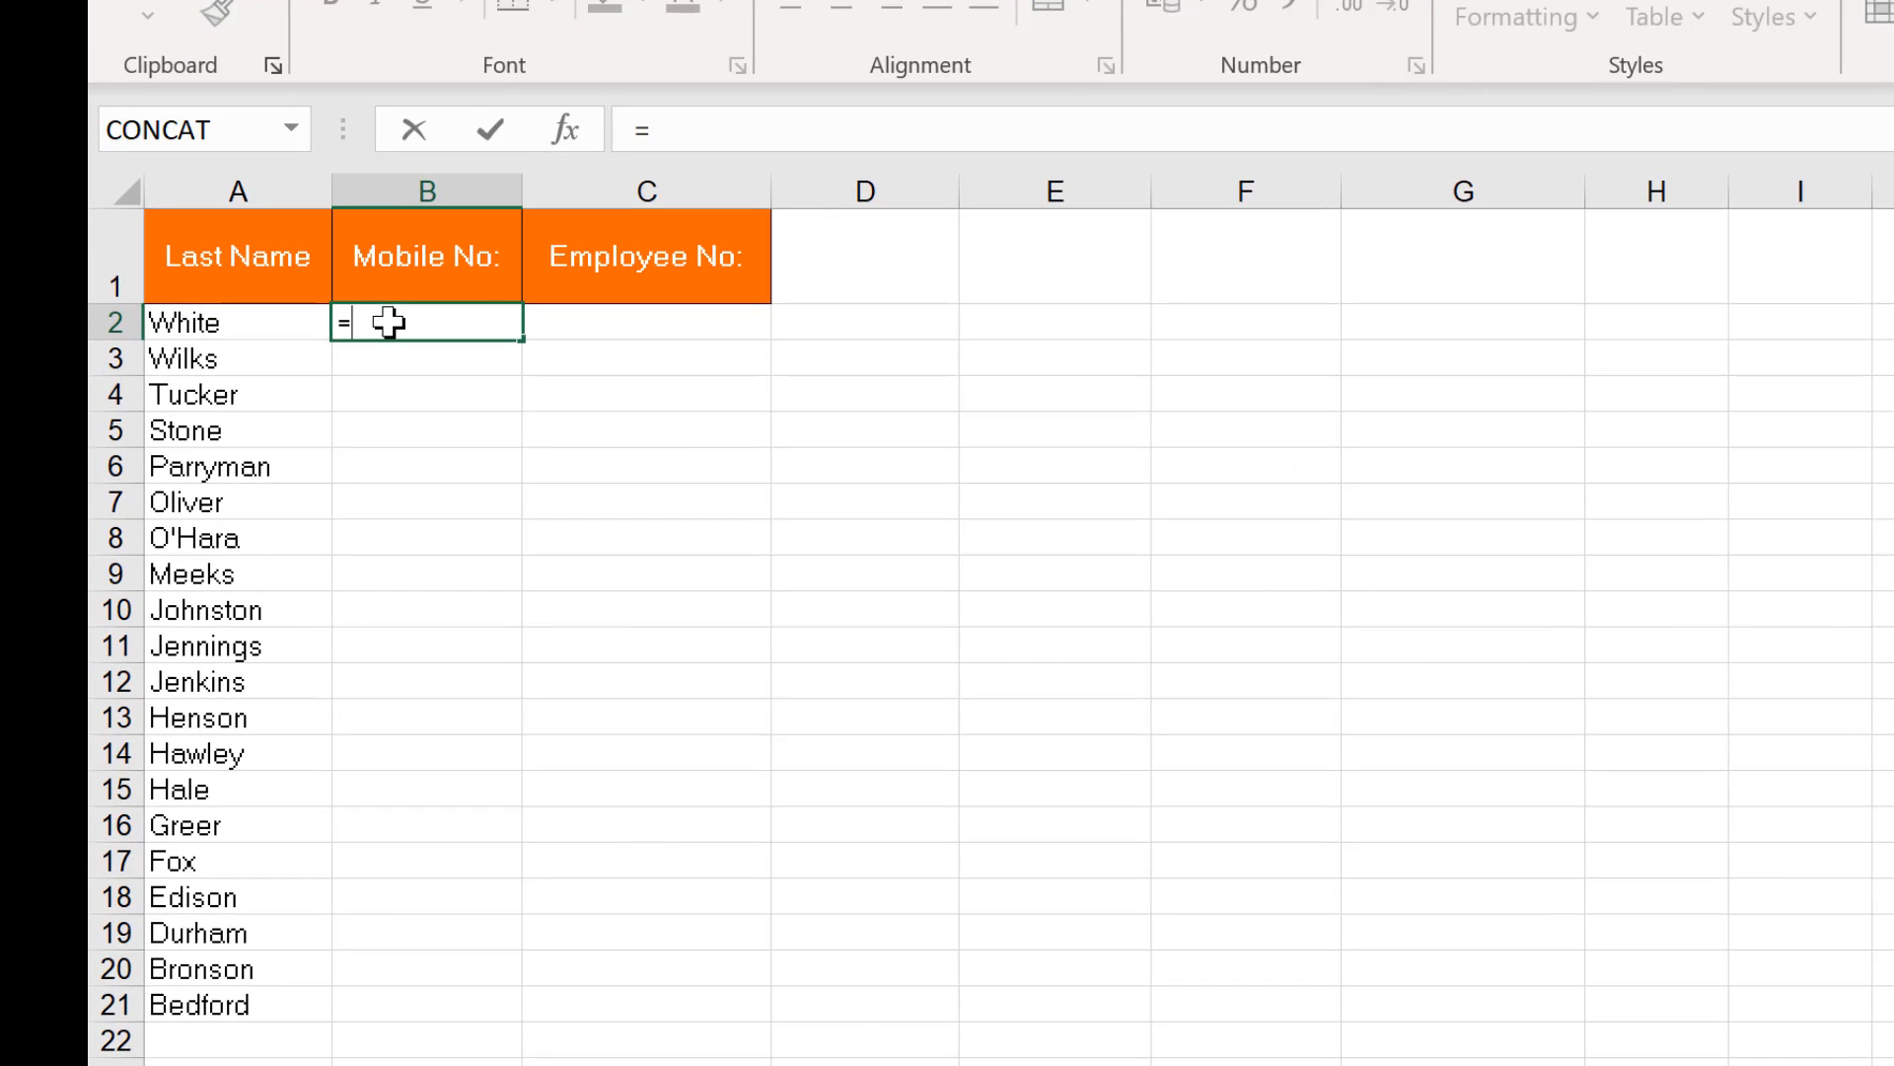
pyautogui.write('xlo')
pyautogui.press('Tab')
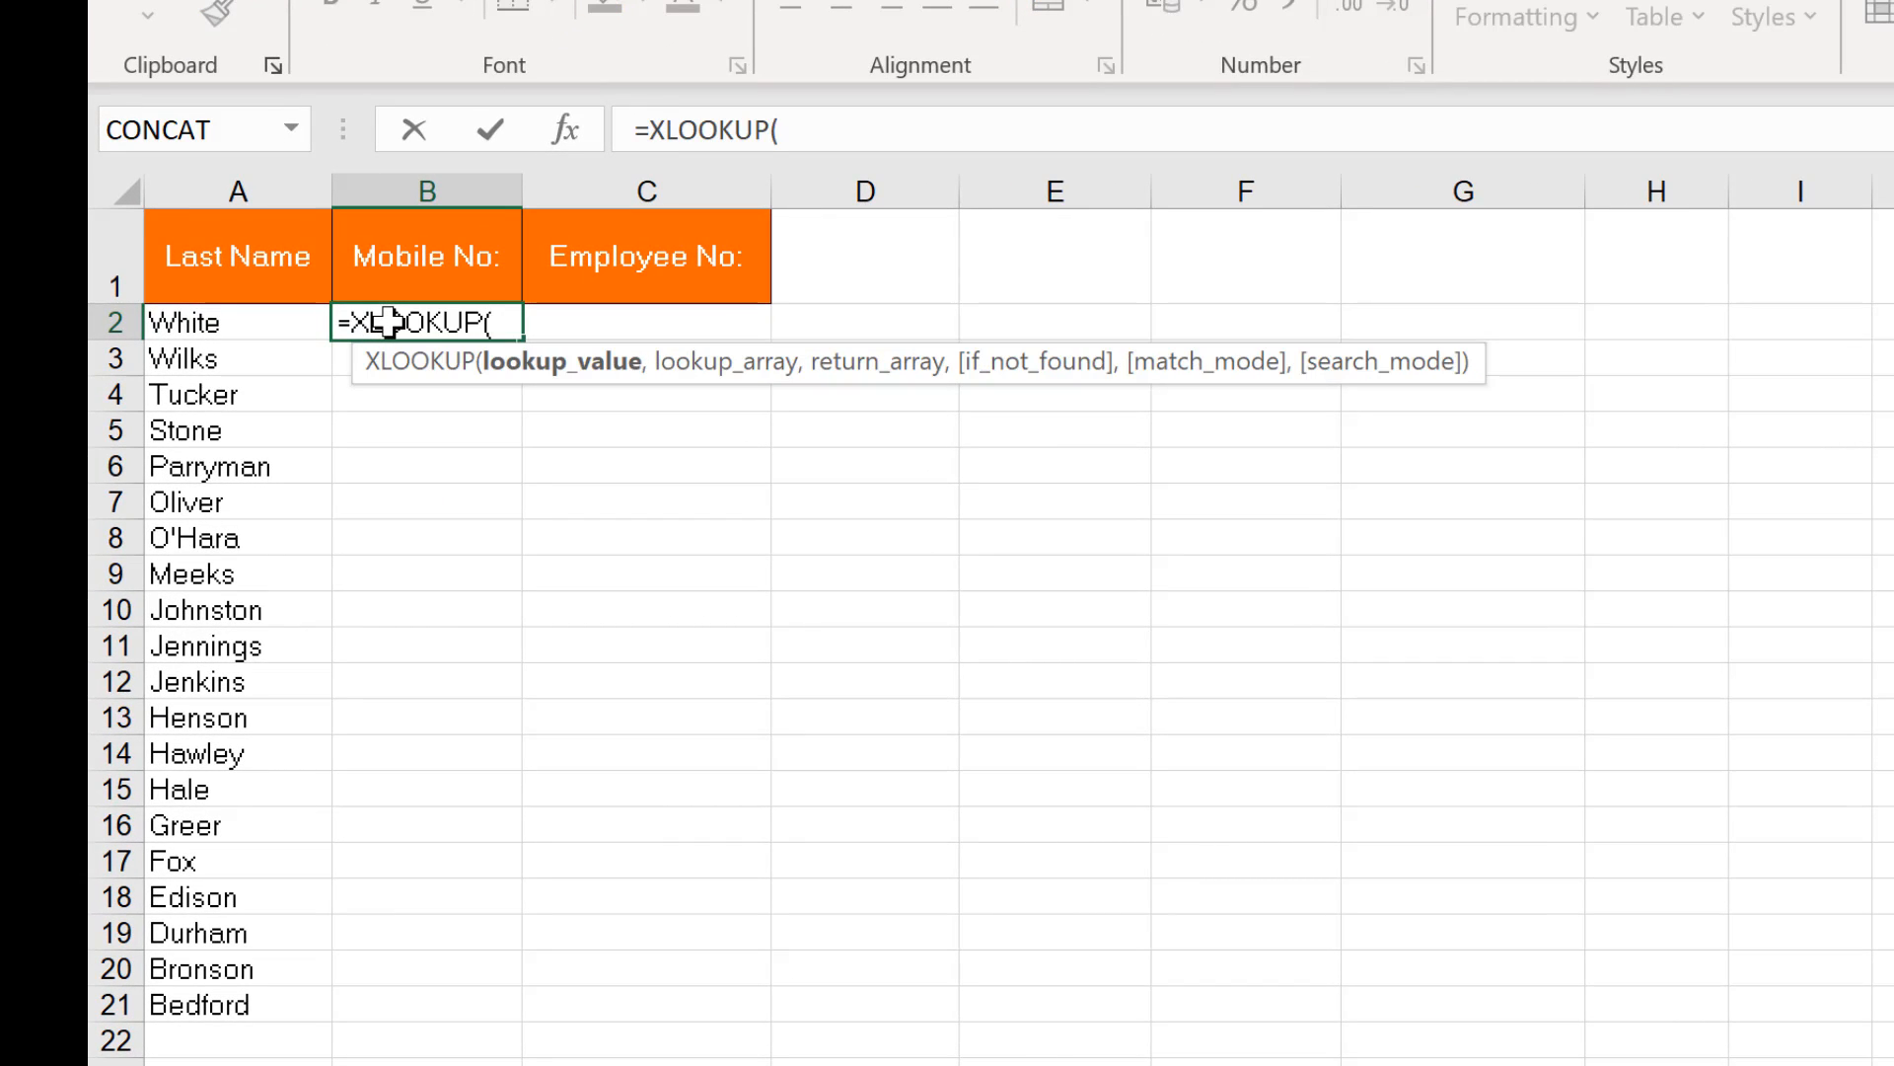
pyautogui.click(218, 320)
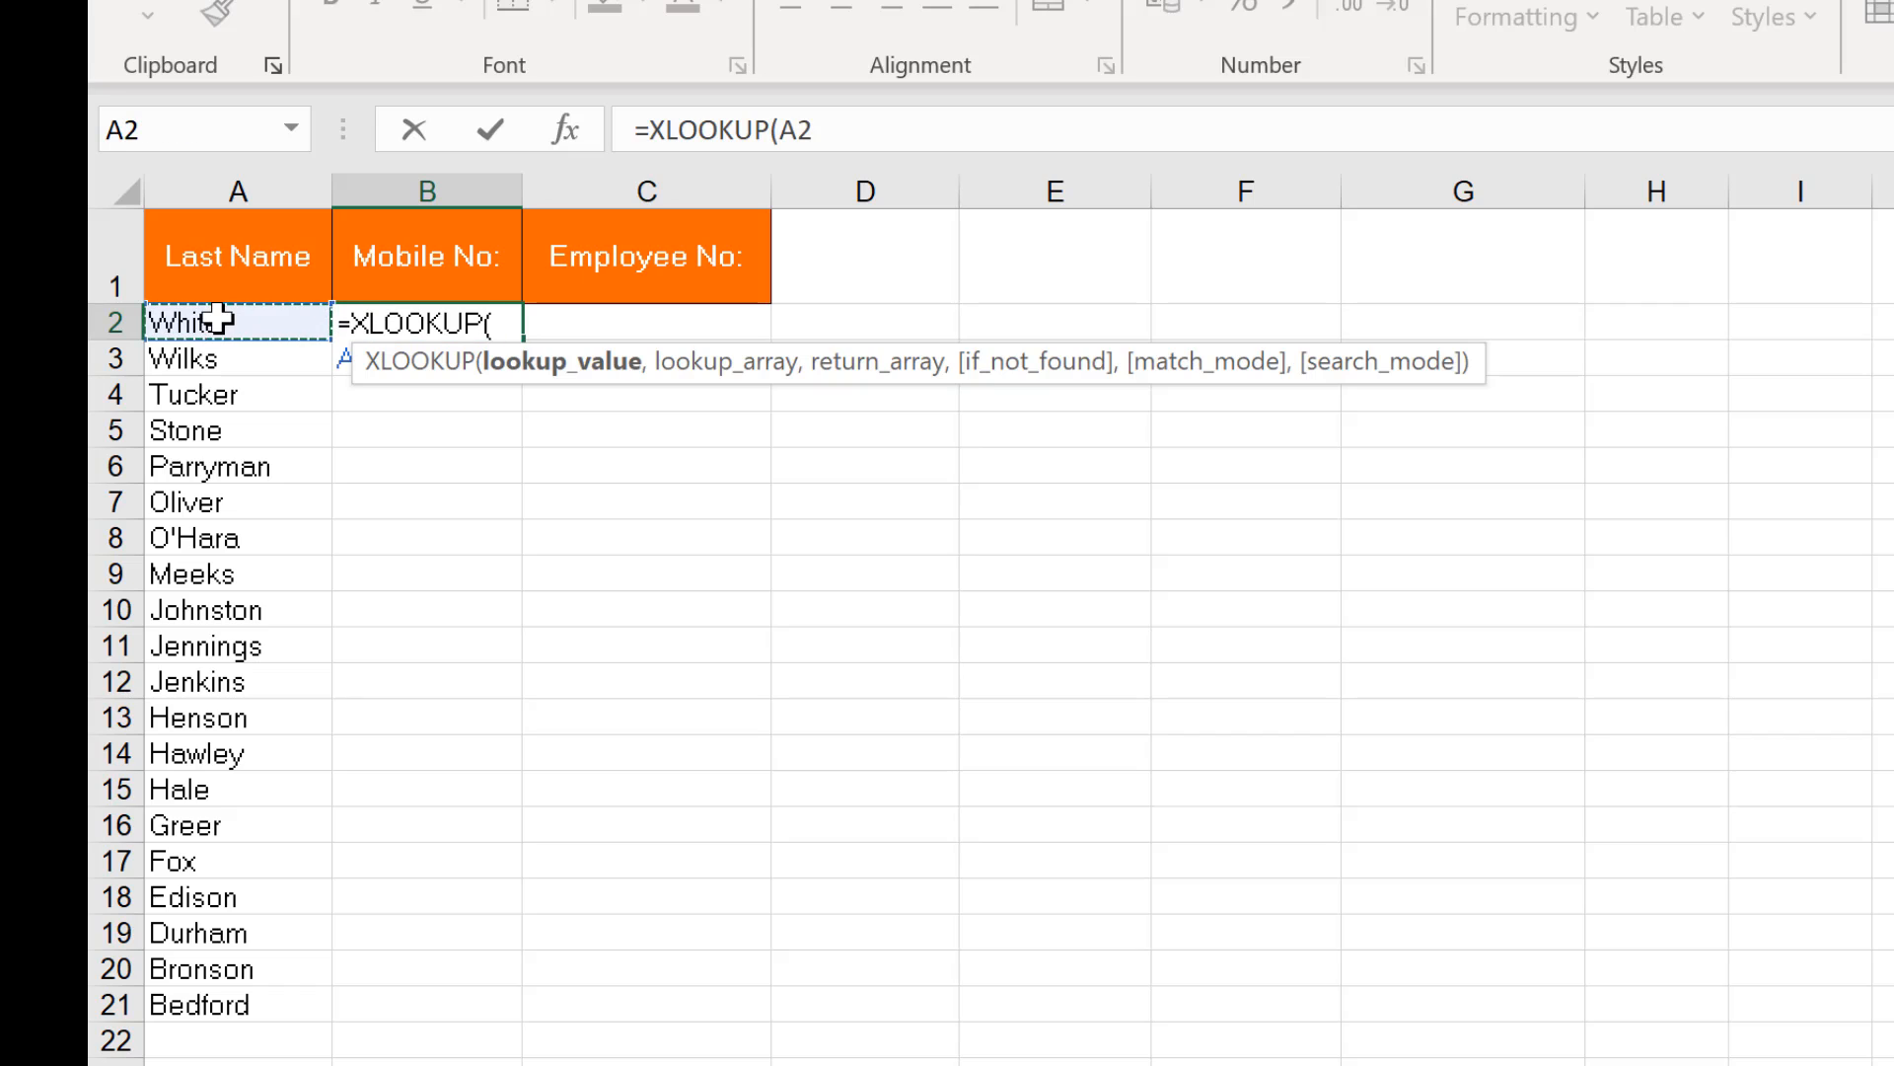
pyautogui.write(',')
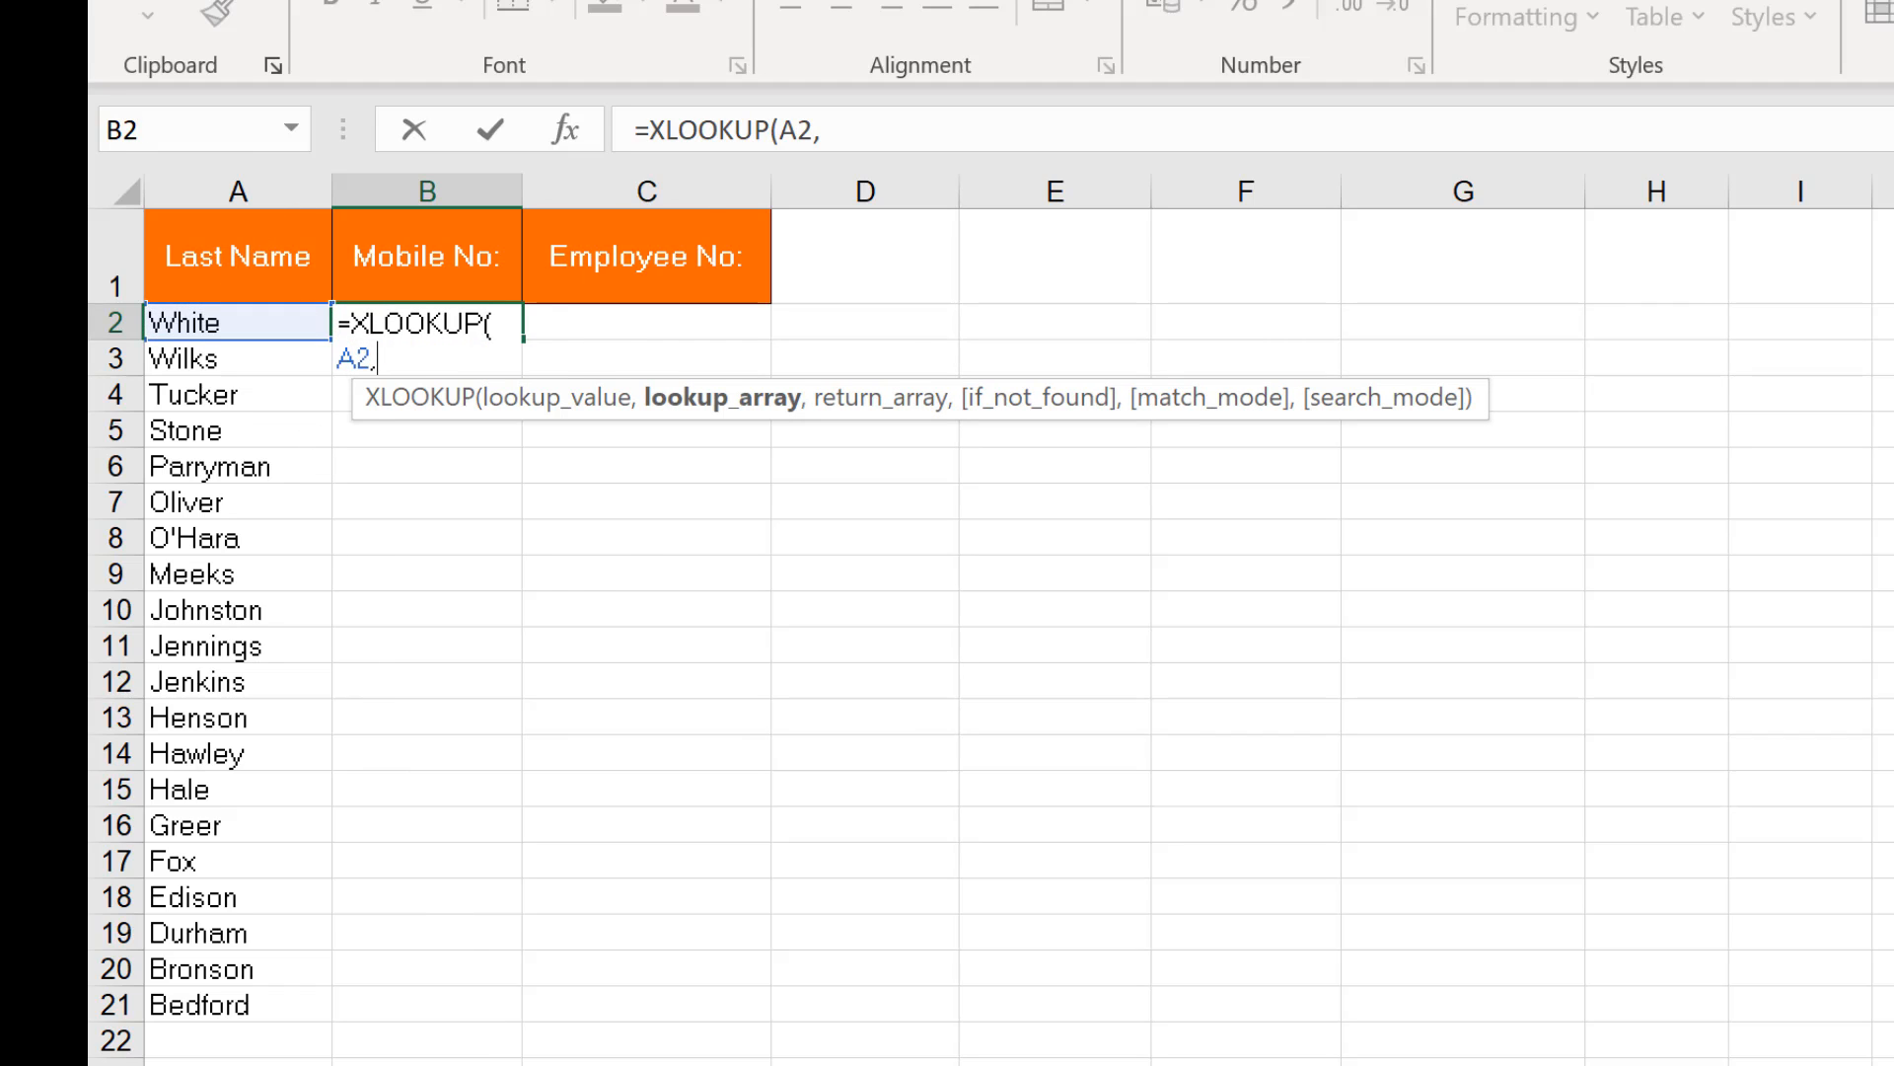
# - Complete the XLOOKUP with Records column A as lookup array and column C as return array, and fill it down to row 21
pyautogui.click(504, 1064)
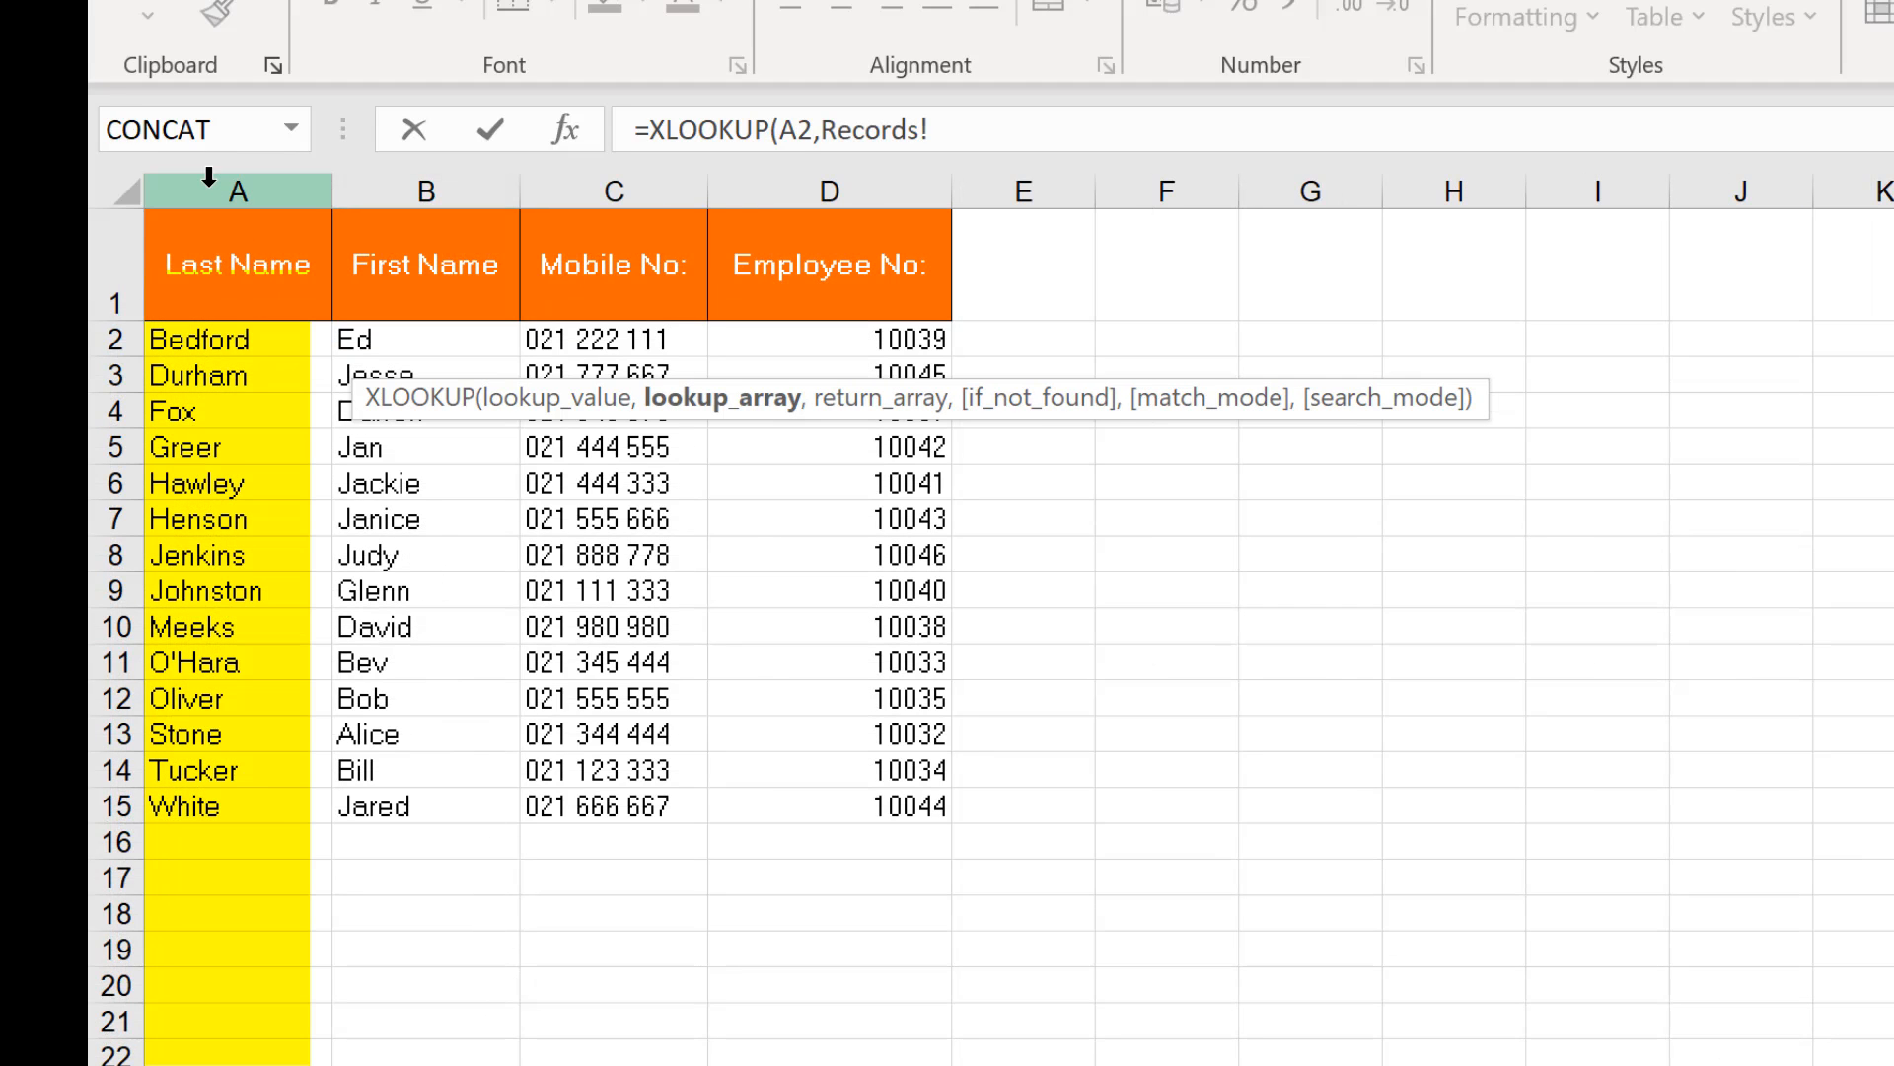
pyautogui.click(209, 177)
pyautogui.write(',')
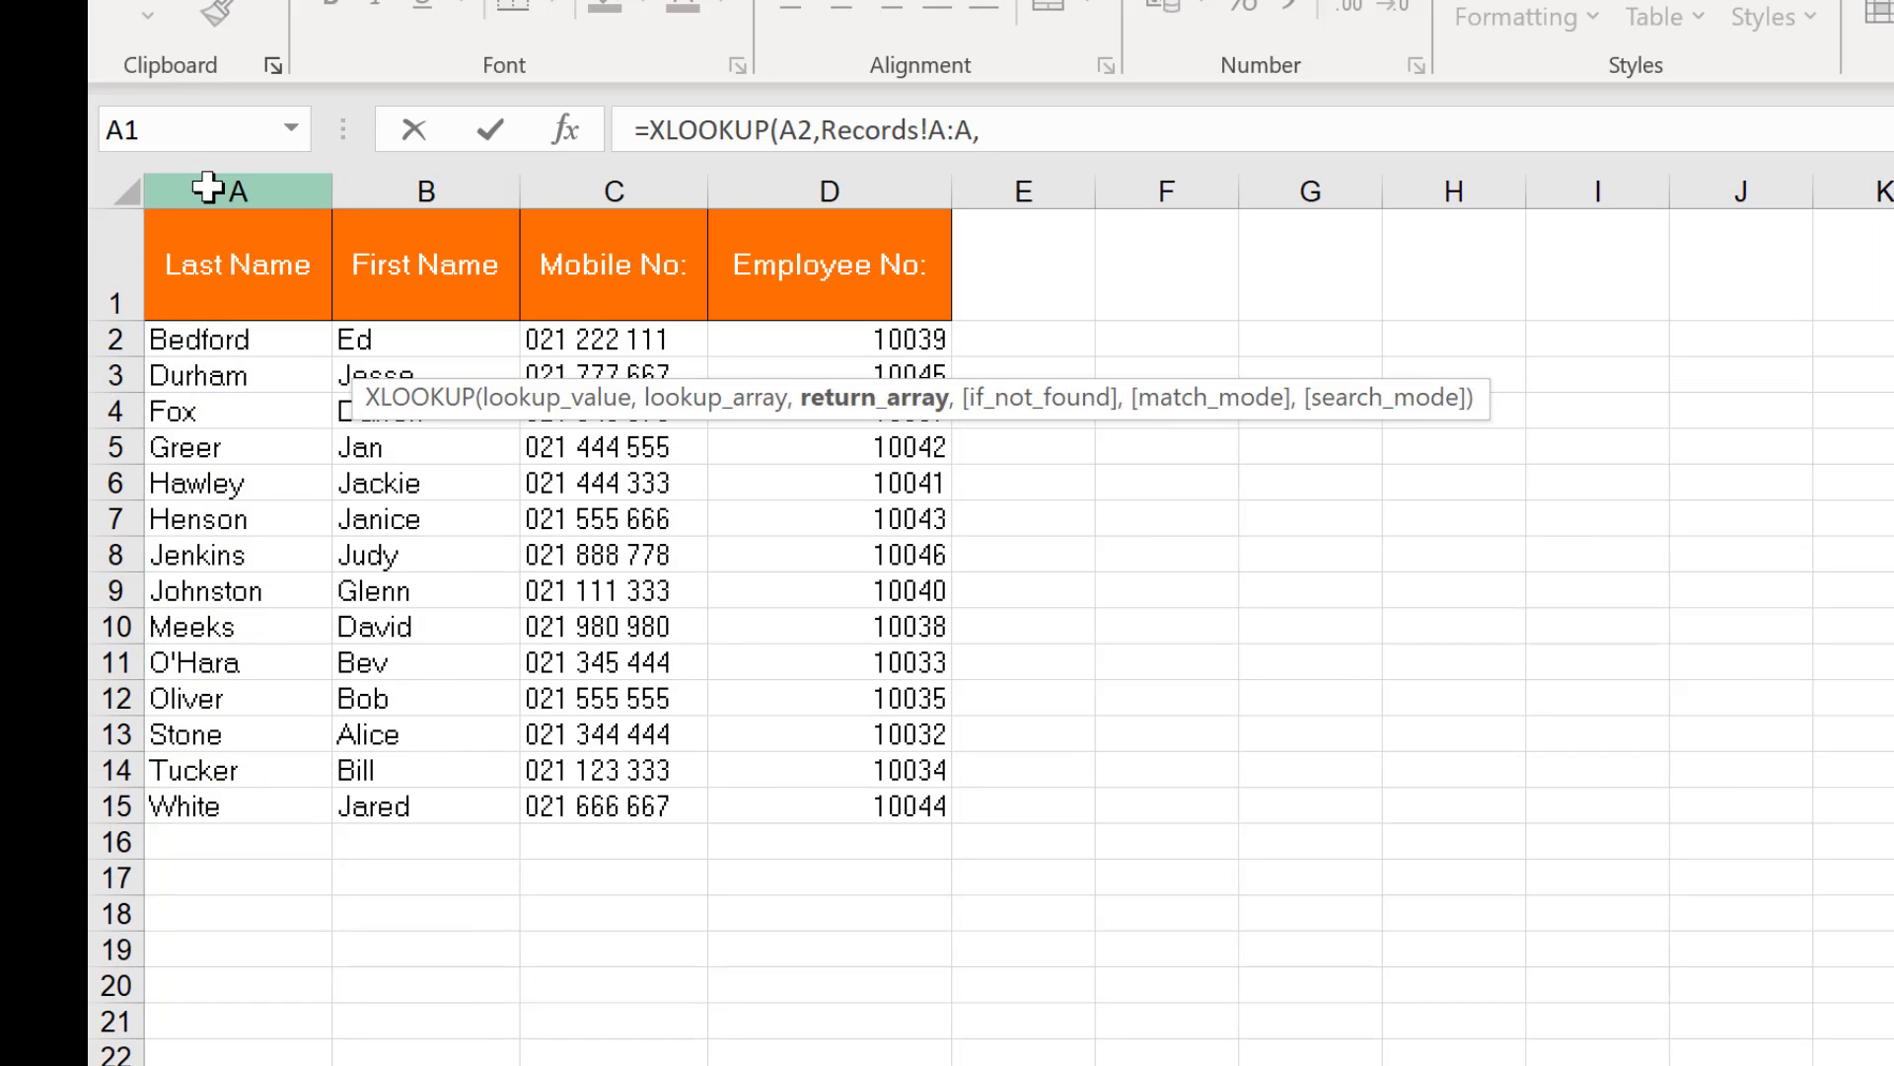
pyautogui.click(628, 188)
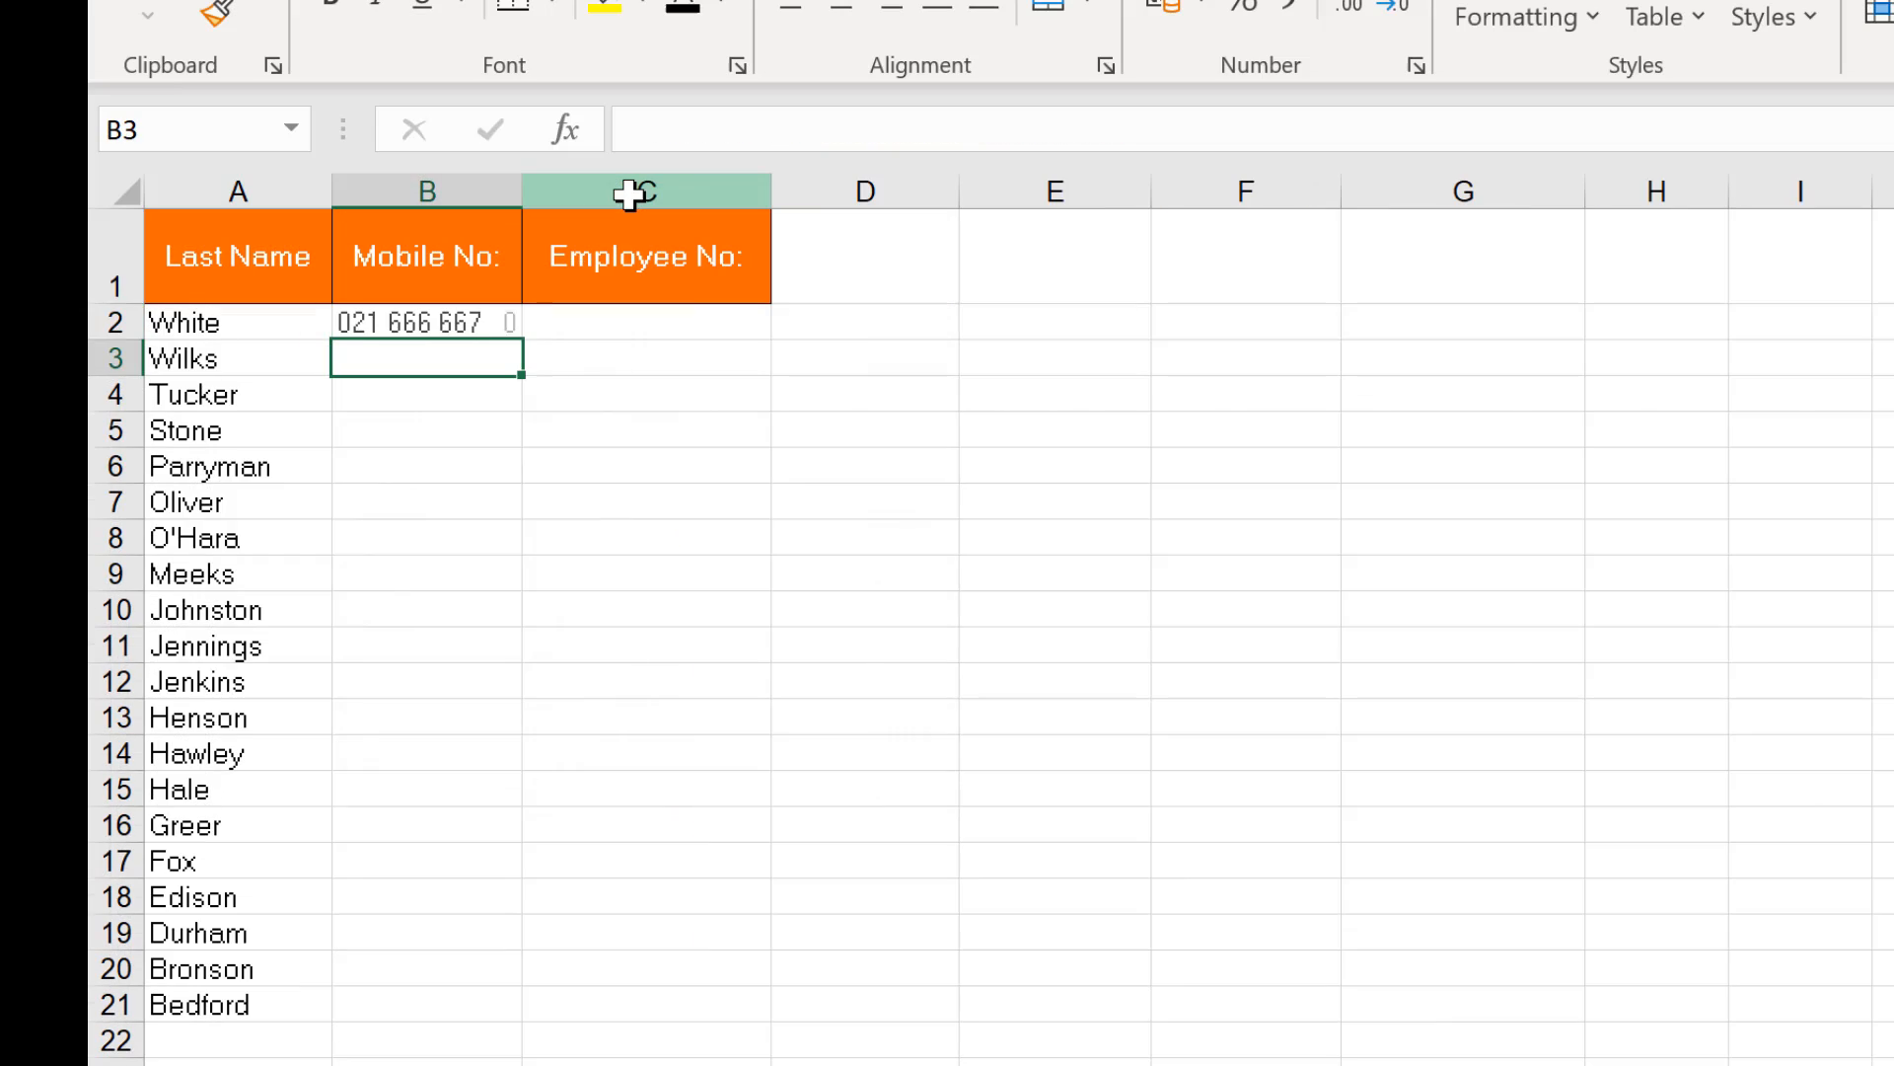
pyautogui.click(415, 326)
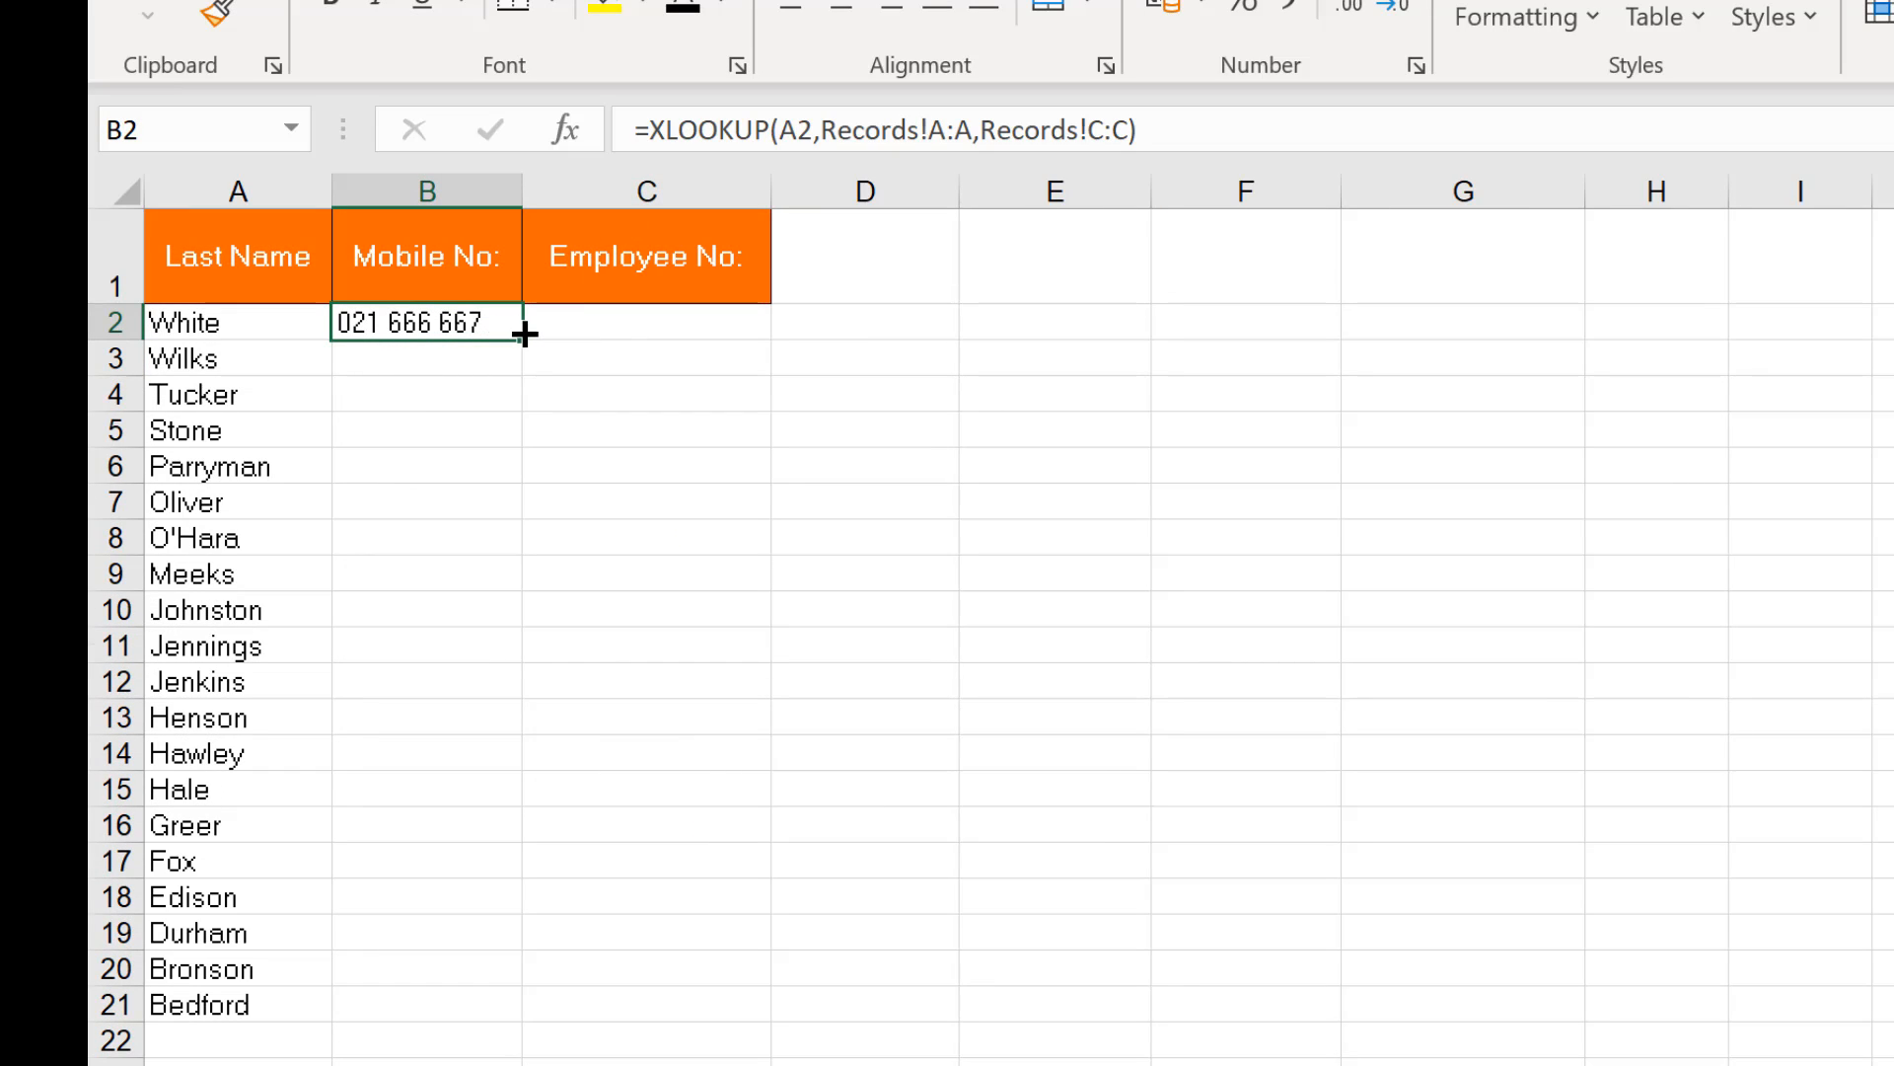
pyautogui.doubleClick(524, 336)
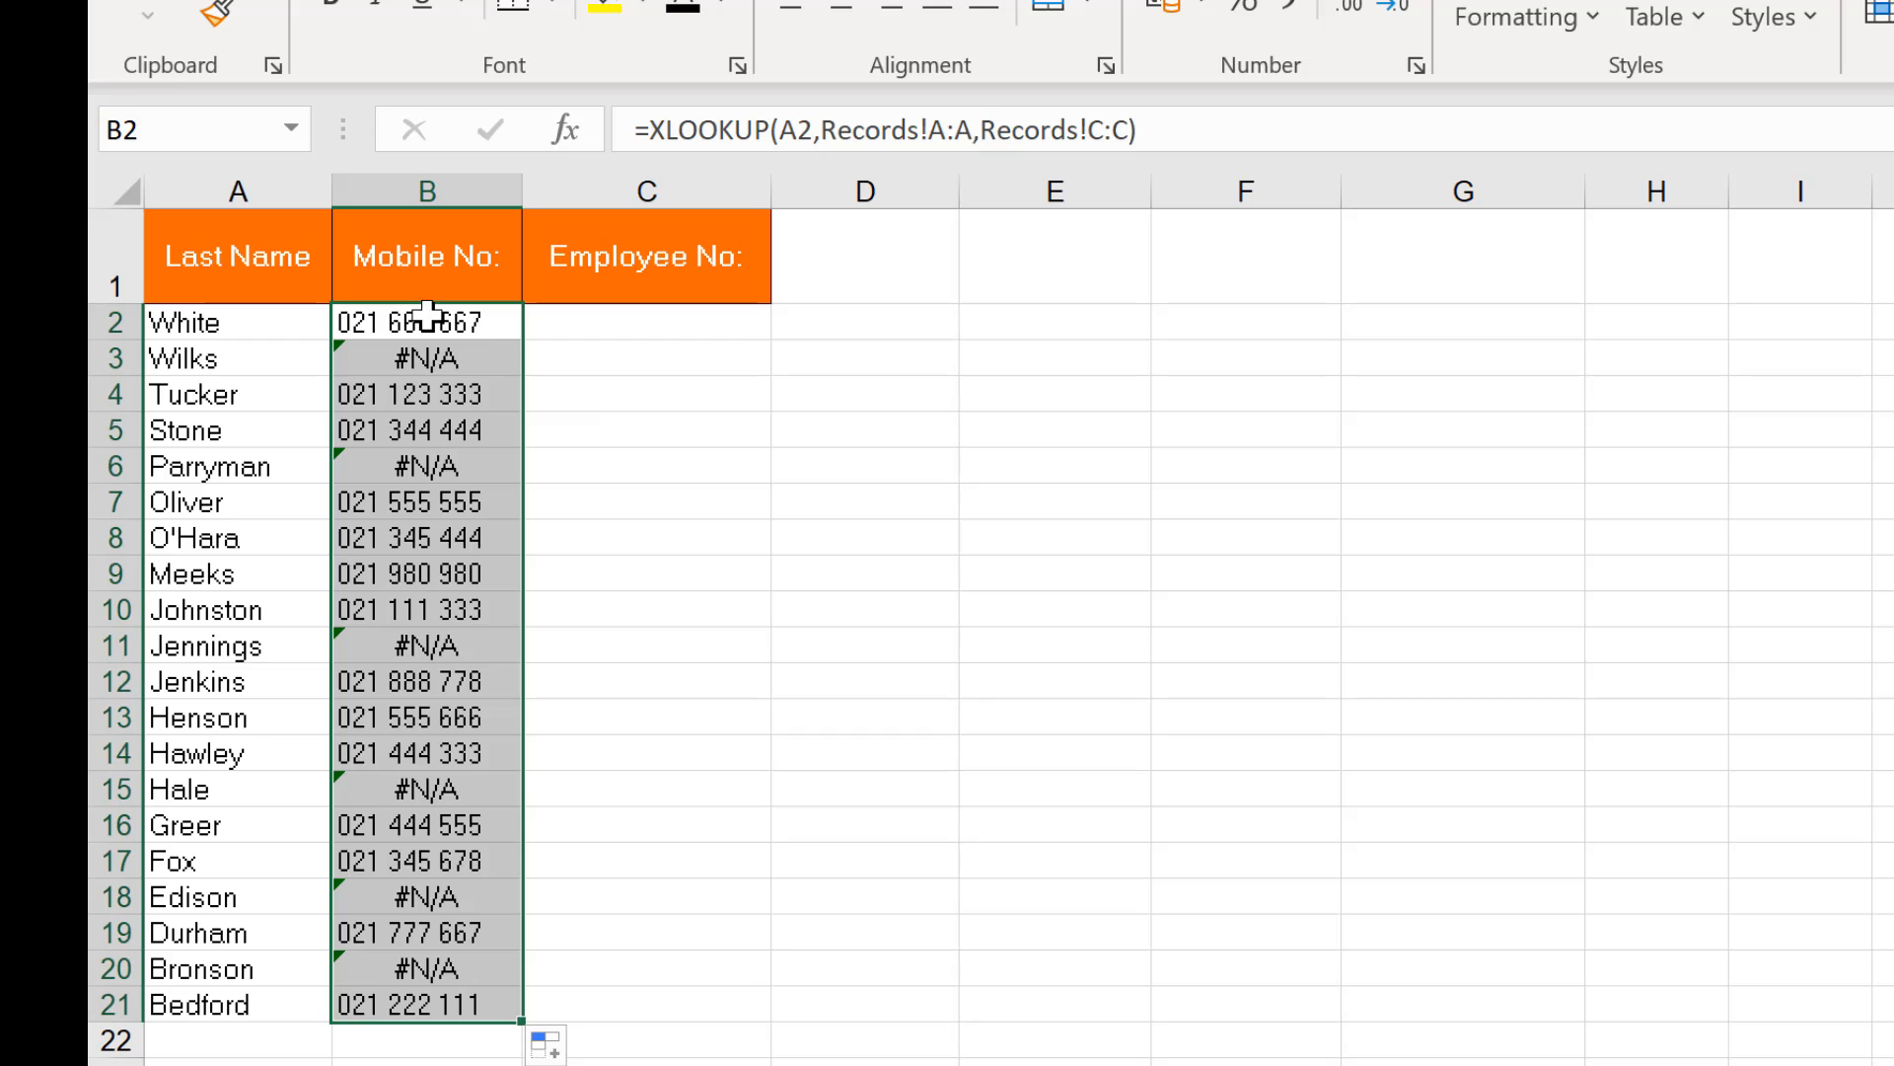
# - Add 0 as the if_not_found argument of the XLOOKUP in B2 and fill the formula down the Mobile No: column
pyautogui.click(1126, 129)
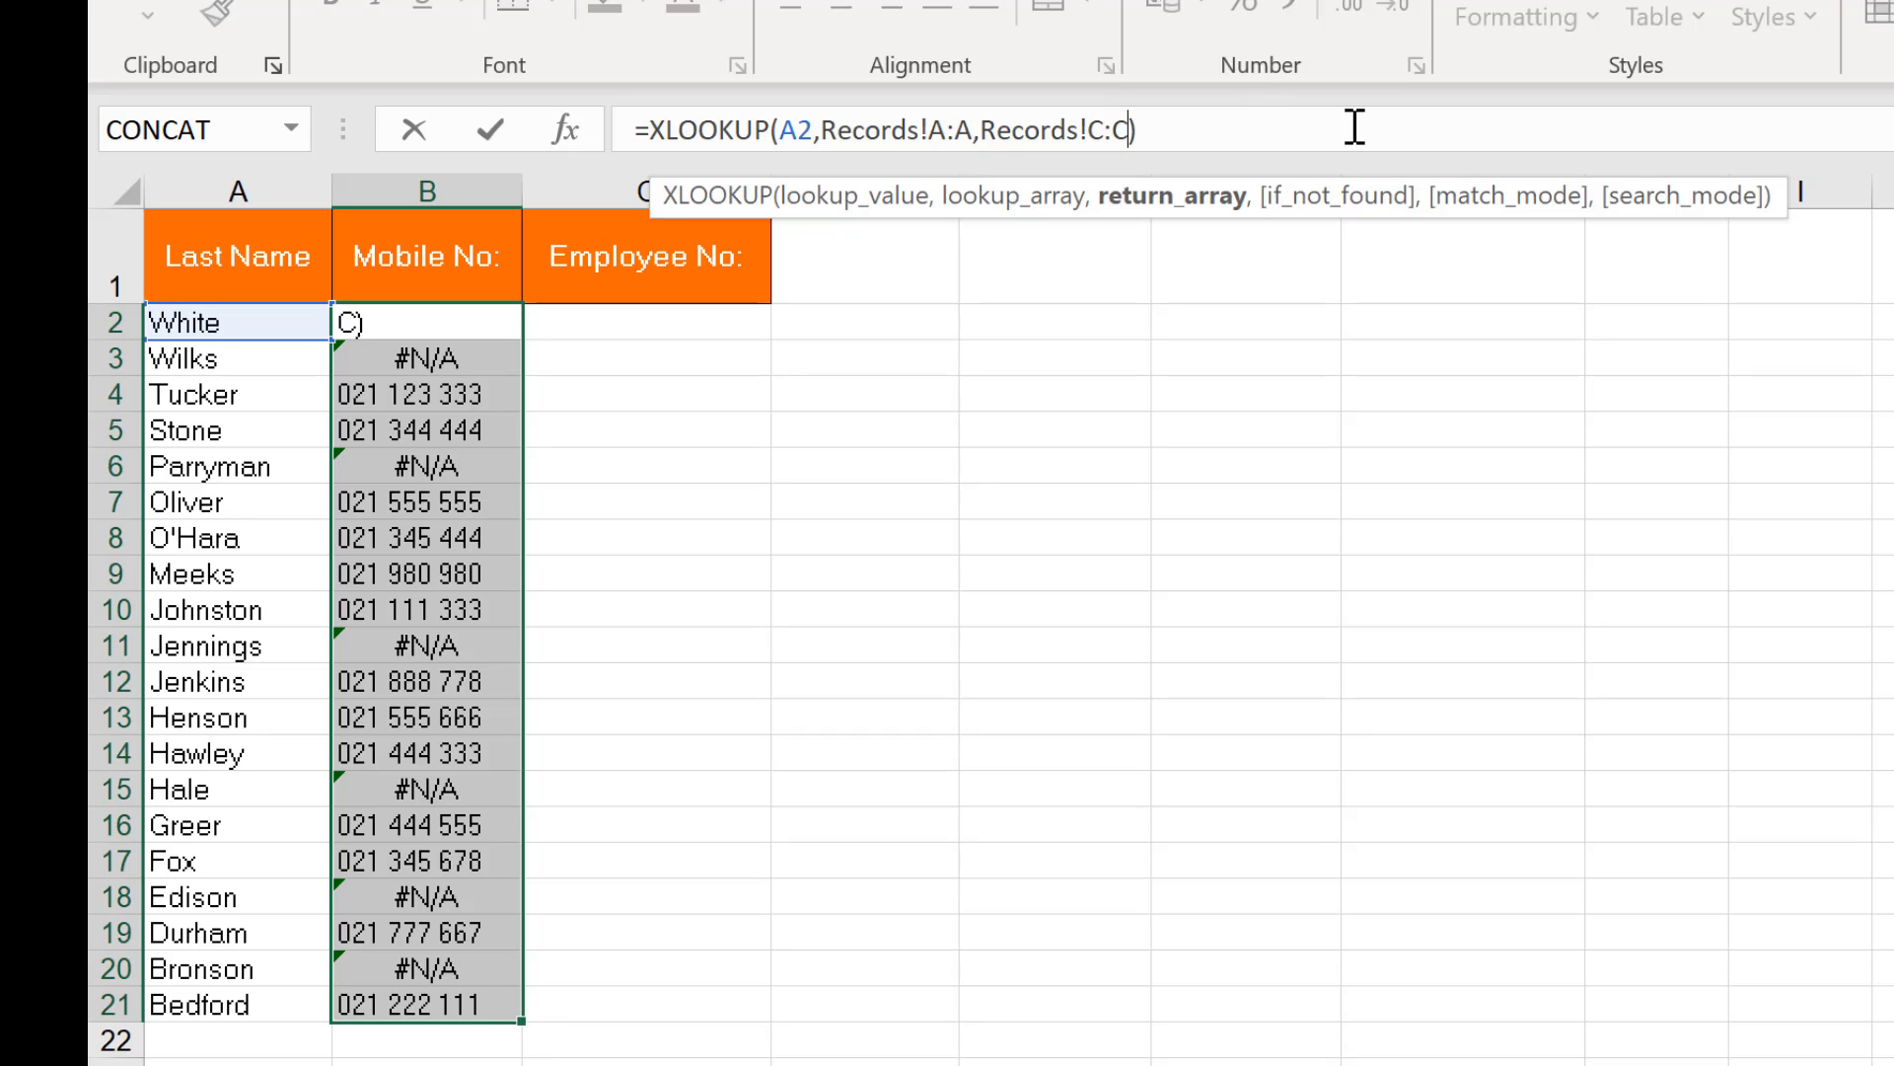
pyautogui.write(',')
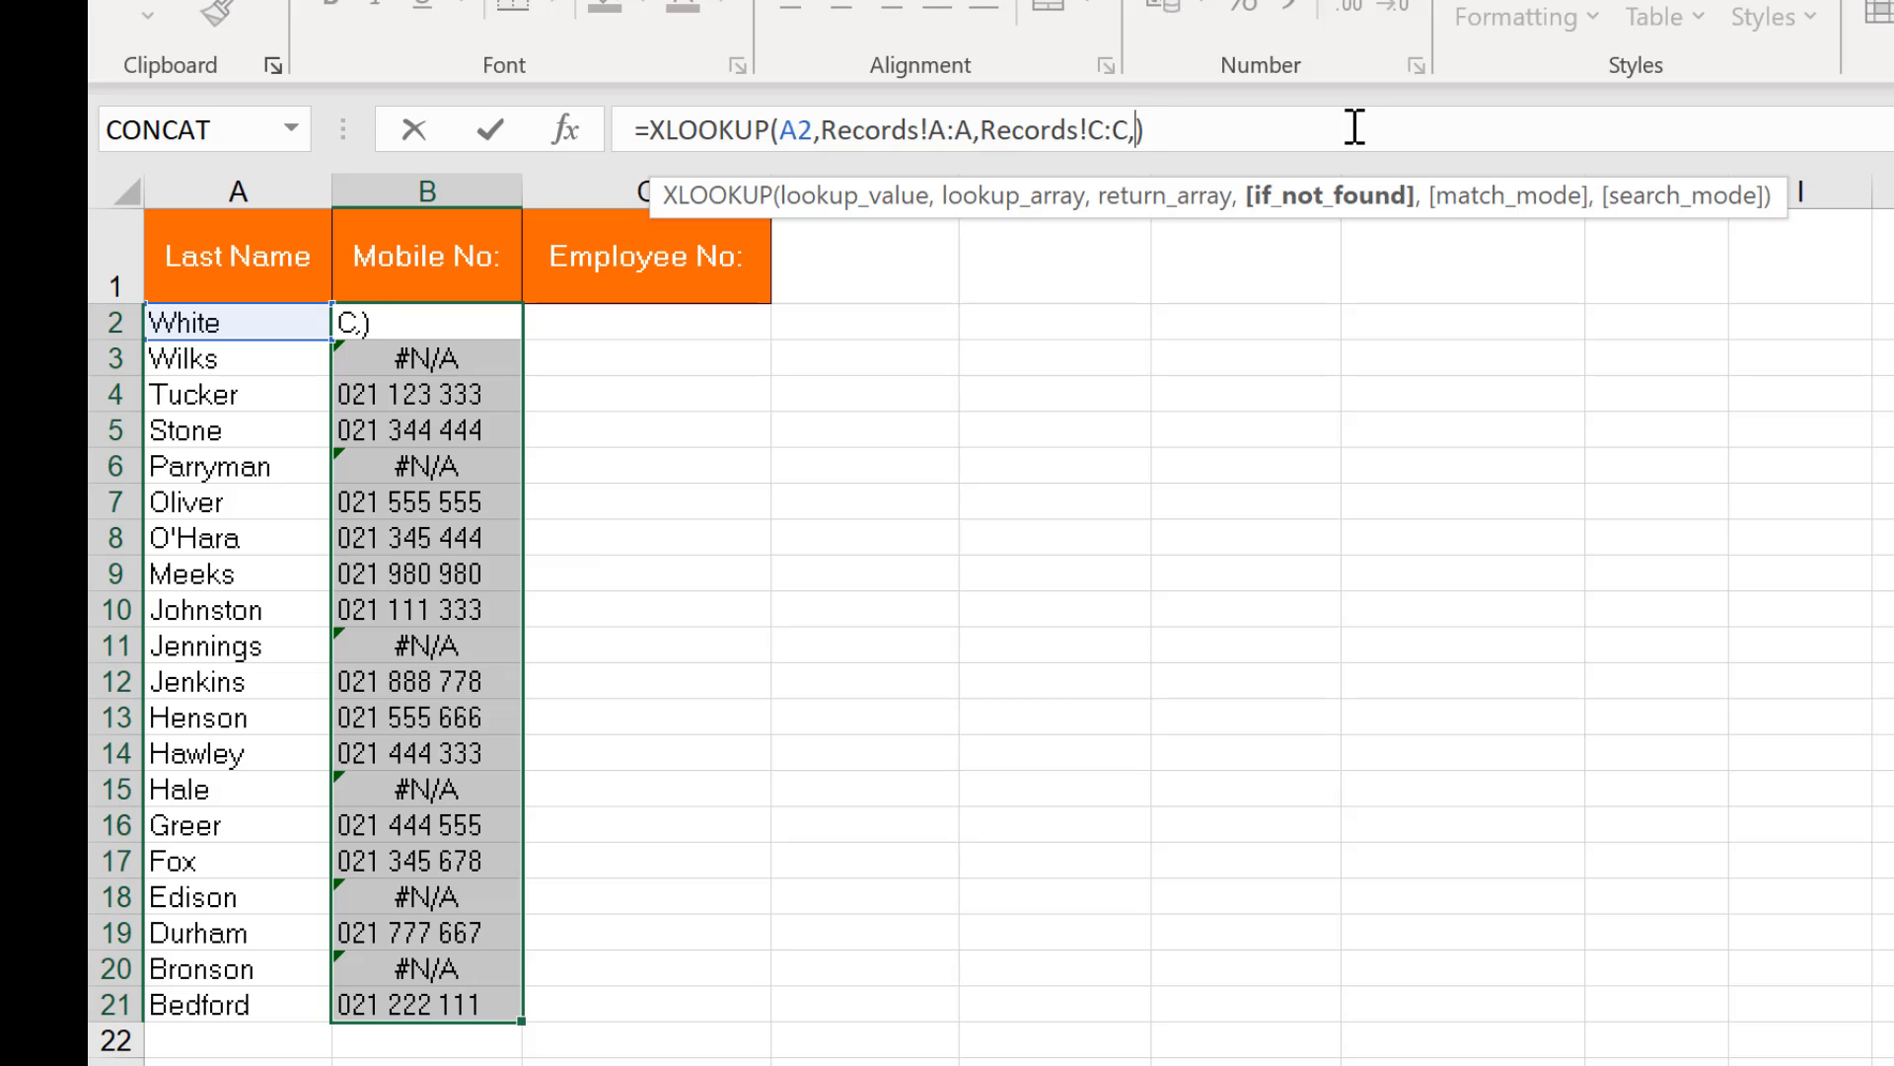
pyautogui.write('0')
pyautogui.press('Return')
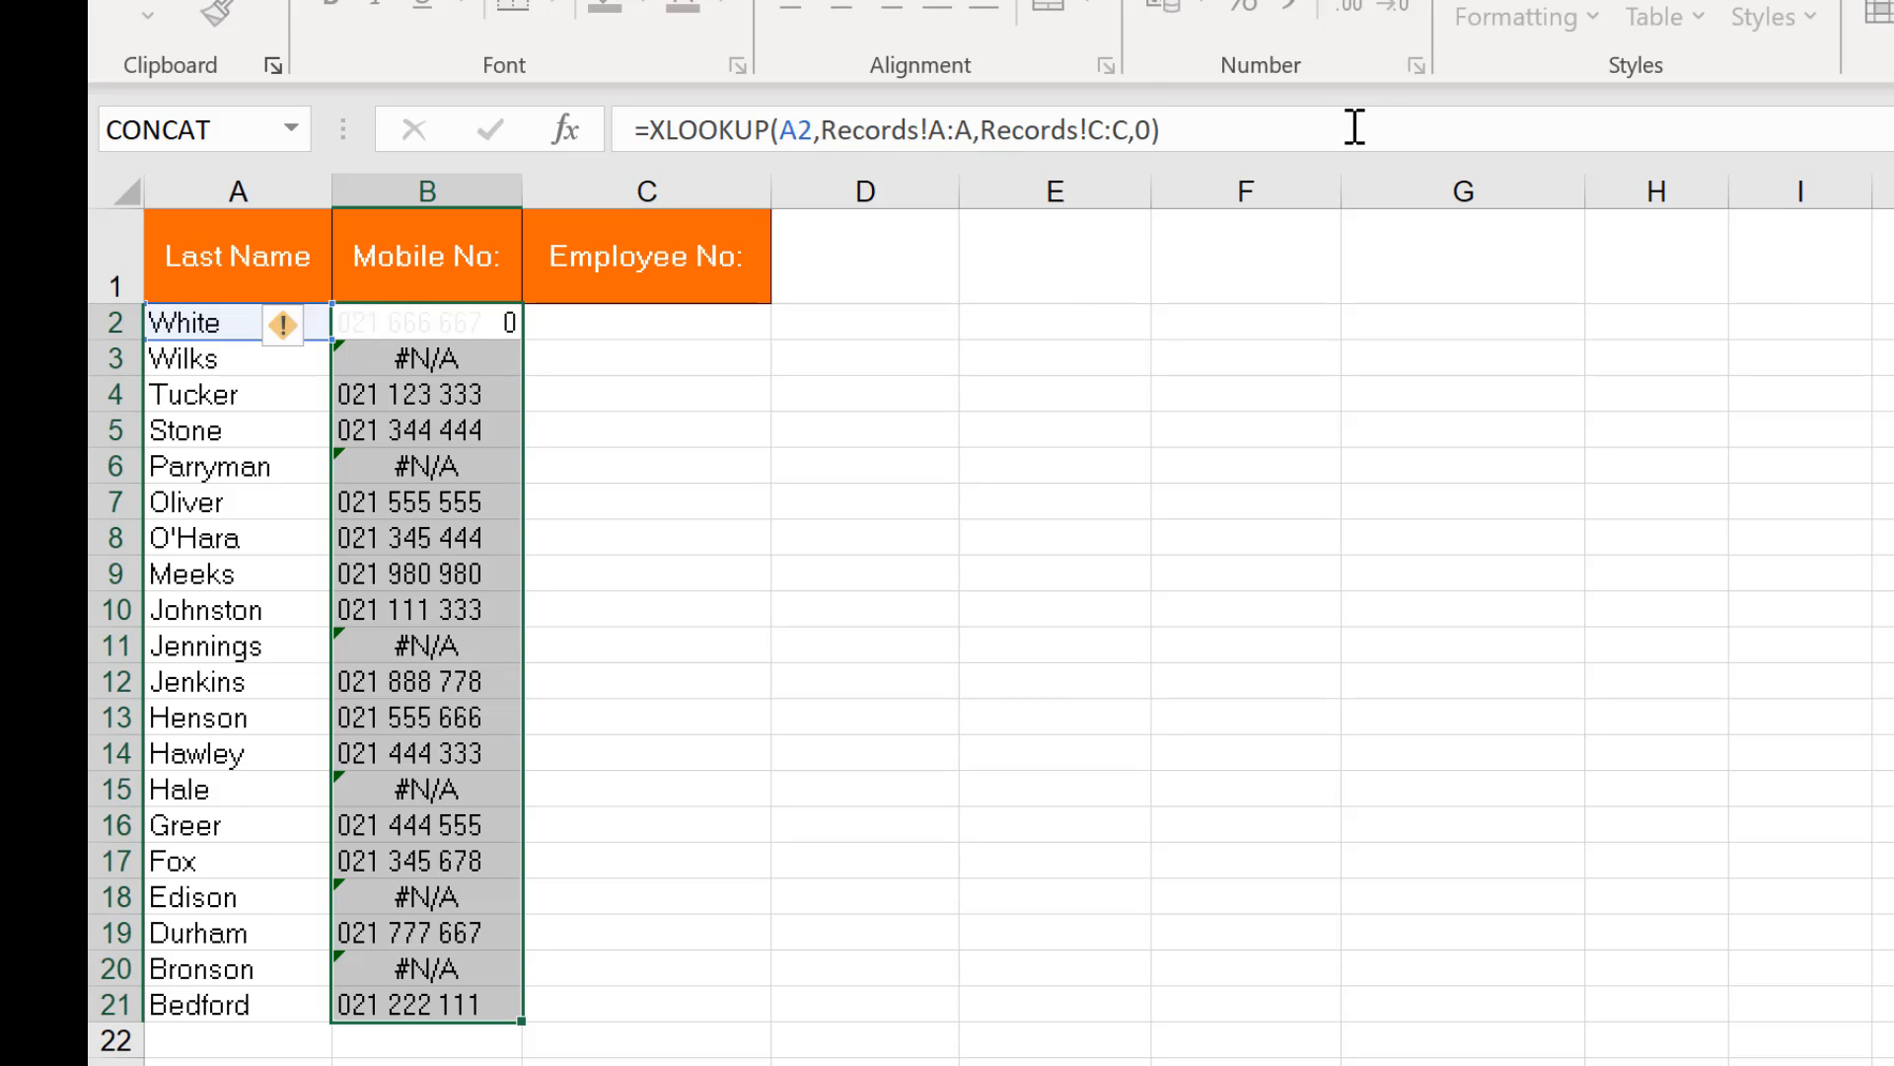
pyautogui.click(473, 325)
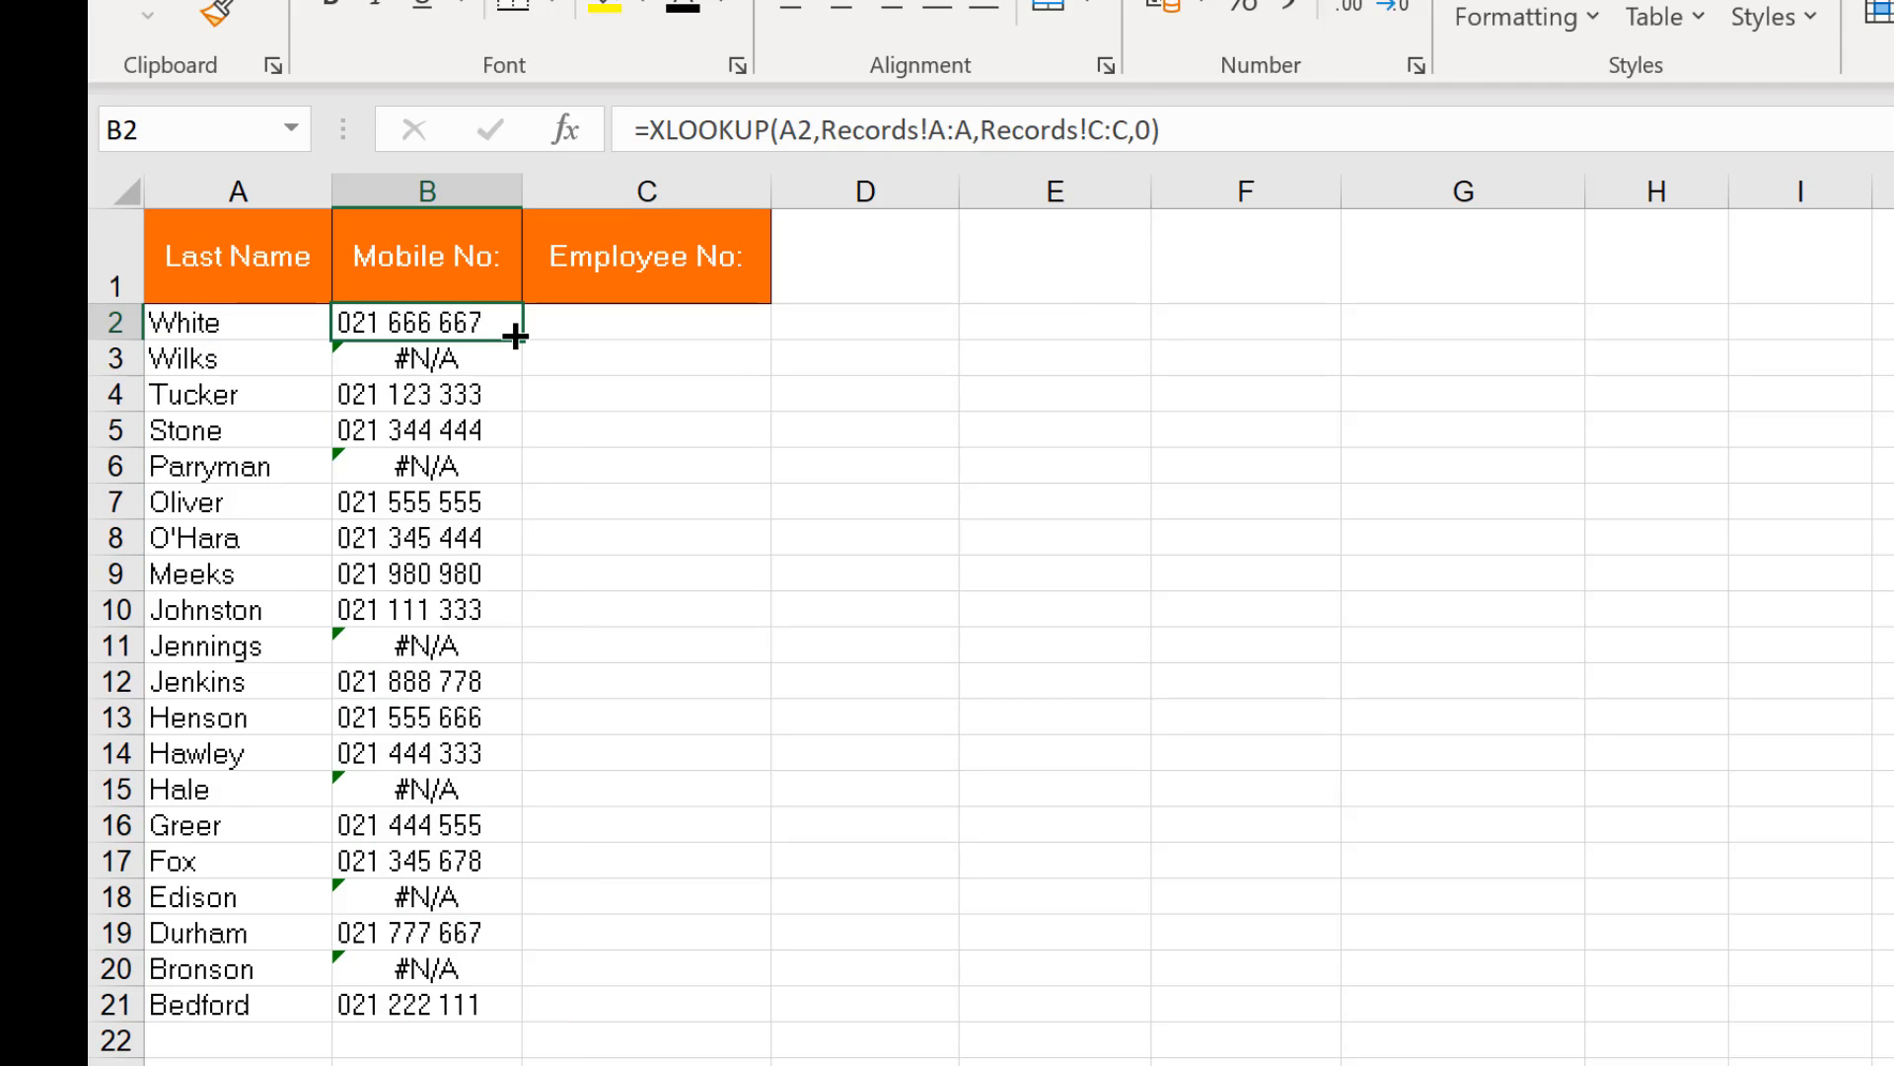
pyautogui.doubleClick(521, 338)
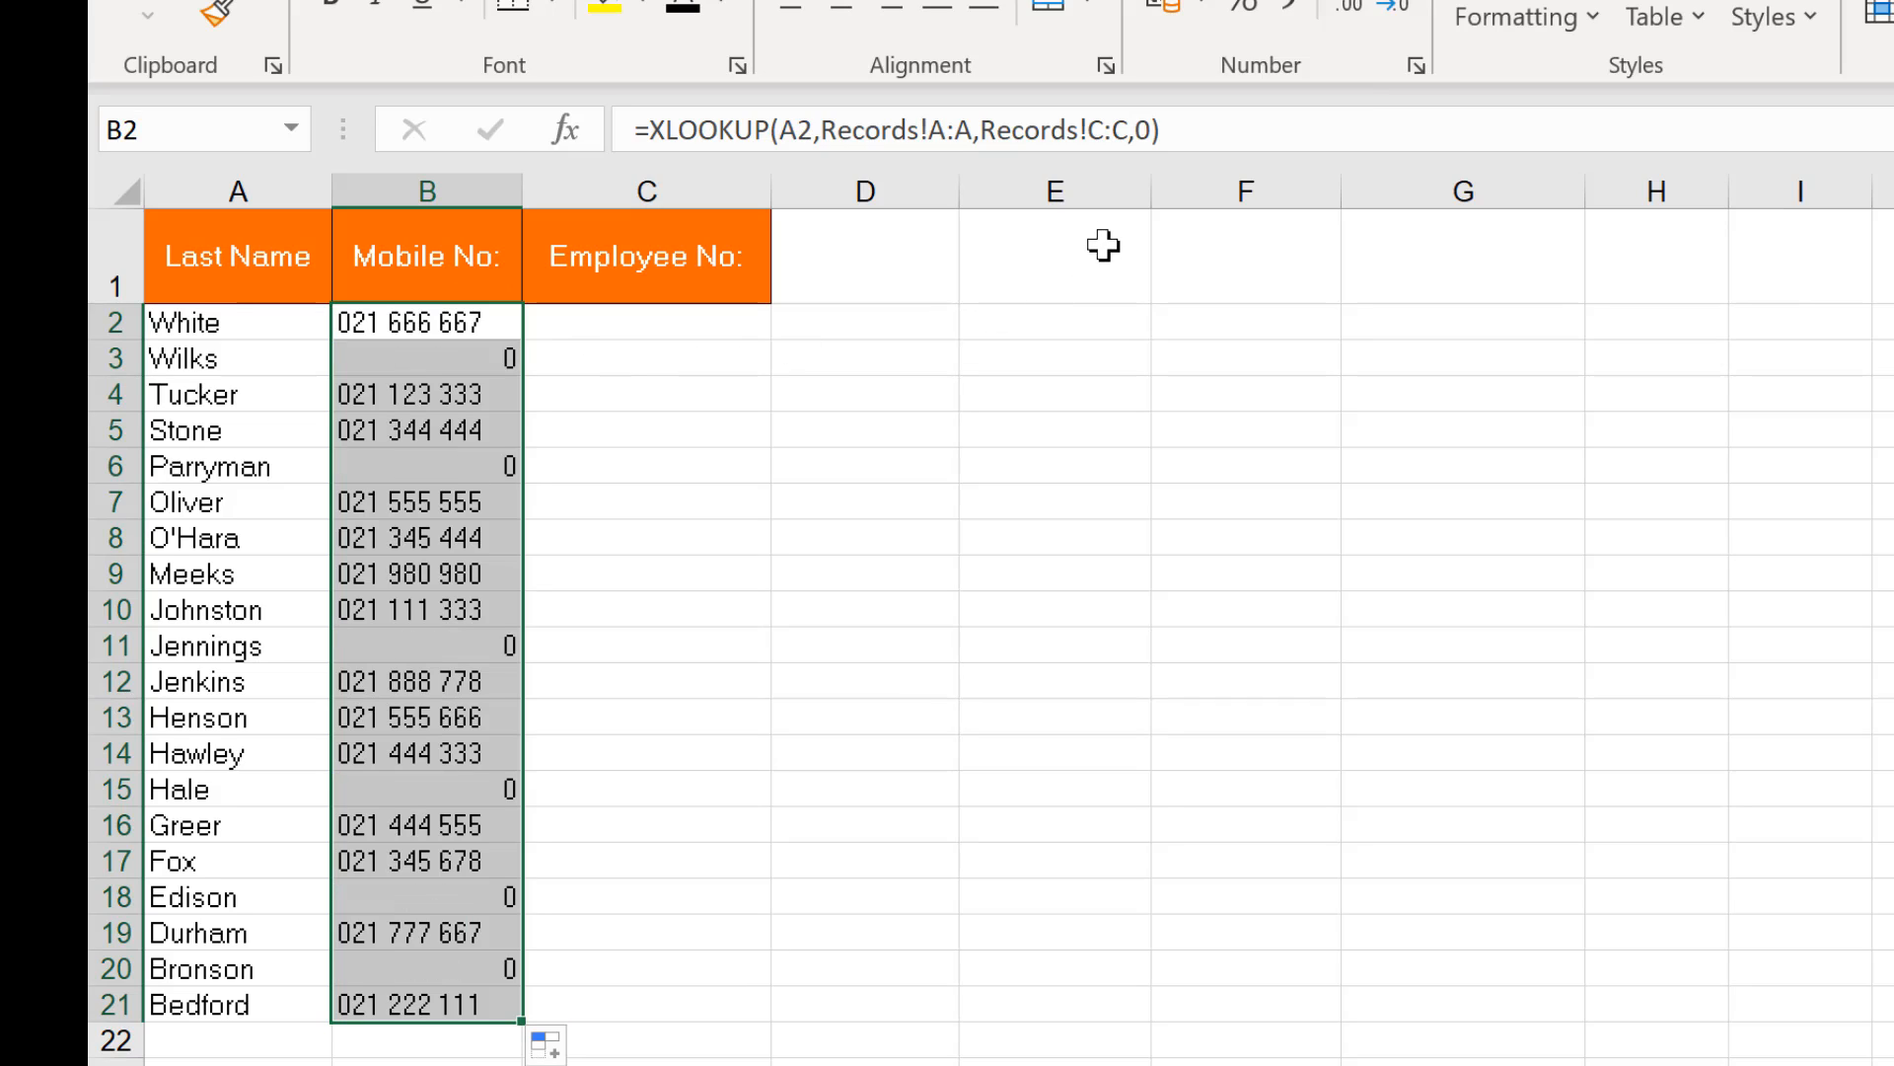
# - Change the if_not_found argument in B2 to "not found" and fill the formula down the Mobile No: column
pyautogui.click(508, 324)
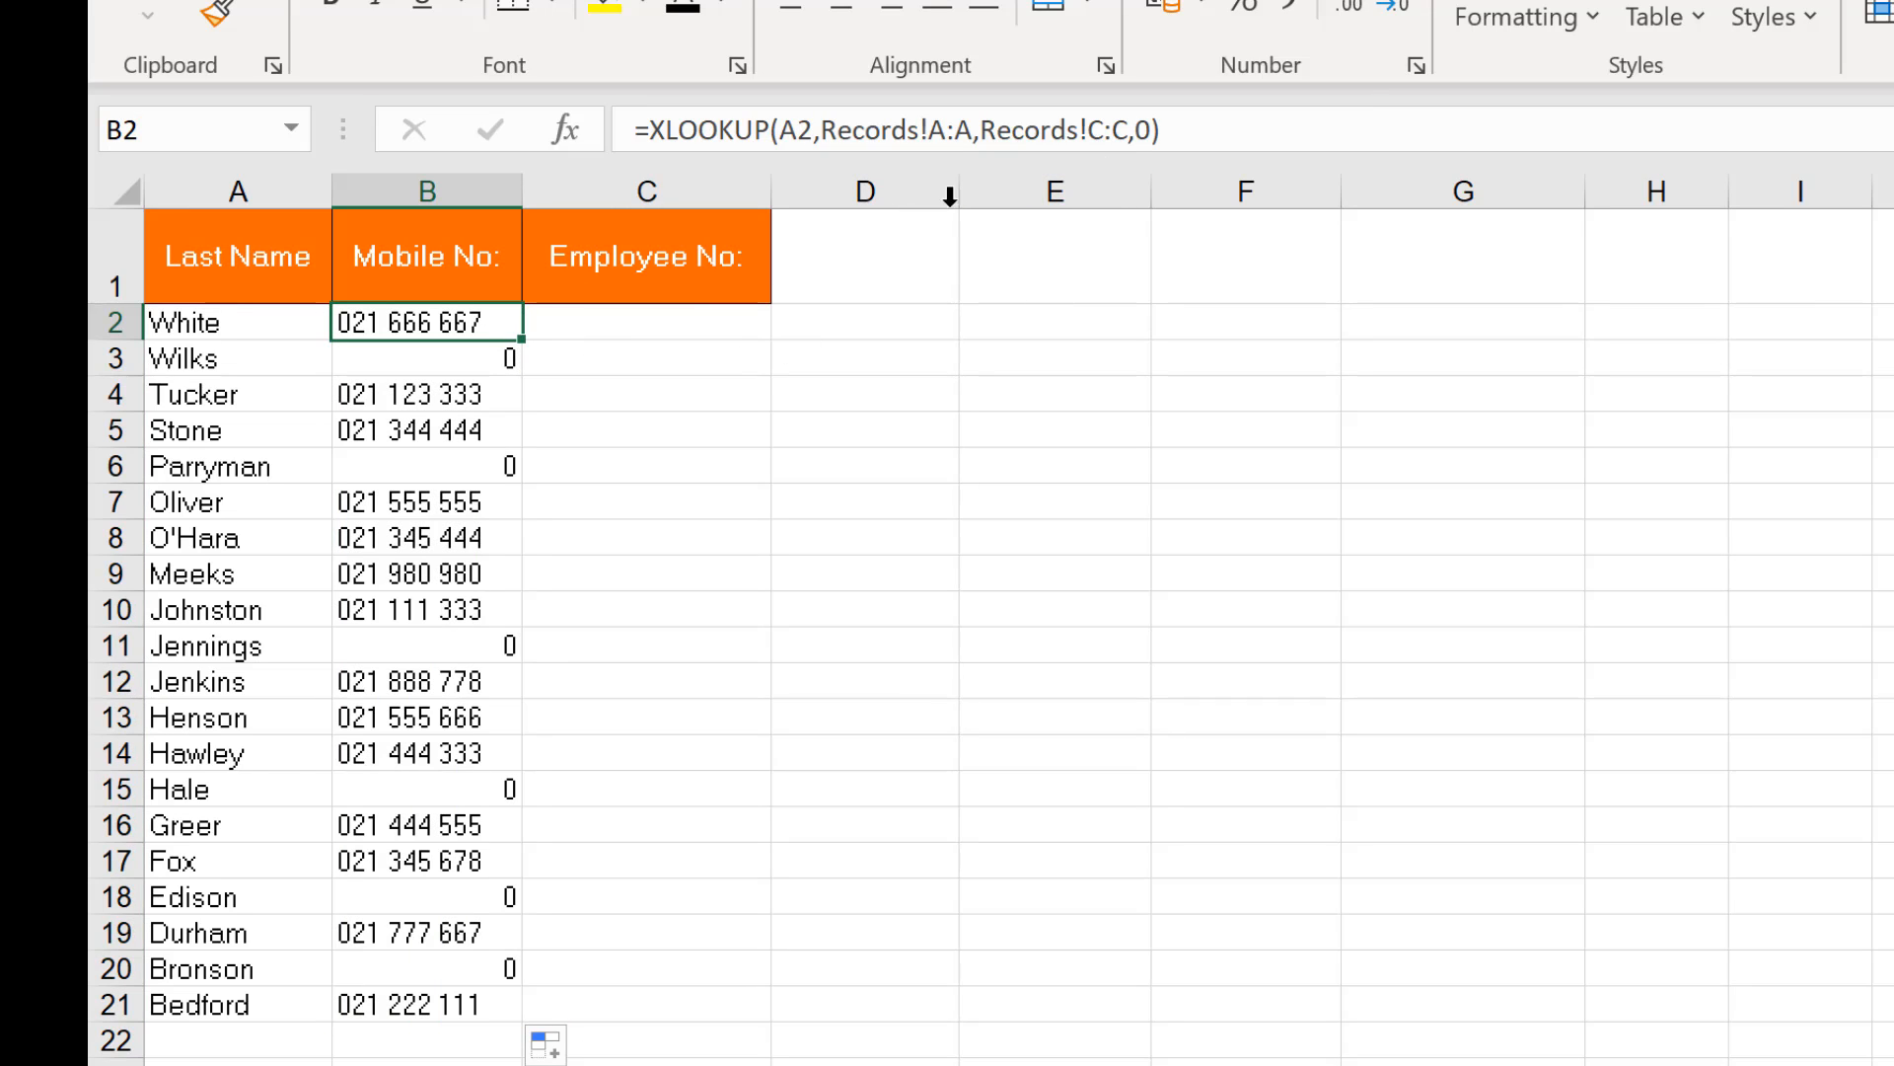
pyautogui.click(1150, 130)
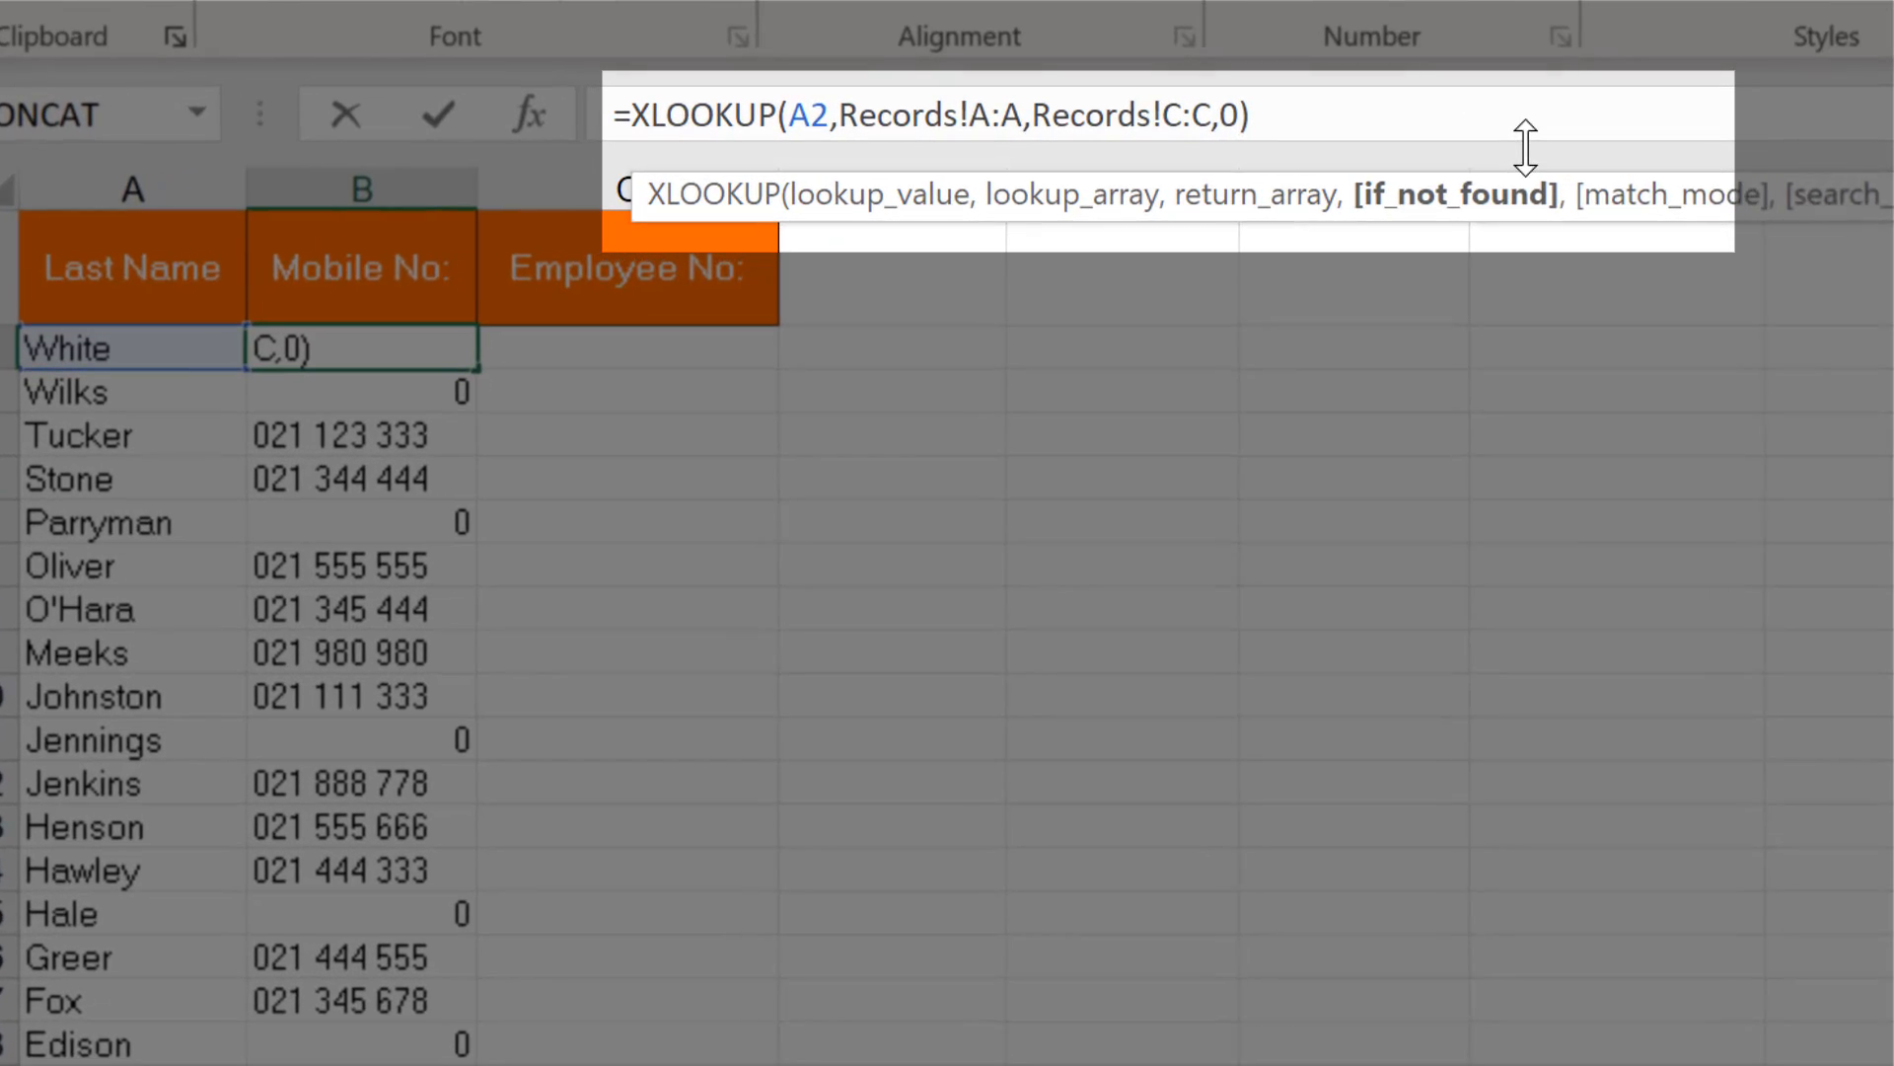
pyautogui.press('BackSpace')
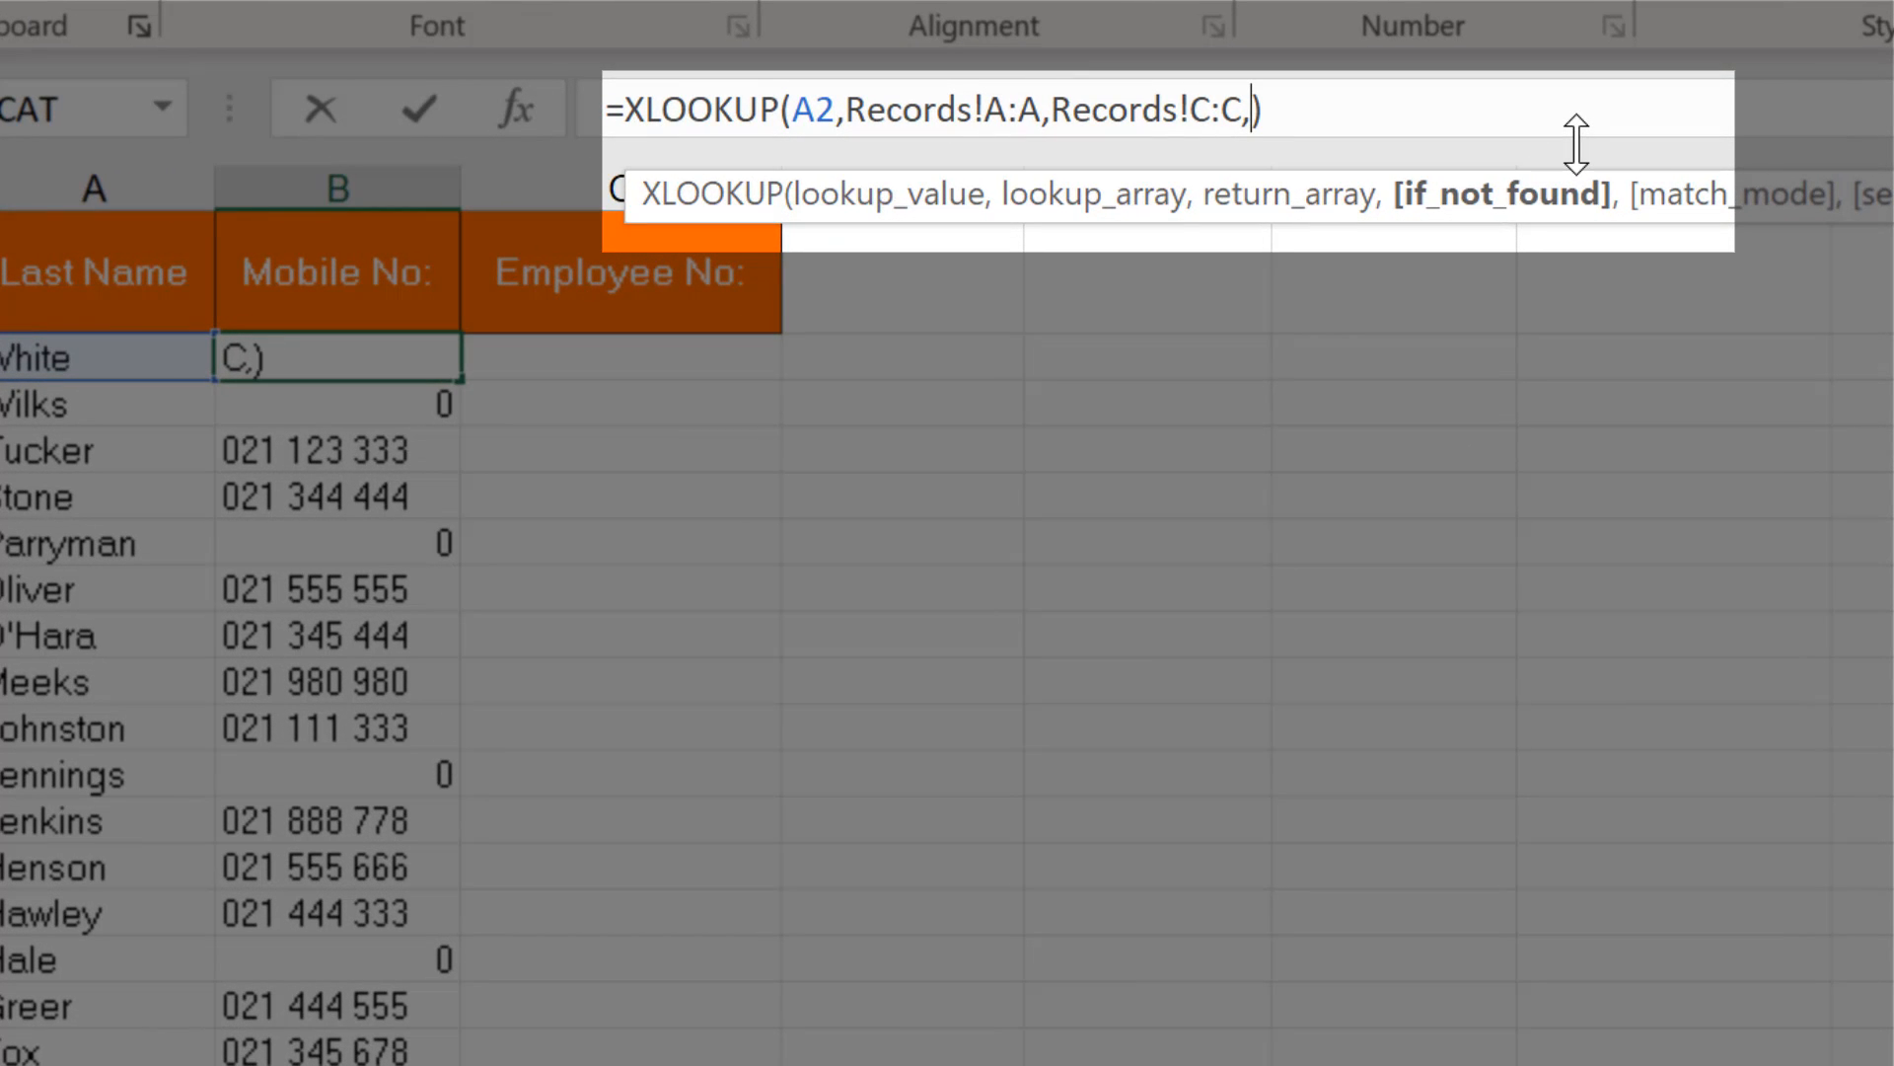
pyautogui.write('"not found"')
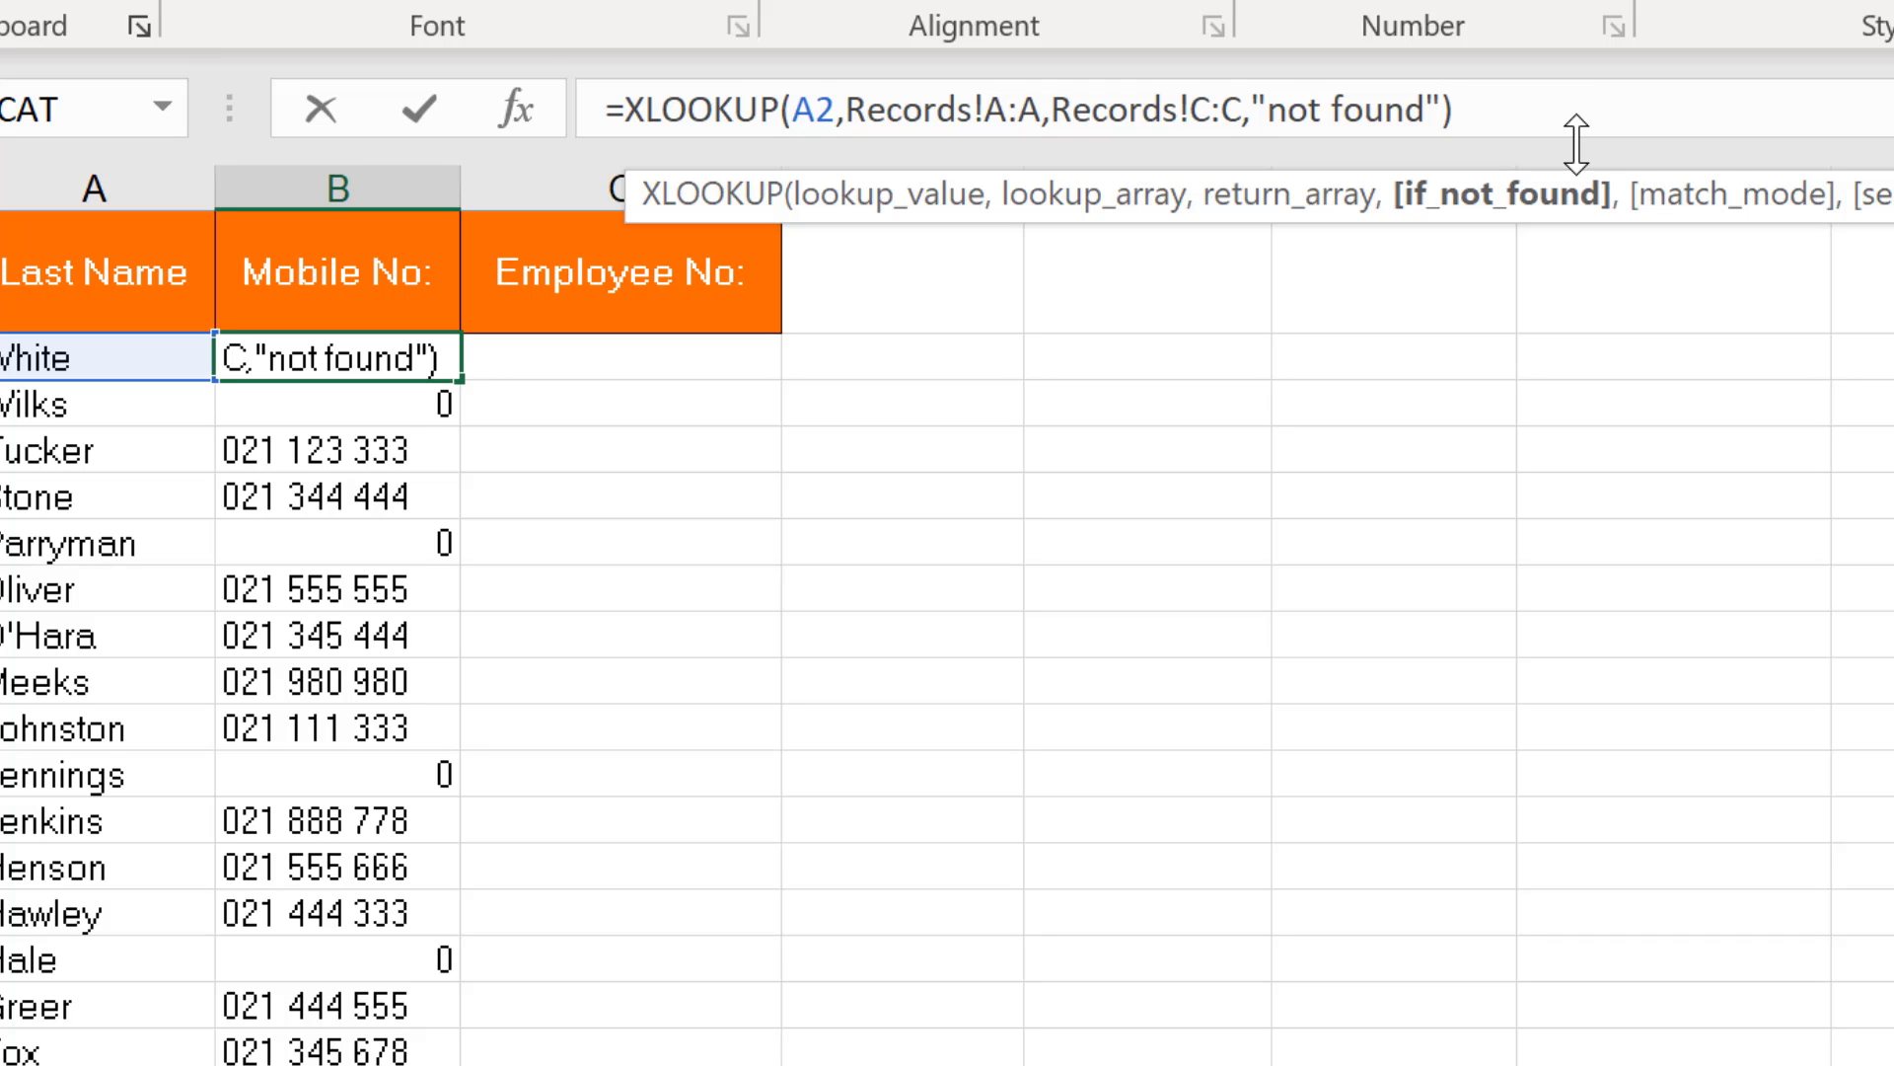
pyautogui.press('Return')
pyautogui.click(431, 357)
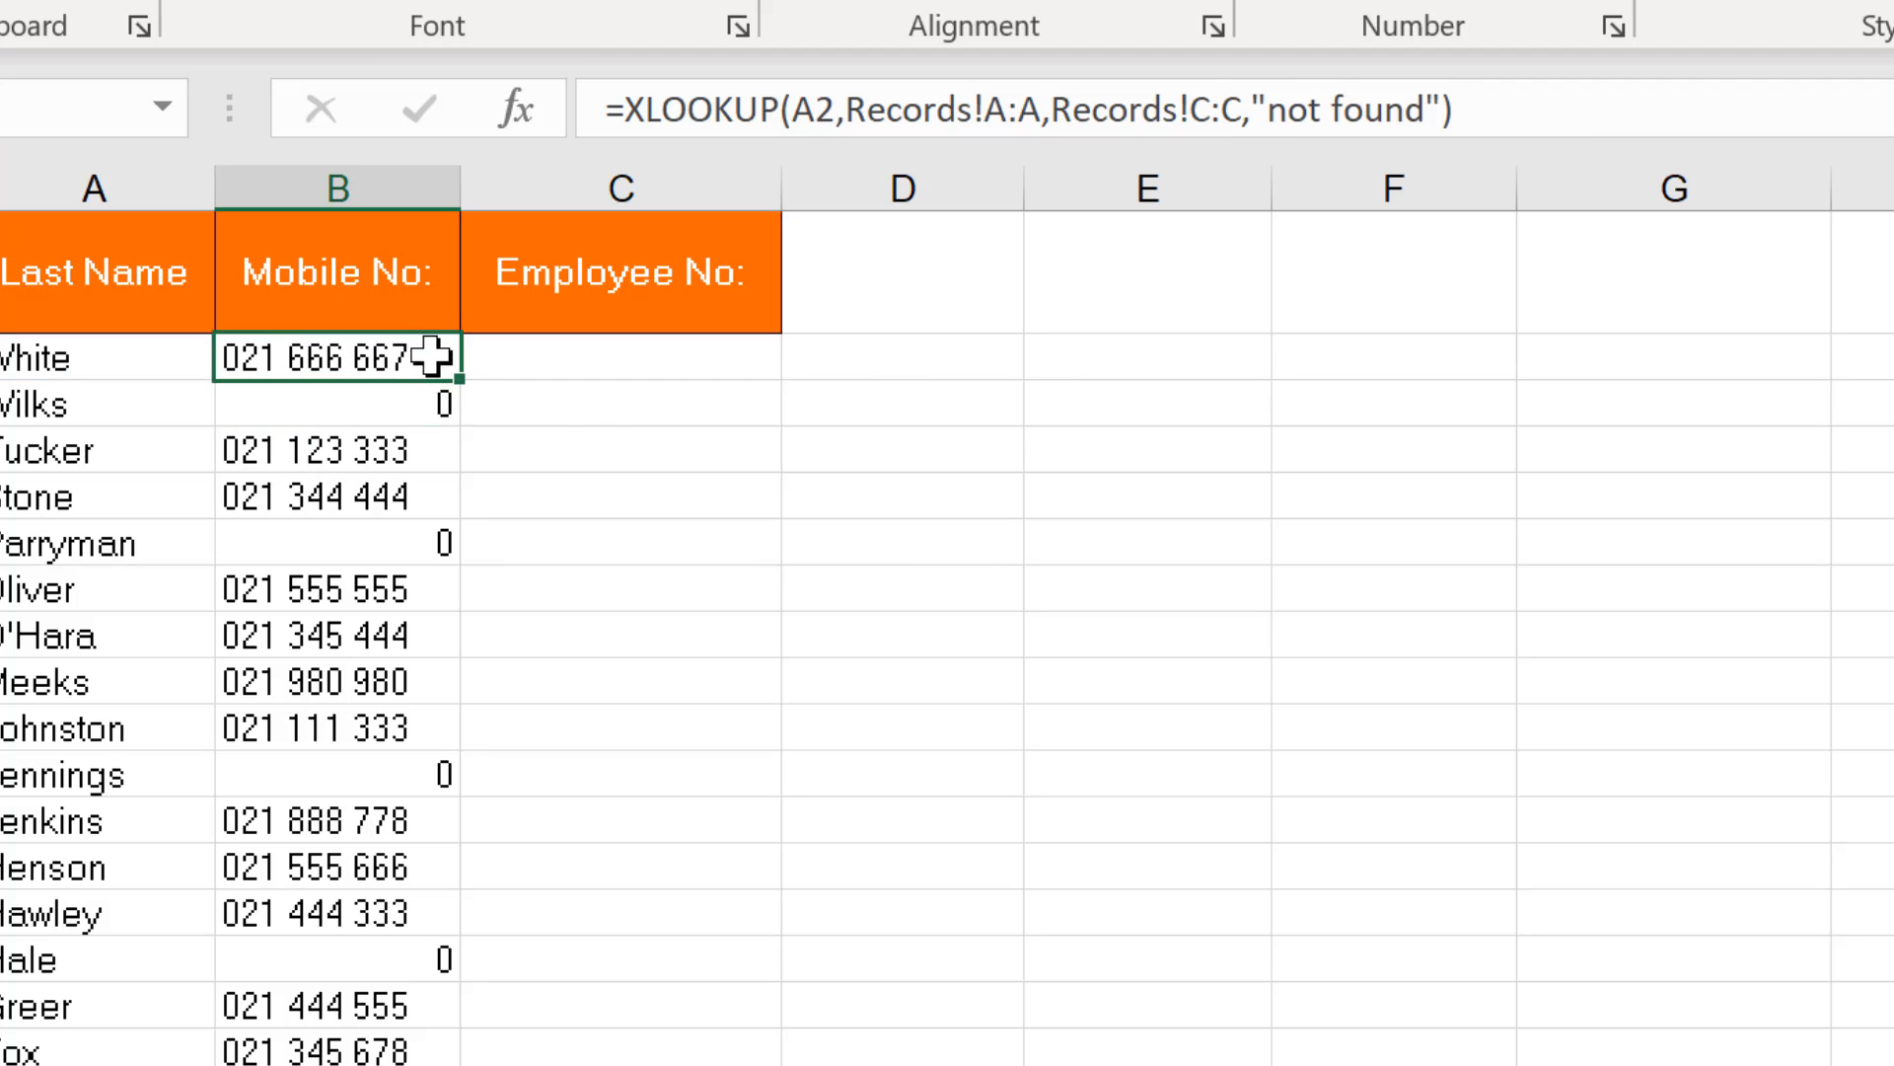
pyautogui.doubleClick(460, 377)
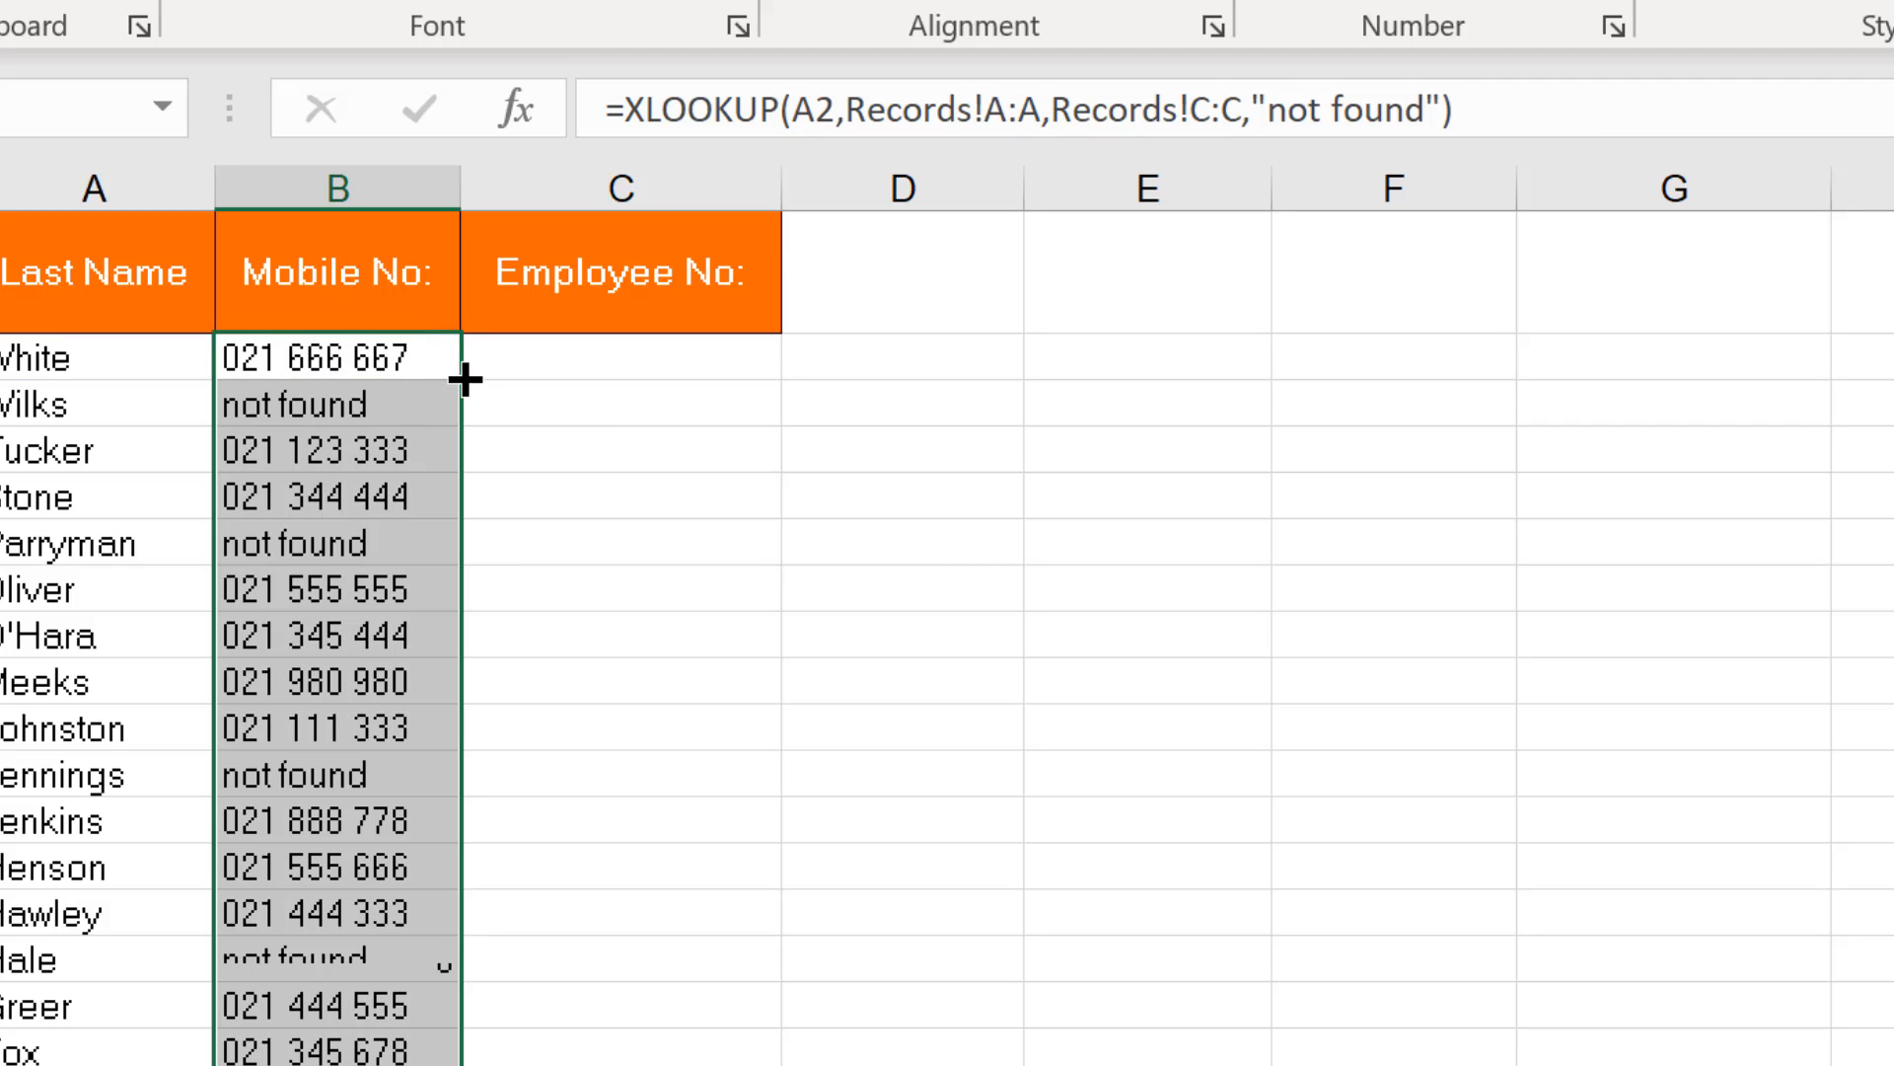
# - Start an XLOOKUP in the first Employee No: cell, C2, using the last name in A2 as lookup value
pyautogui.click(538, 364)
pyautogui.write('=')
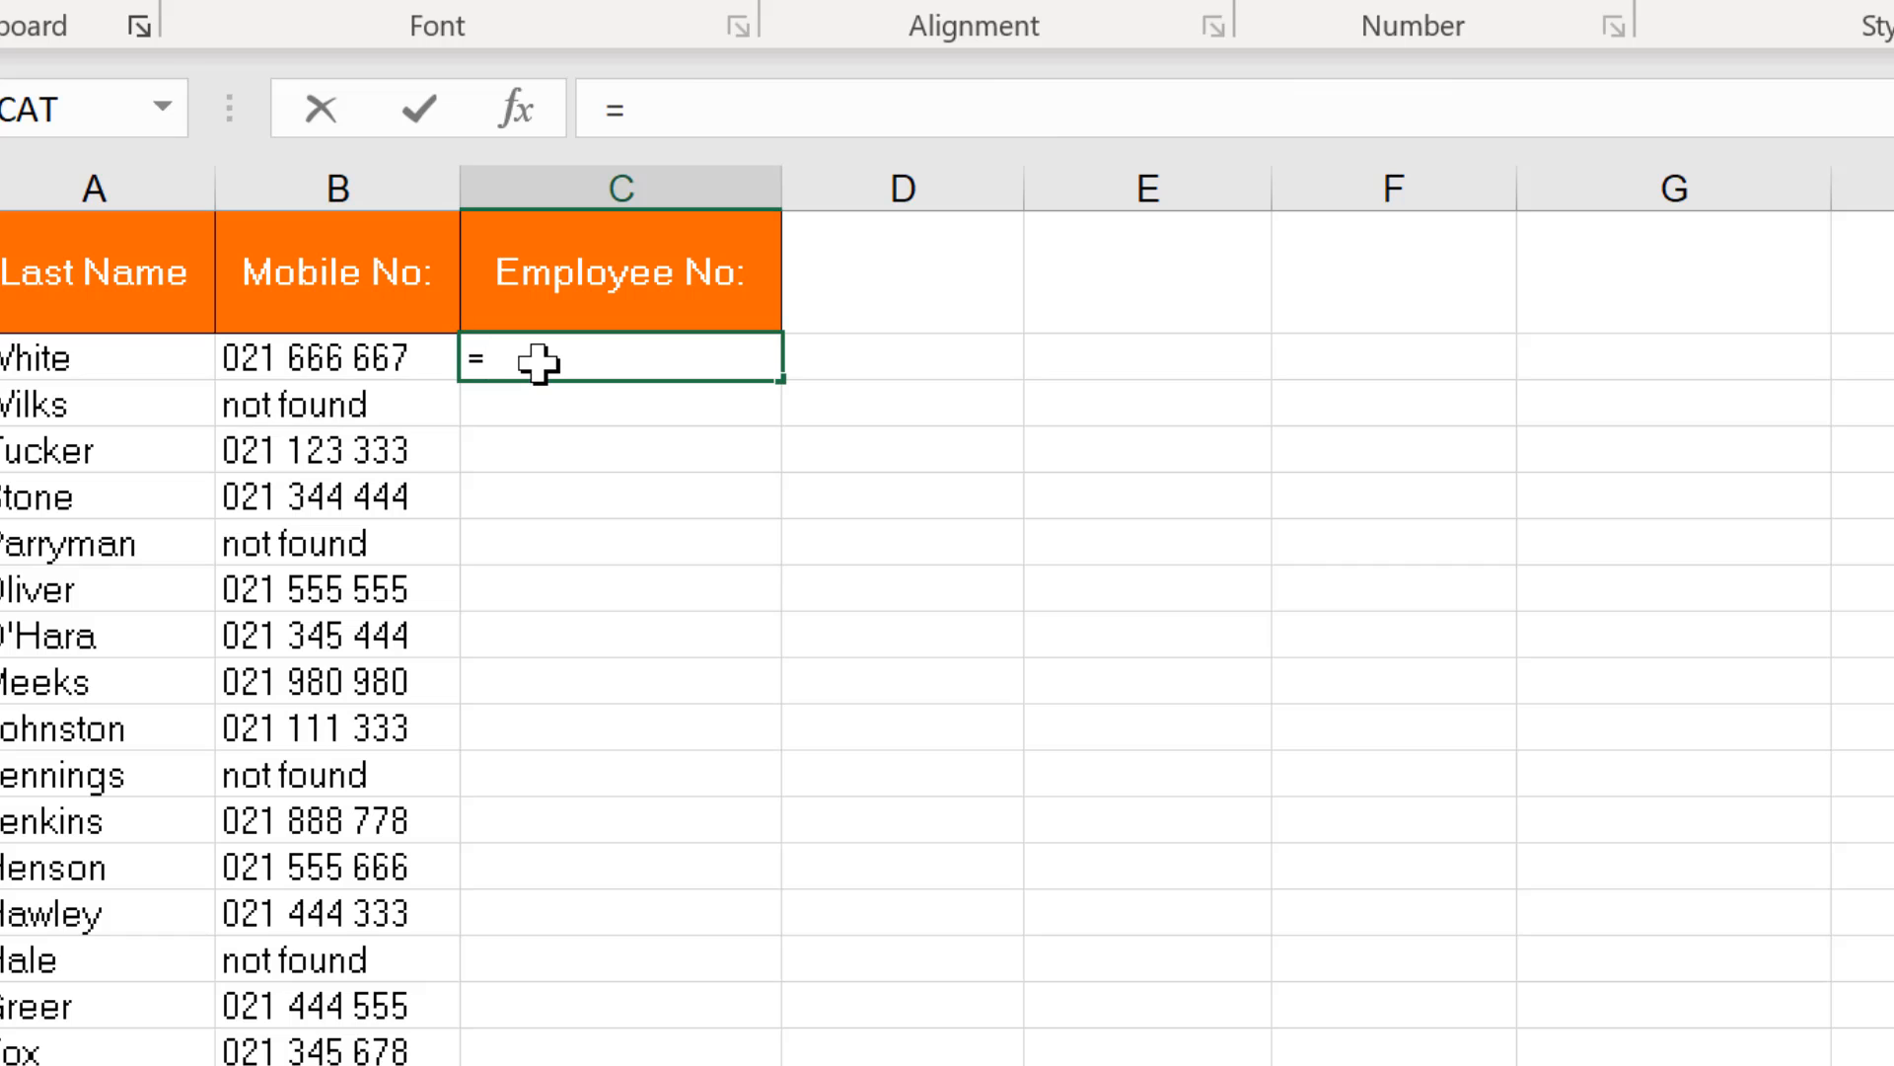
pyautogui.write('xl')
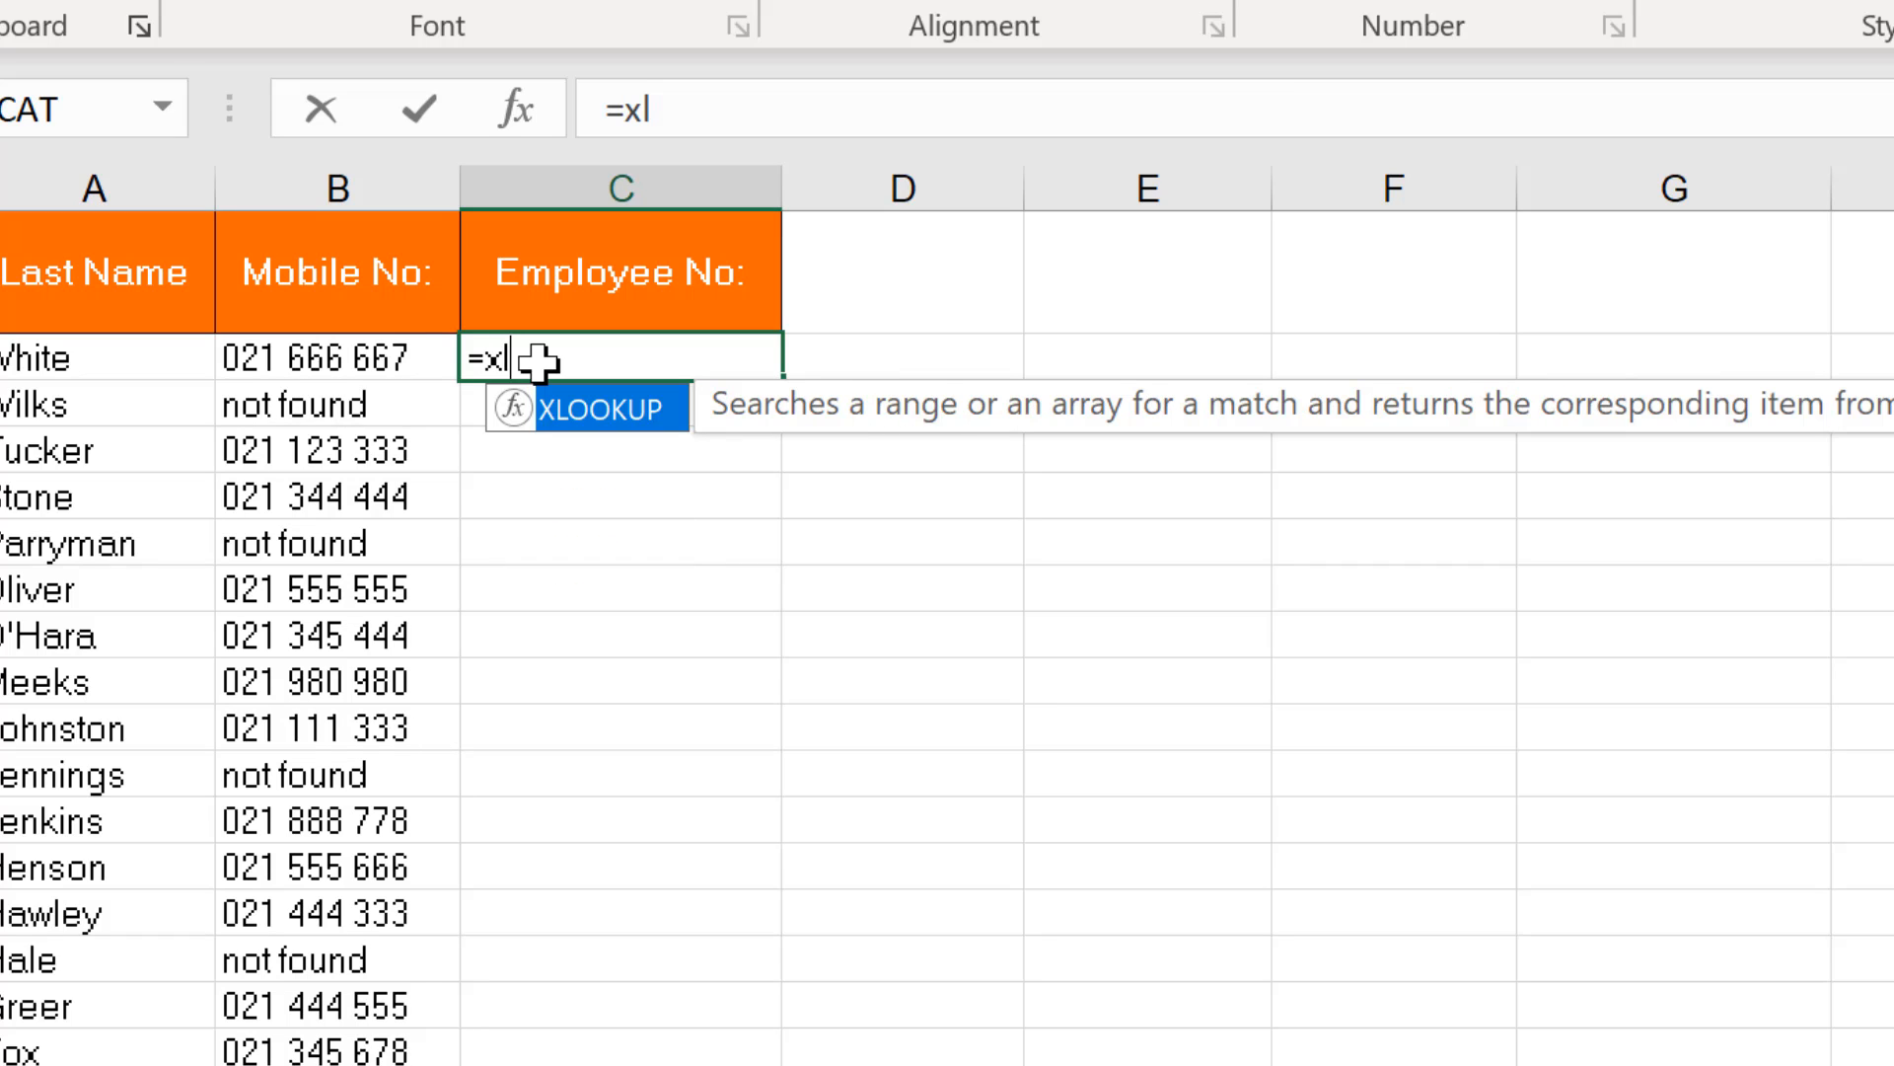
pyautogui.press('Tab')
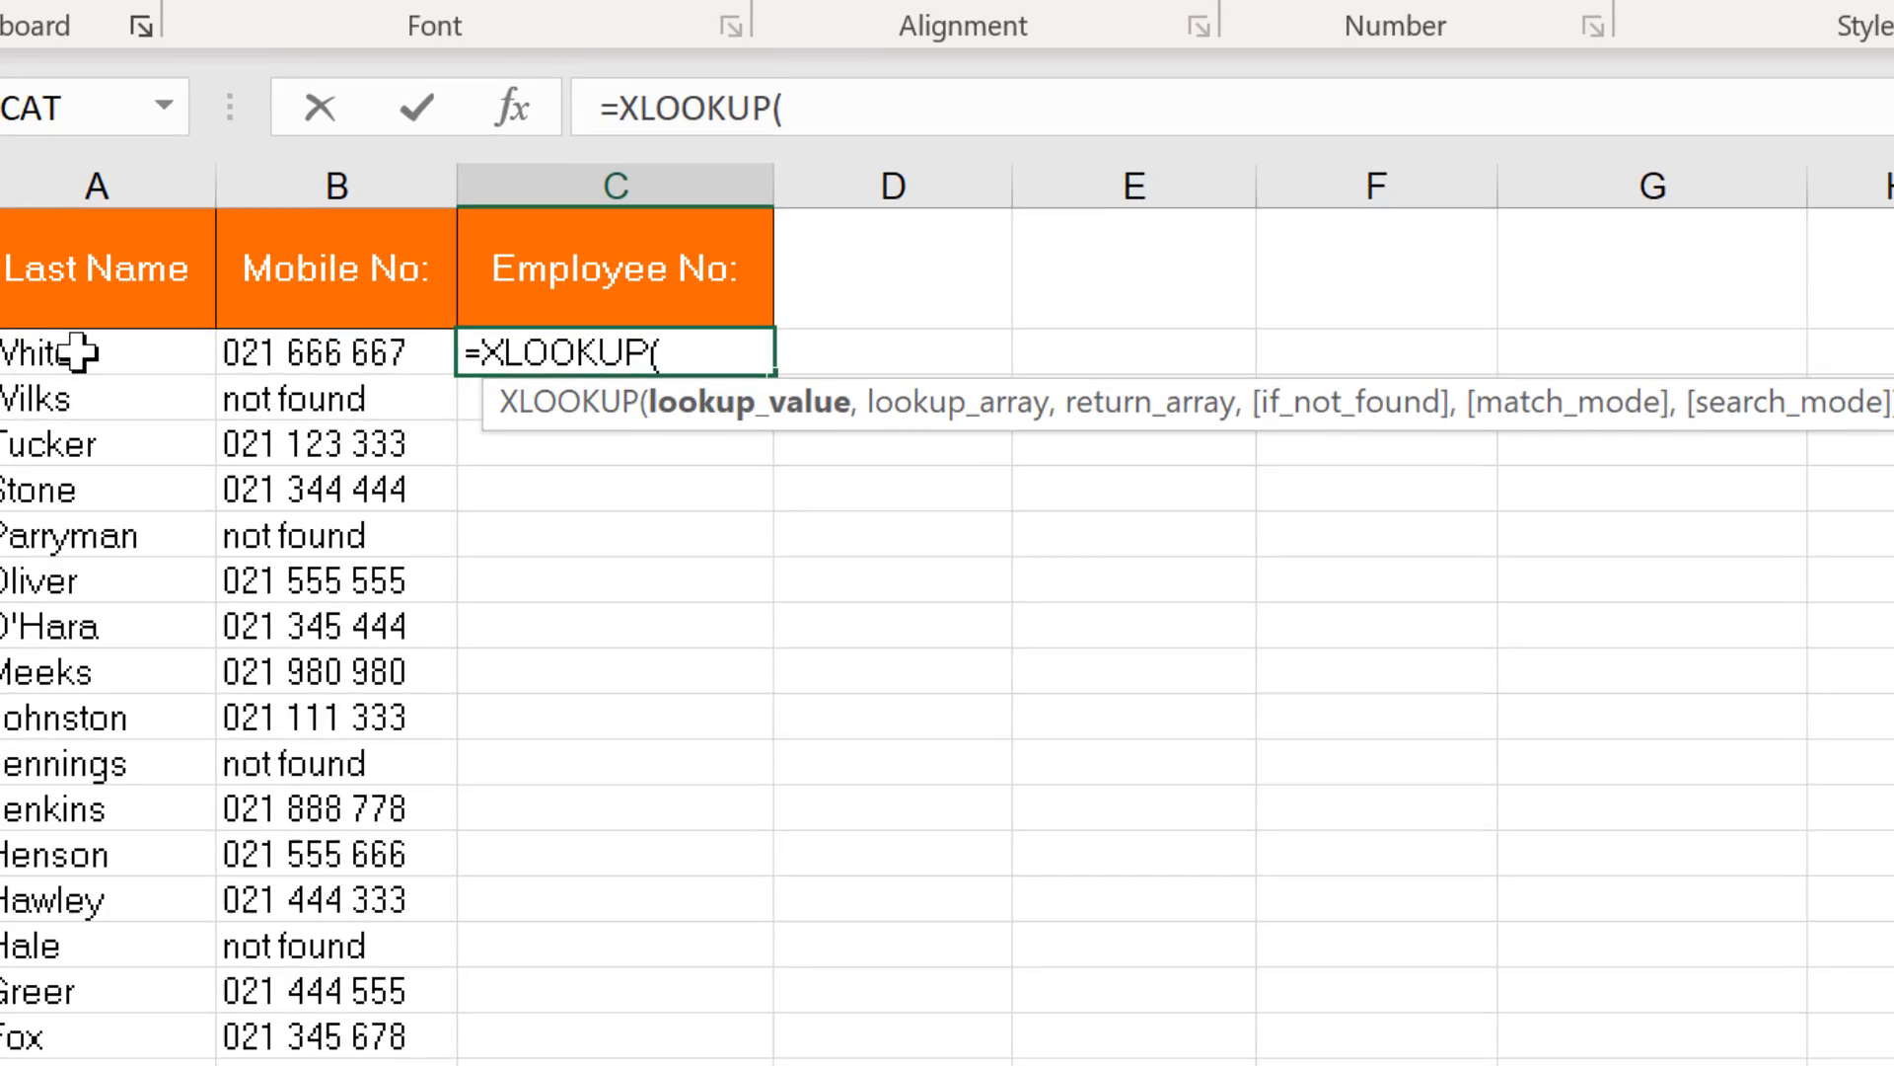
pyautogui.click(85, 353)
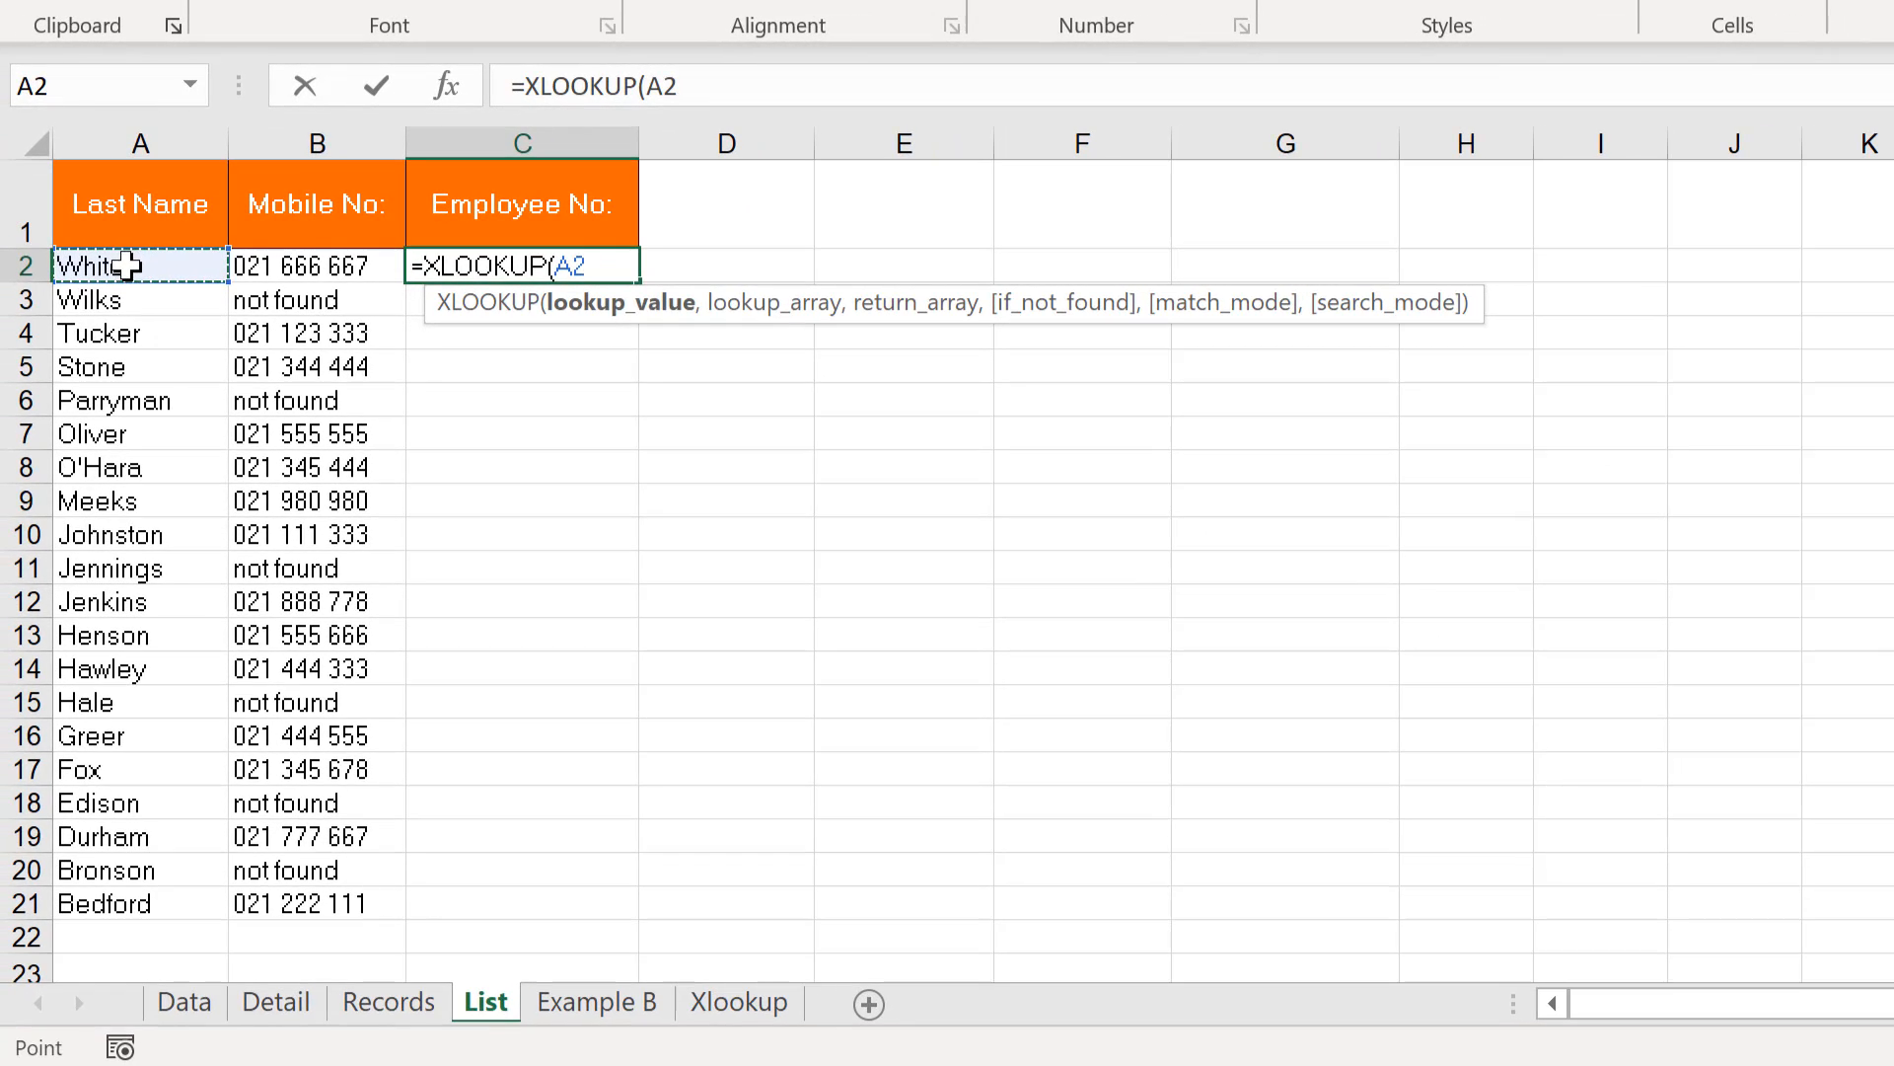
pyautogui.write(',')
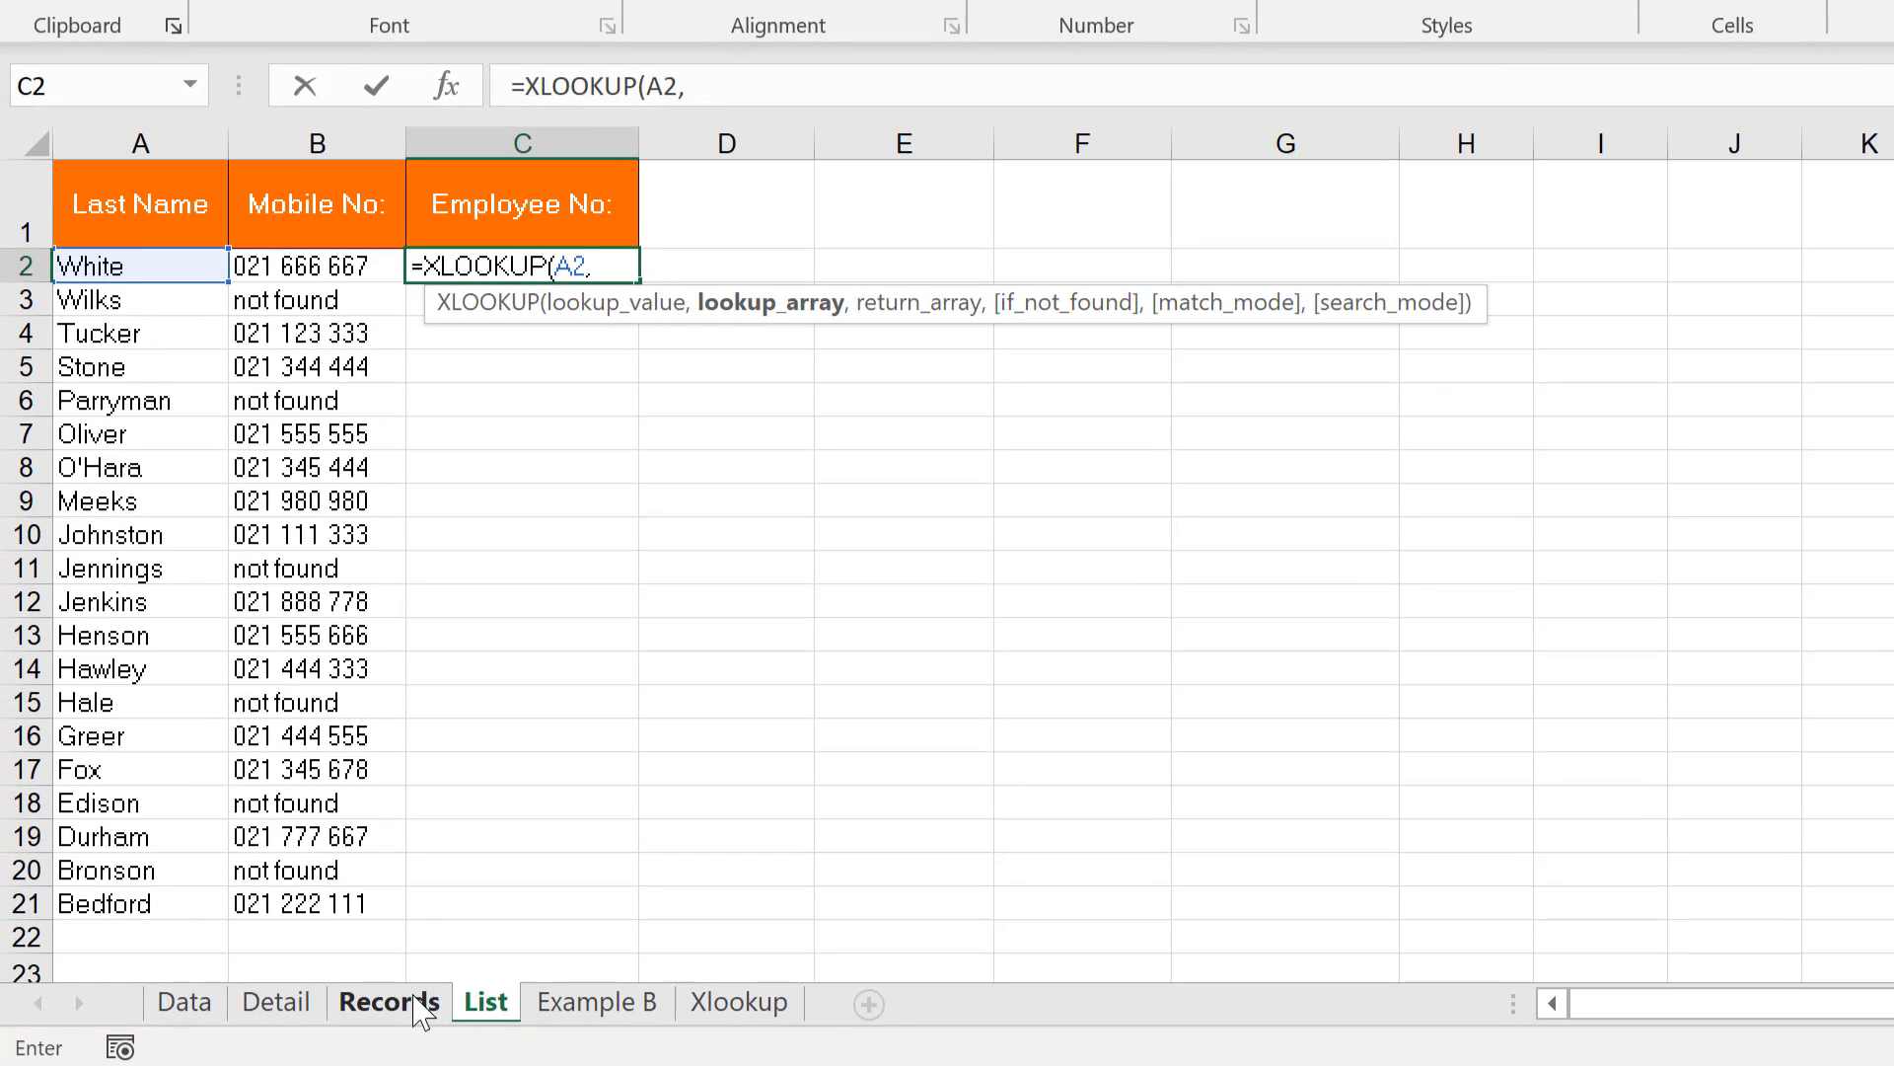
# - Set Records column A as the lookup array and Records column D as the return array of the XLOOKUP
pyautogui.click(405, 1002)
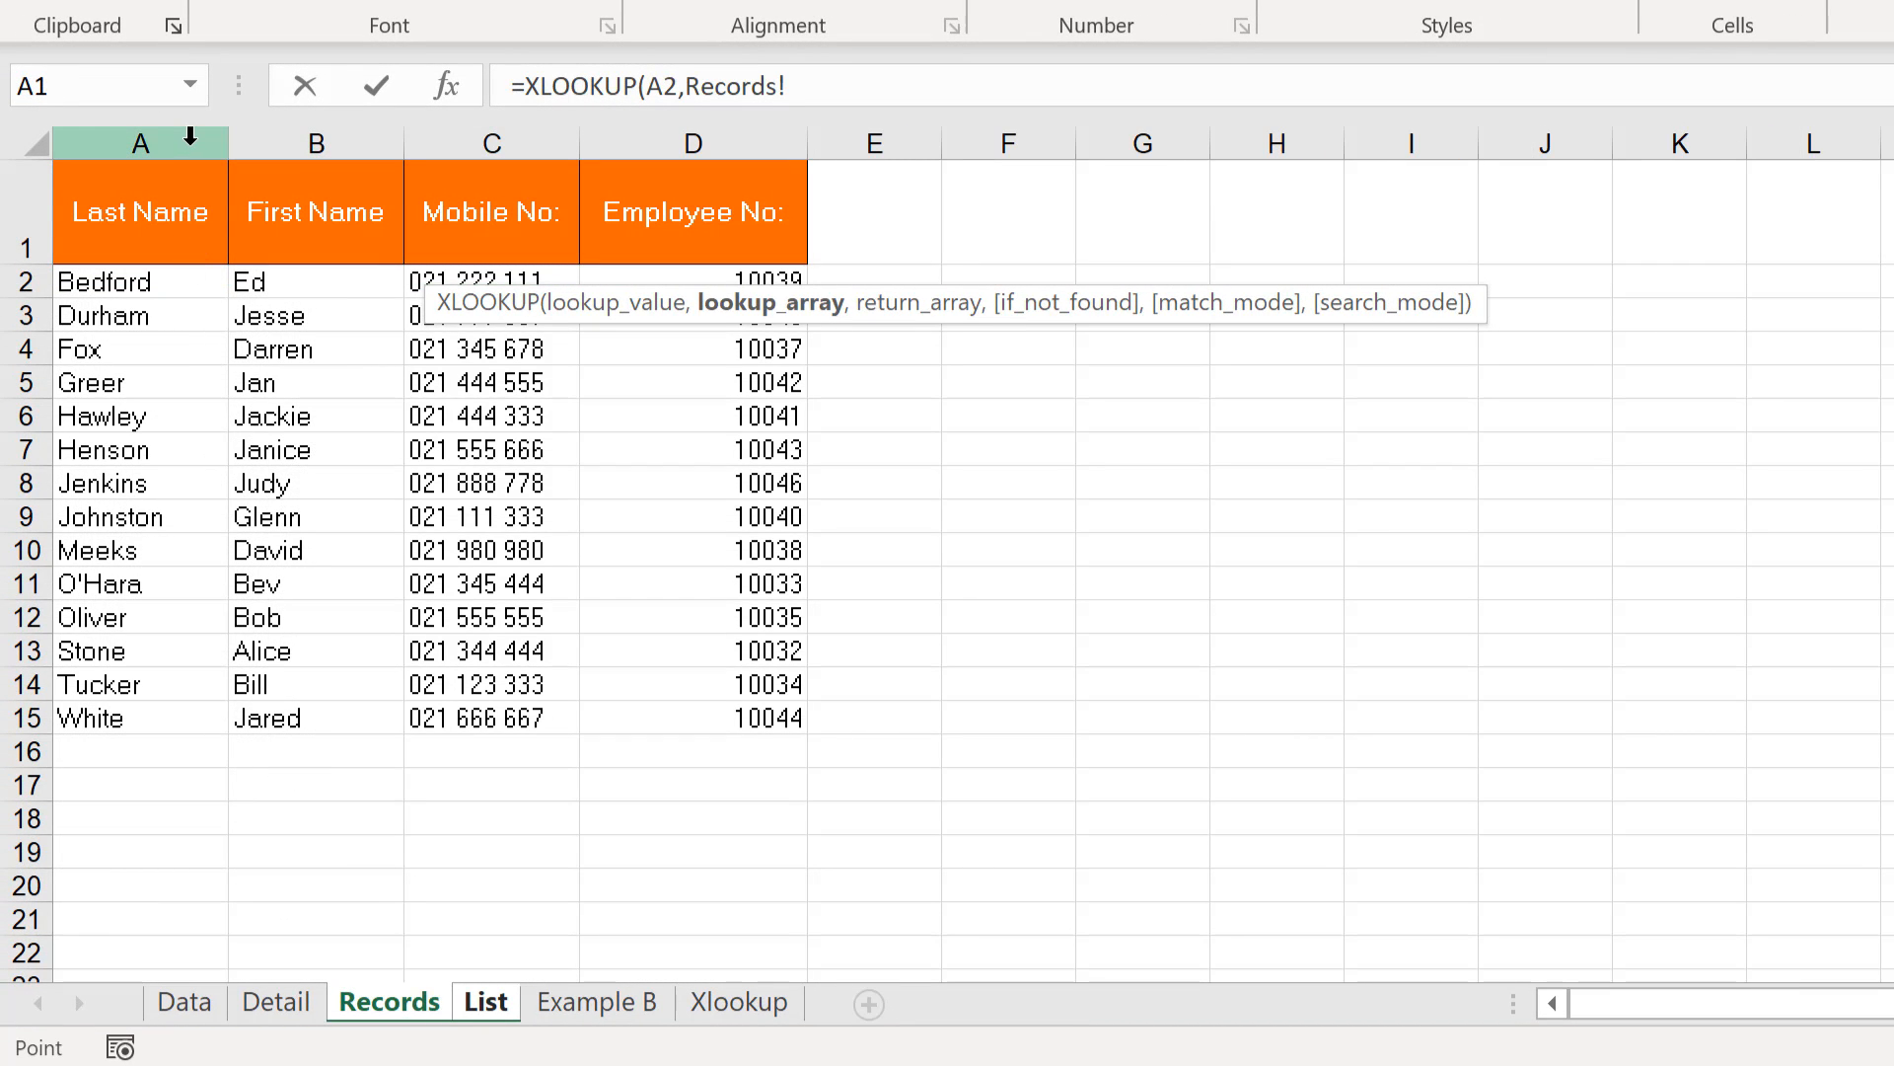
pyautogui.click(190, 145)
pyautogui.write(',')
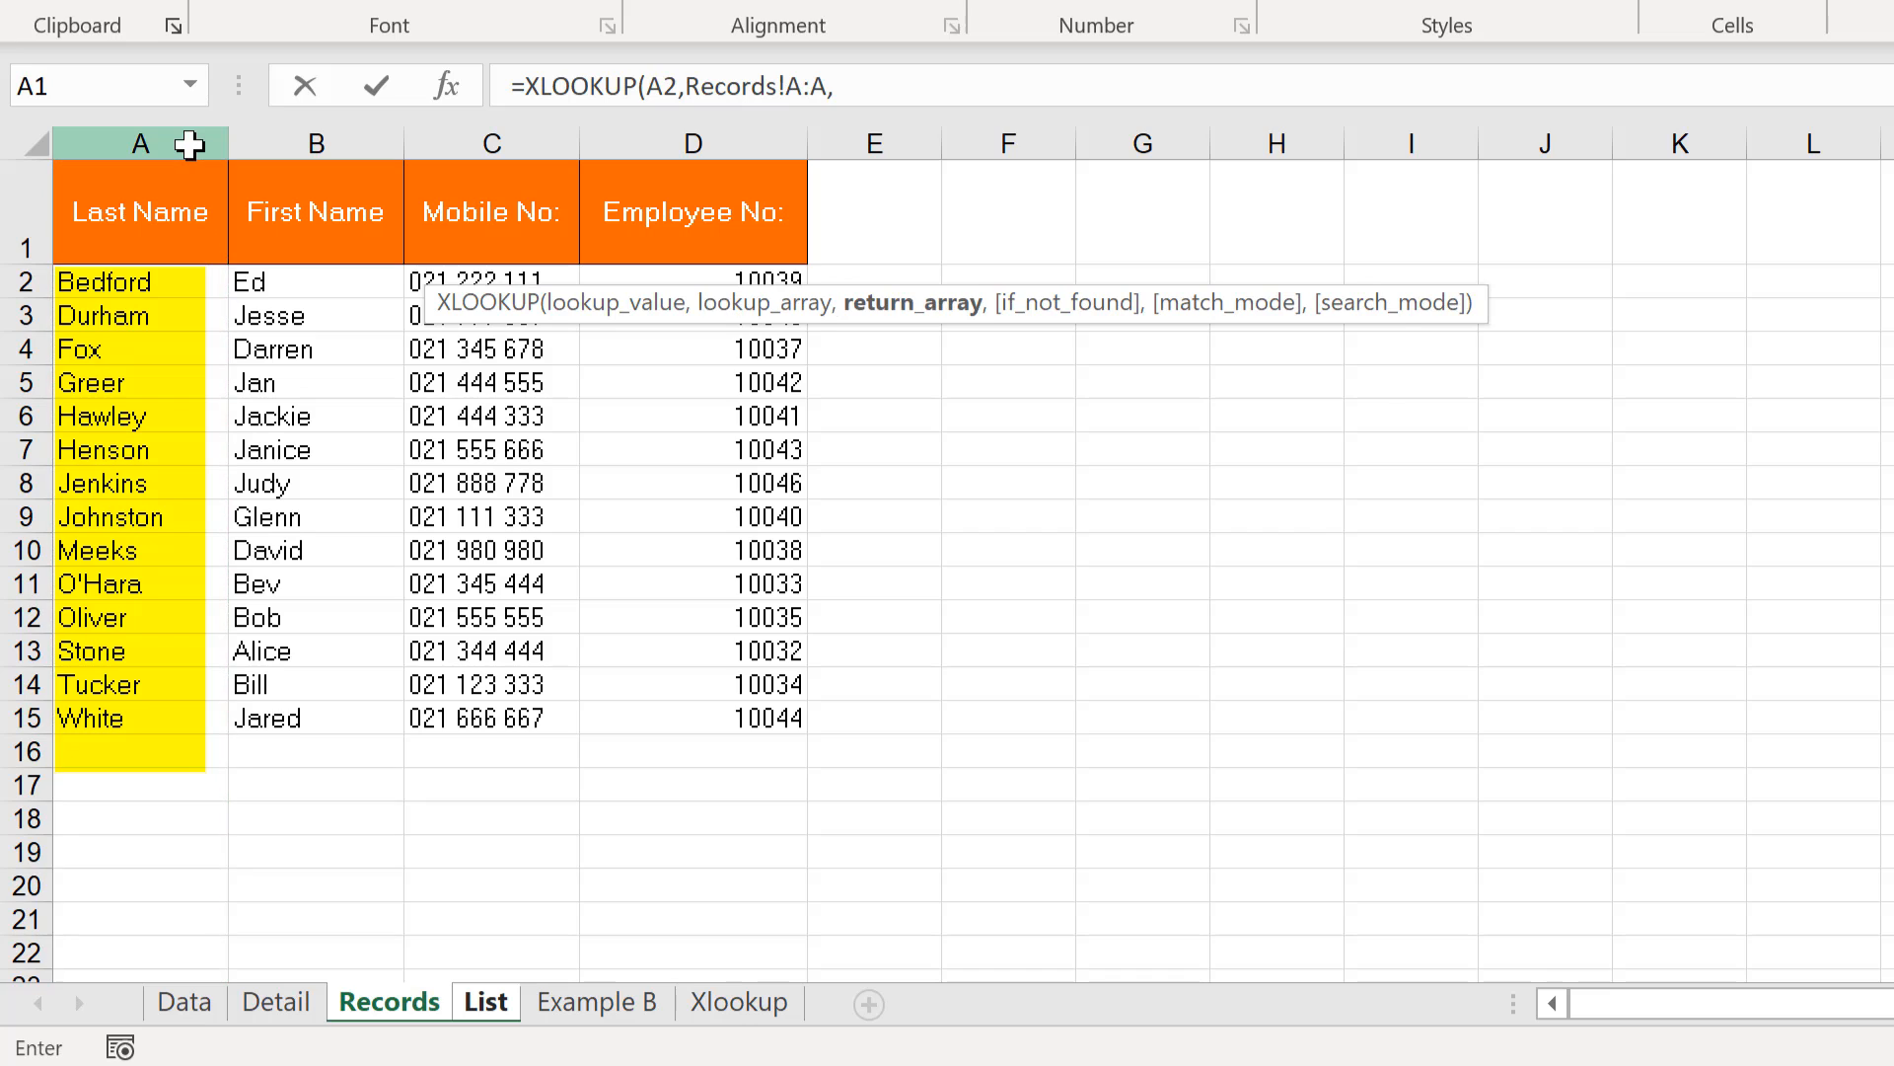
pyautogui.click(679, 136)
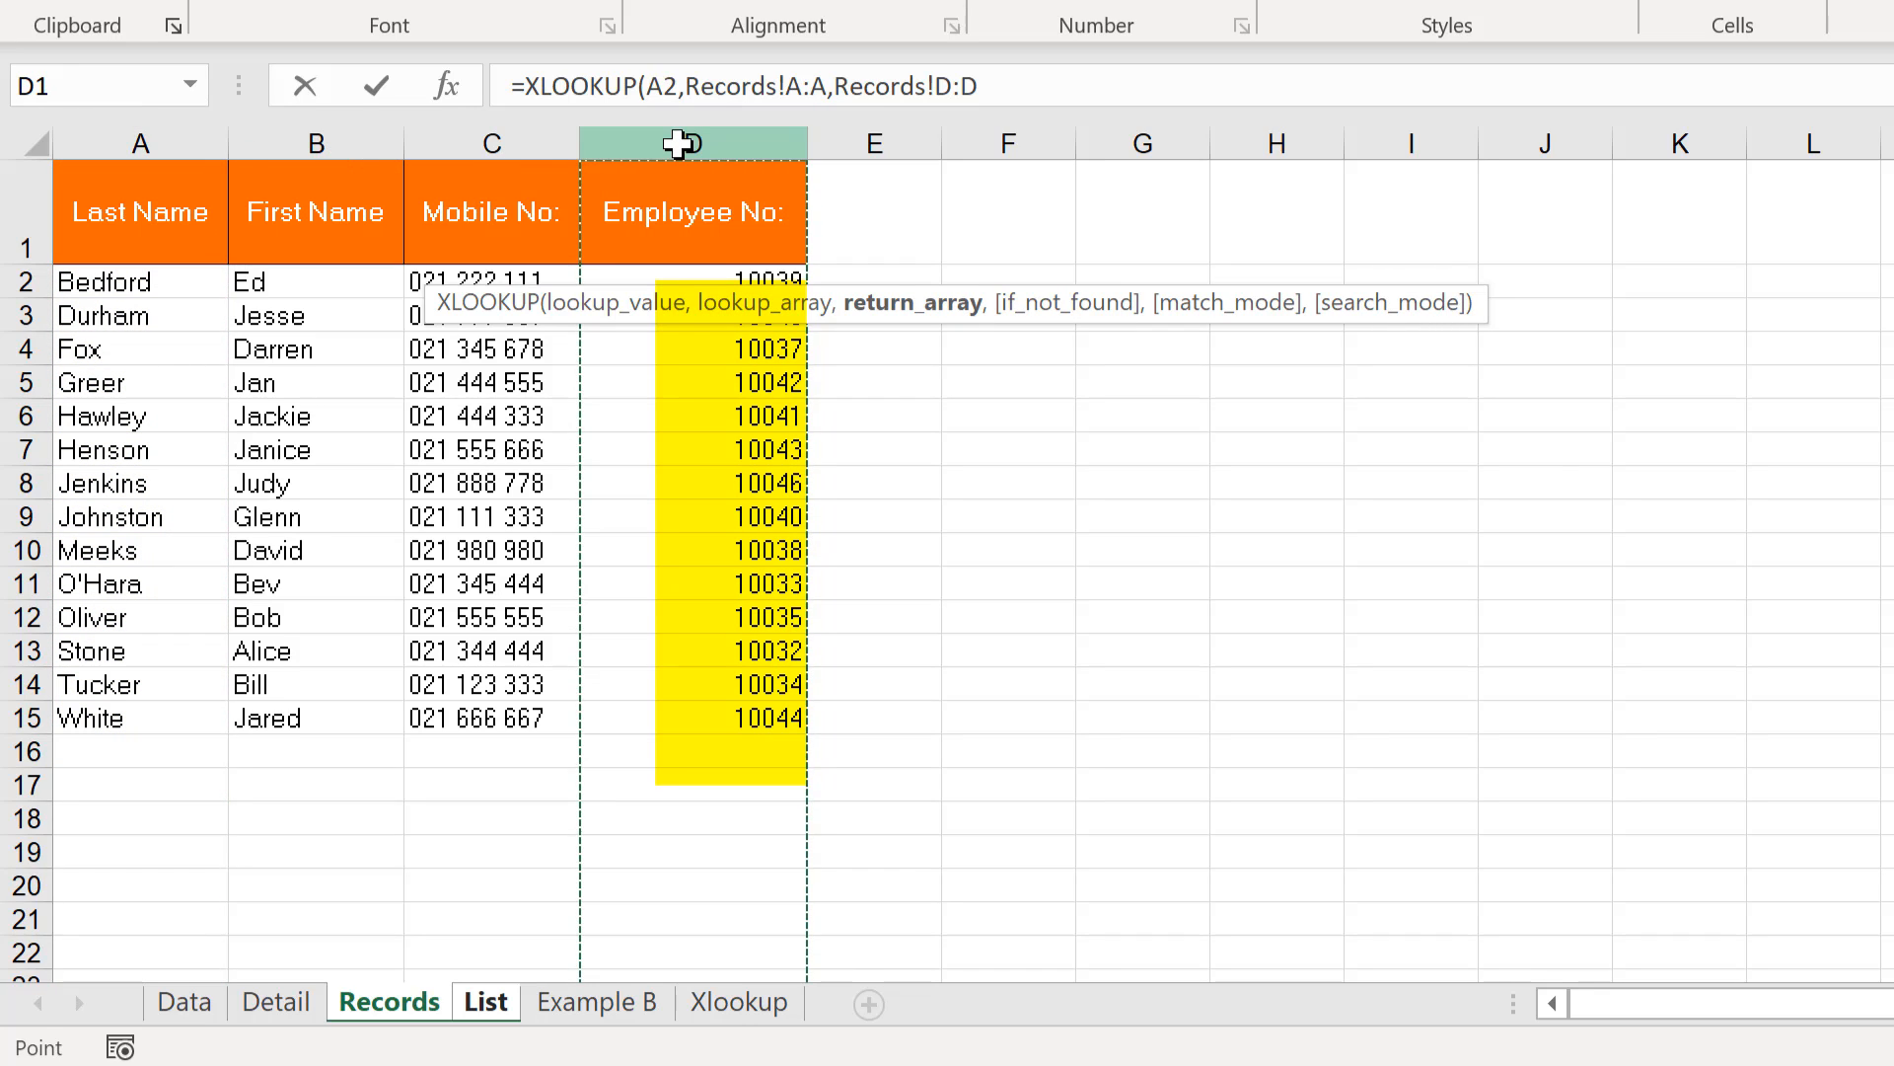
pyautogui.write(',')
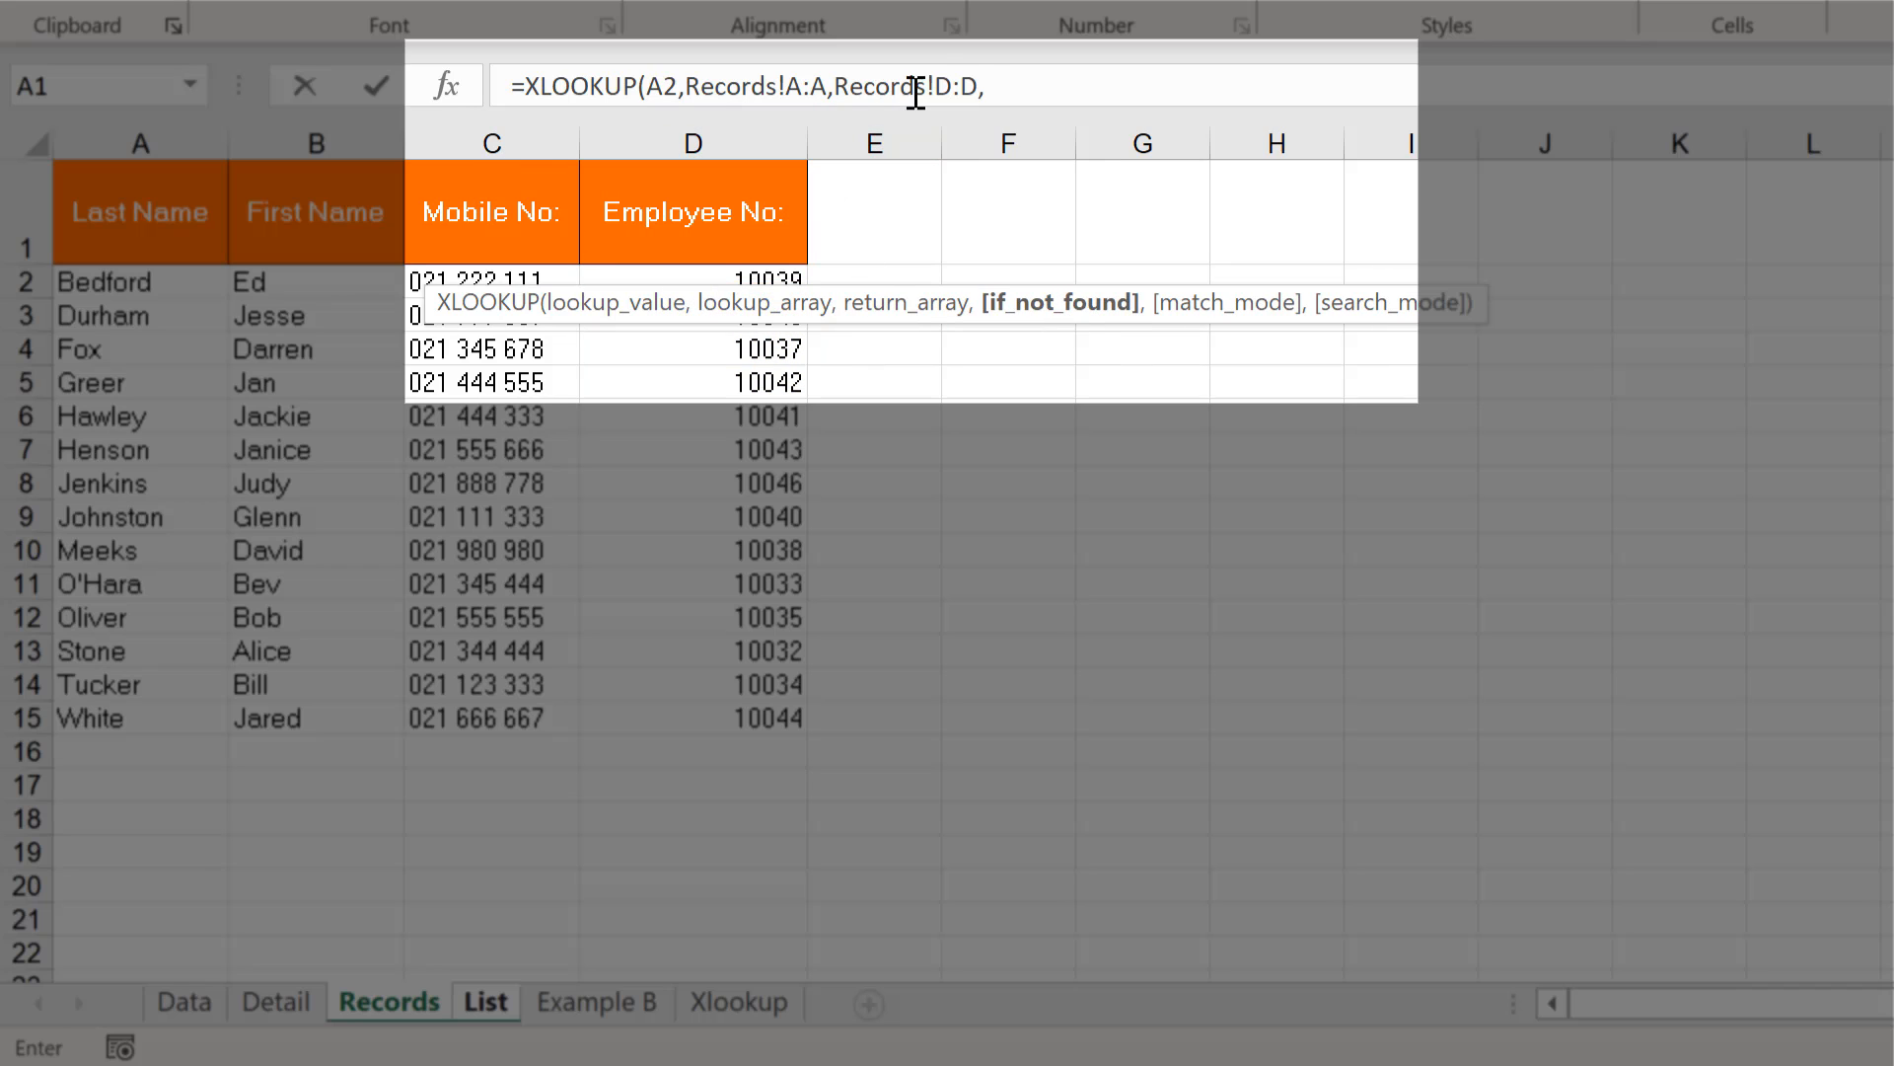
# - Complete the XLOOKUP with 0 as the if_not_found argument and fill it down the Employee No: column
pyautogui.click(998, 87)
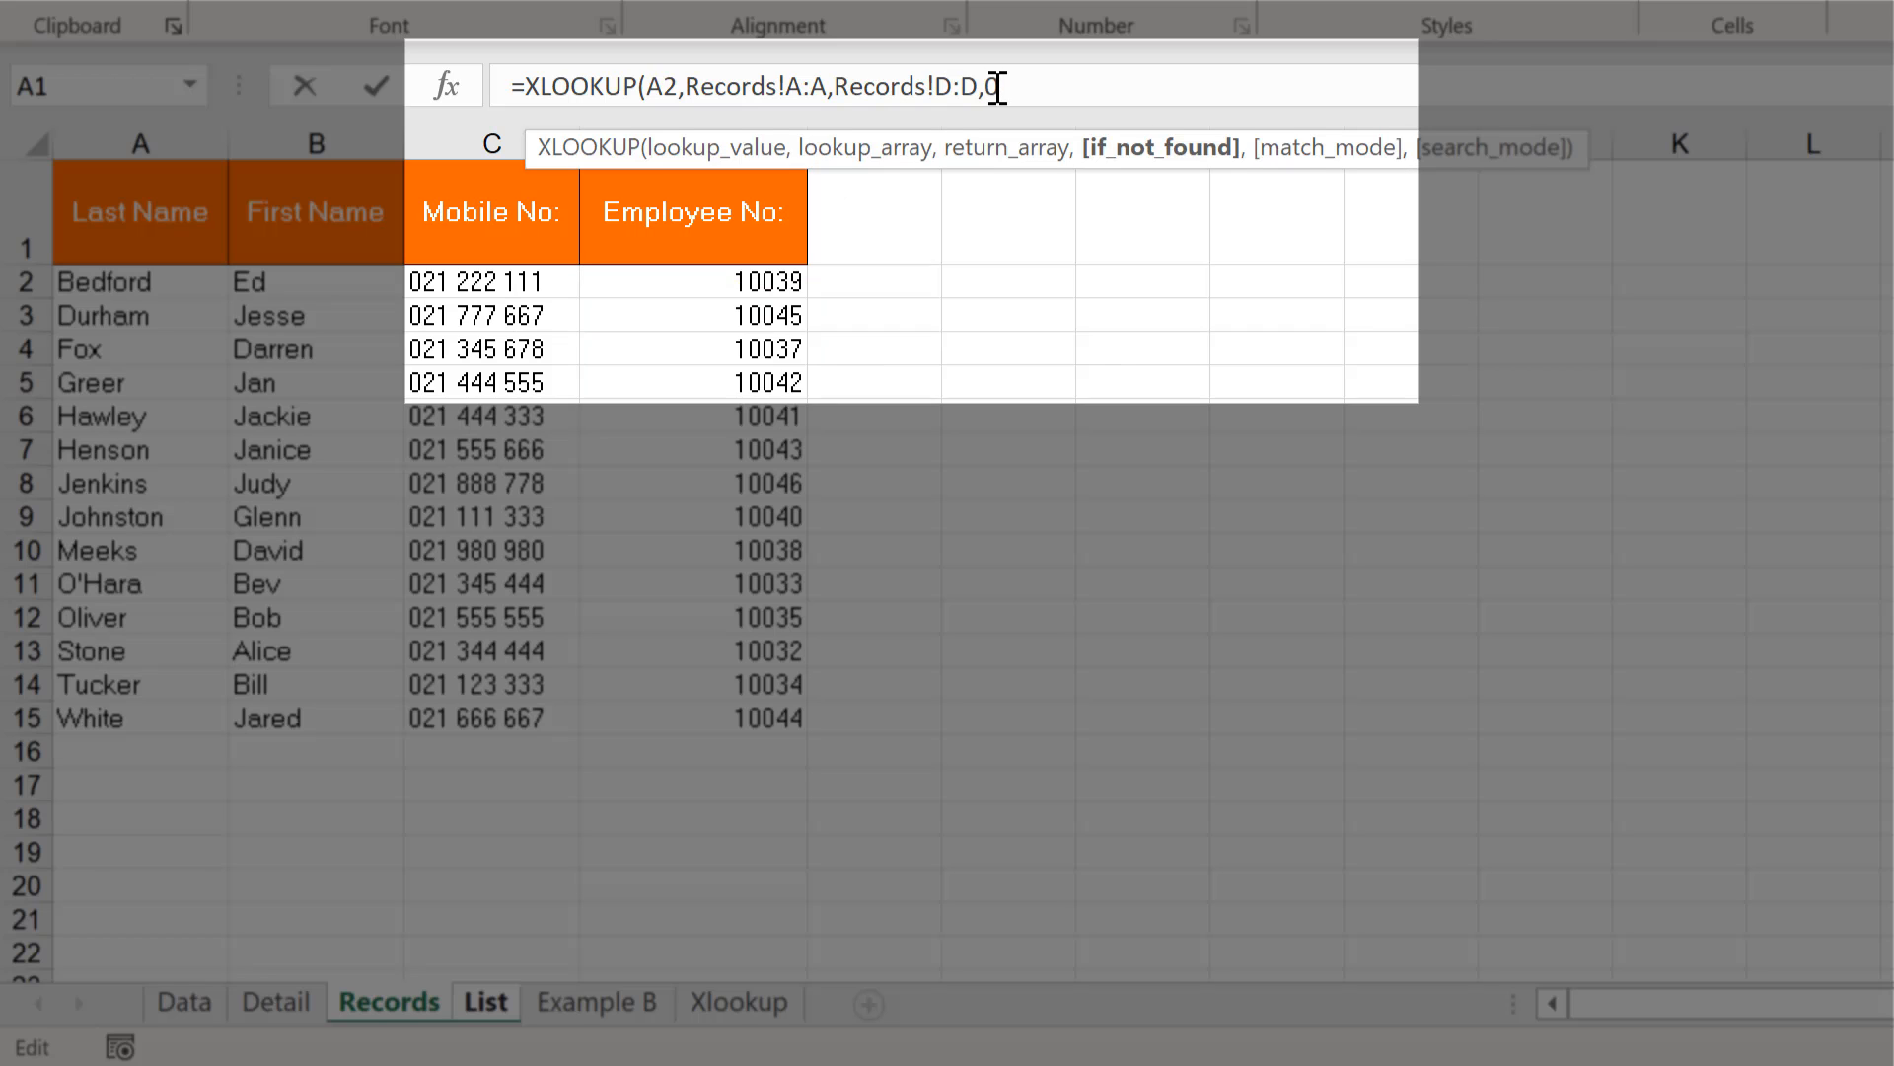
pyautogui.write('0')
pyautogui.press('Return')
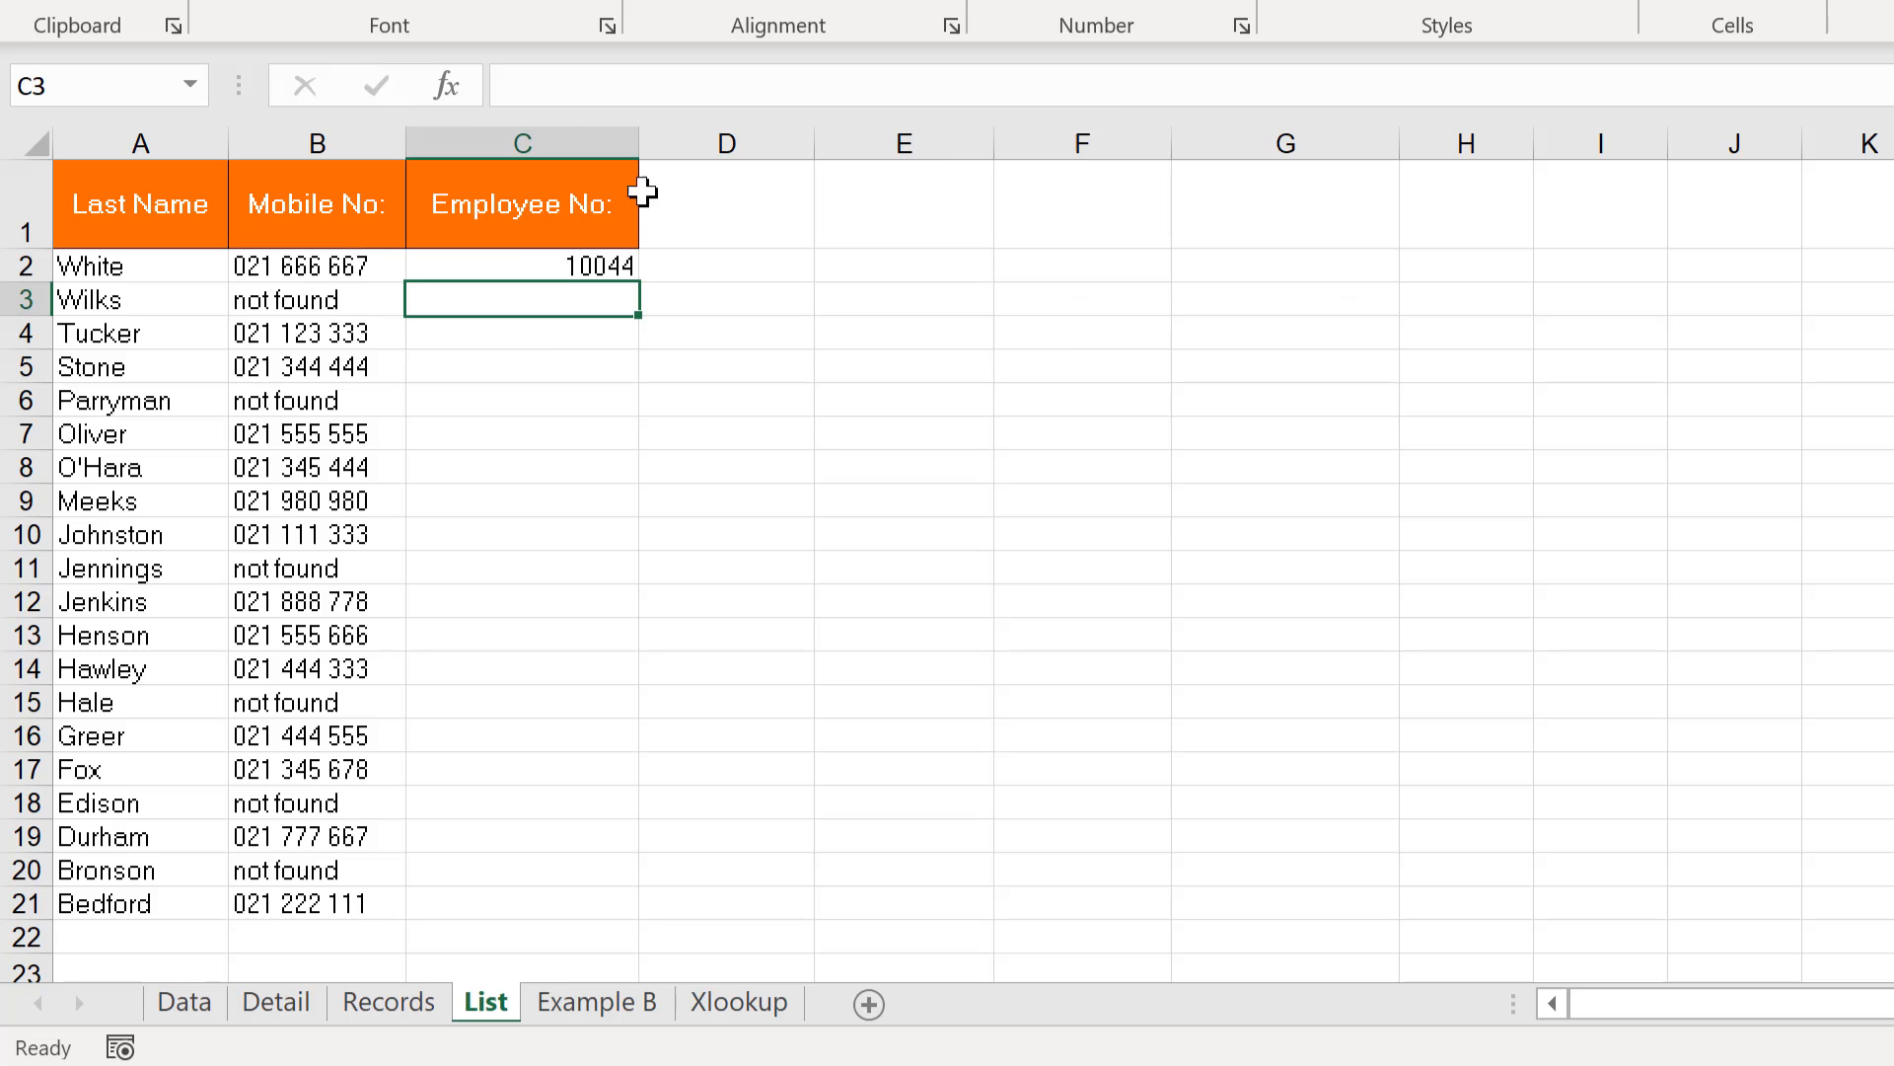
pyautogui.click(534, 253)
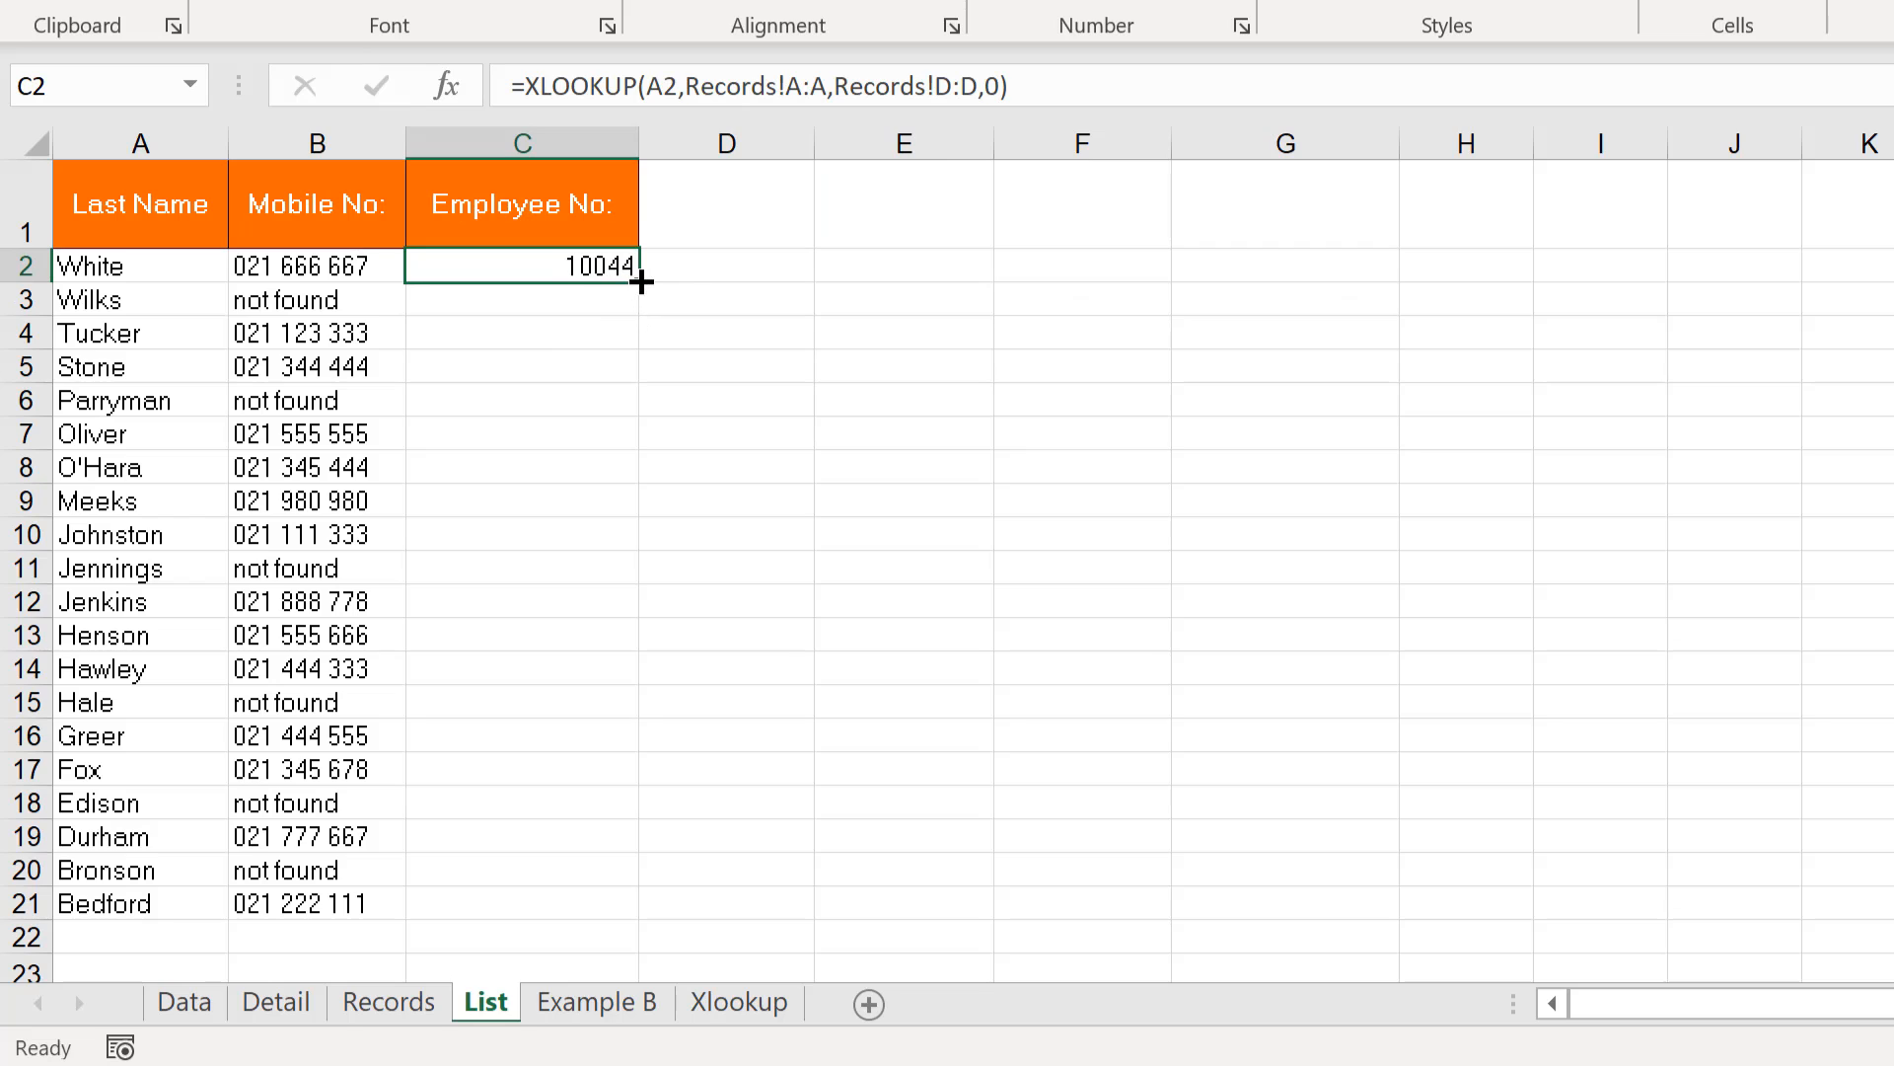
pyautogui.doubleClick(638, 282)
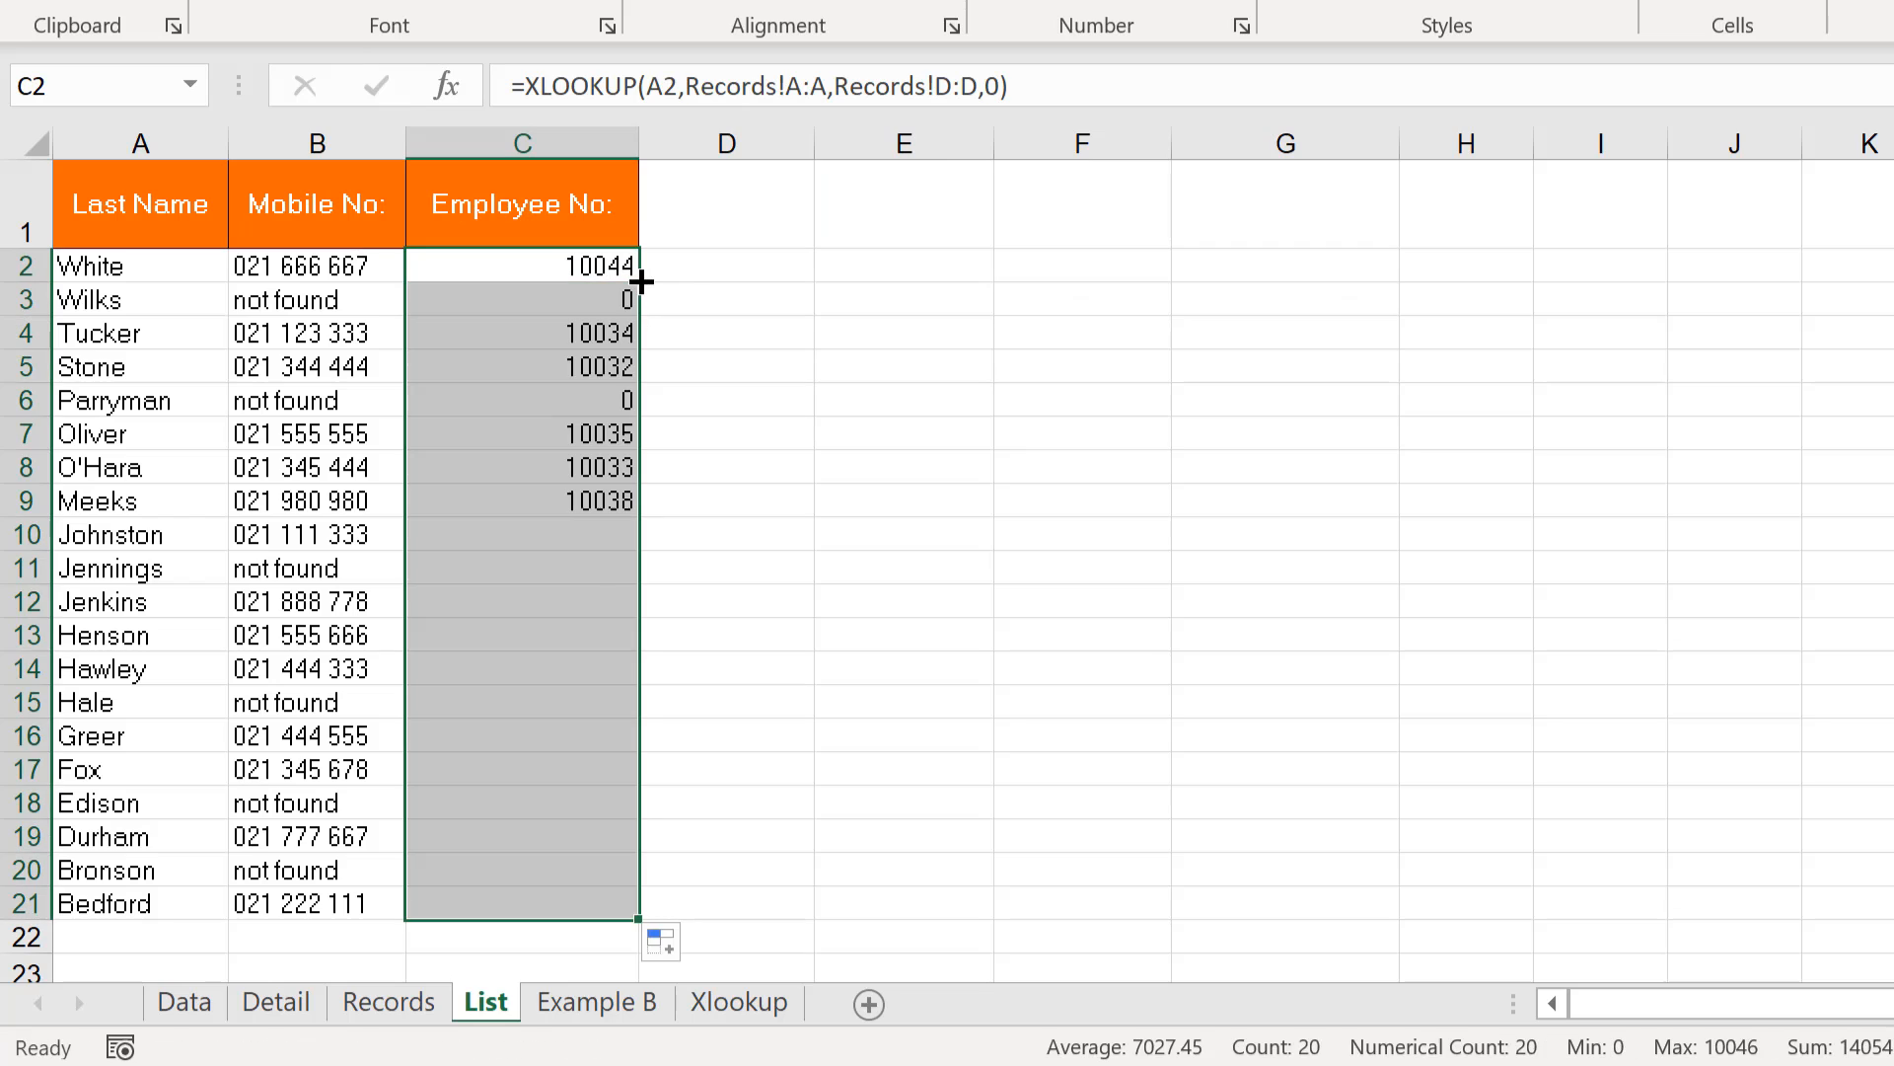
# - Check the last names on the List sheet that have no matching employee record
pyautogui.click(148, 300)
pyautogui.click(123, 405)
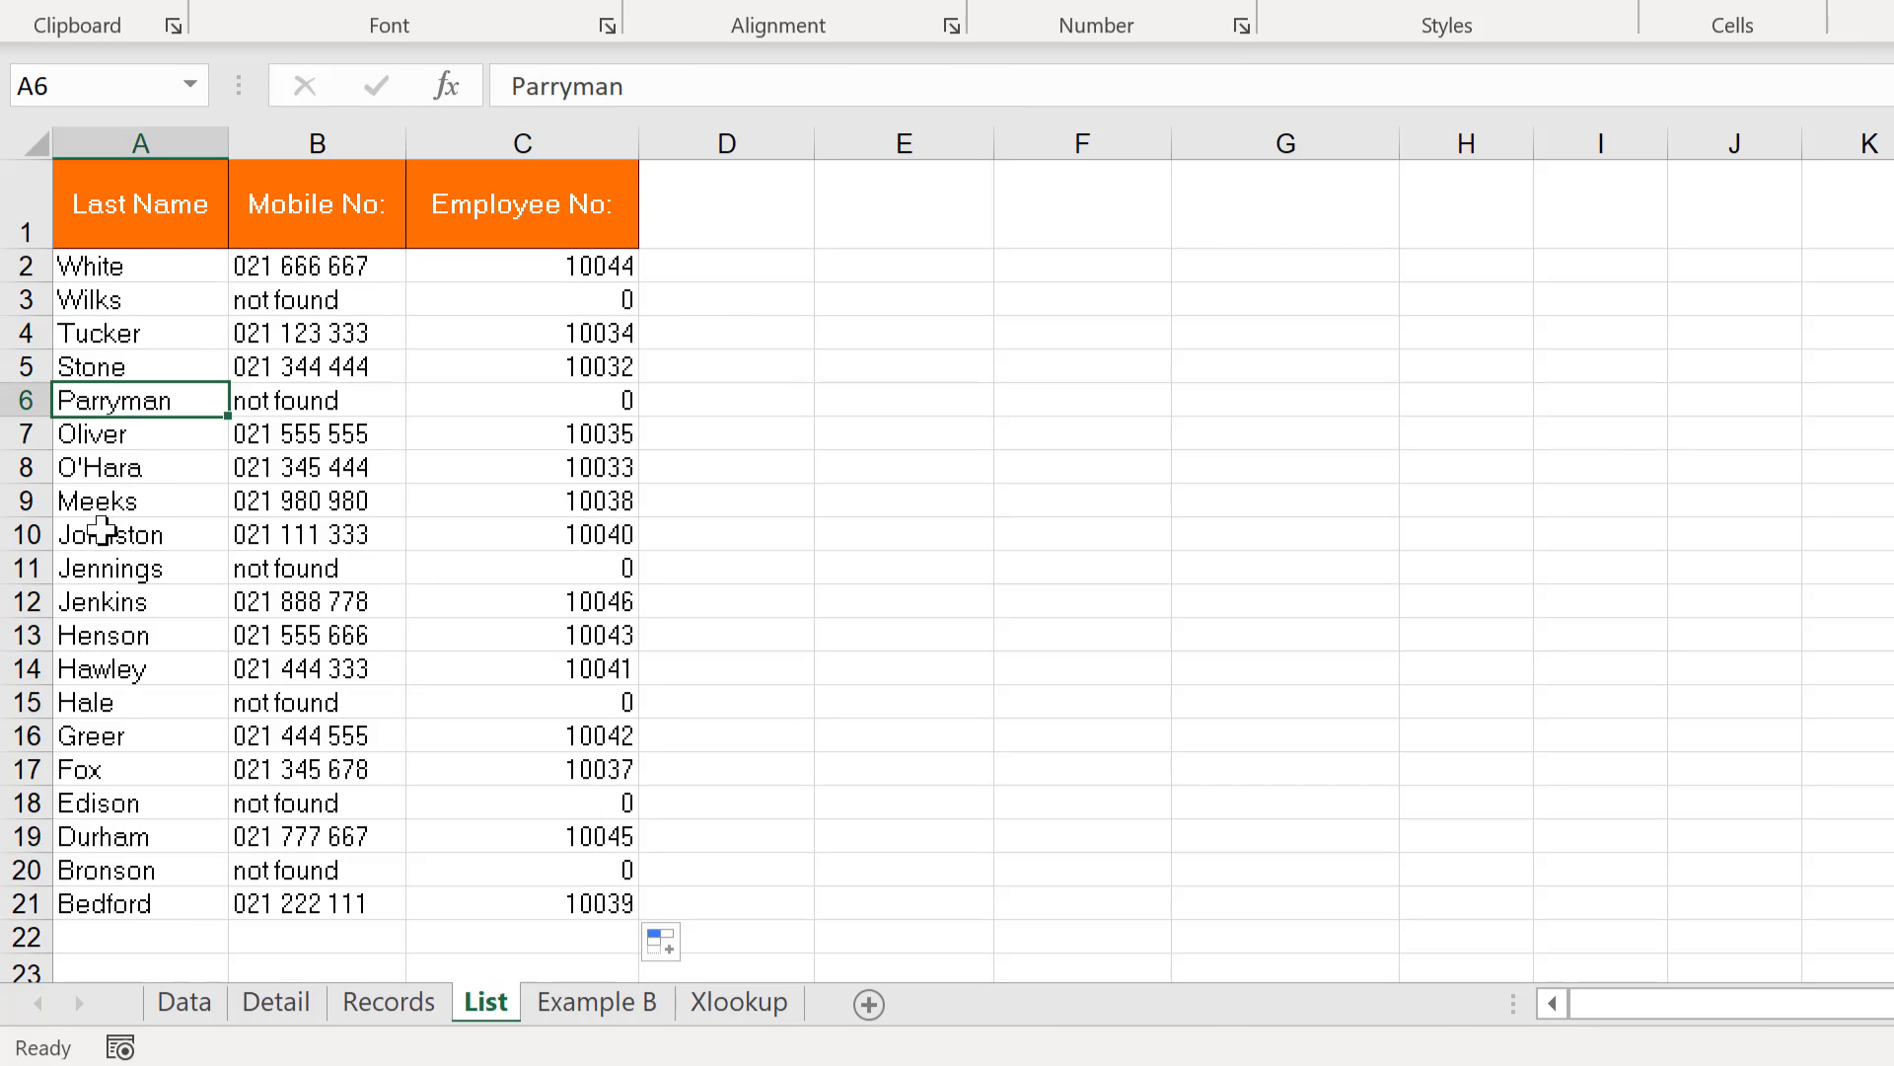
pyautogui.click(95, 575)
pyautogui.click(87, 702)
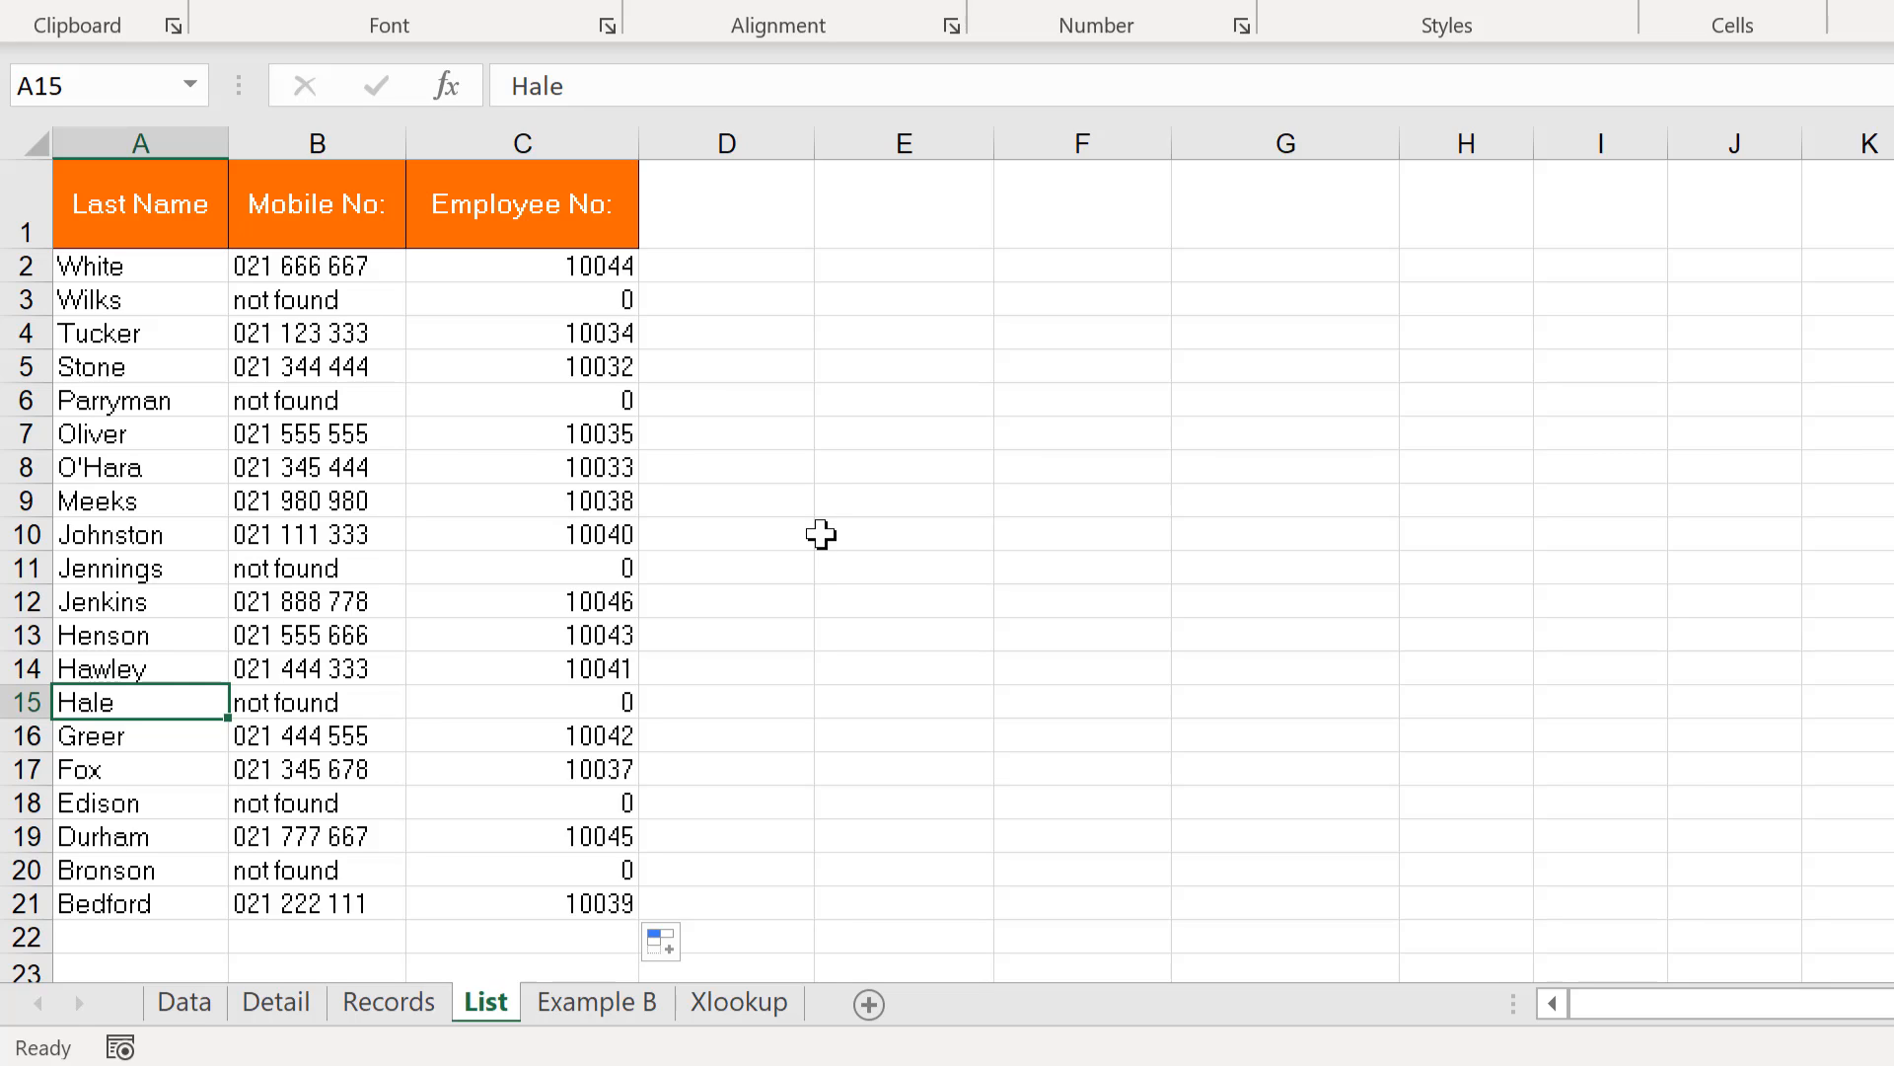
# - On the Example B sheet, start an XLOOKUP in Grade cell H3 with the Average in F3 as lookup value
pyautogui.hotkey('ctrl', 'pagedown')
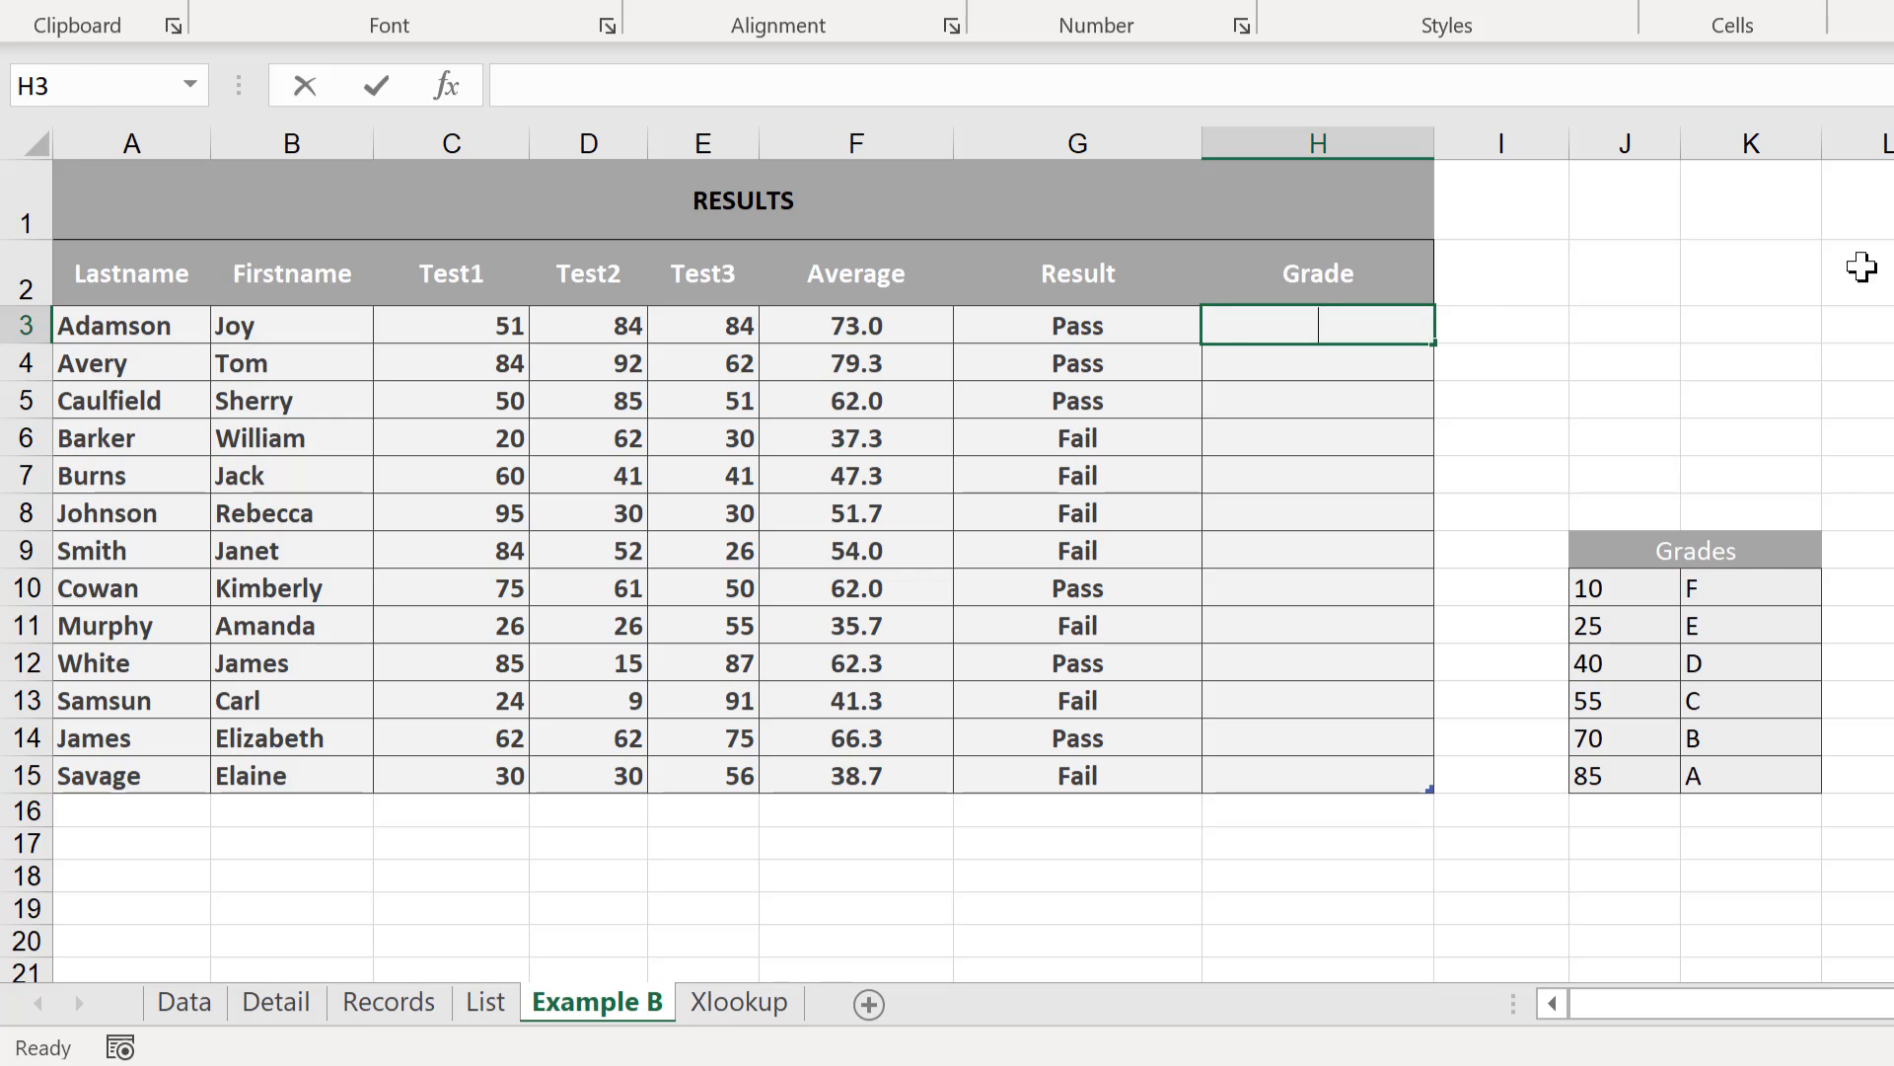
pyautogui.write('=xlo')
pyautogui.press('Tab')
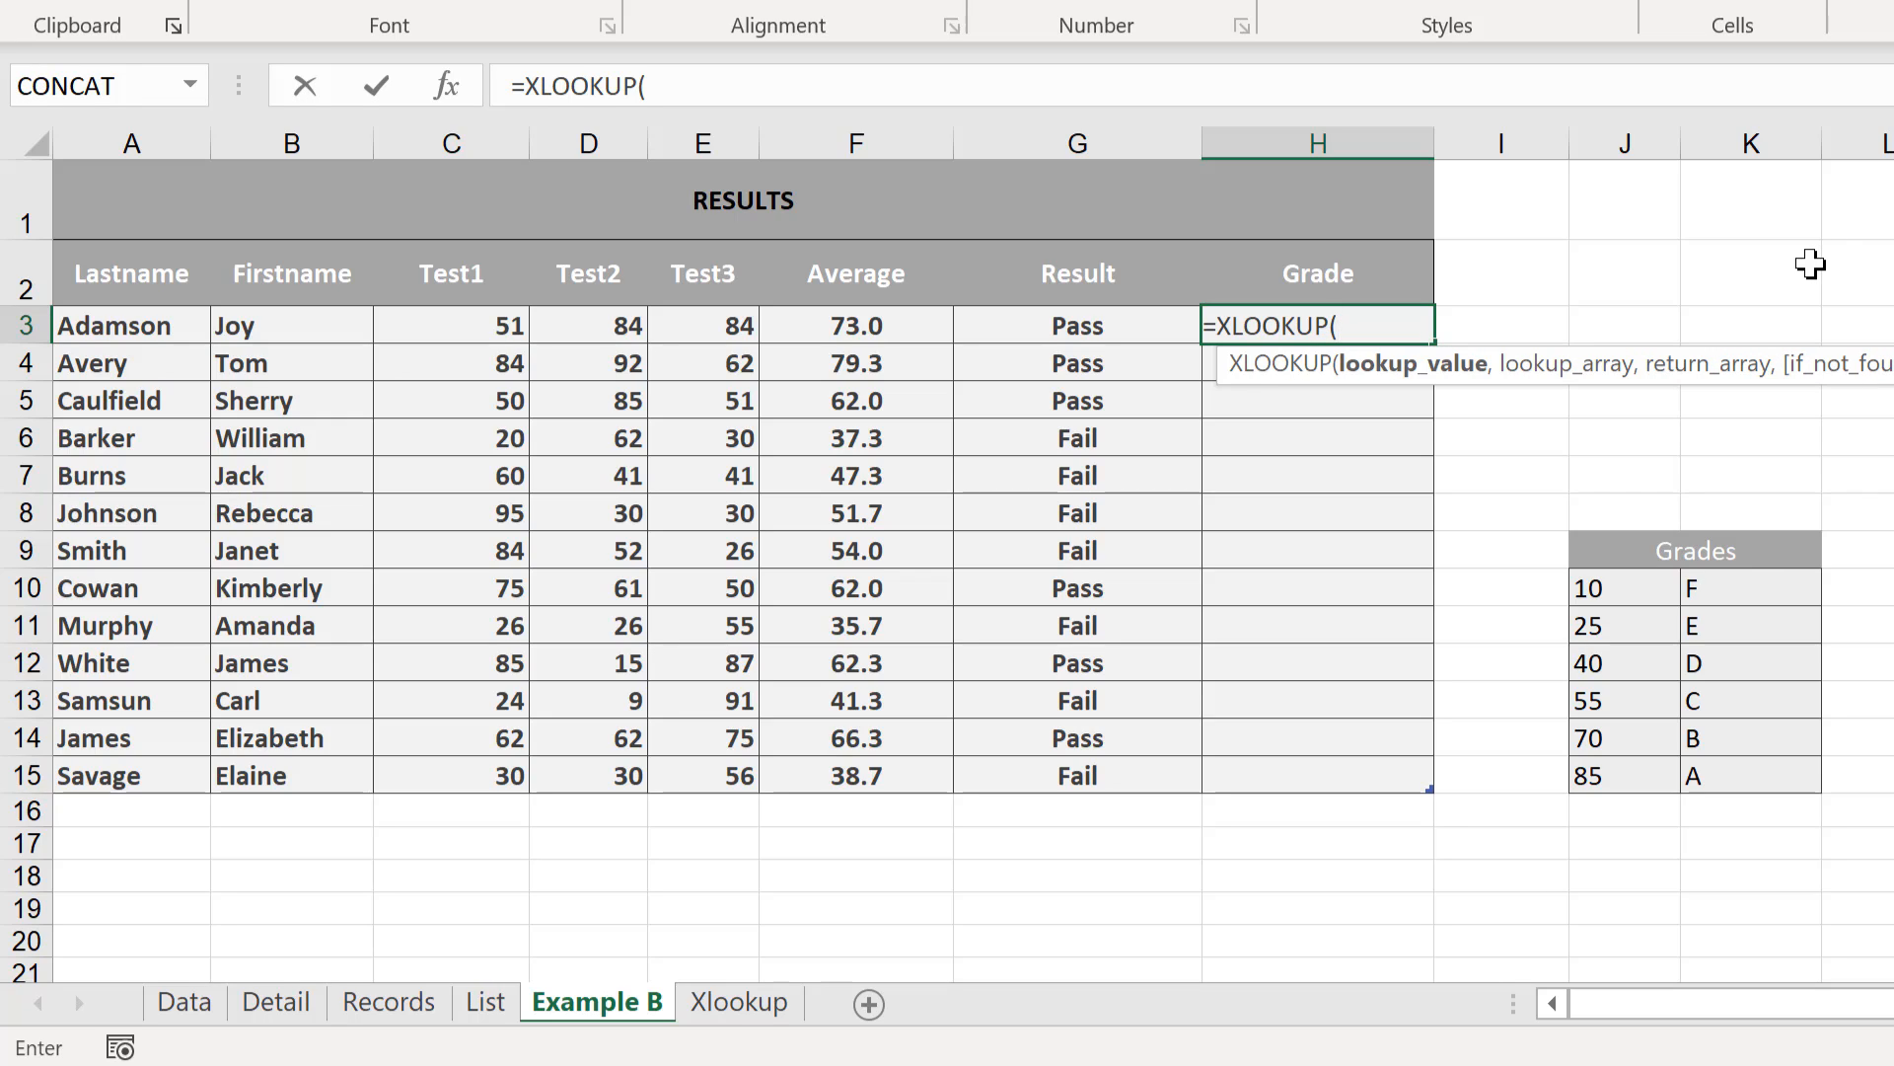
pyautogui.click(833, 326)
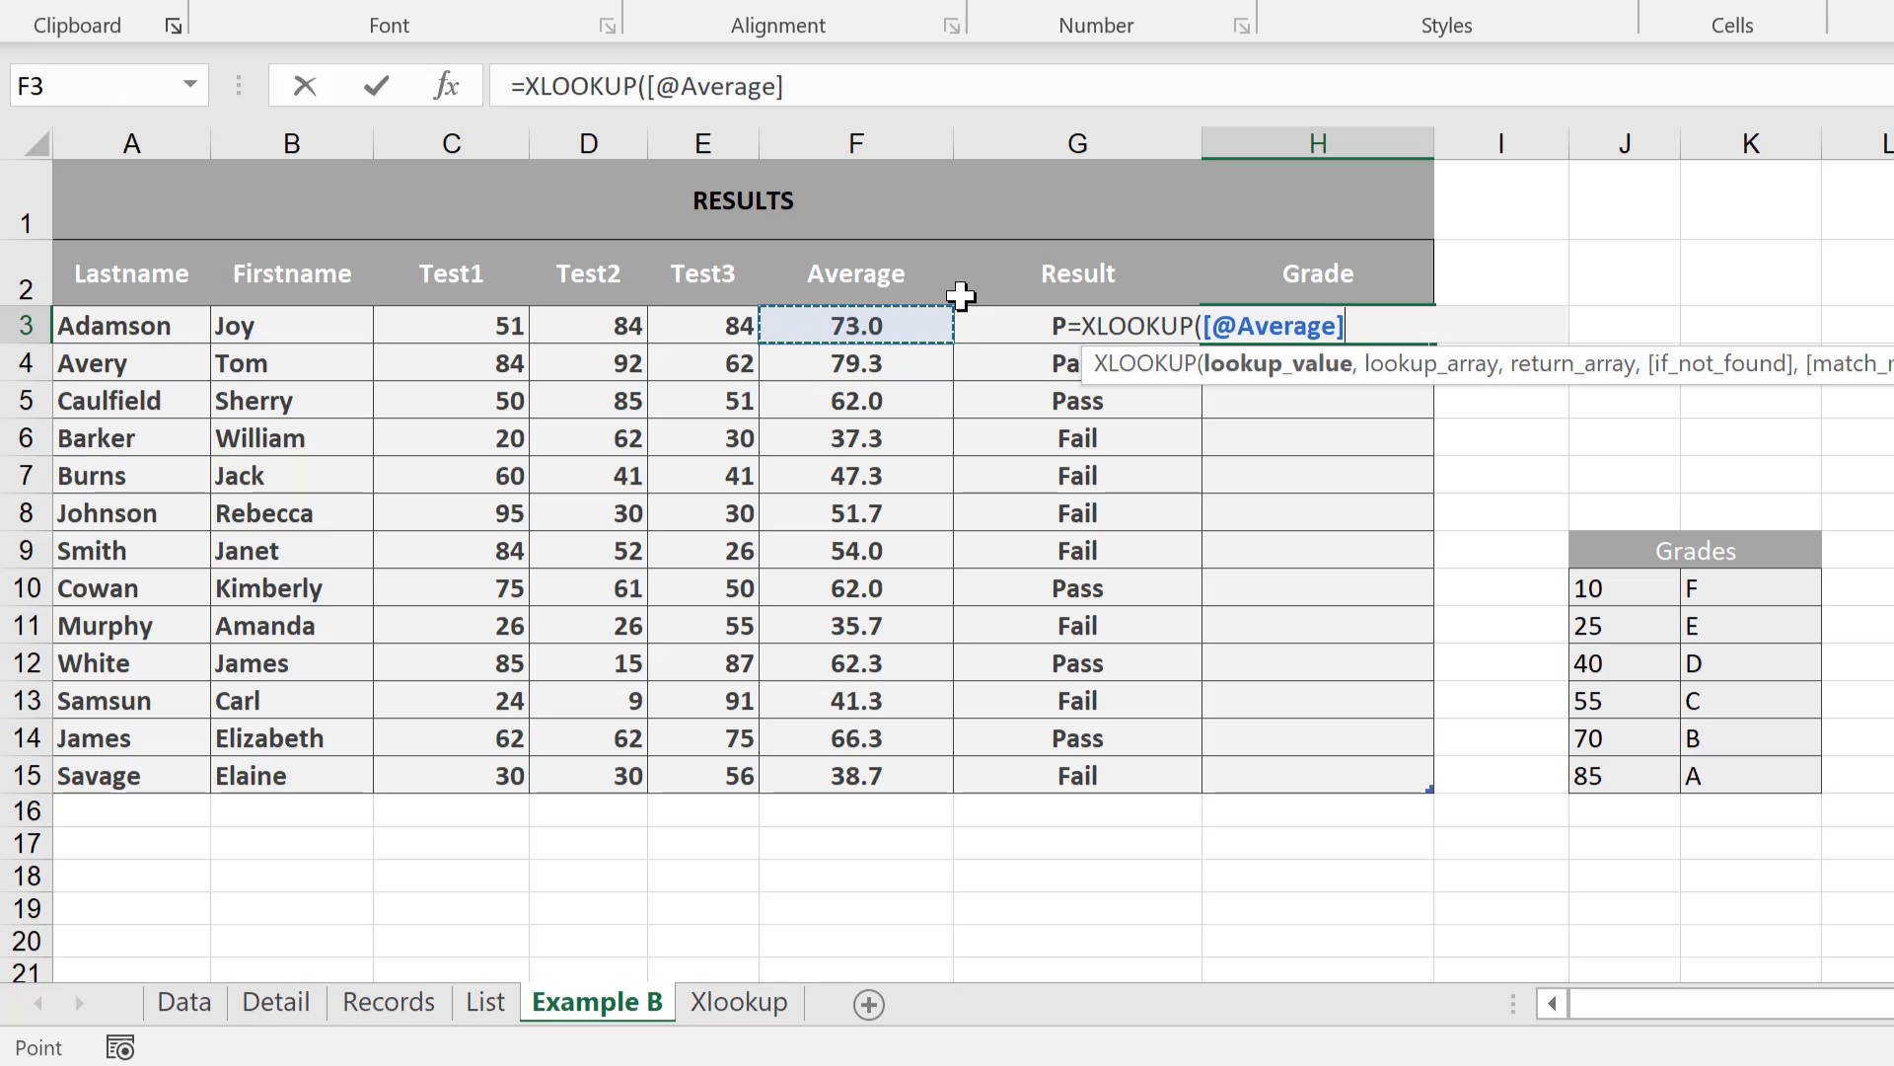
pyautogui.write(',')
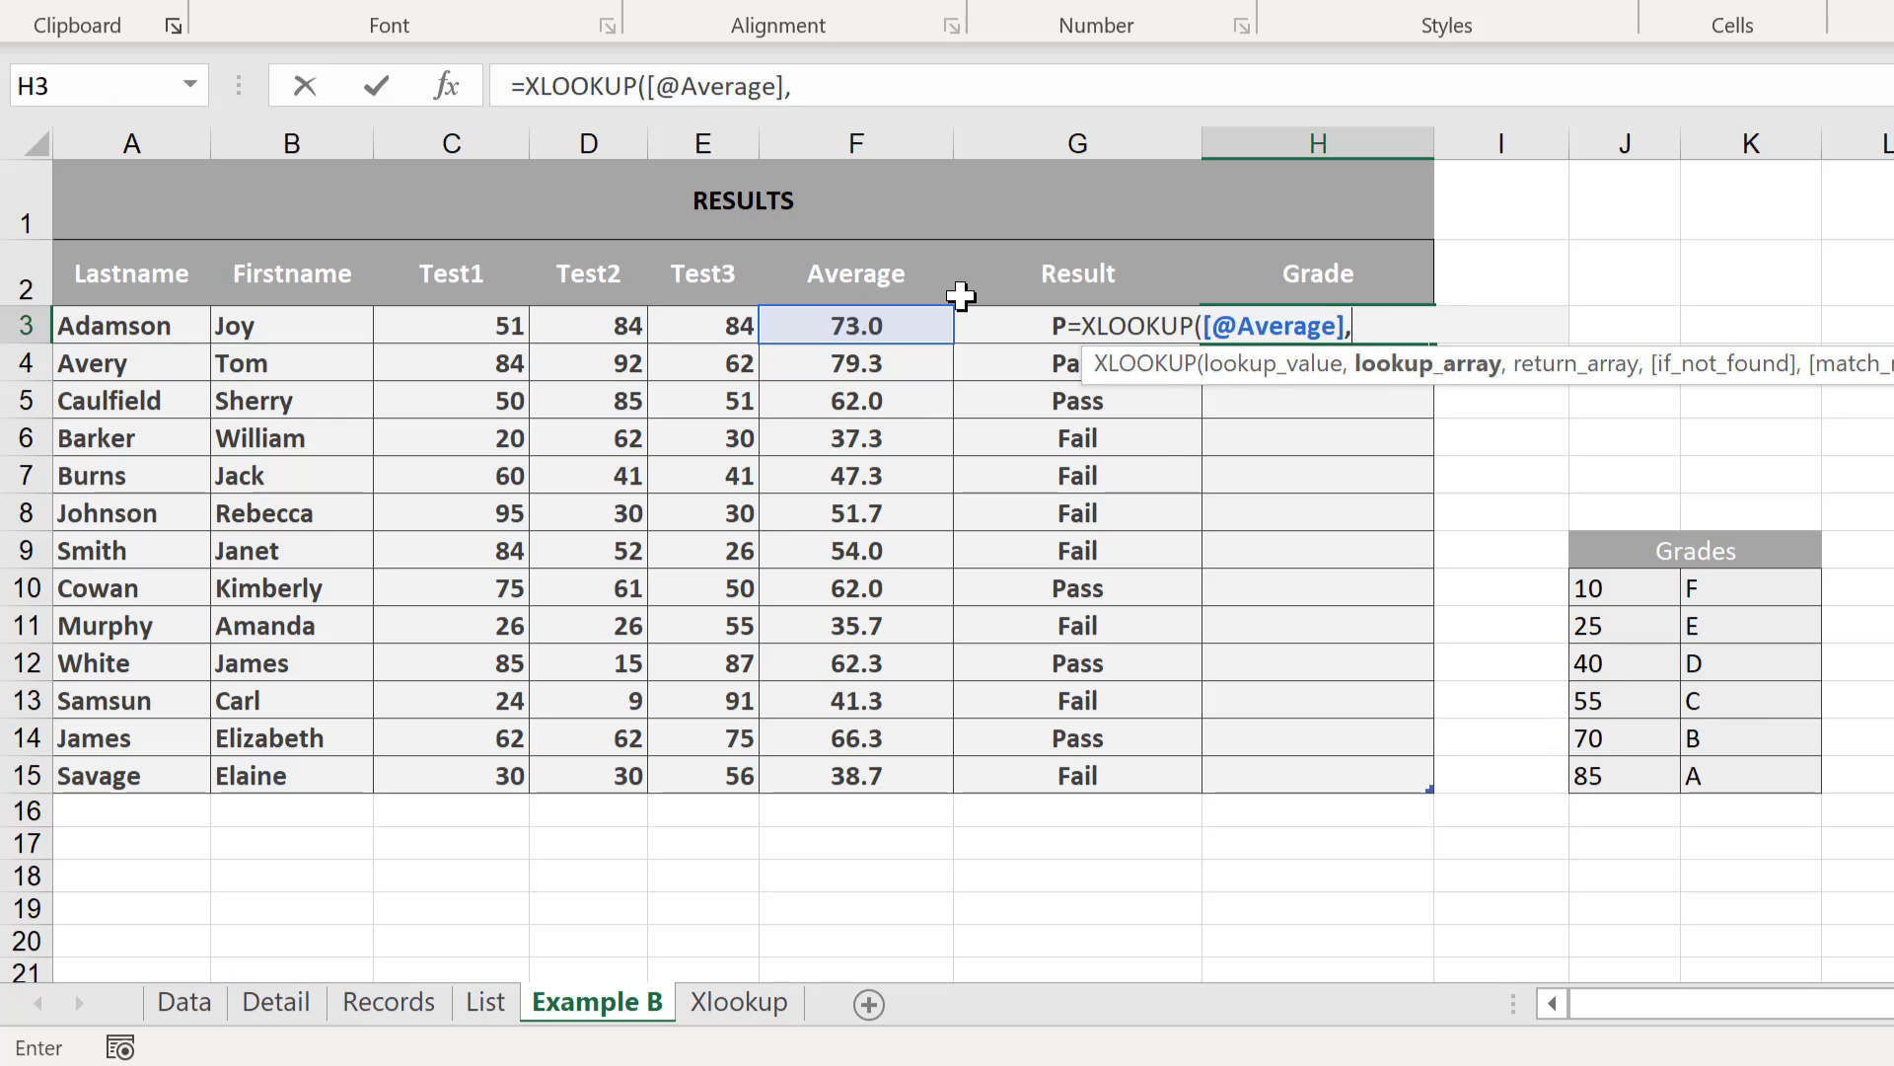
# - Set the lookup array to $J$10:$J$15 and the return array to $K$10:$K$15 from the Grades table, as absolute references
pyautogui.moveTo(1590, 583); pyautogui.dragTo(1624, 773)
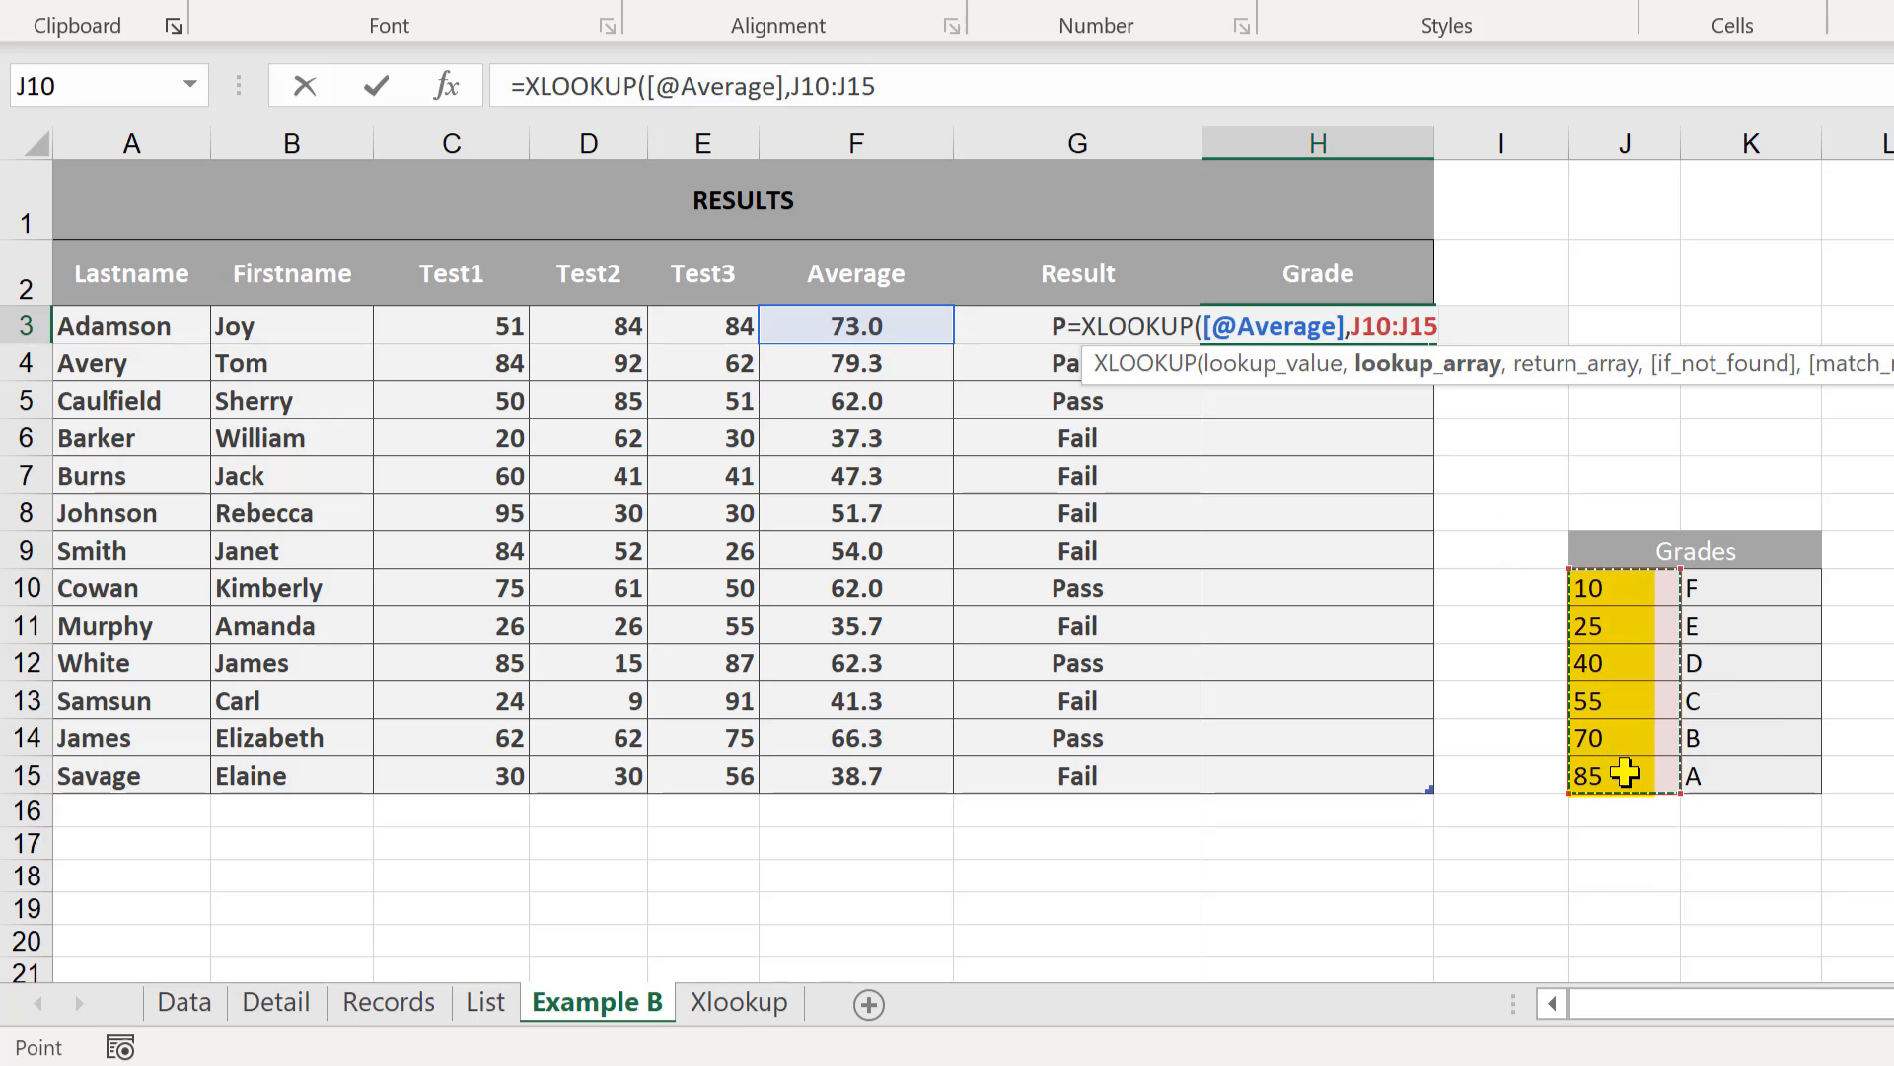
pyautogui.press('F4')
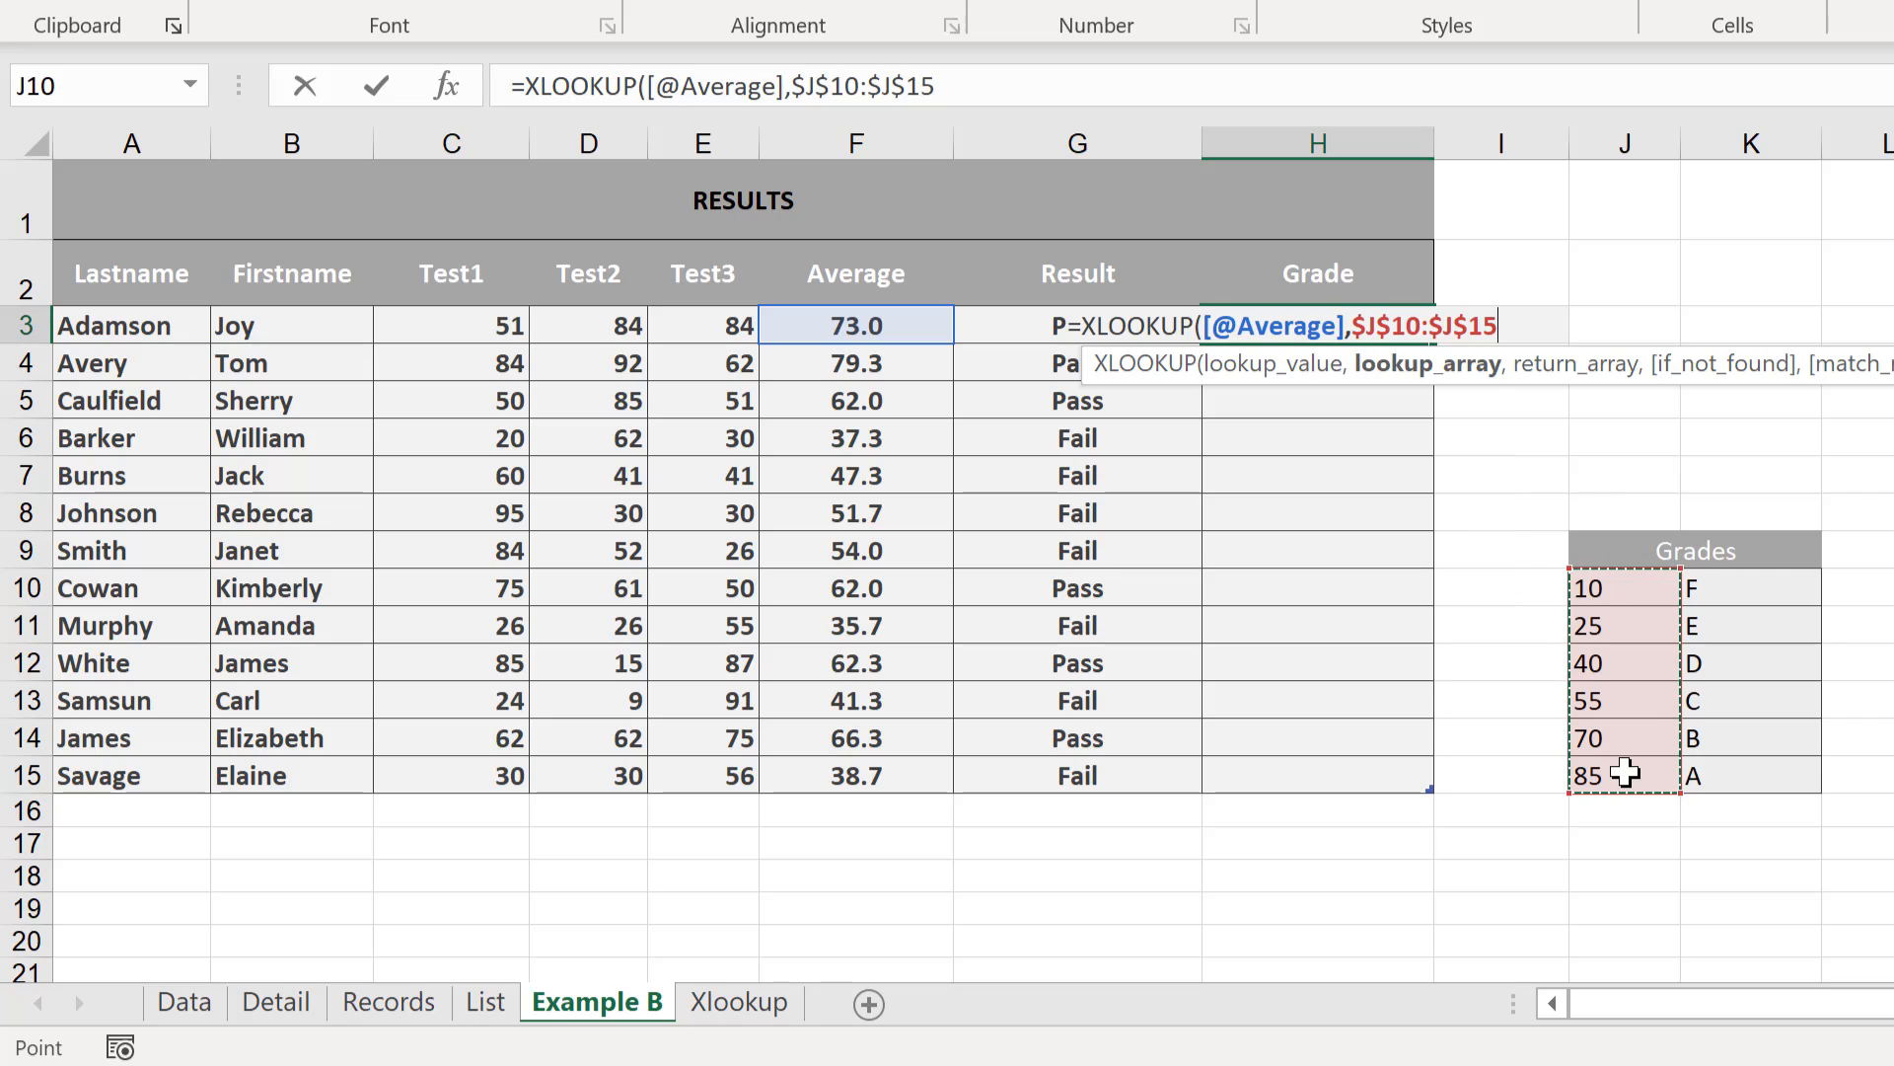
pyautogui.write(',')
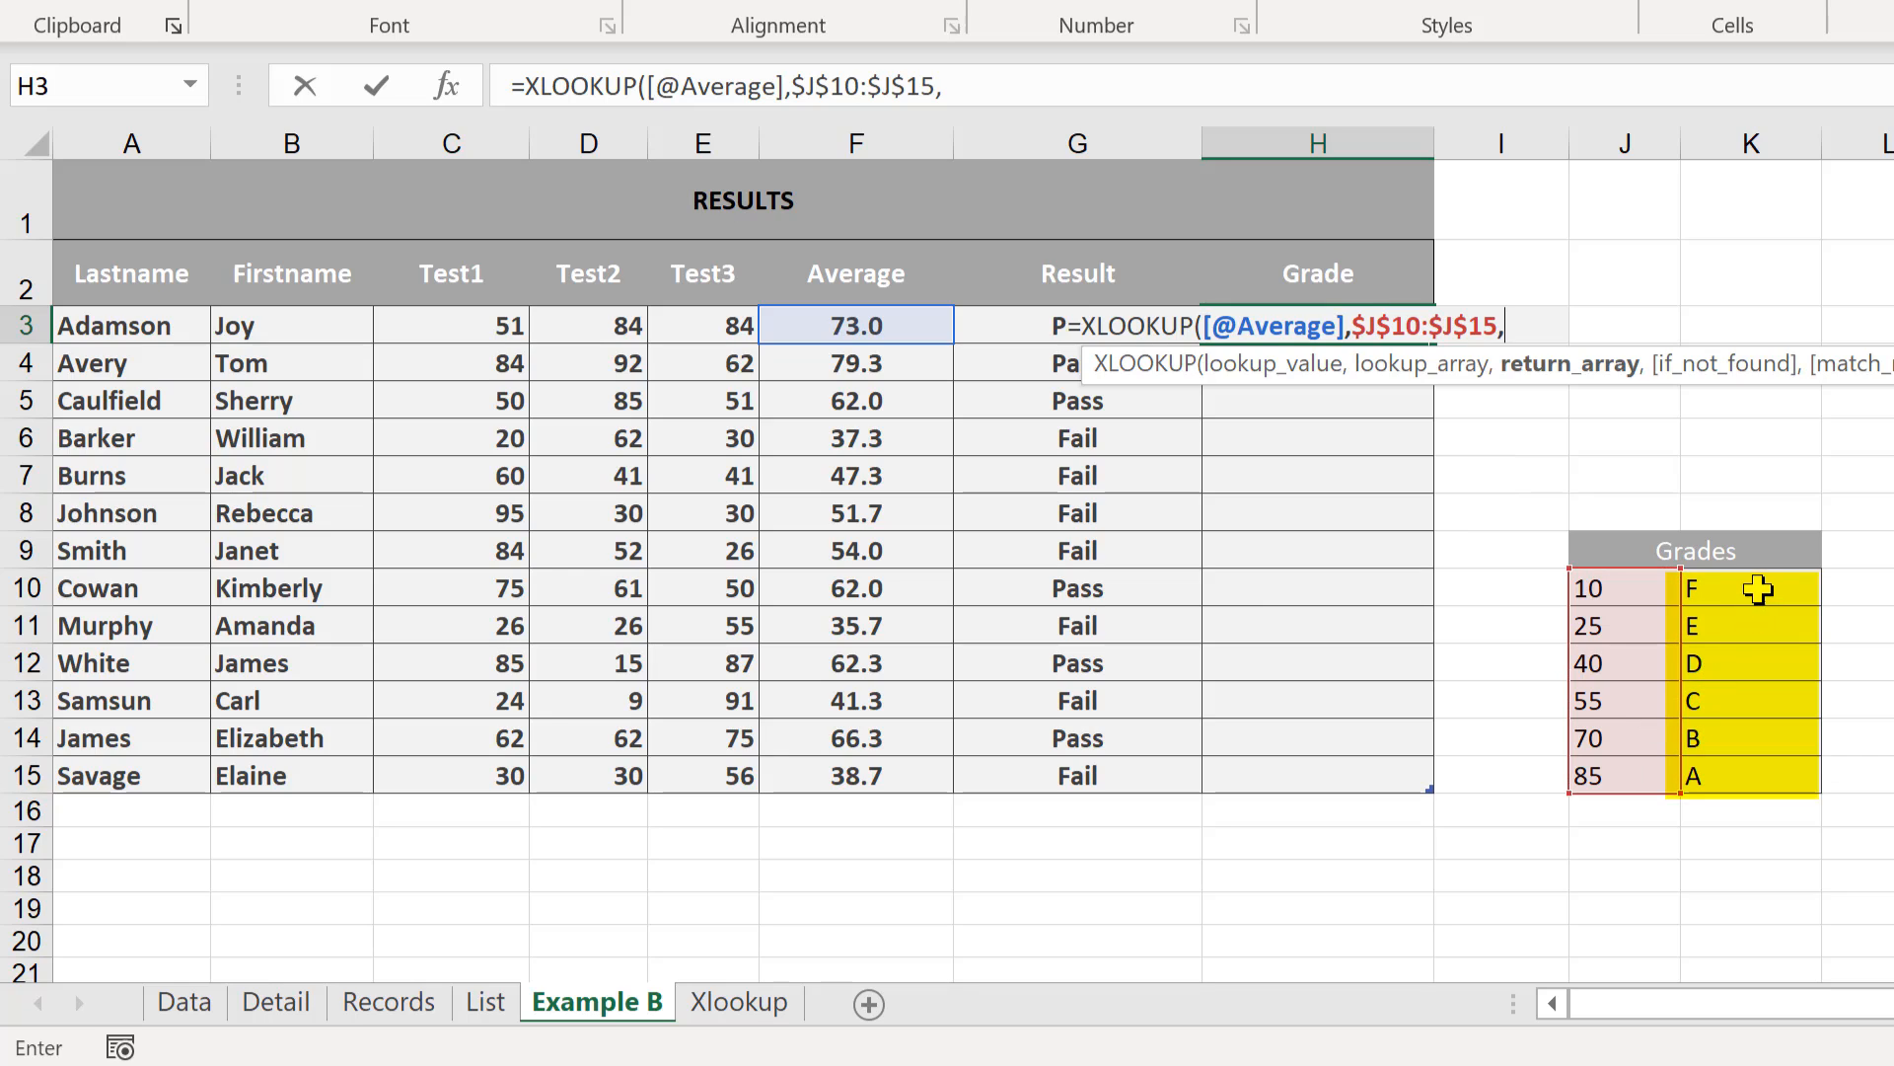
pyautogui.moveTo(1759, 590); pyautogui.dragTo(1759, 764)
pyautogui.press('F4')
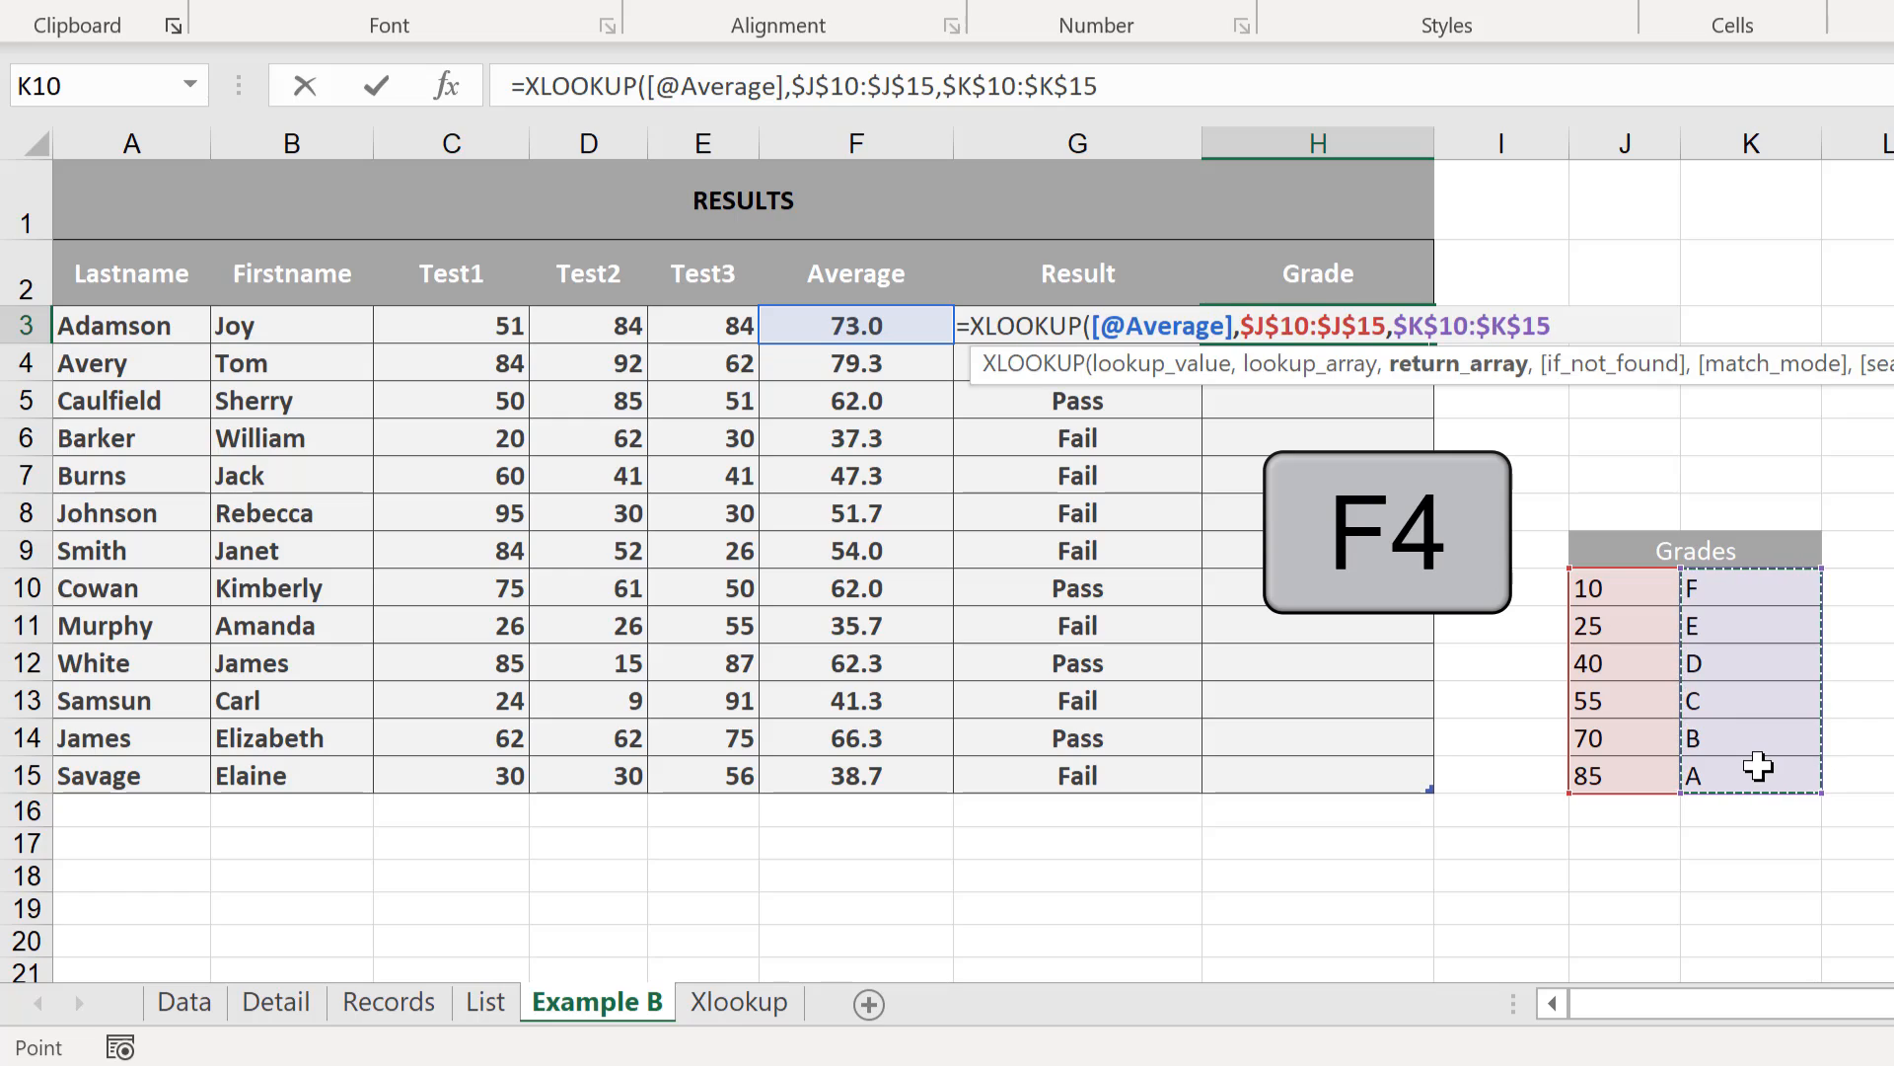
# - Leave if_not_found empty, set match_mode to -1 (exact match or next smaller item), and enter the Grade formula
pyautogui.write(',')
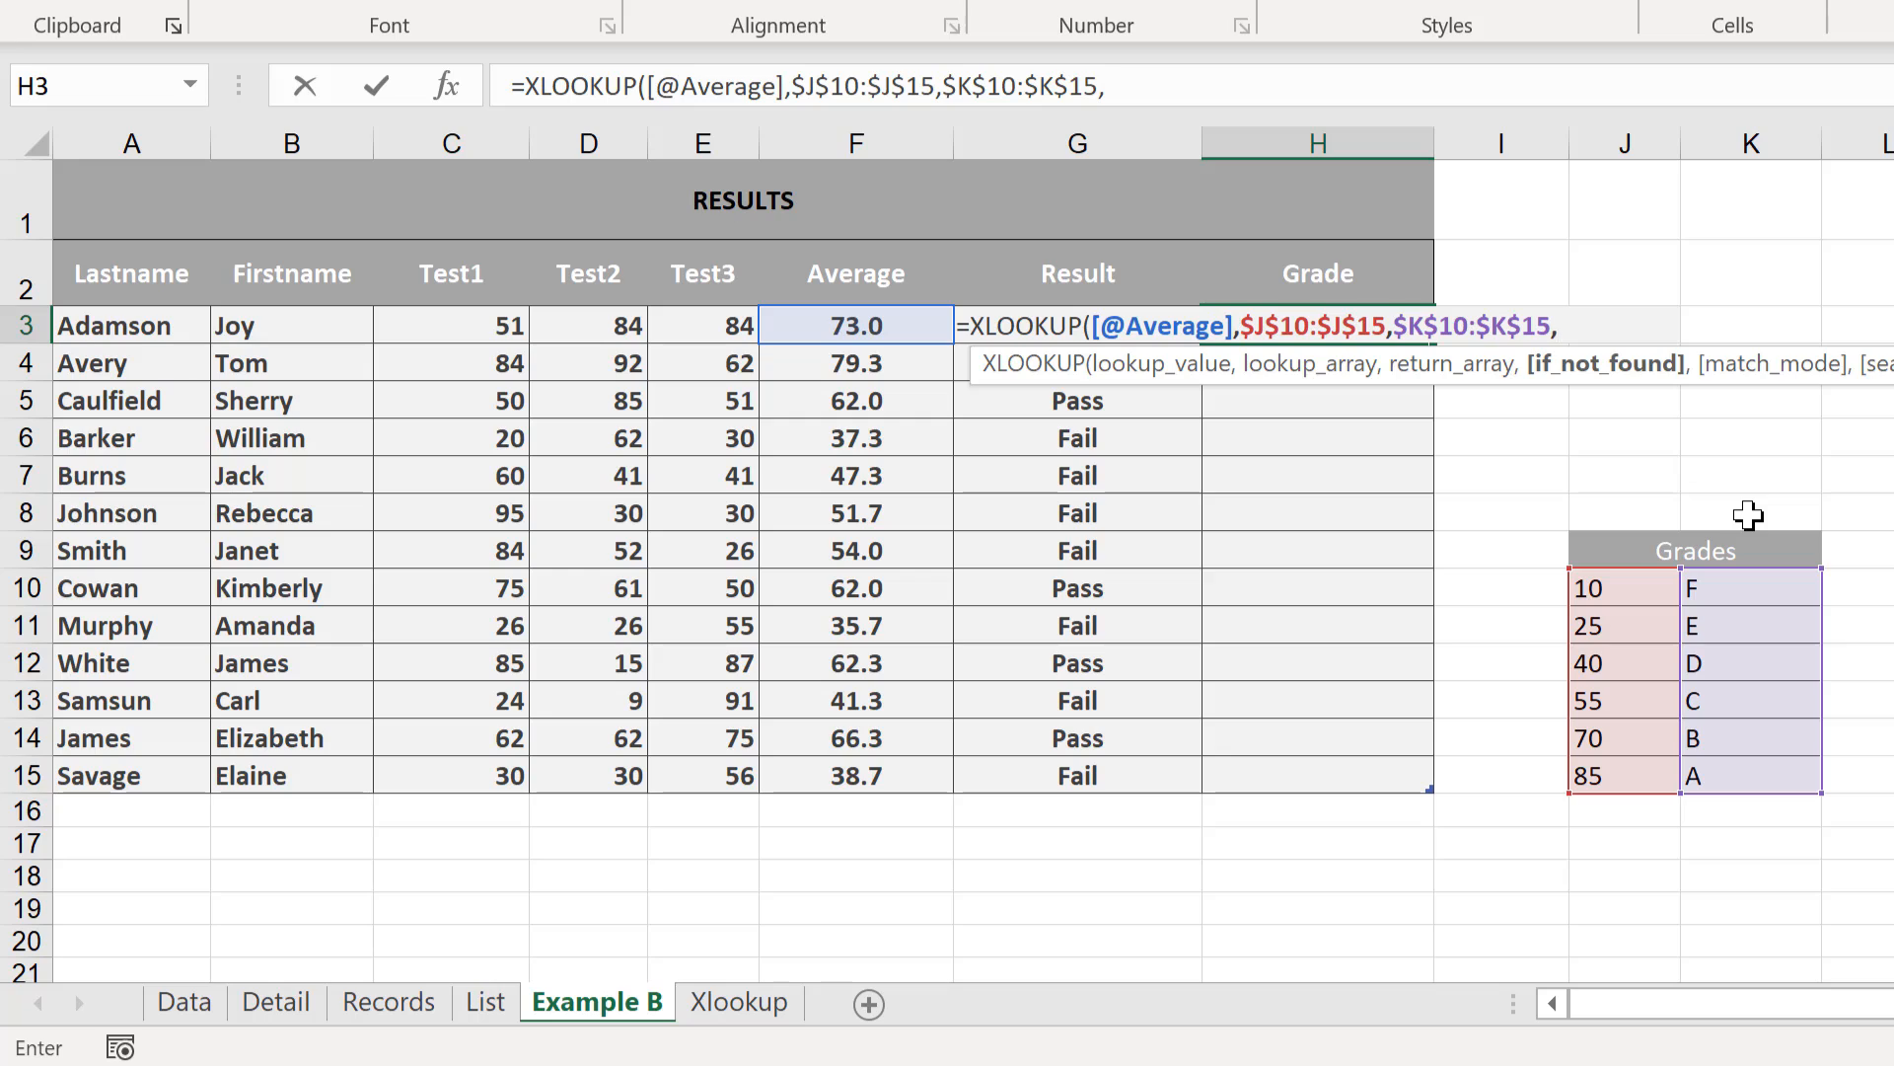
pyautogui.write(',')
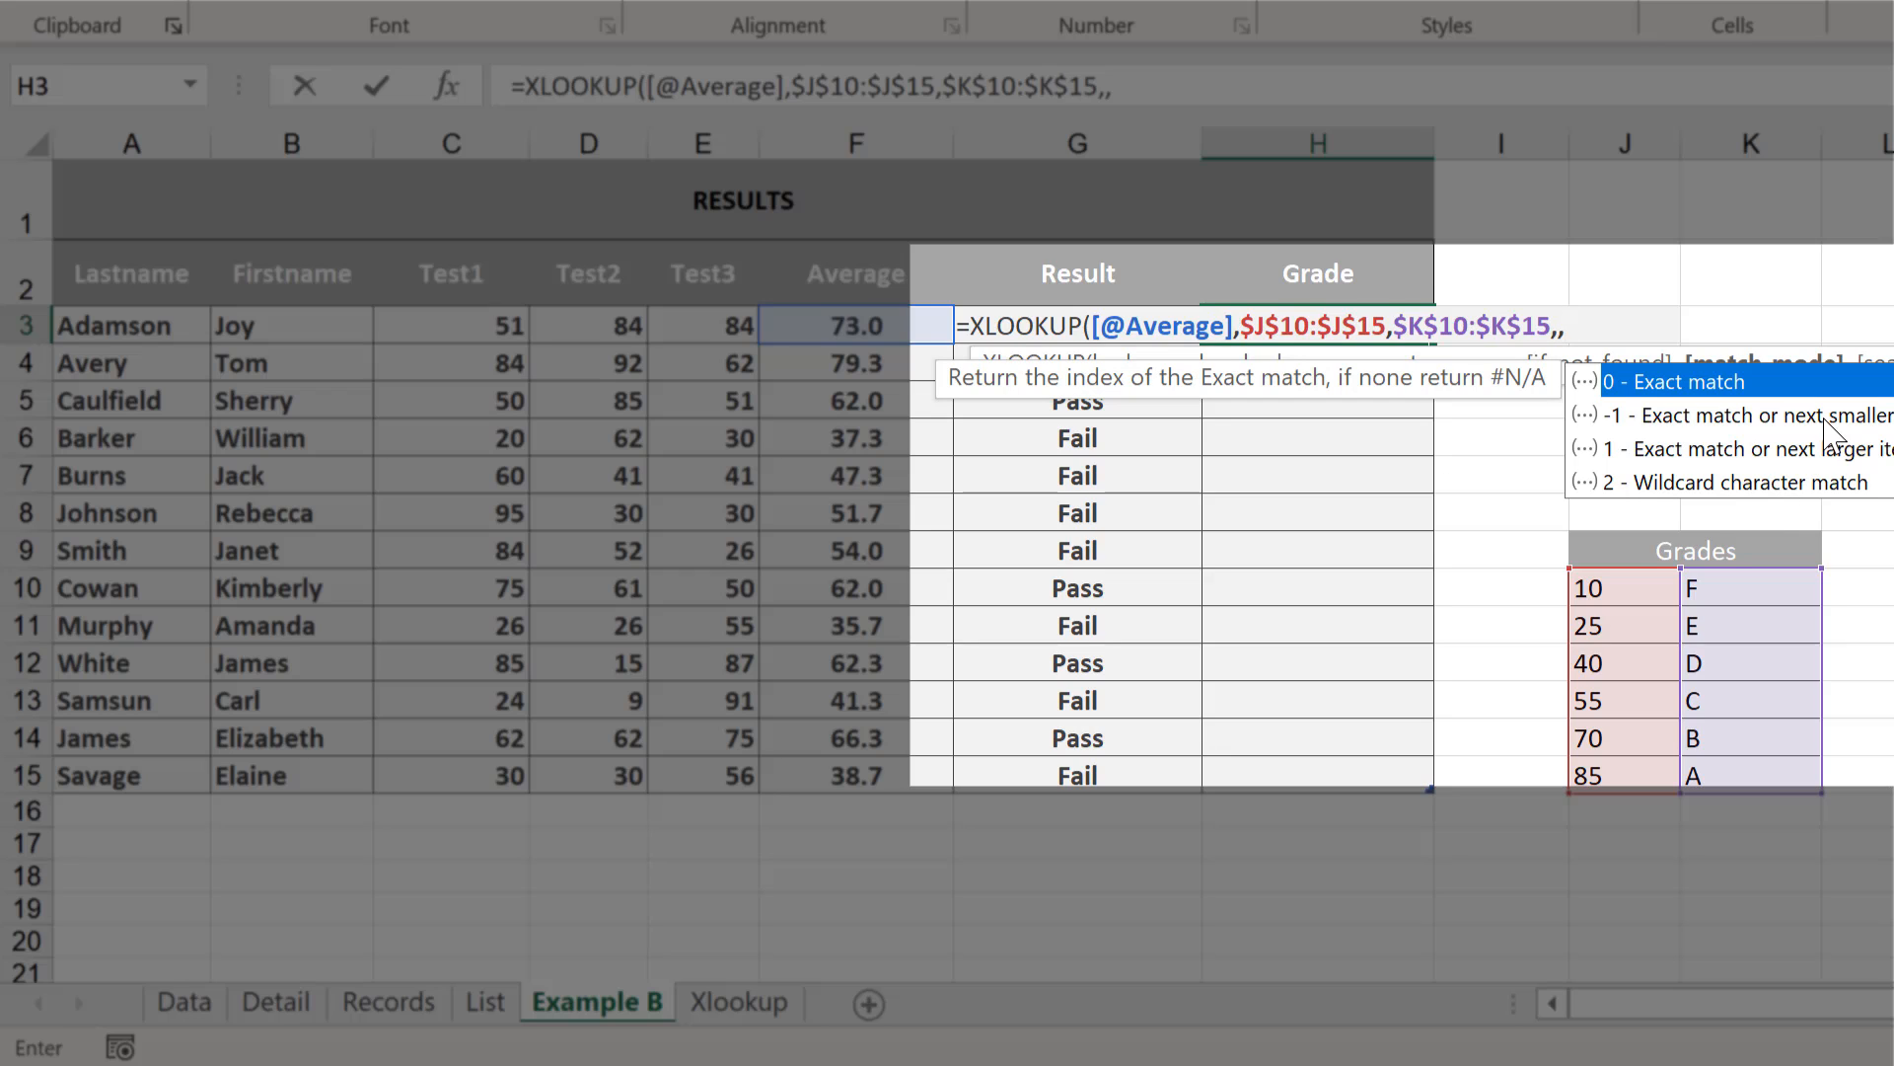
pyautogui.click(1834, 422)
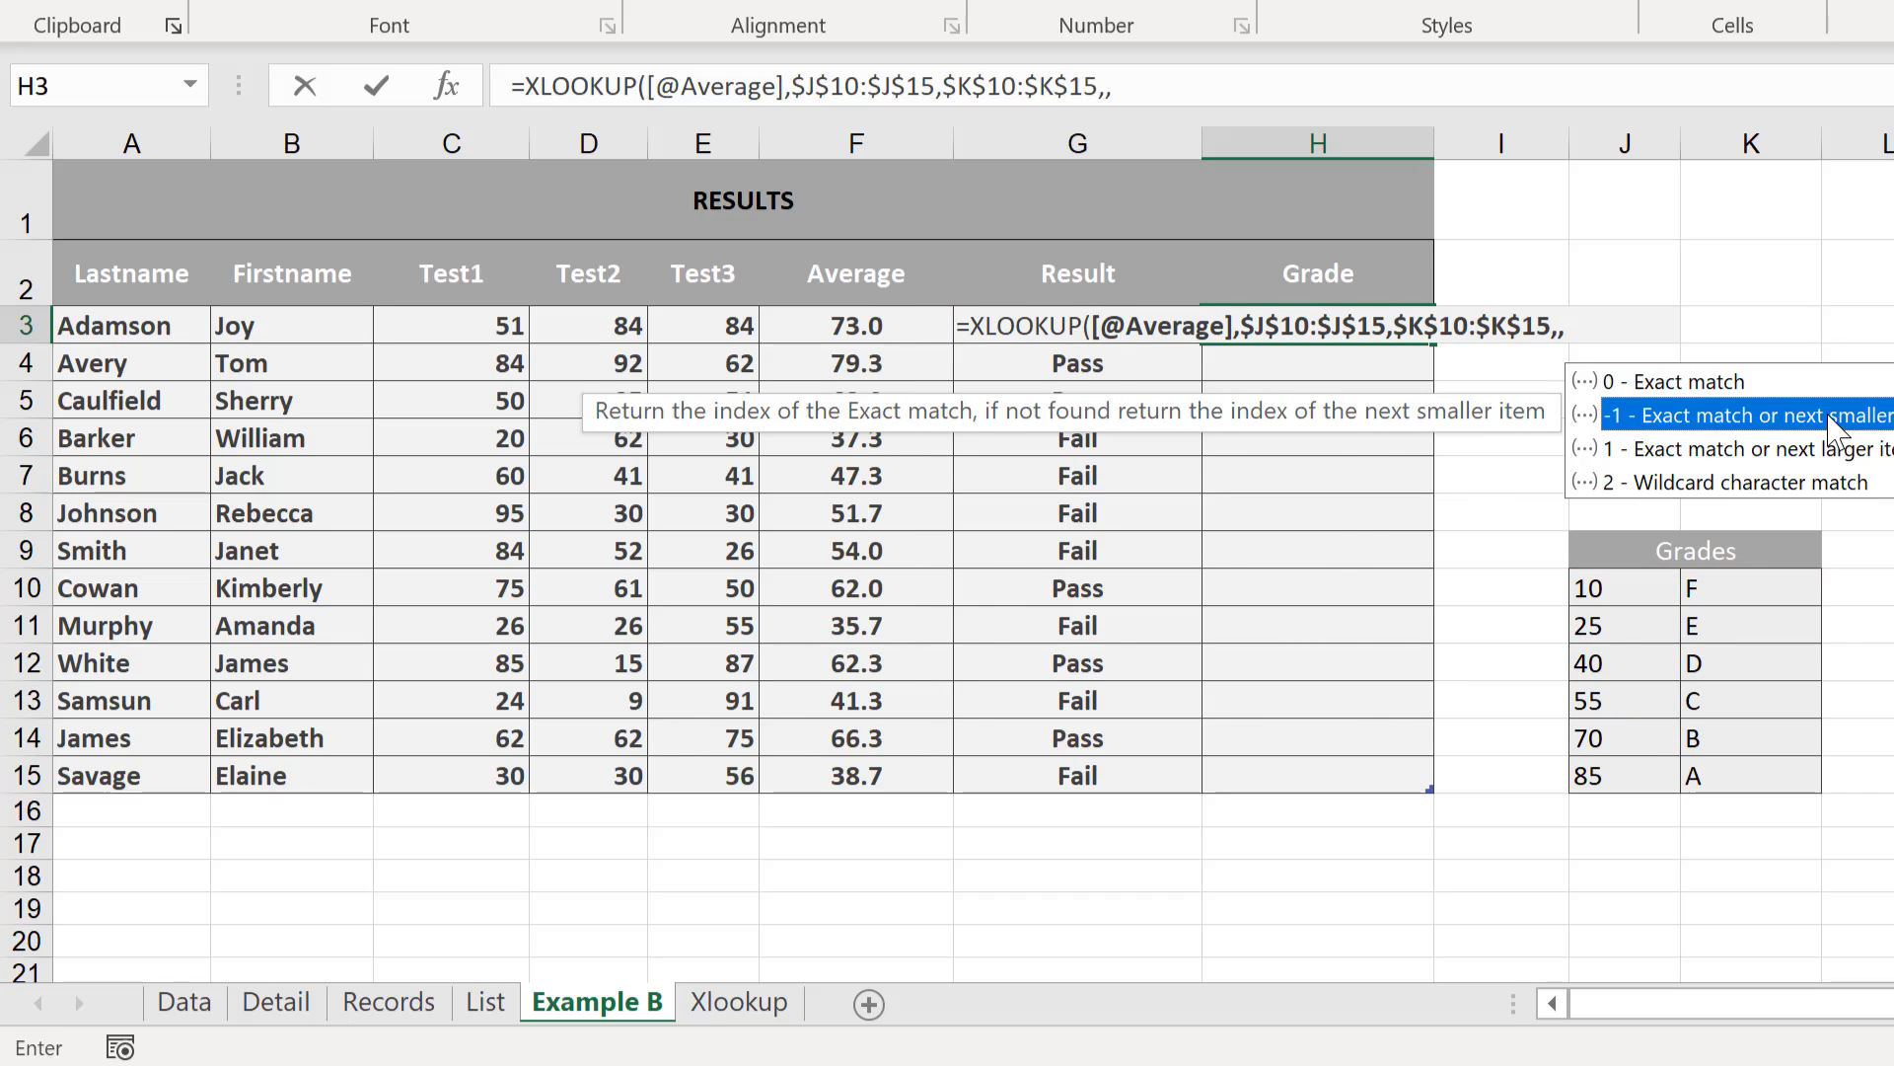
pyautogui.doubleClick(1832, 418)
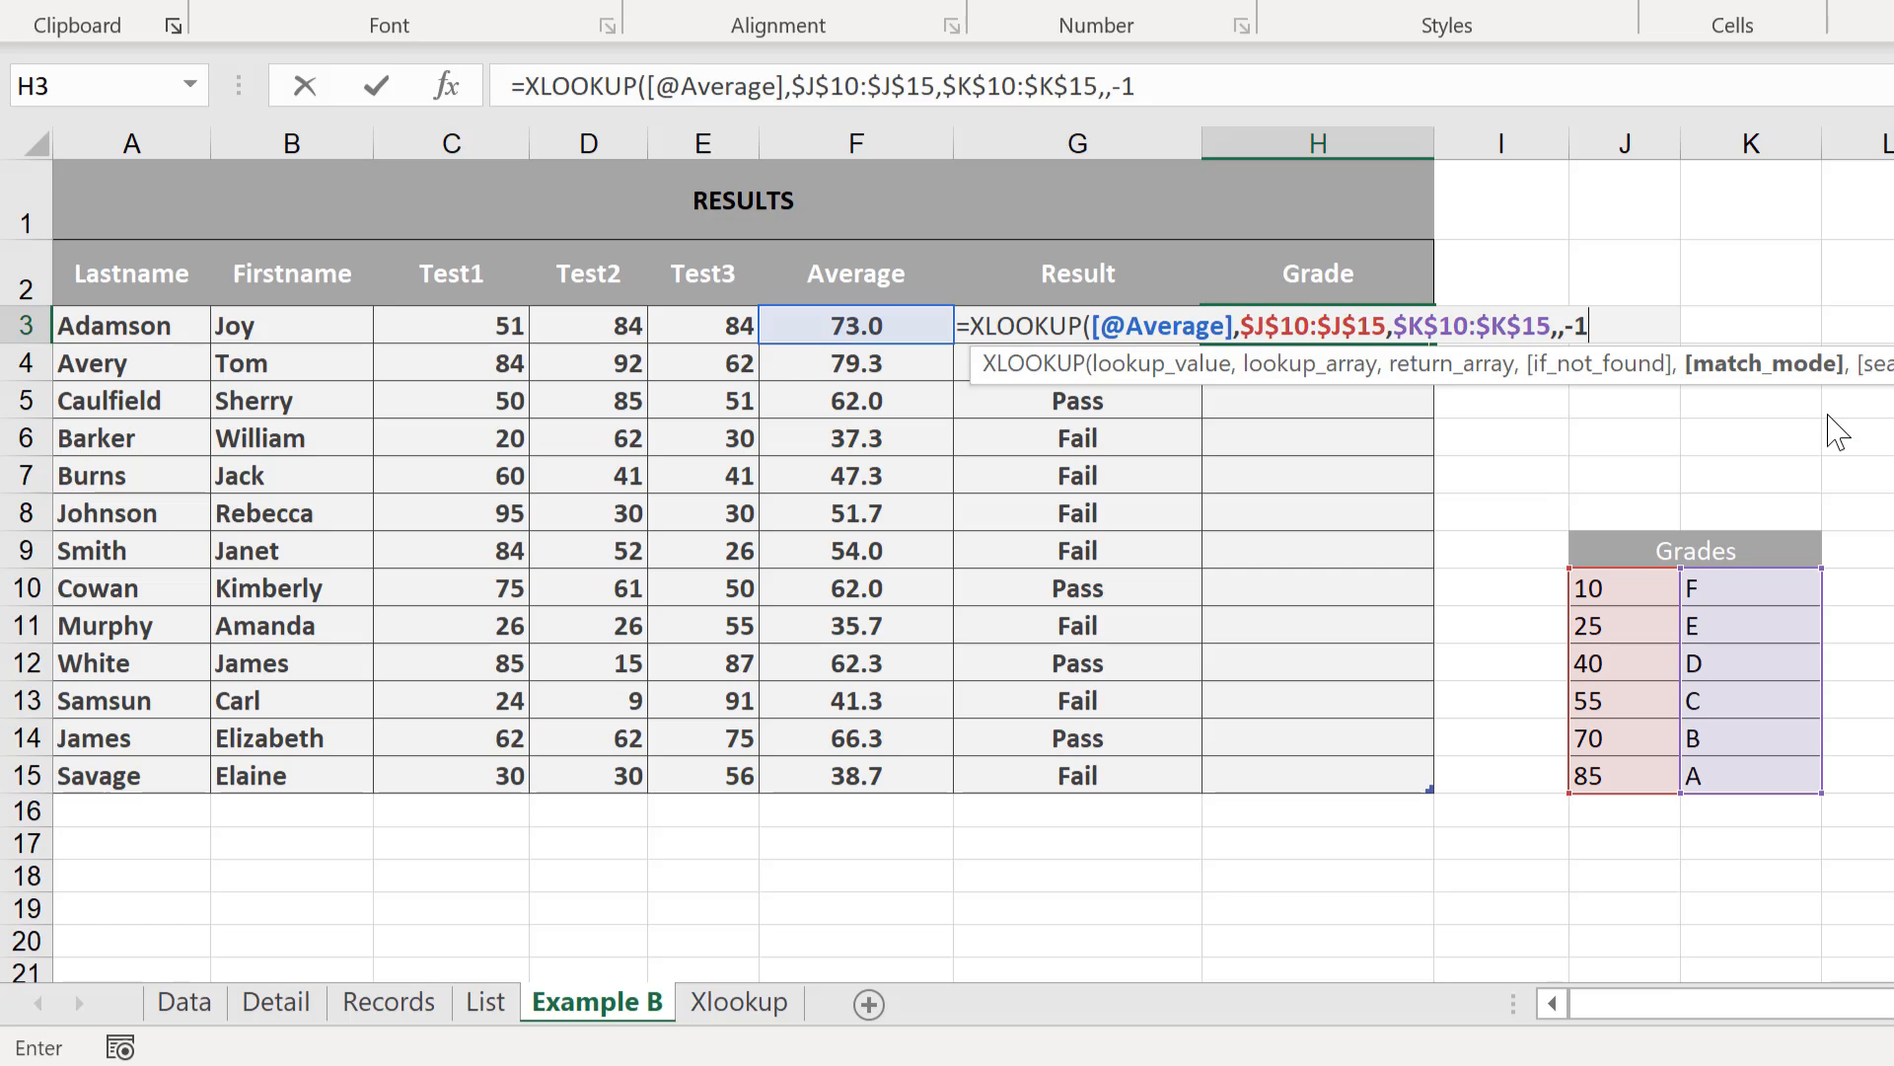
pyautogui.press('Return')
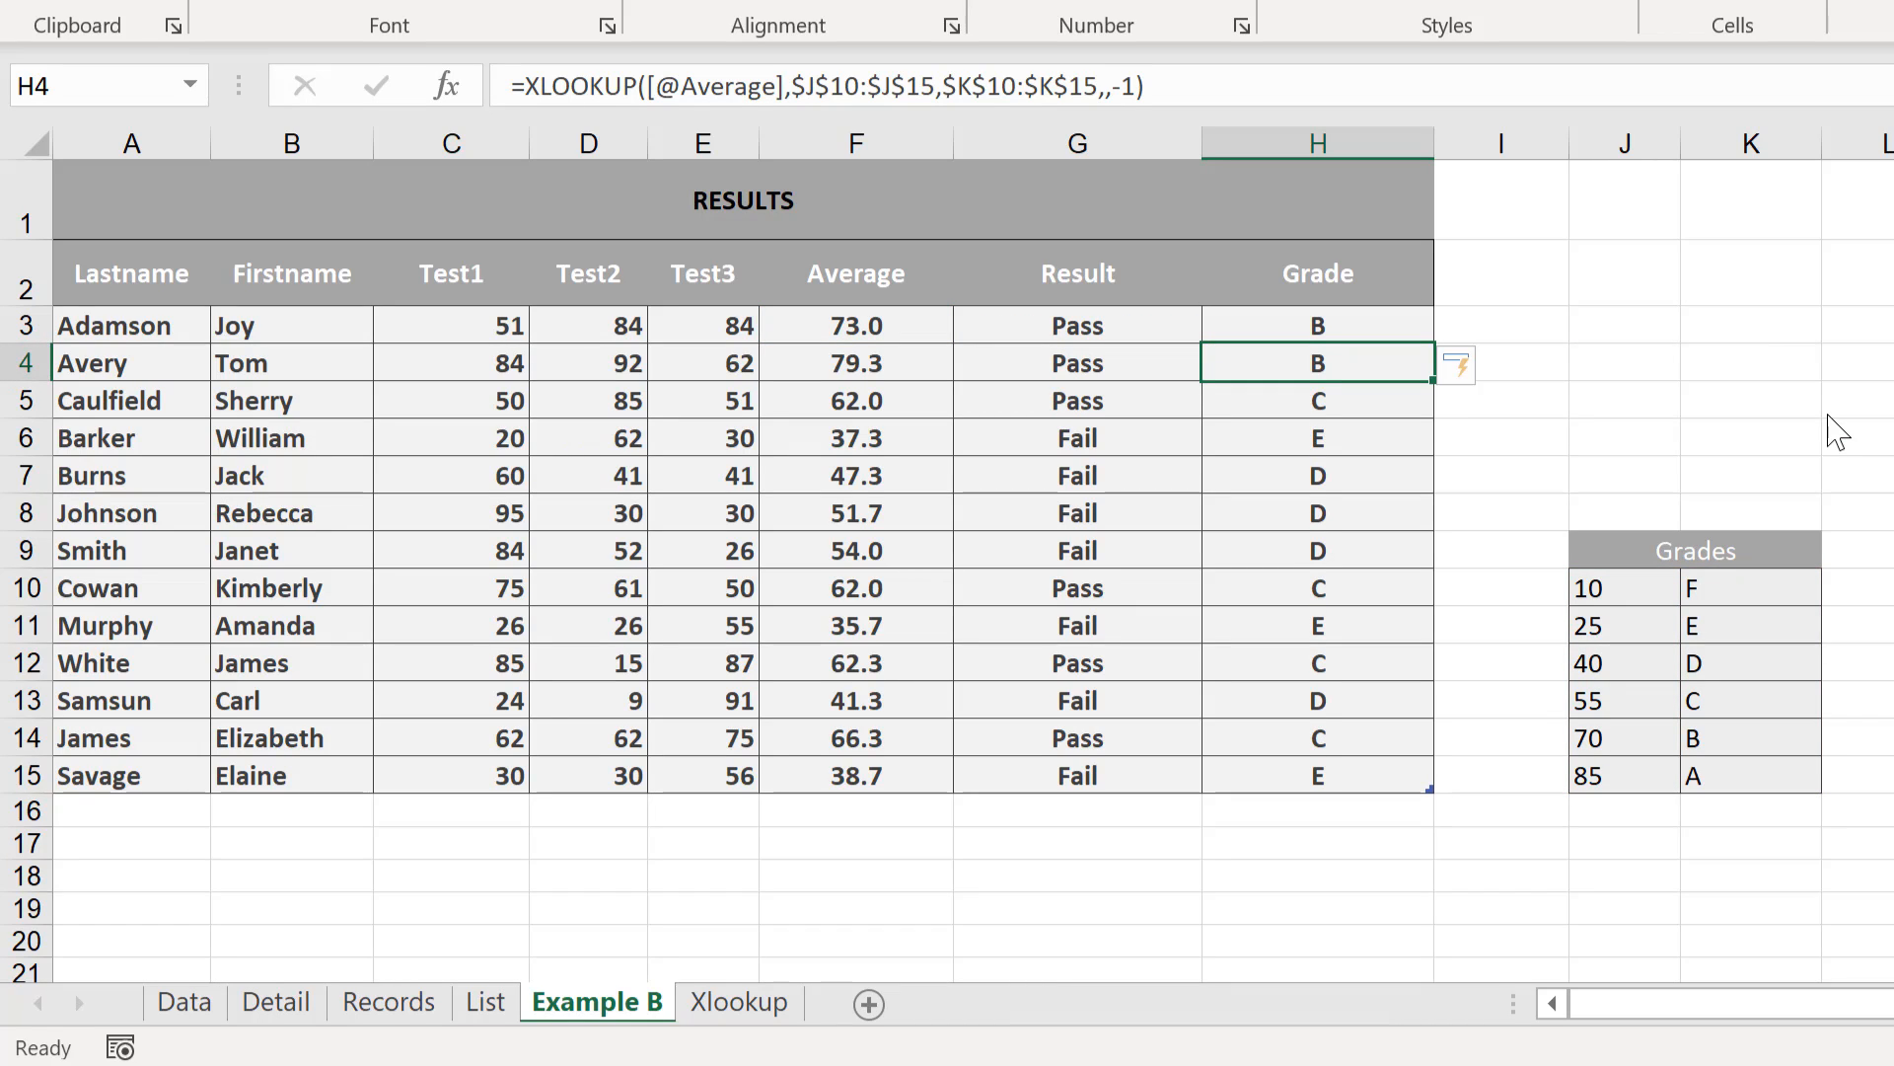
# - Compare the averages in F3 and F5 with the score thresholds in the Grades table
pyautogui.click(913, 327)
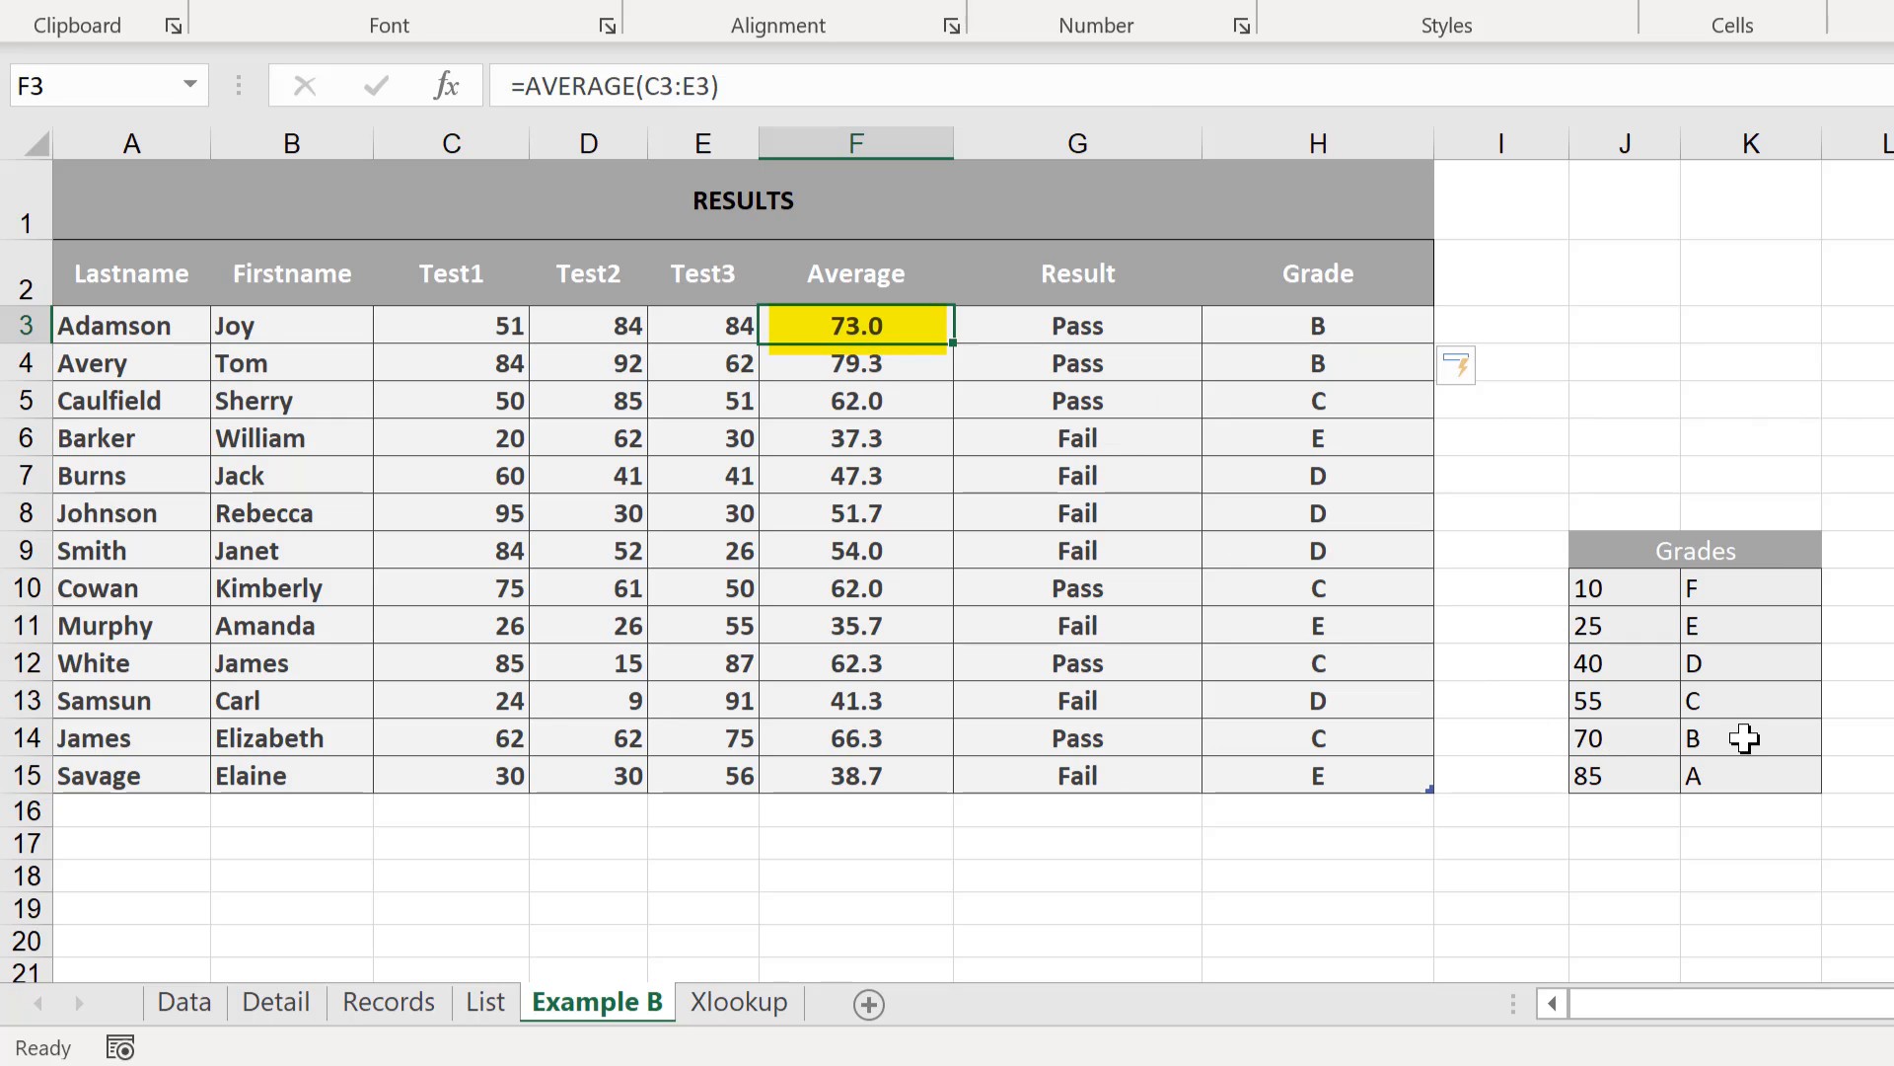
pyautogui.click(888, 406)
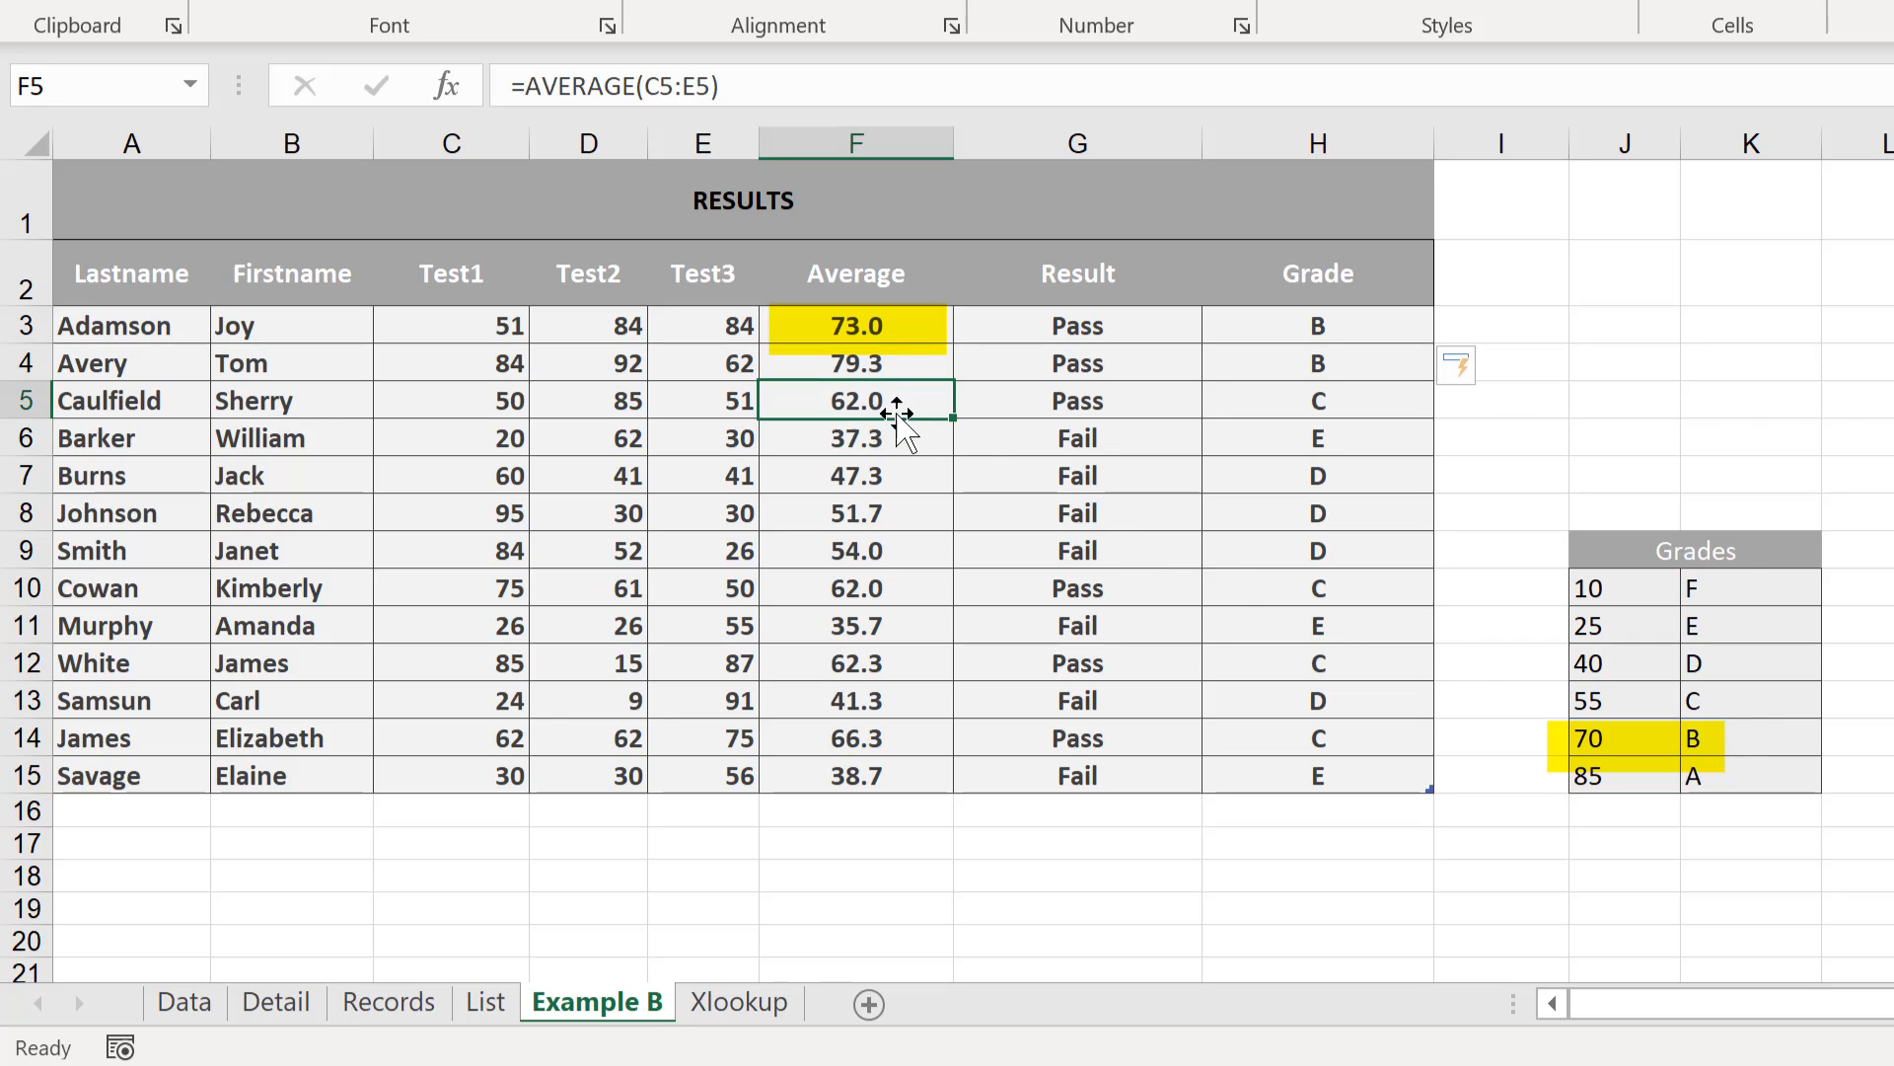
pyautogui.click(1777, 702)
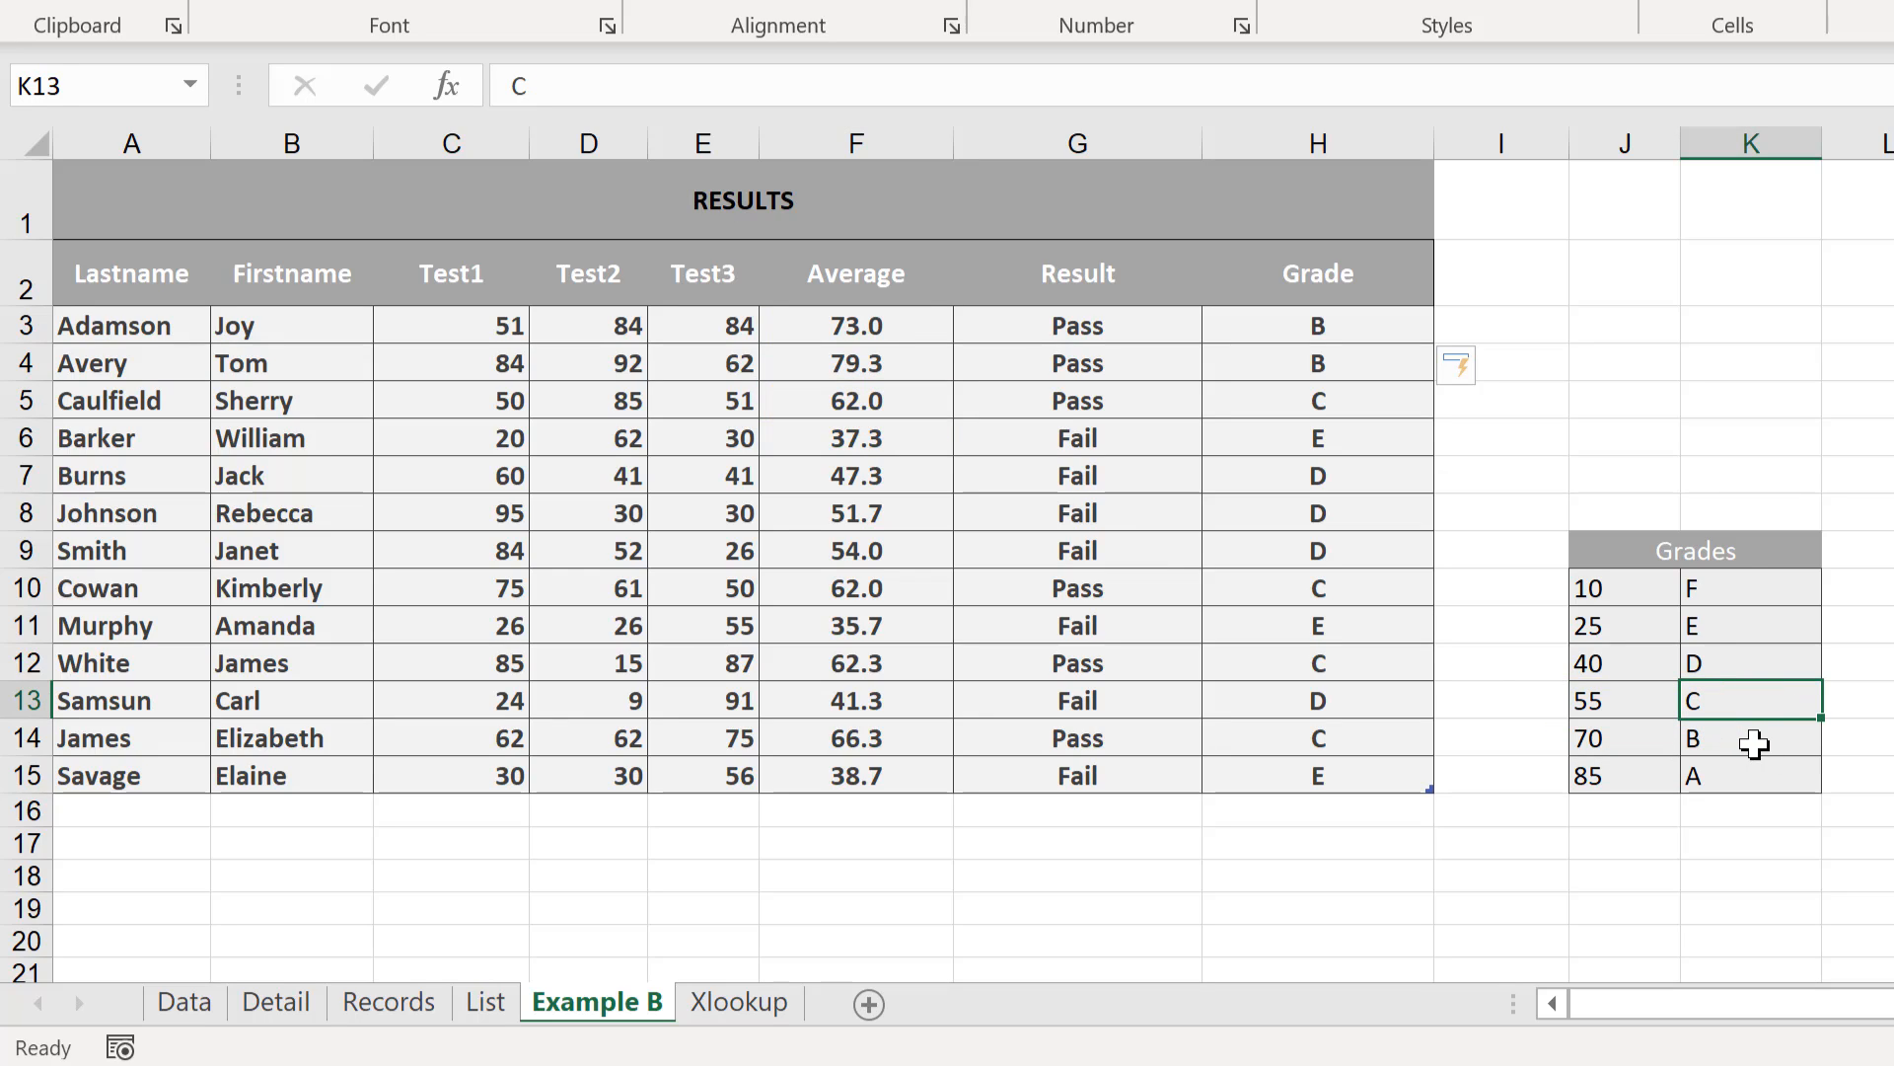
# - On the Xlookup sheet, start an XLOOKUP in Discount cell B15 with B13 as lookup value and A3:A8 as lookup array
pyautogui.hotkey('ctrl', 'pagedown')
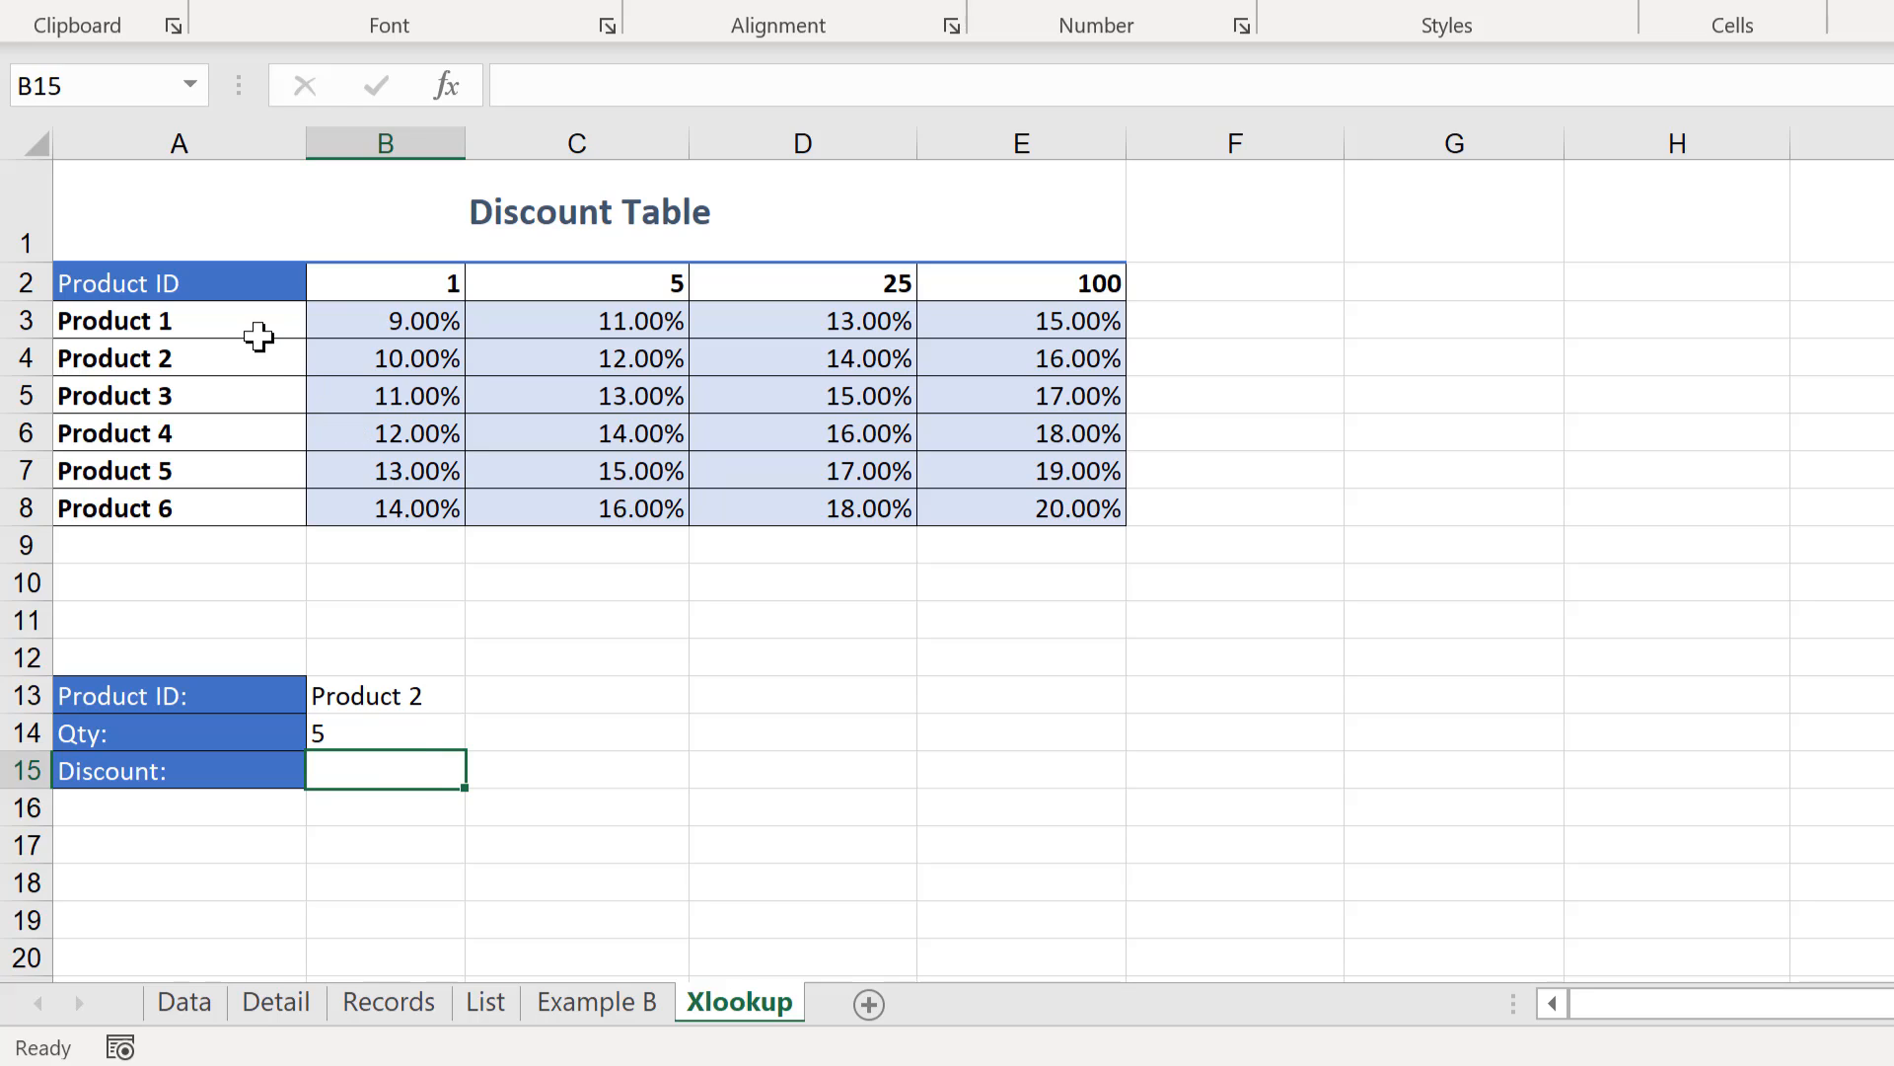
pyautogui.click(640, 360)
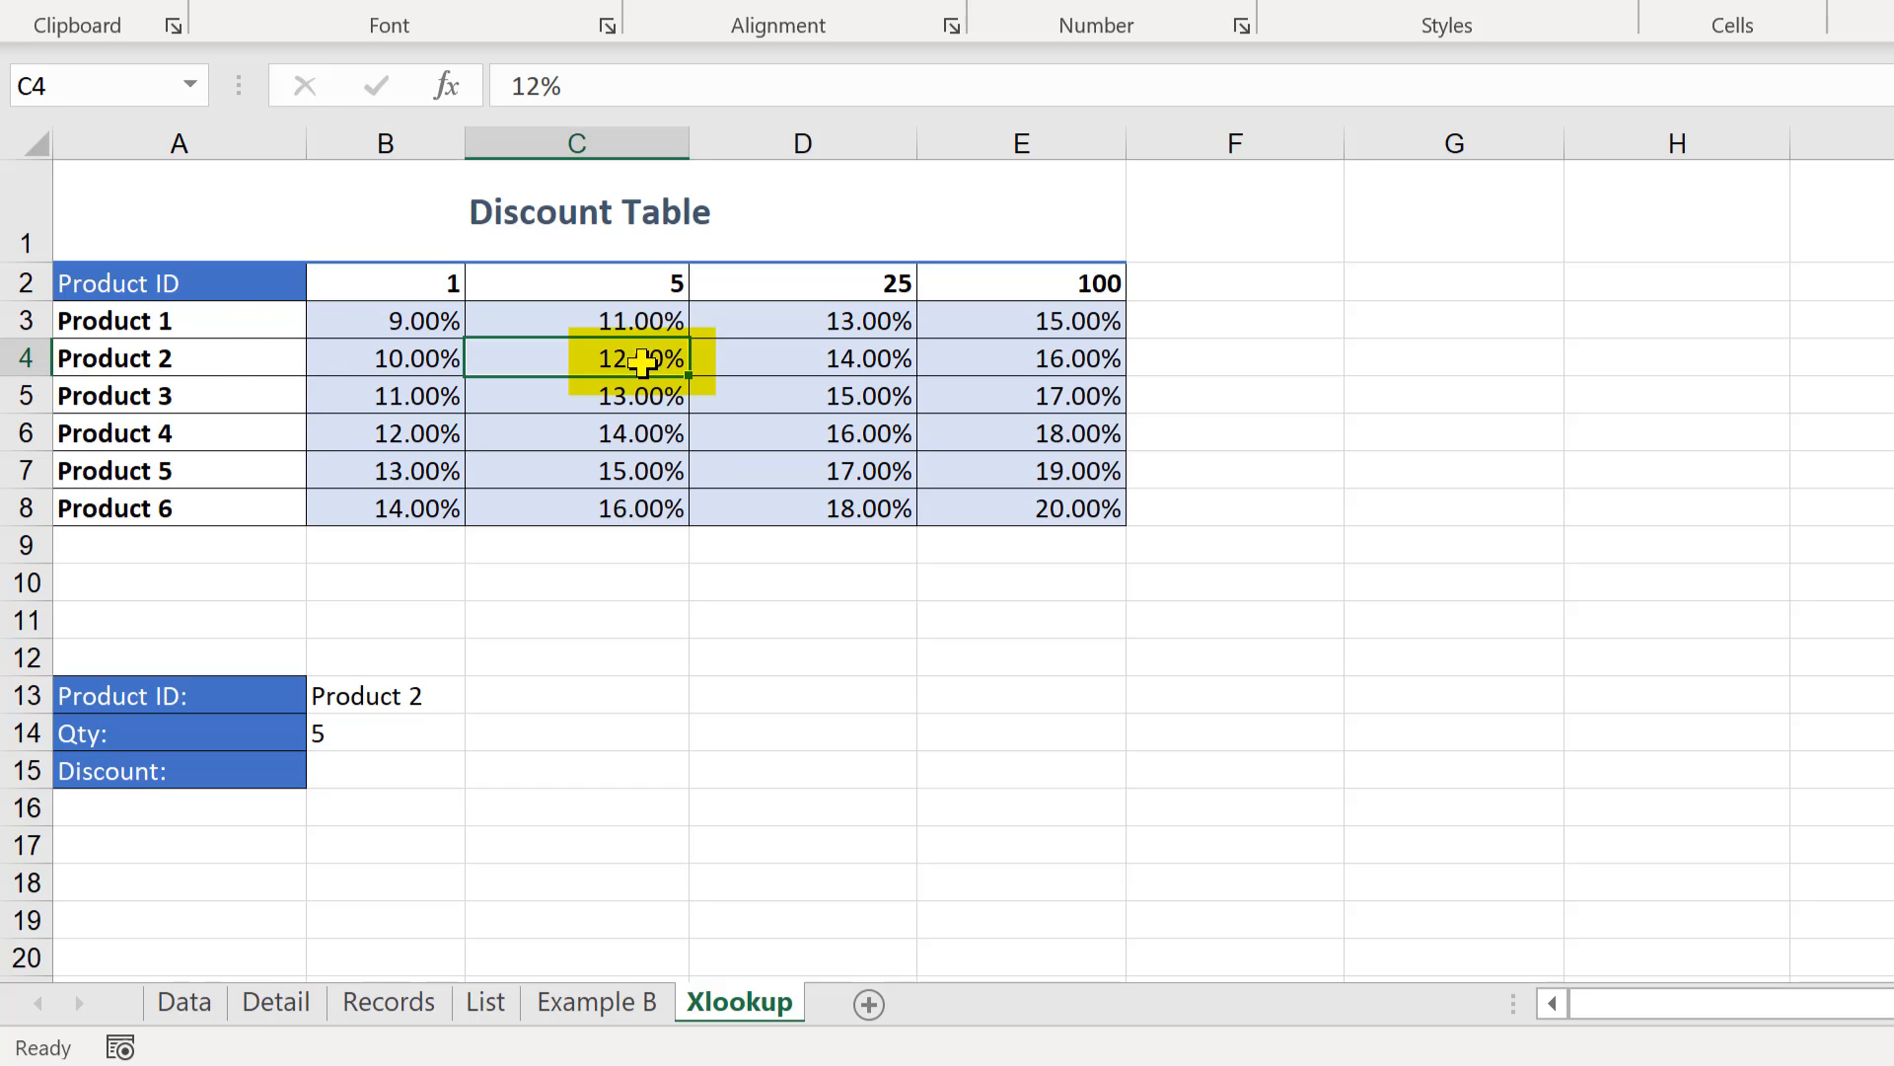
pyautogui.click(350, 770)
pyautogui.write('=xl')
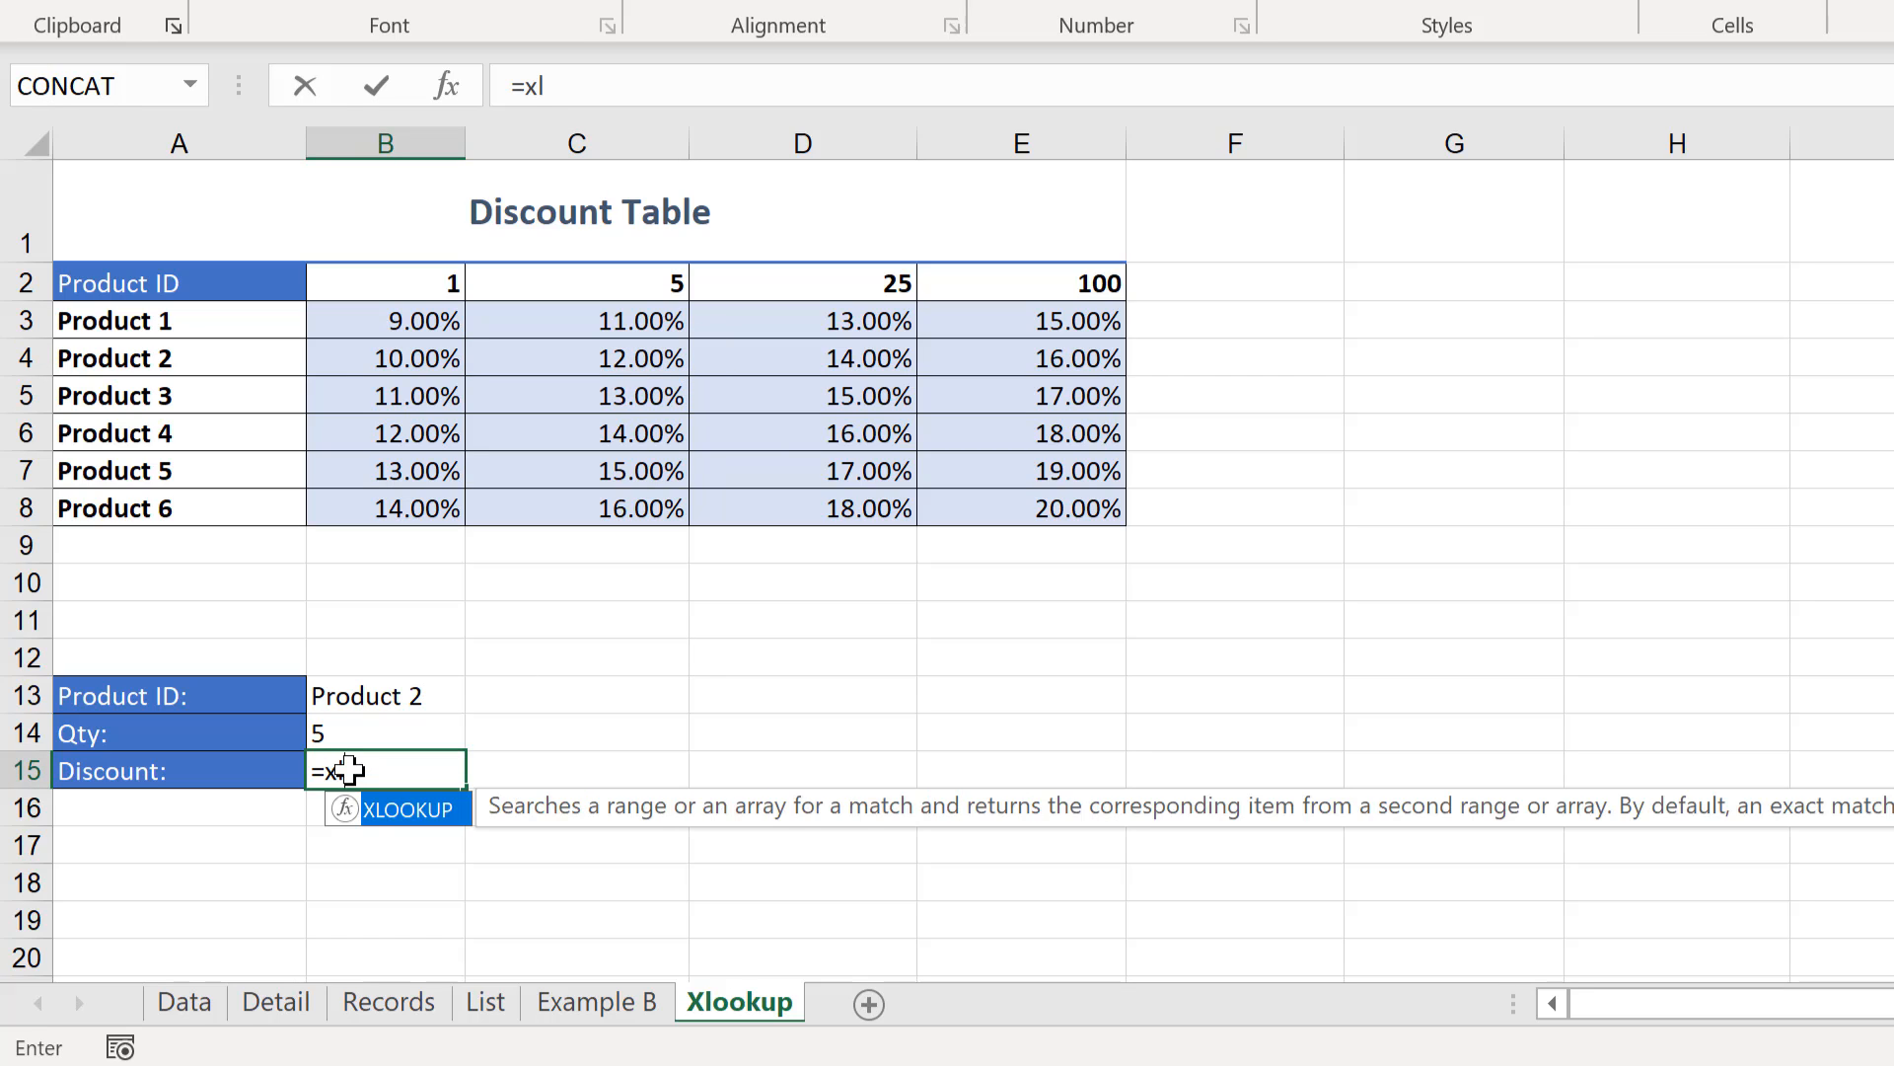
pyautogui.press('Tab')
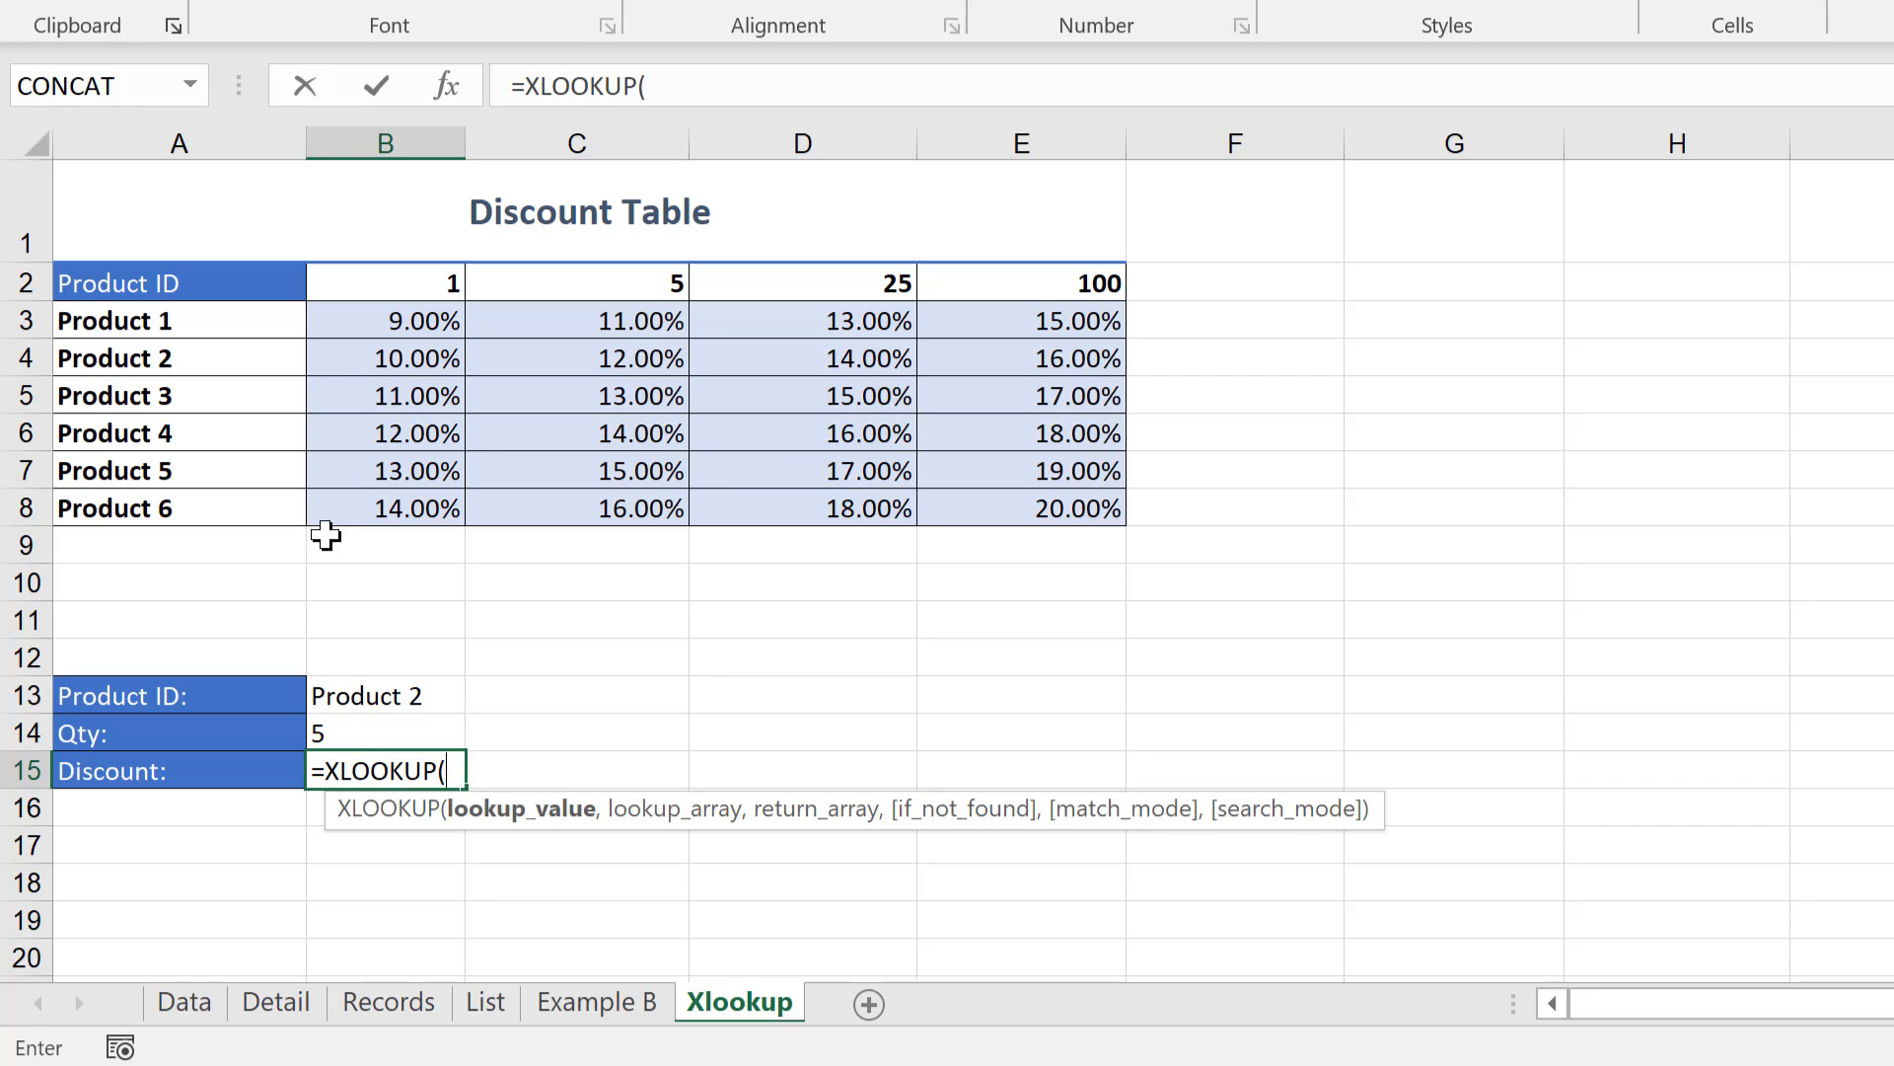
pyautogui.click(407, 688)
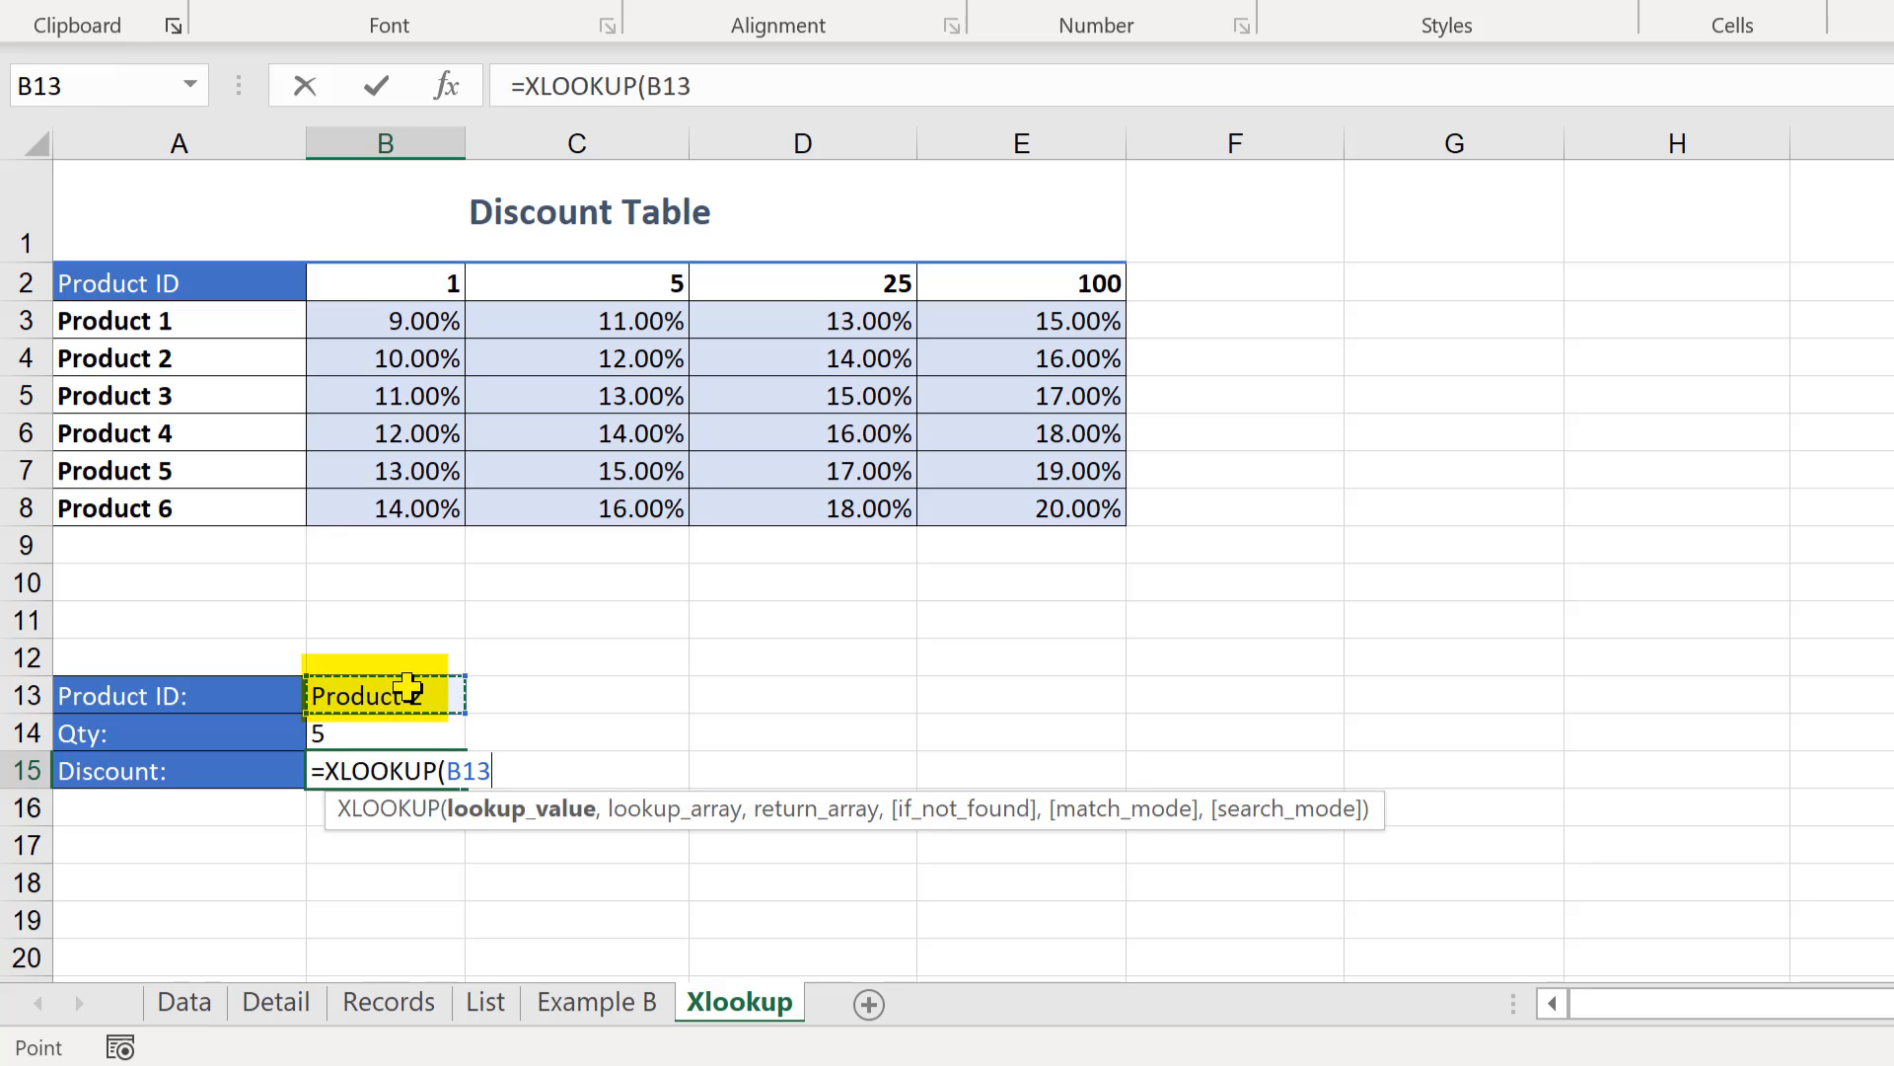
pyautogui.write(',')
pyautogui.moveTo(221, 320); pyautogui.dragTo(215, 504)
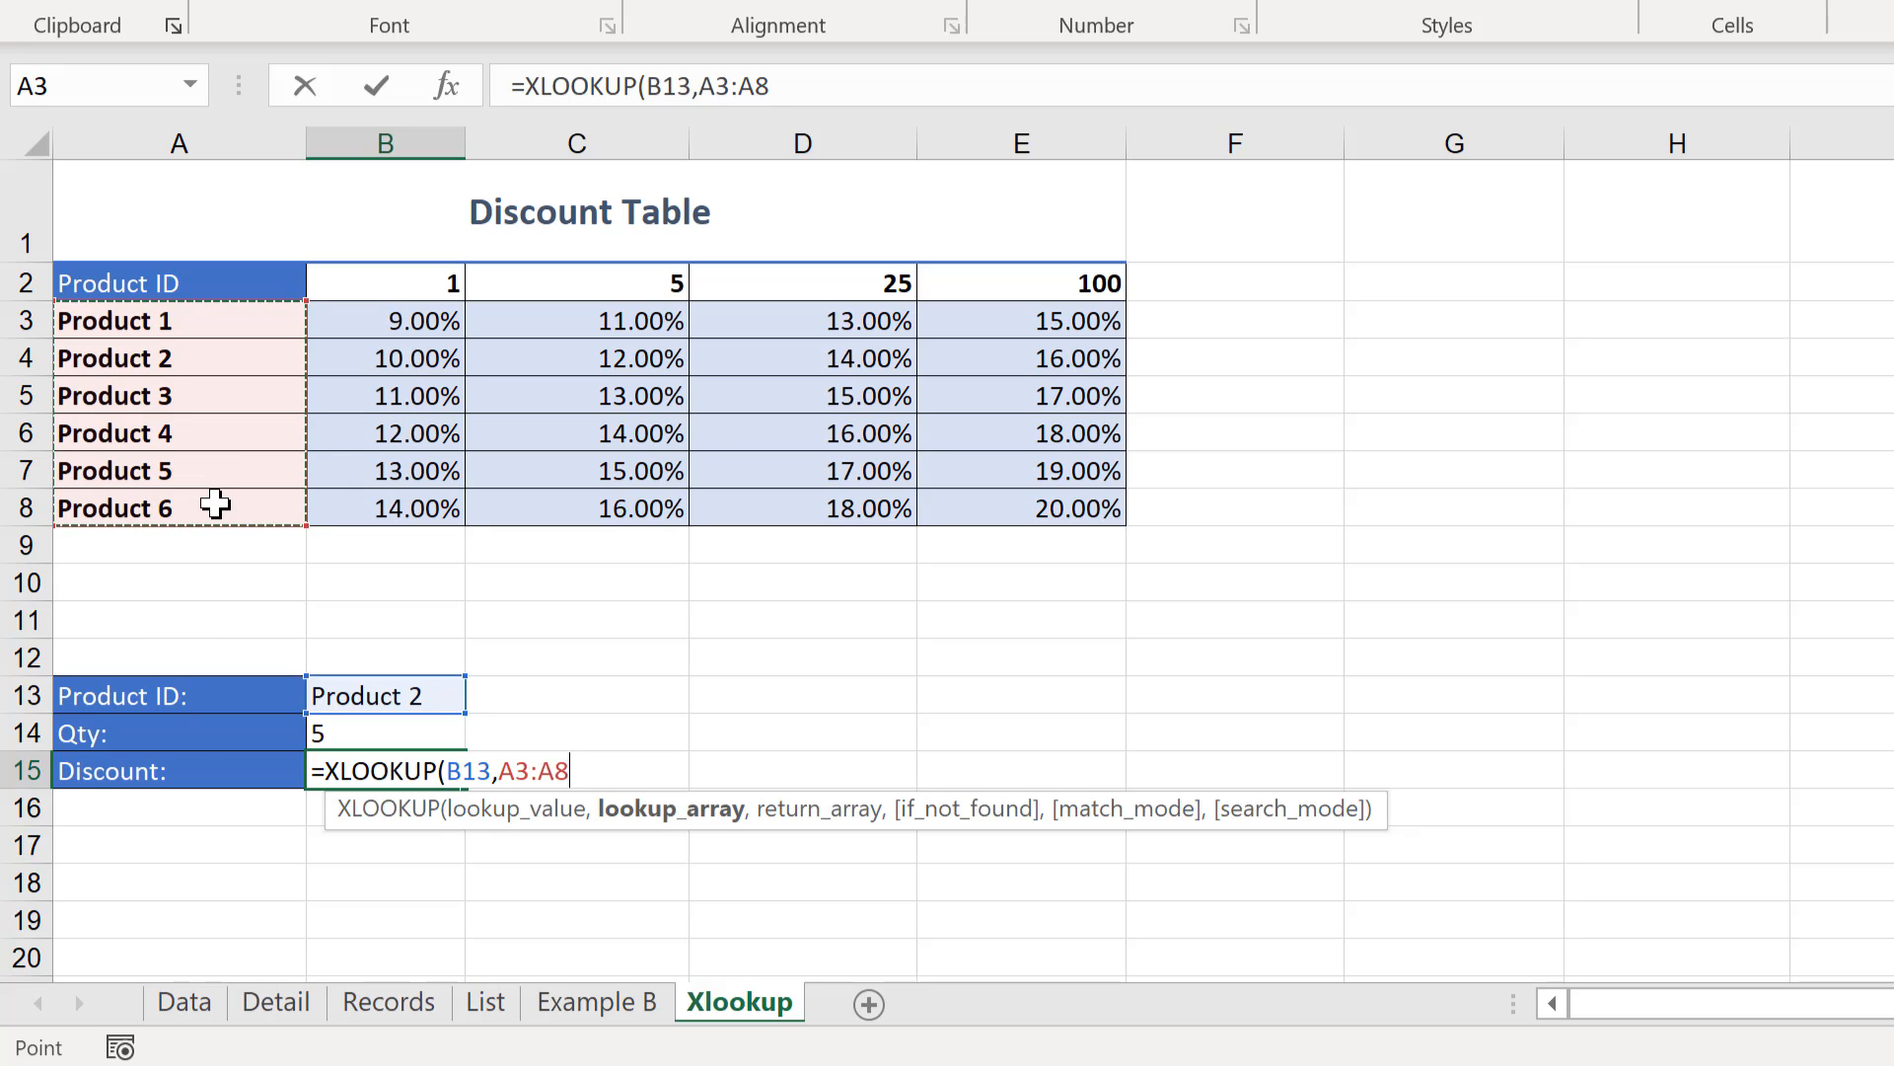
pyautogui.write(',')
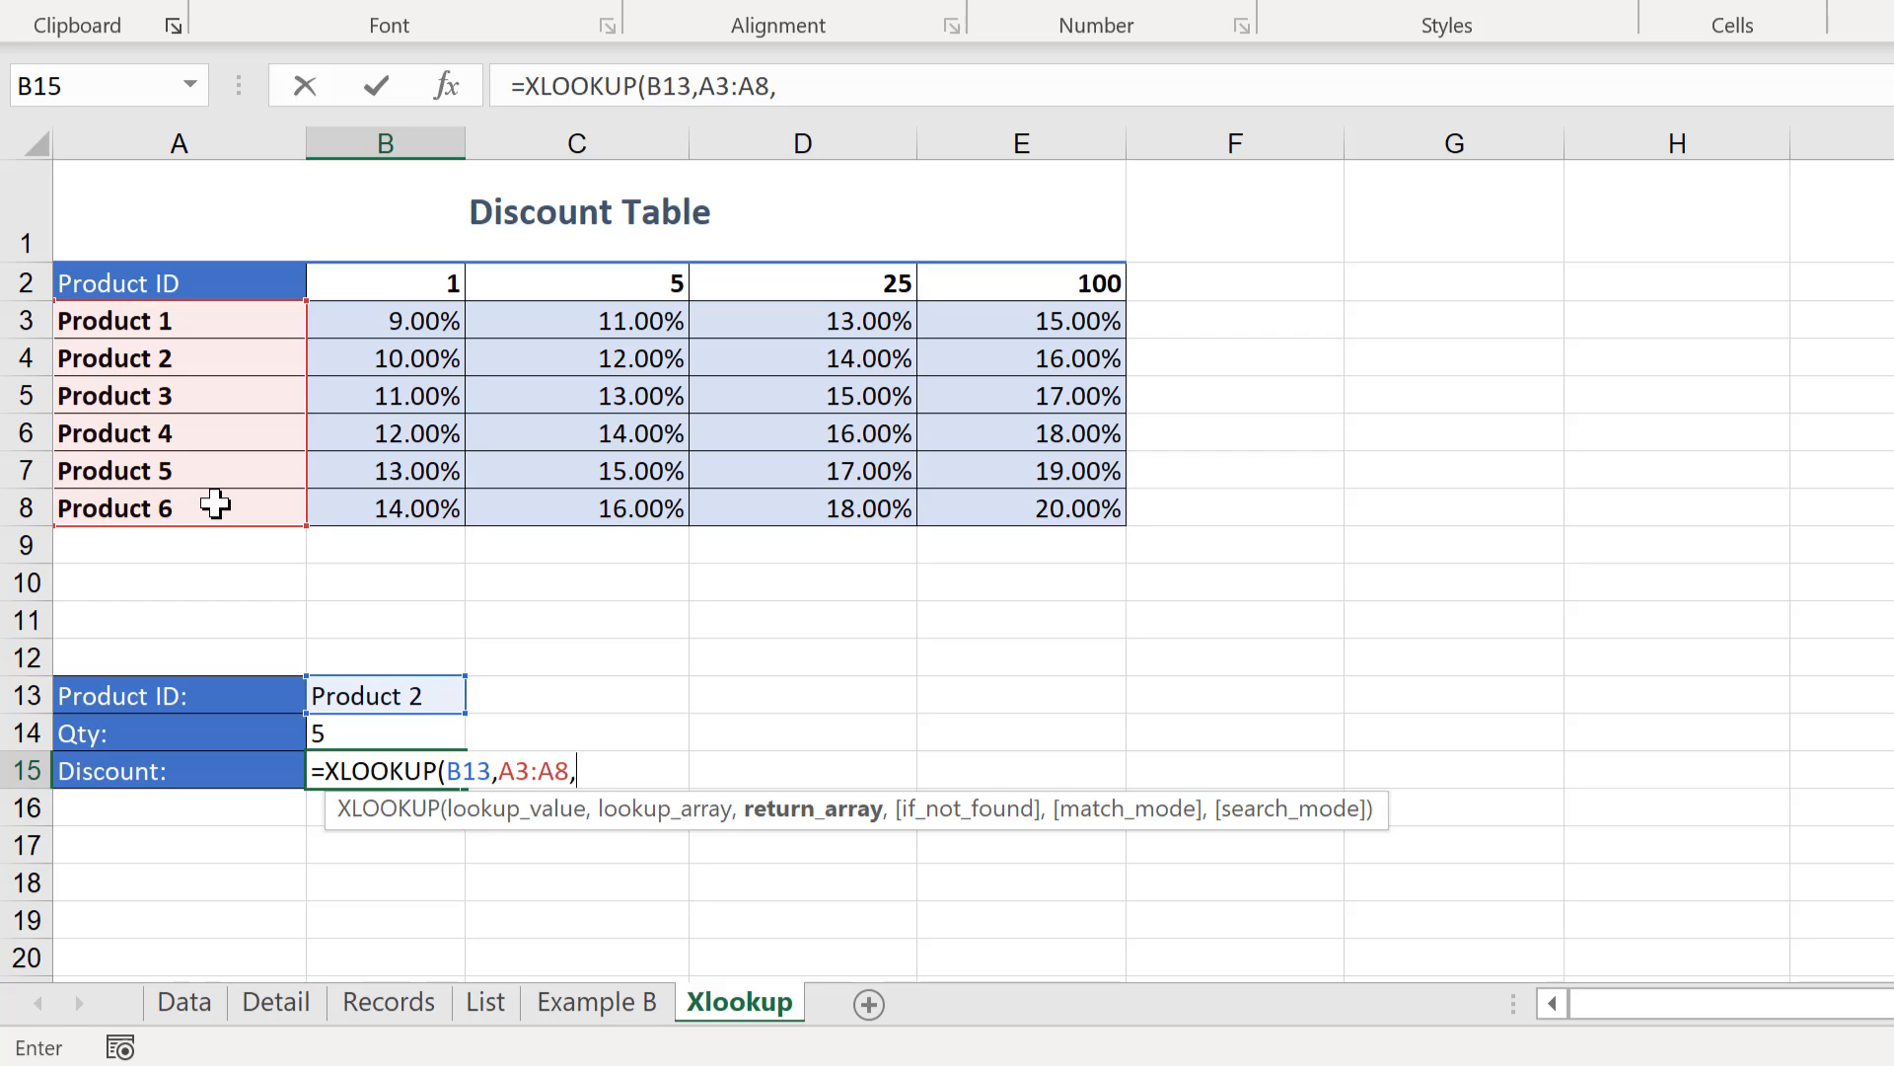
# - Nest a second XLOOKUP as the return array, using B14, B2:E2 and B3:E8, and enter the completed Discount formula
pyautogui.write('xl')
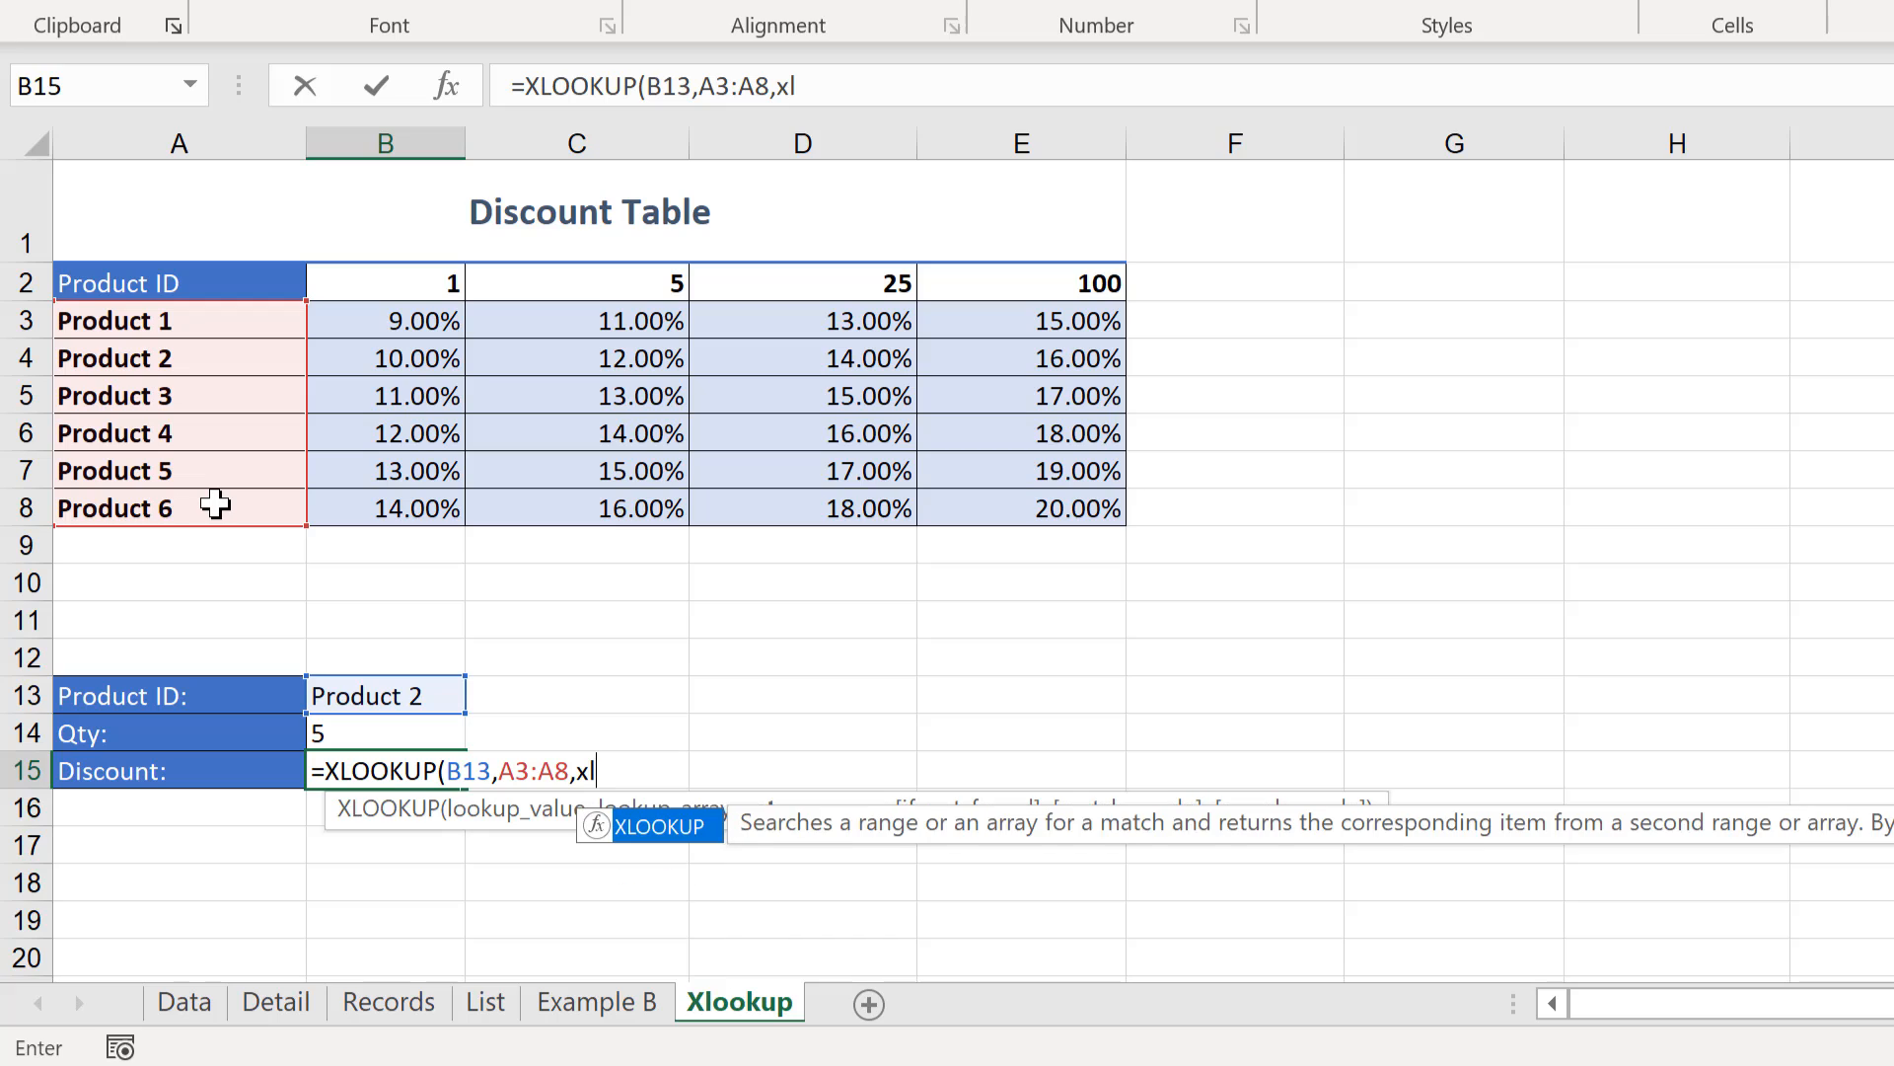
pyautogui.press('Tab')
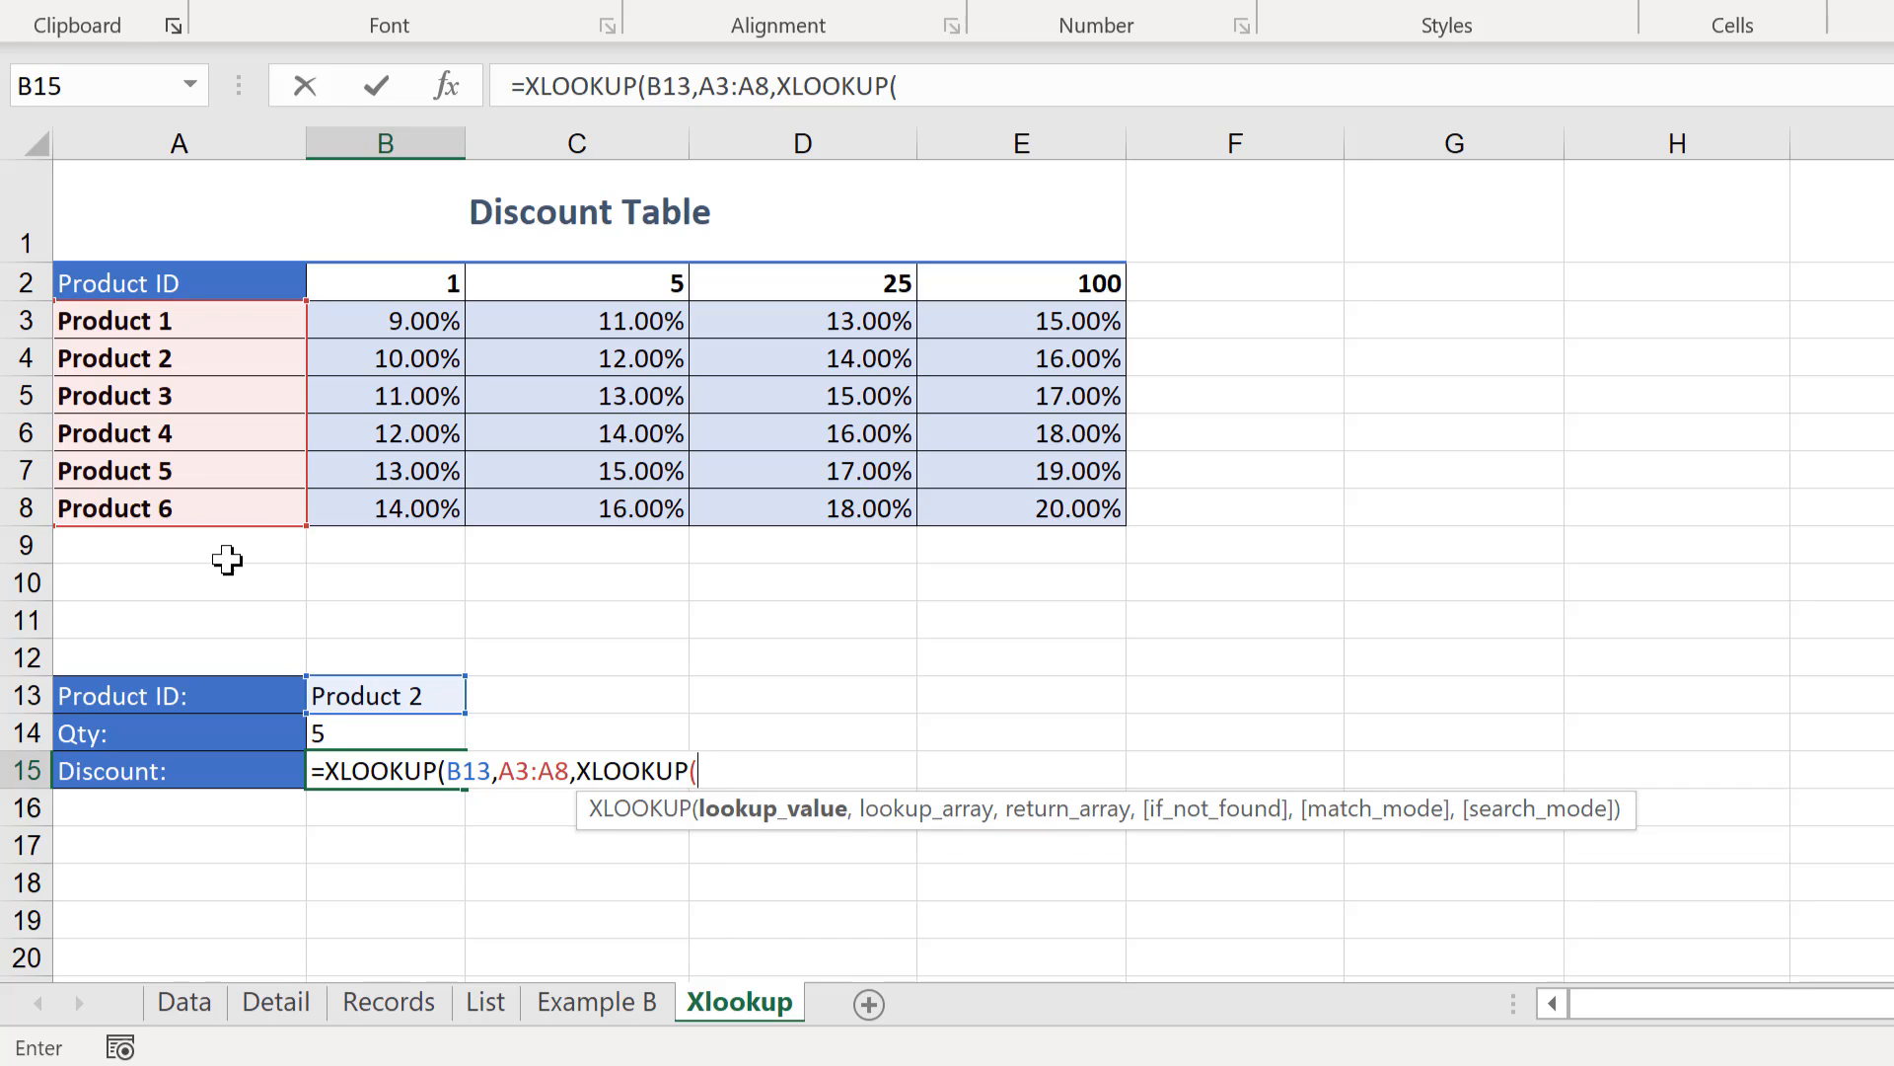
pyautogui.click(326, 731)
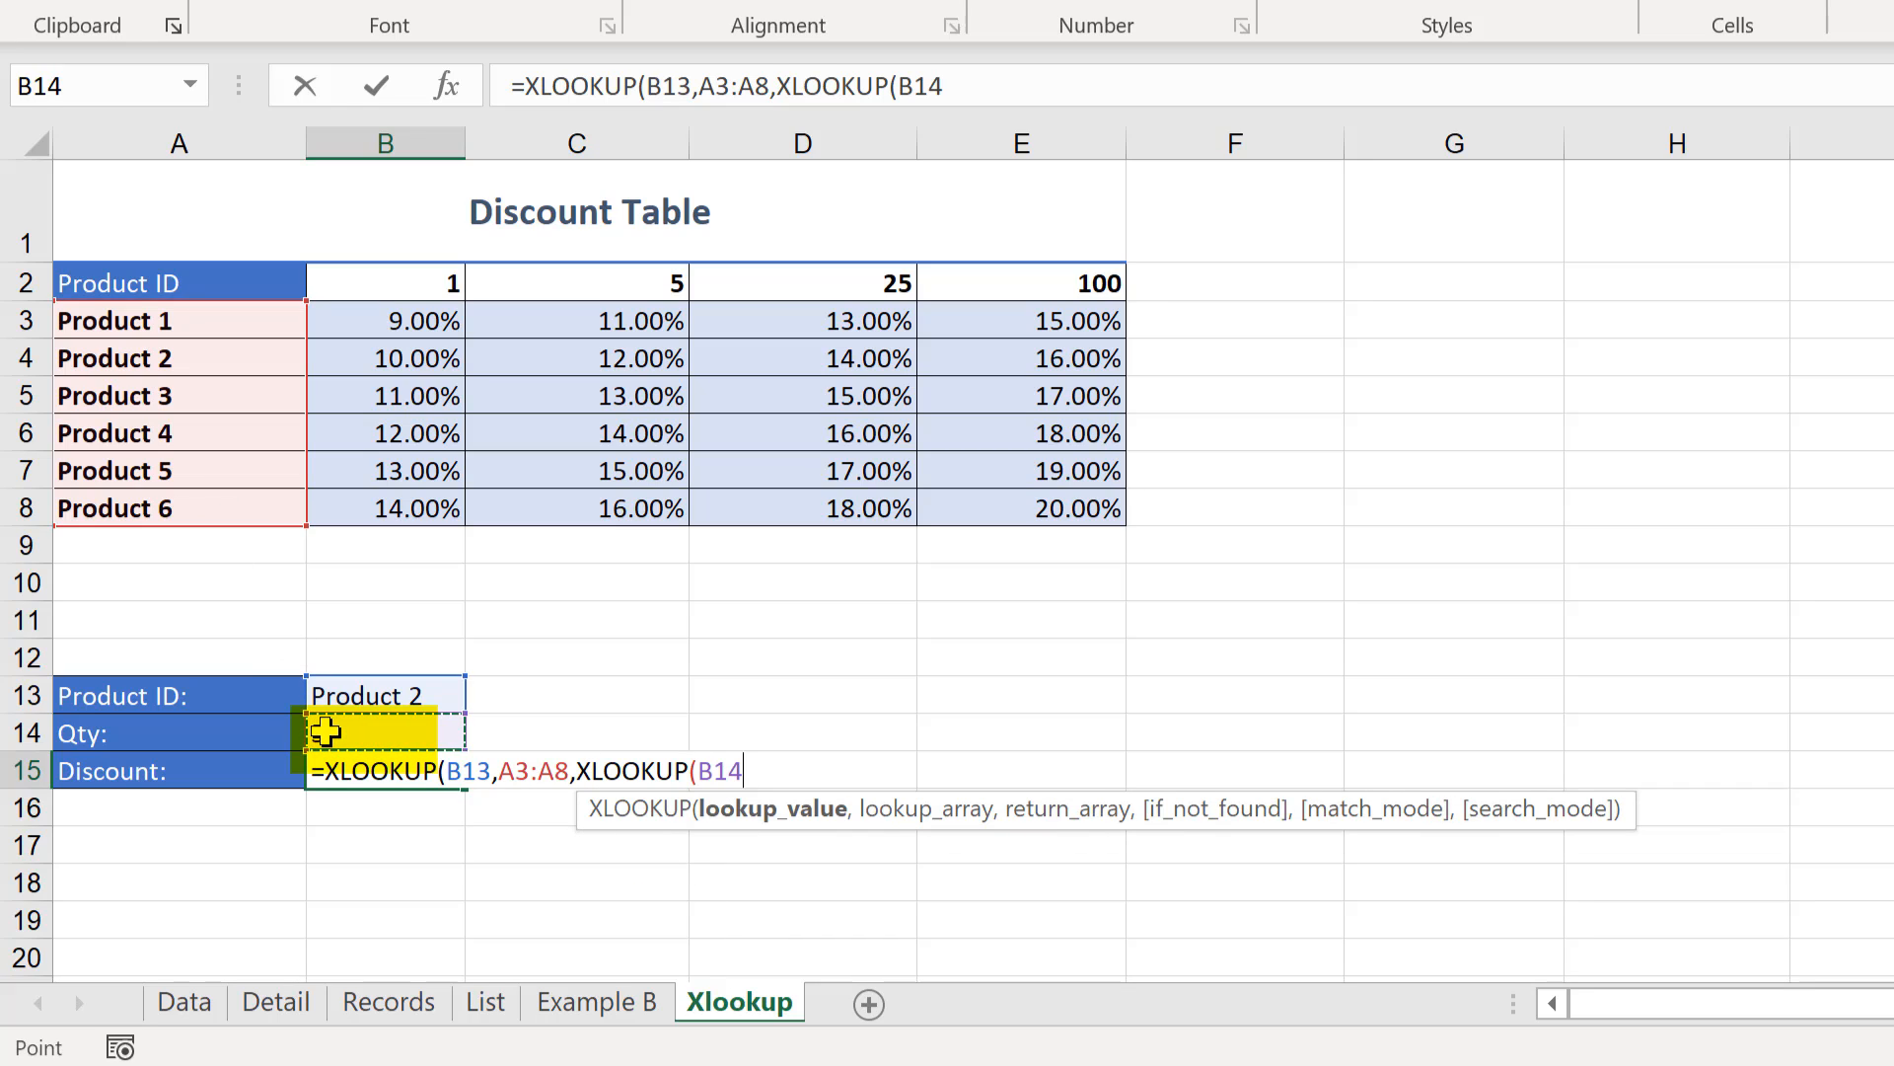
pyautogui.write(',')
pyautogui.moveTo(446, 288); pyautogui.dragTo(1021, 281)
pyautogui.write(',')
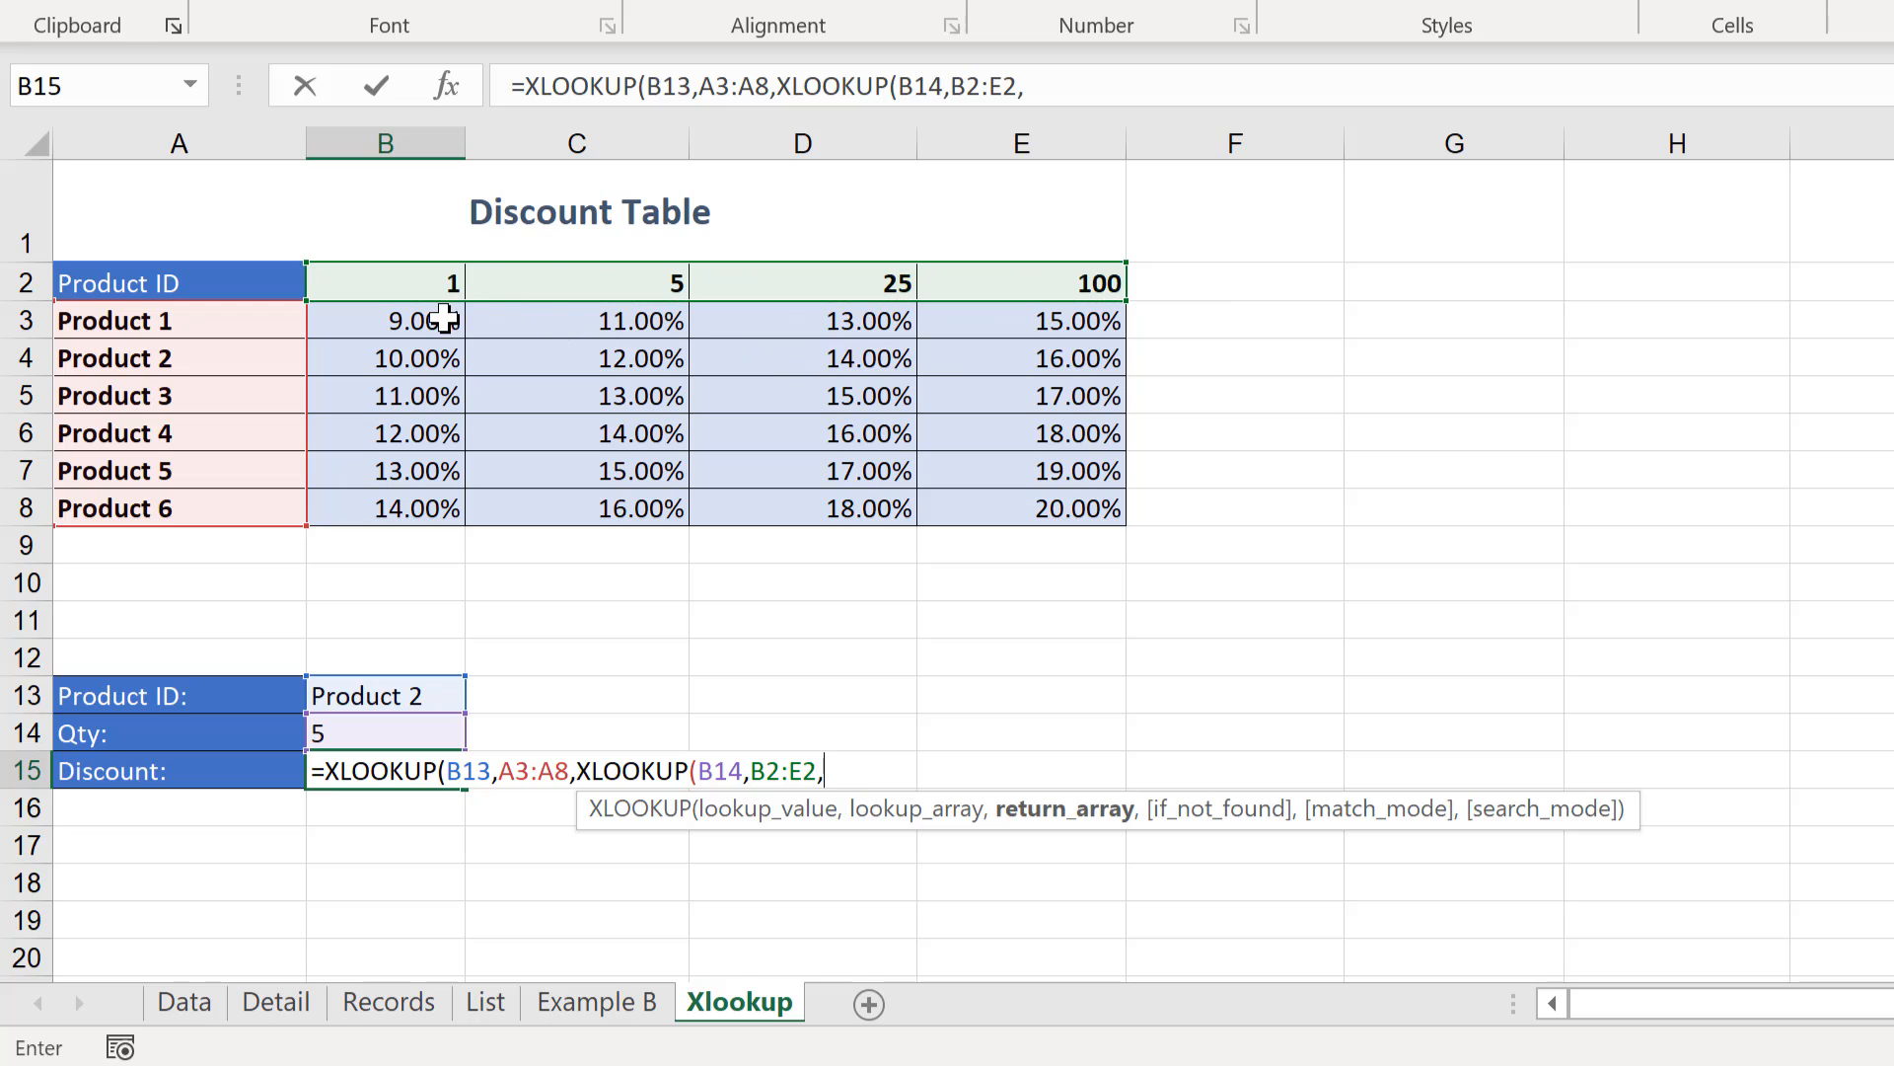
pyautogui.moveTo(444, 318); pyautogui.dragTo(1016, 505)
pyautogui.click(1112, 86)
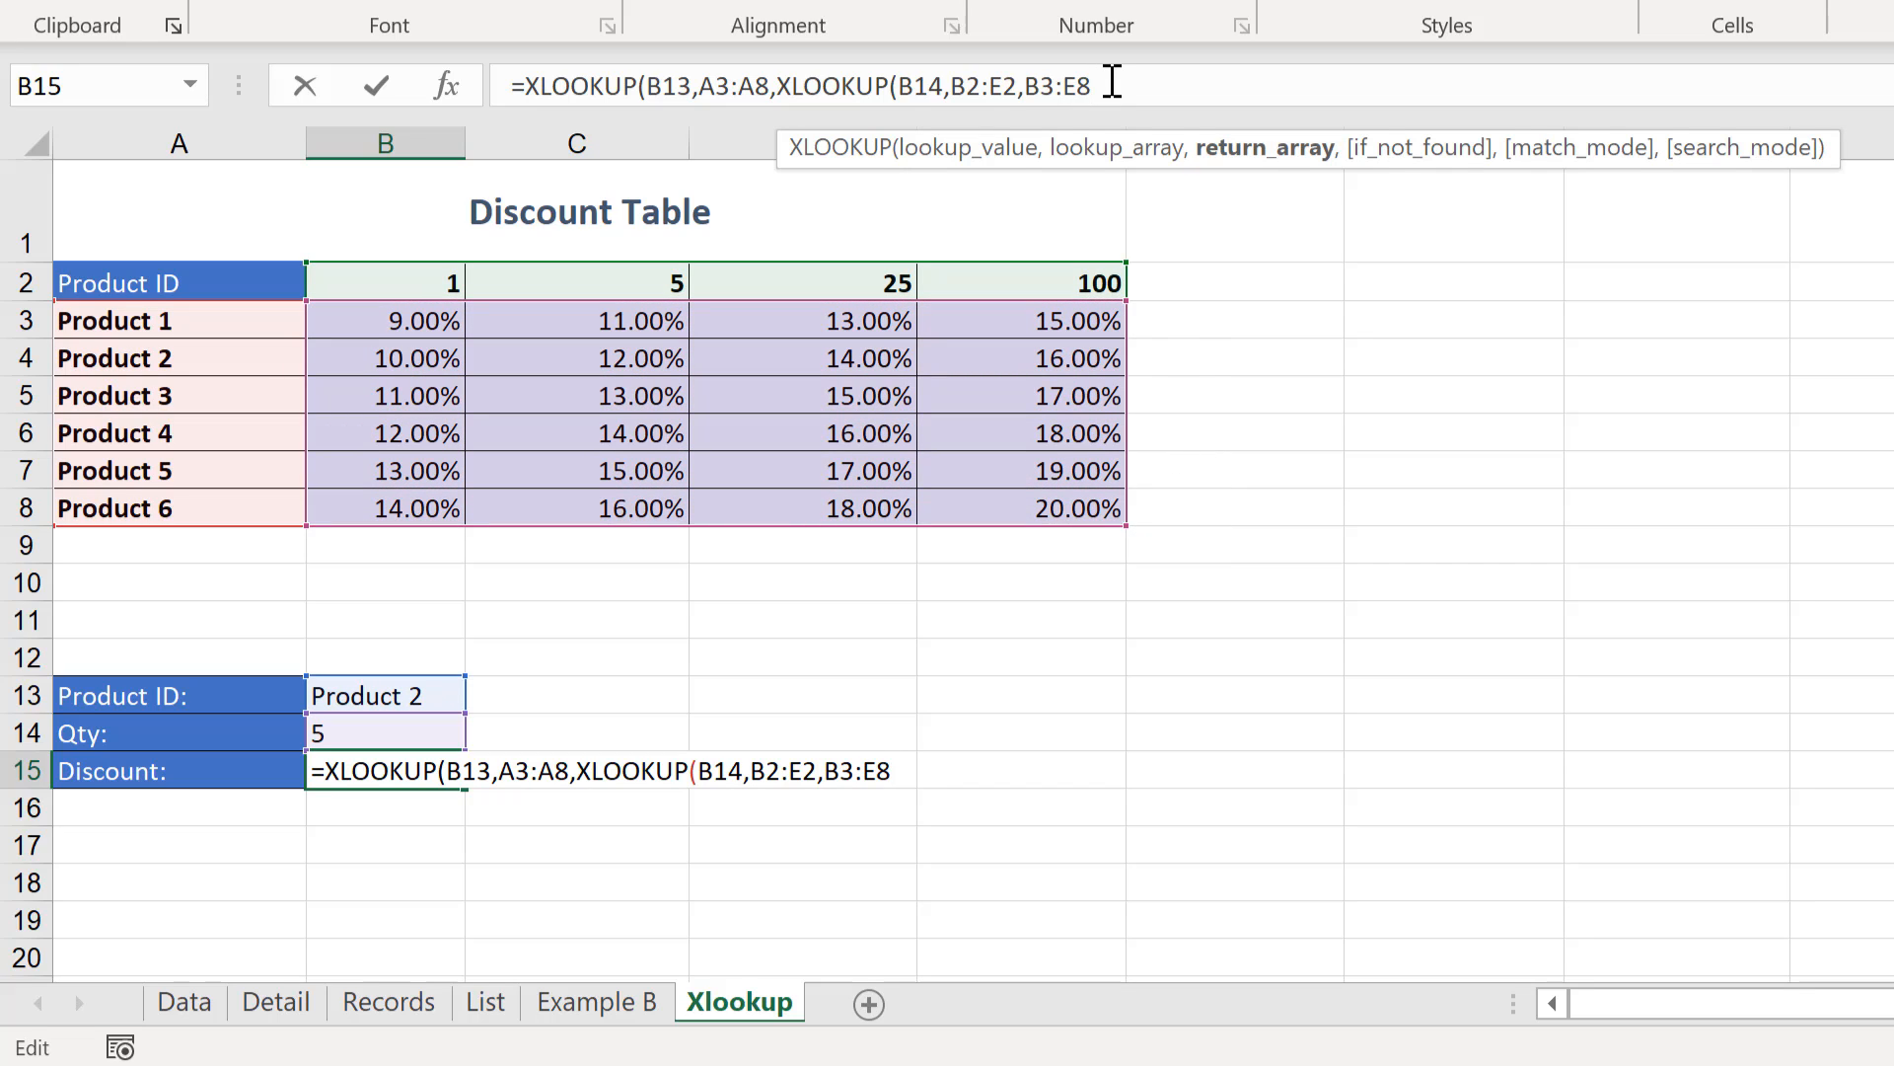
pyautogui.write(')')
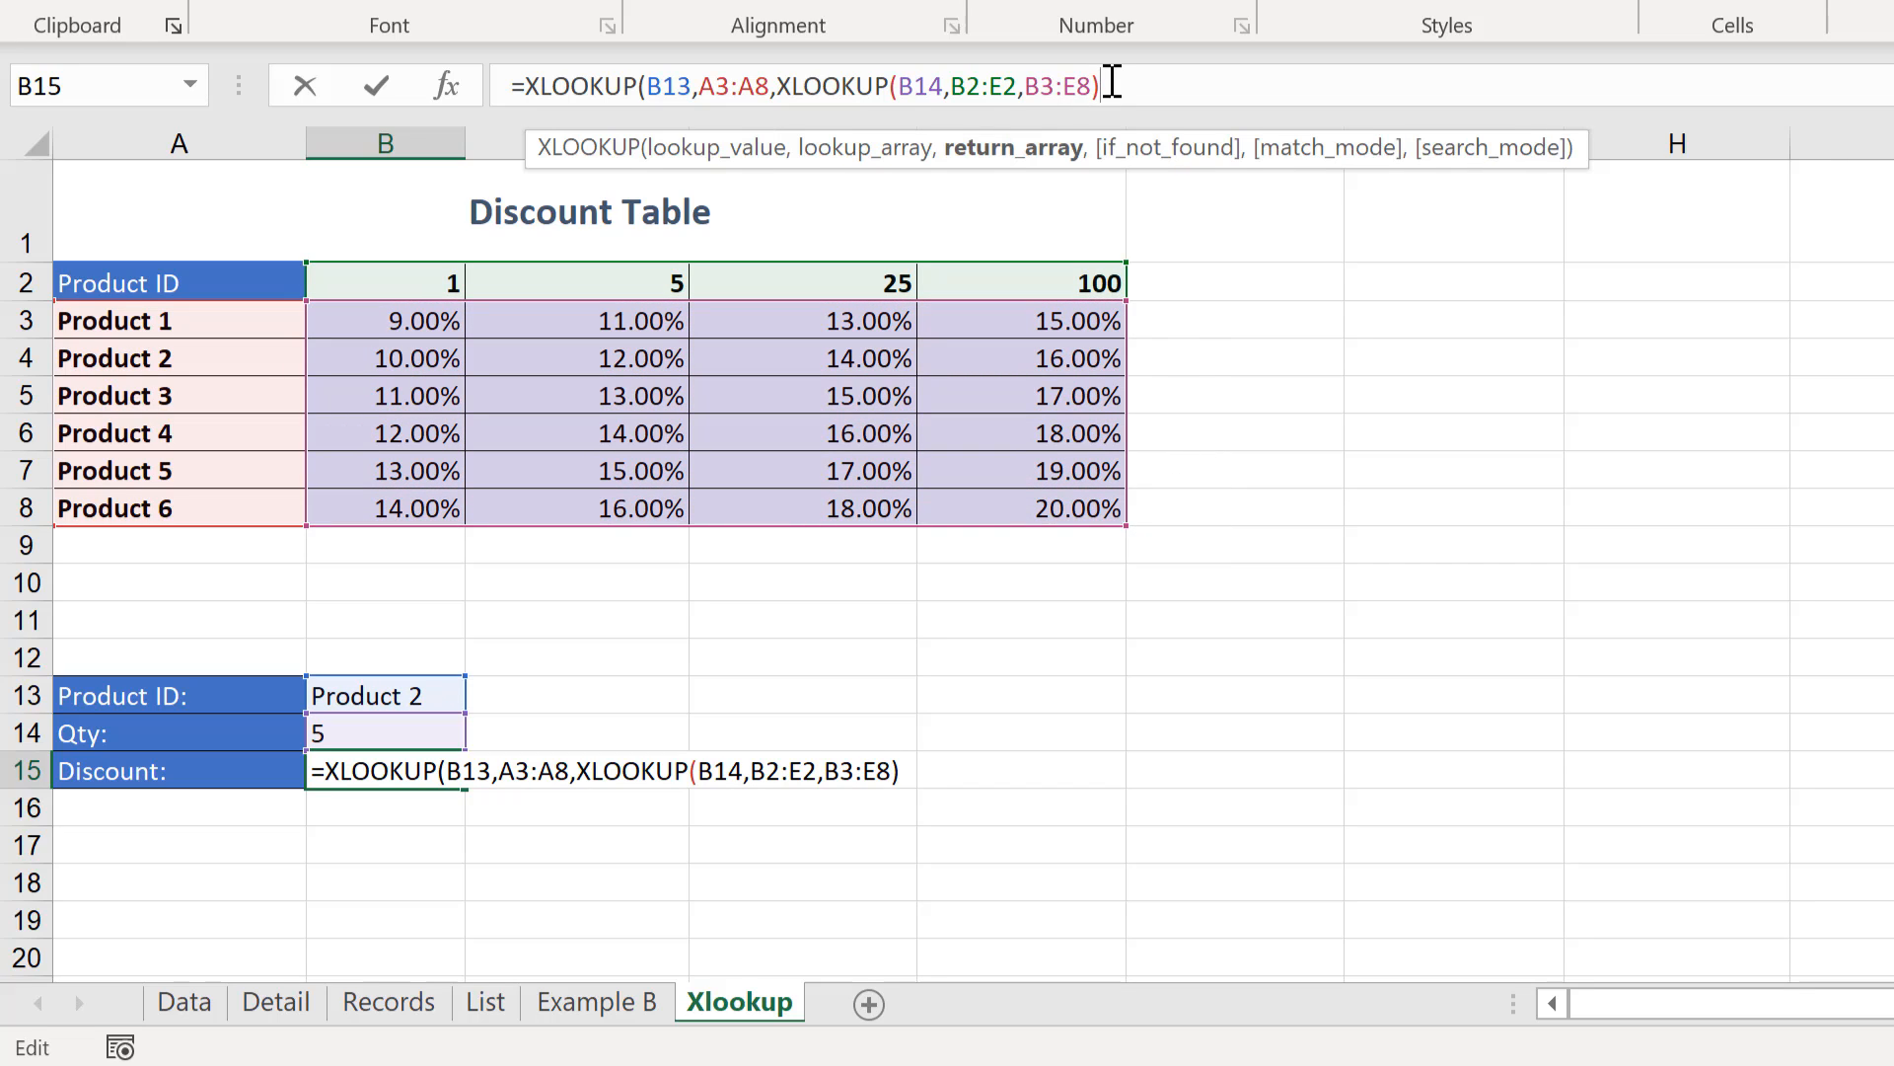
pyautogui.write(')')
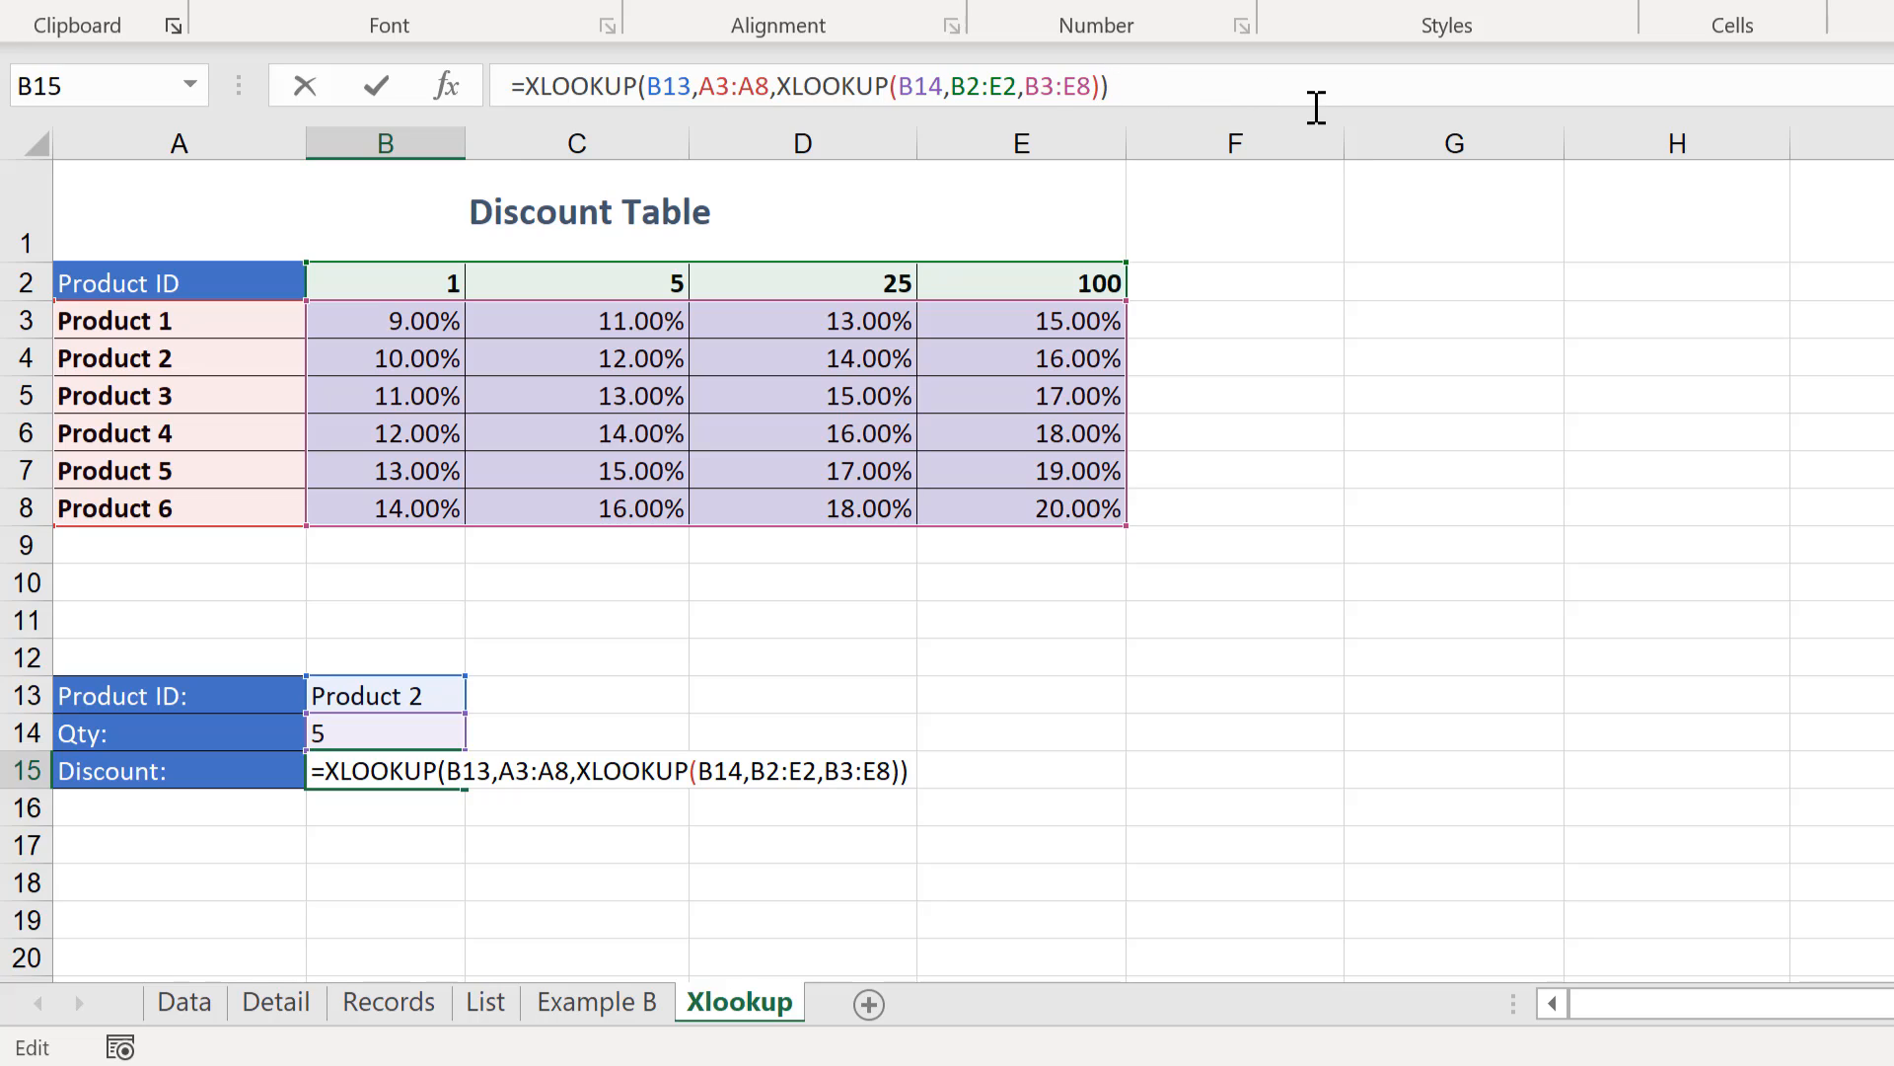
pyautogui.press('Return')
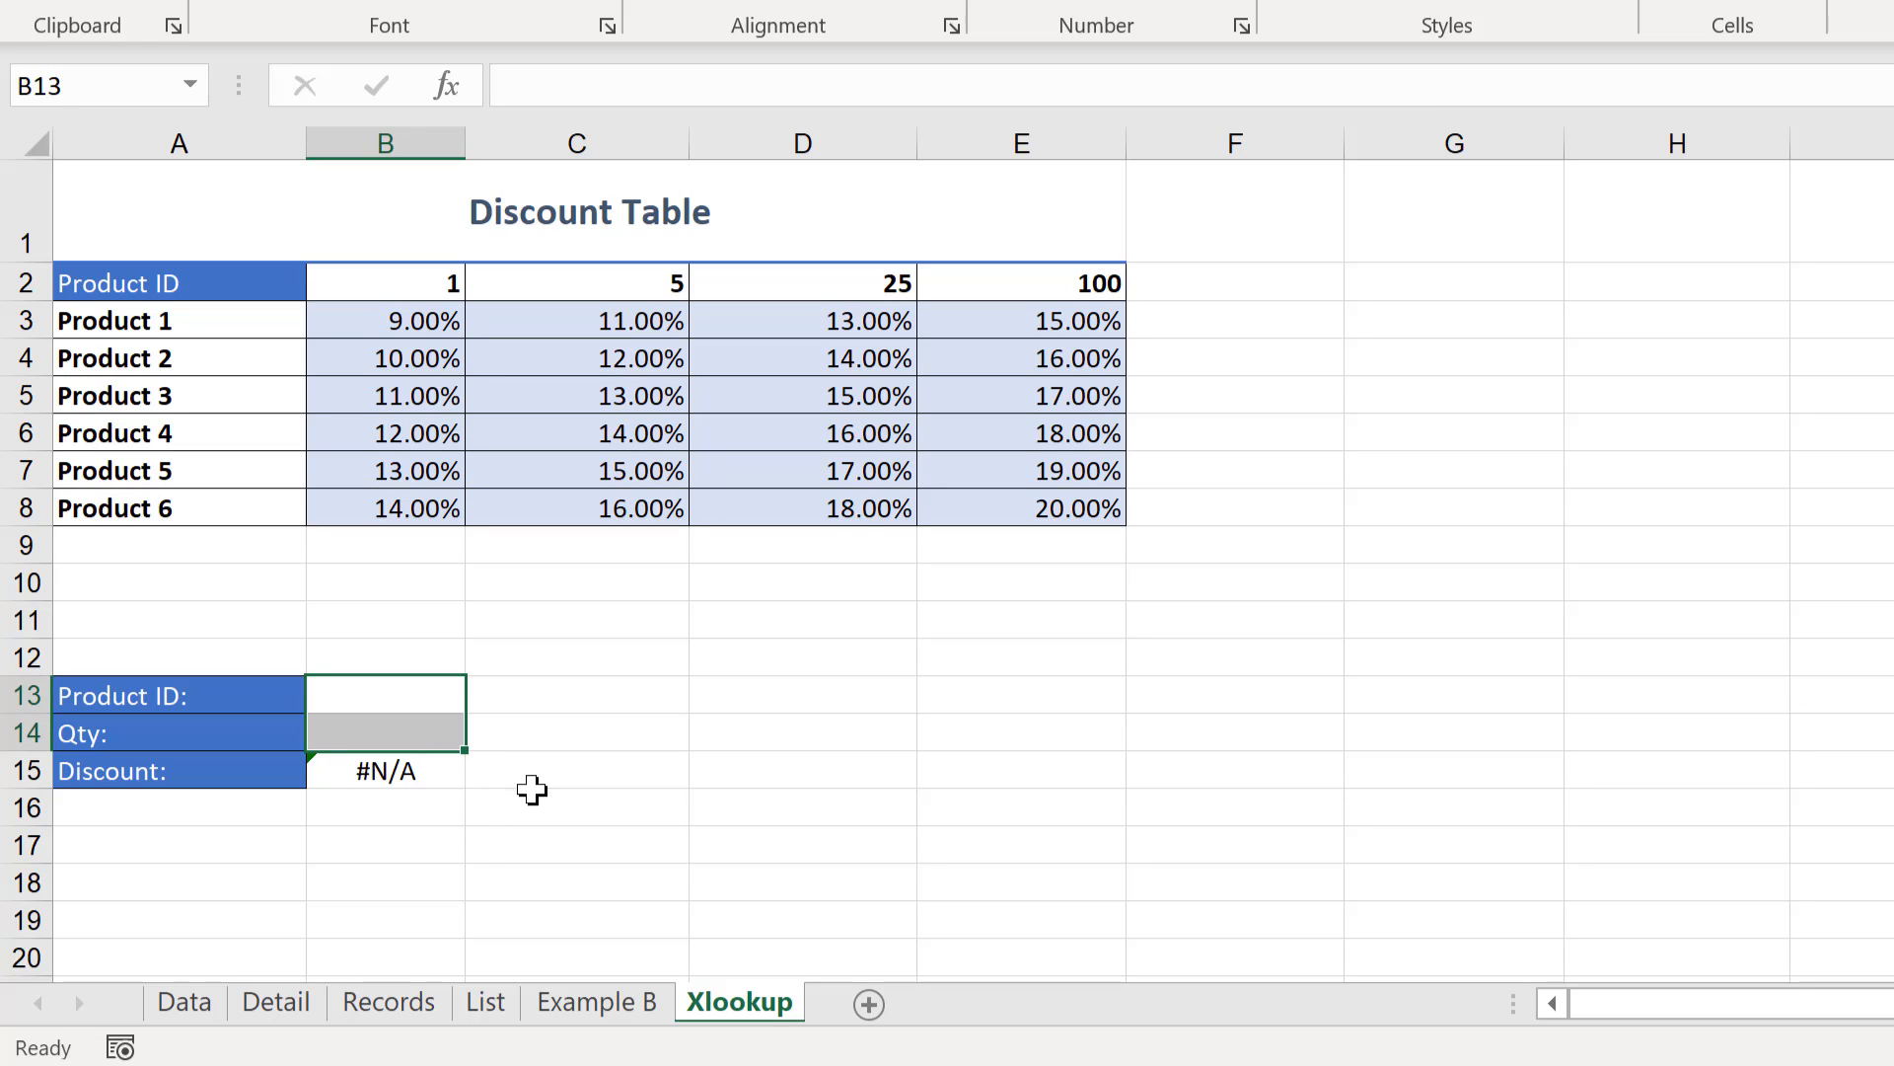
# - Add list data validation to Product ID cell B13 with source =$A$3:$A$8, and choose Product 1 from its list
pyautogui.click(382, 702)
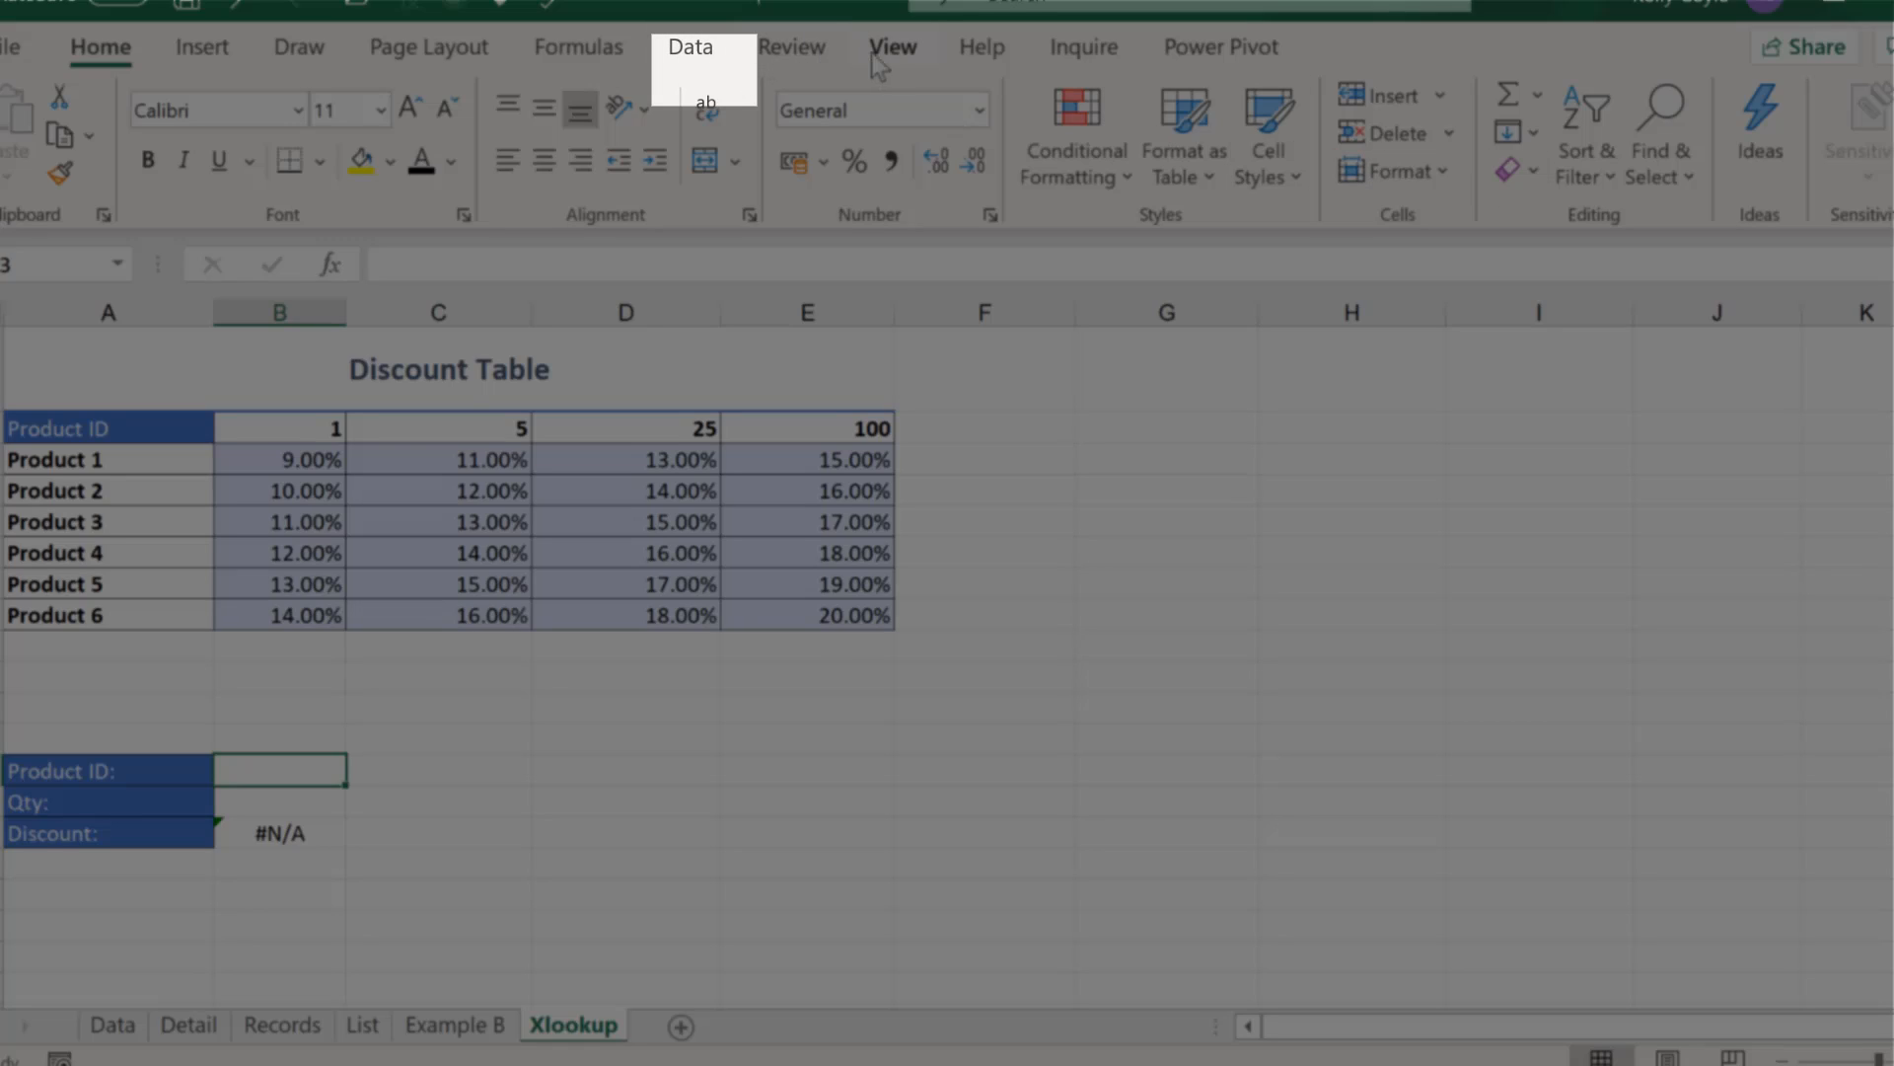
pyautogui.click(696, 55)
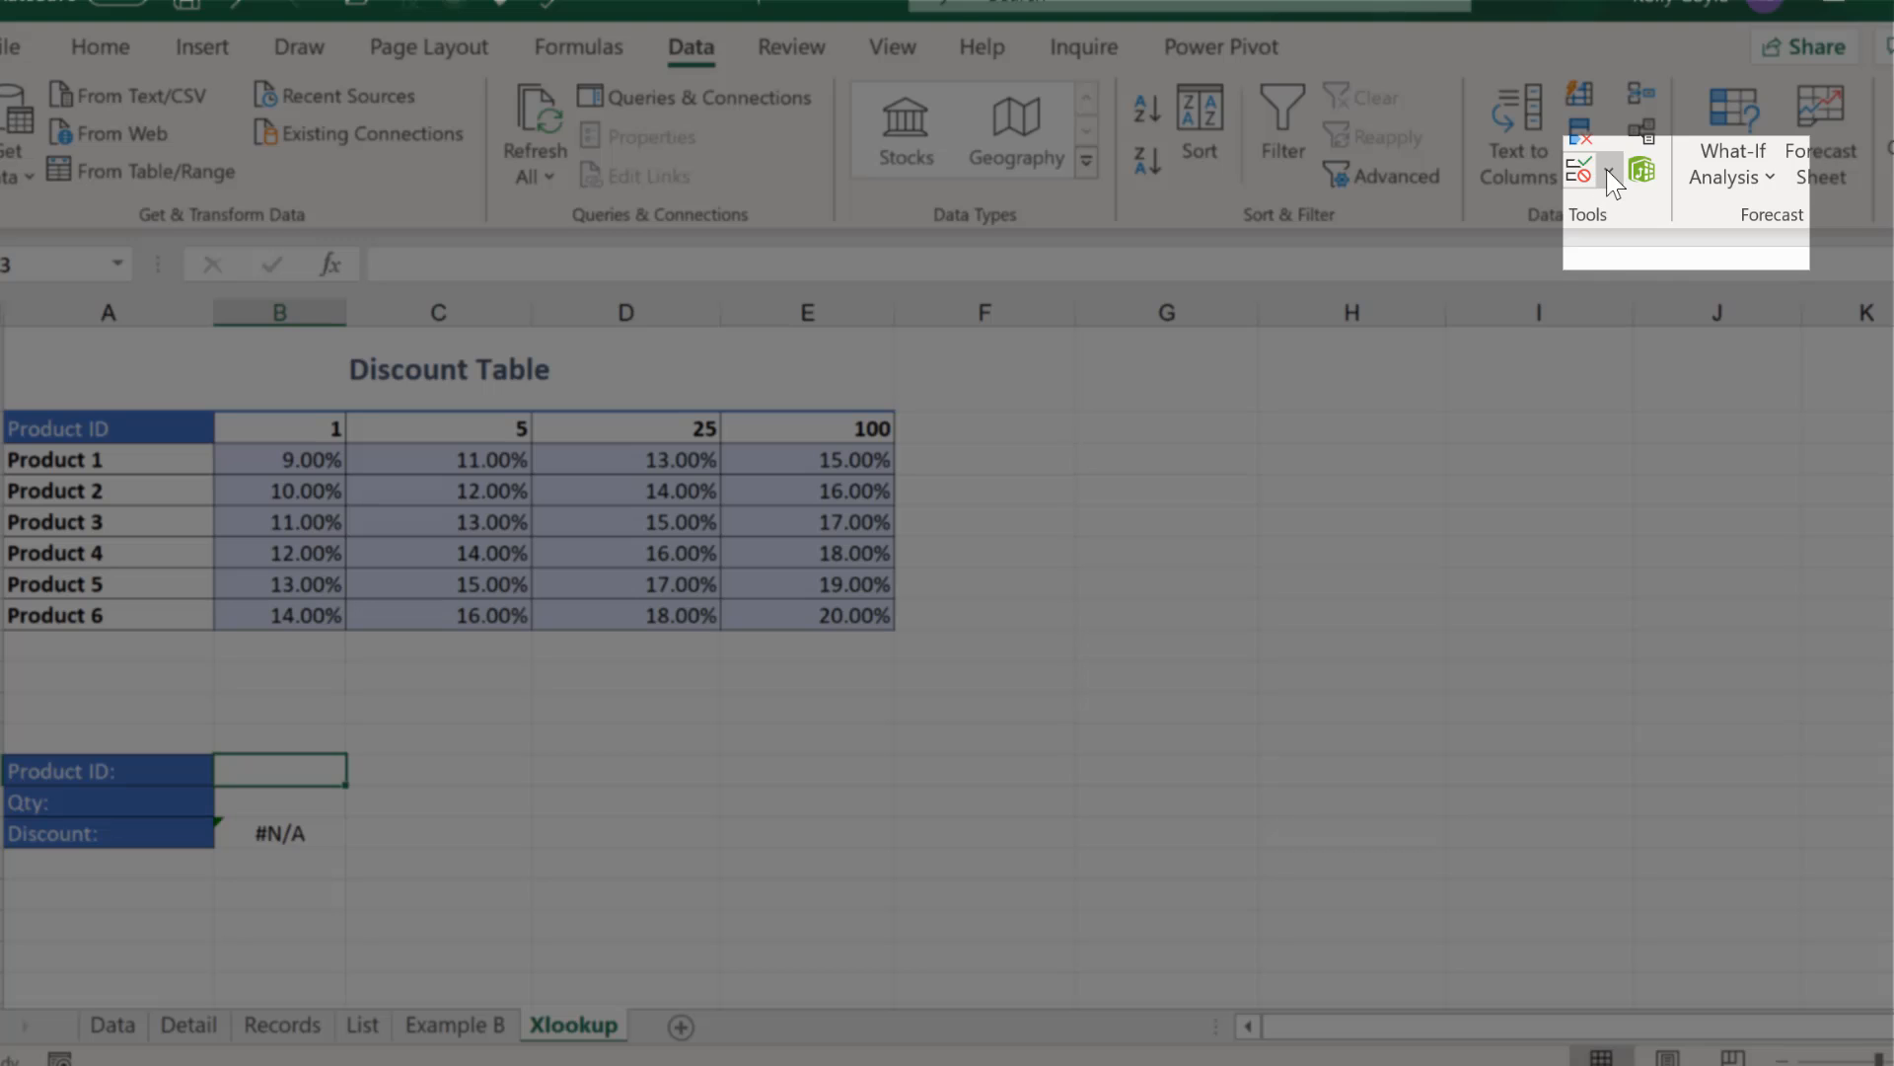
pyautogui.click(1611, 177)
pyautogui.click(1618, 209)
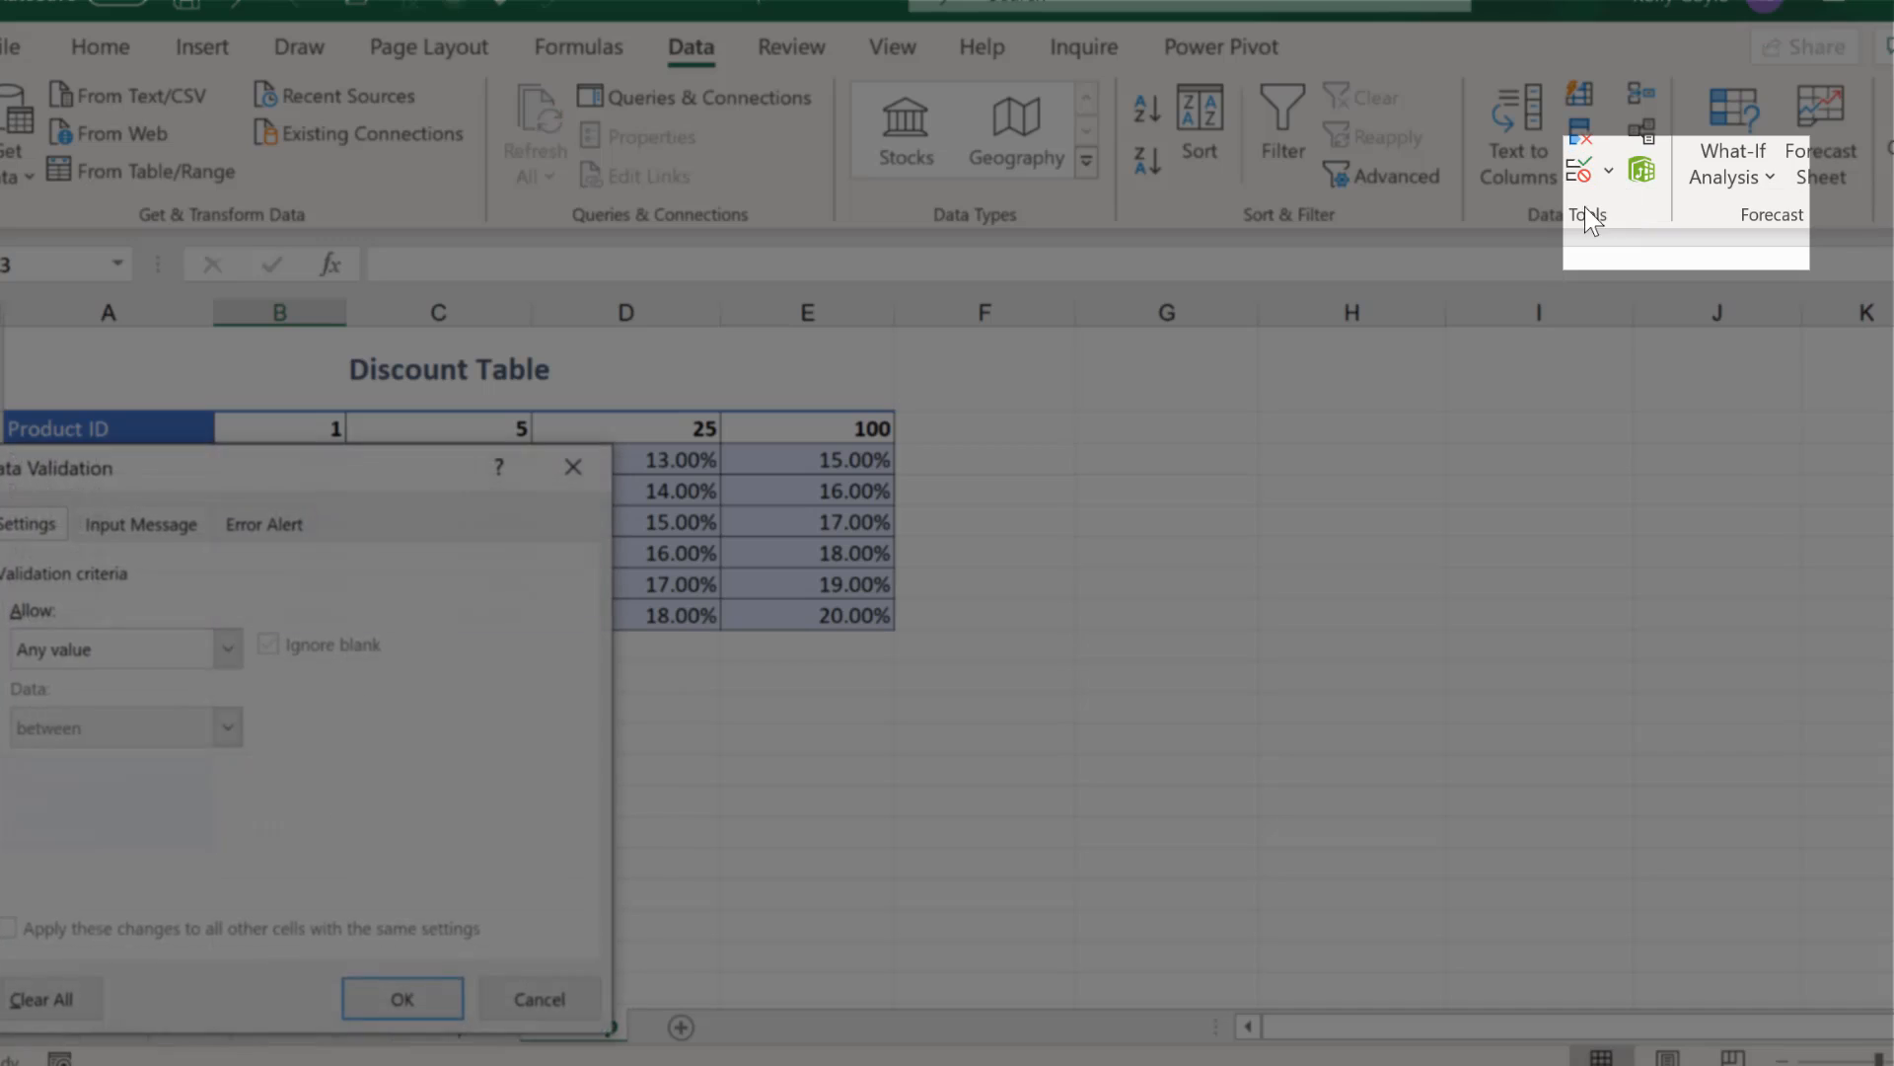
pyautogui.moveTo(353, 484); pyautogui.dragTo(1407, 401)
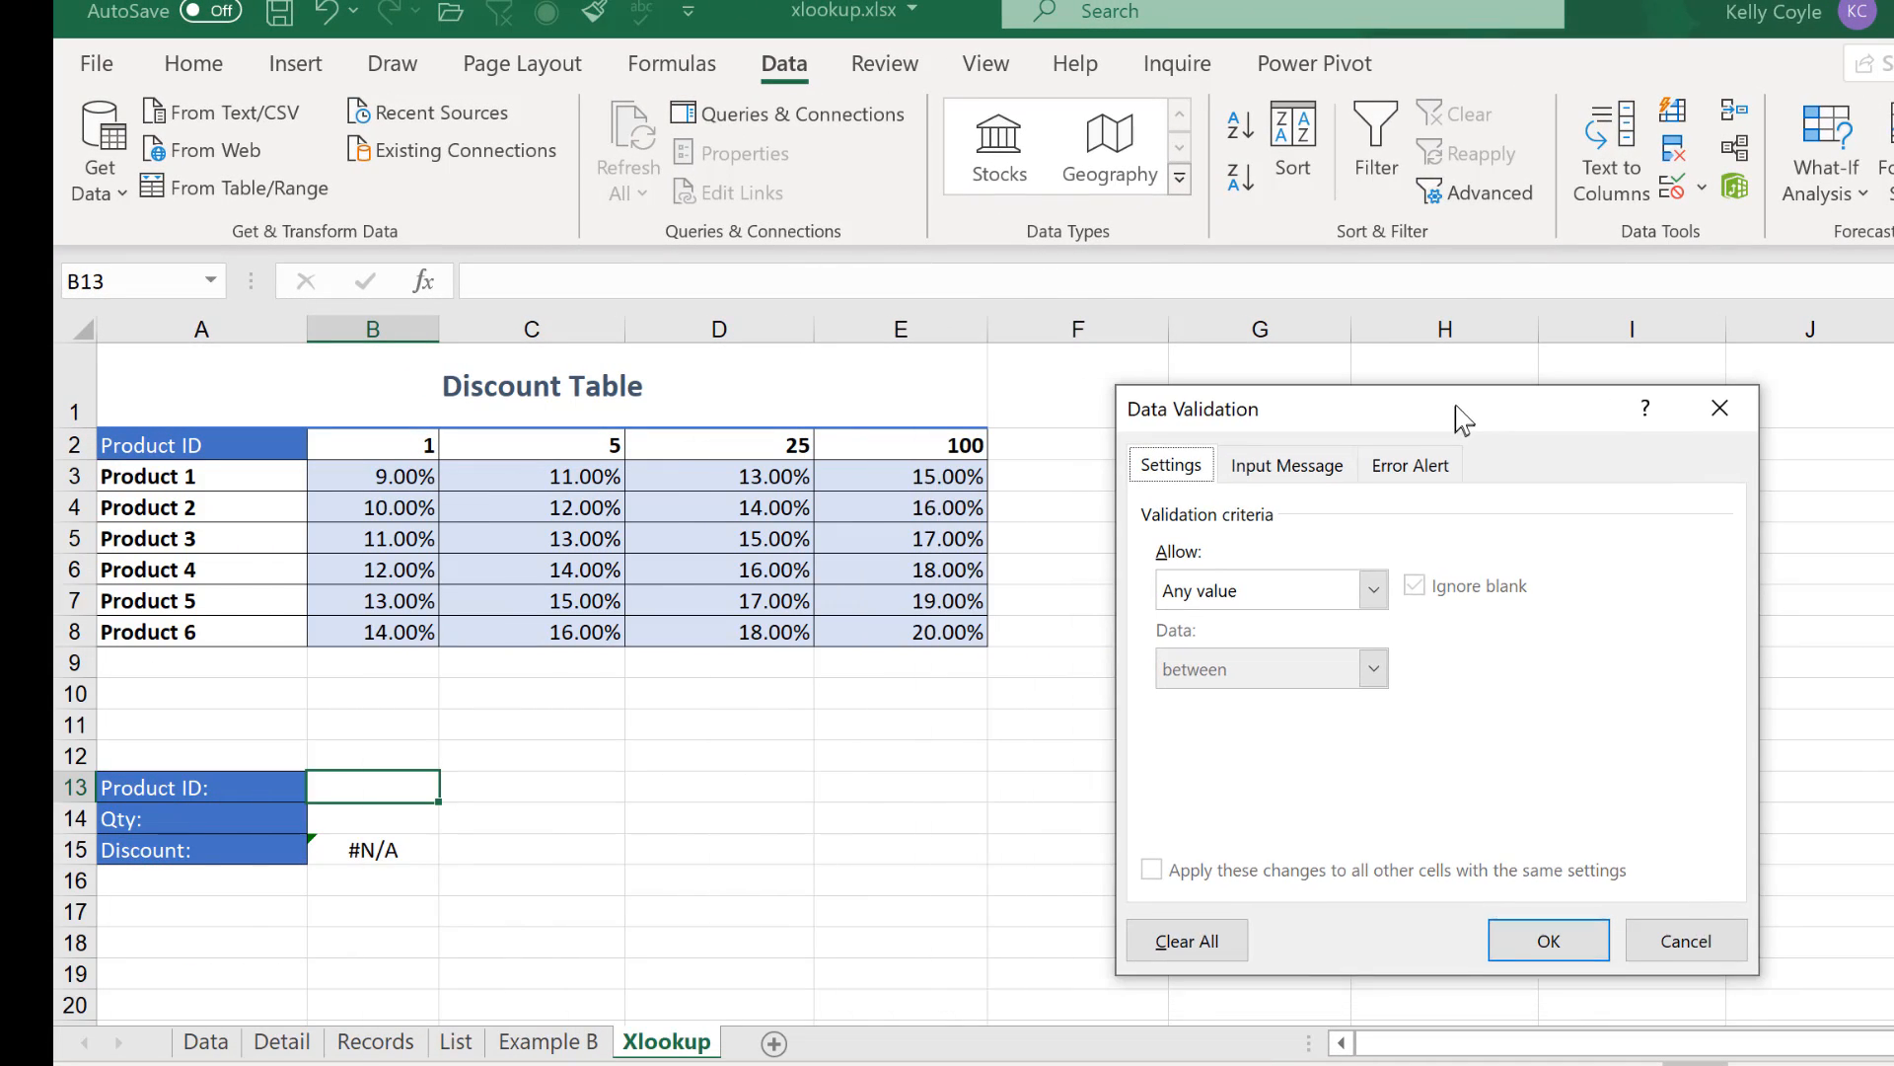
pyautogui.click(1374, 589)
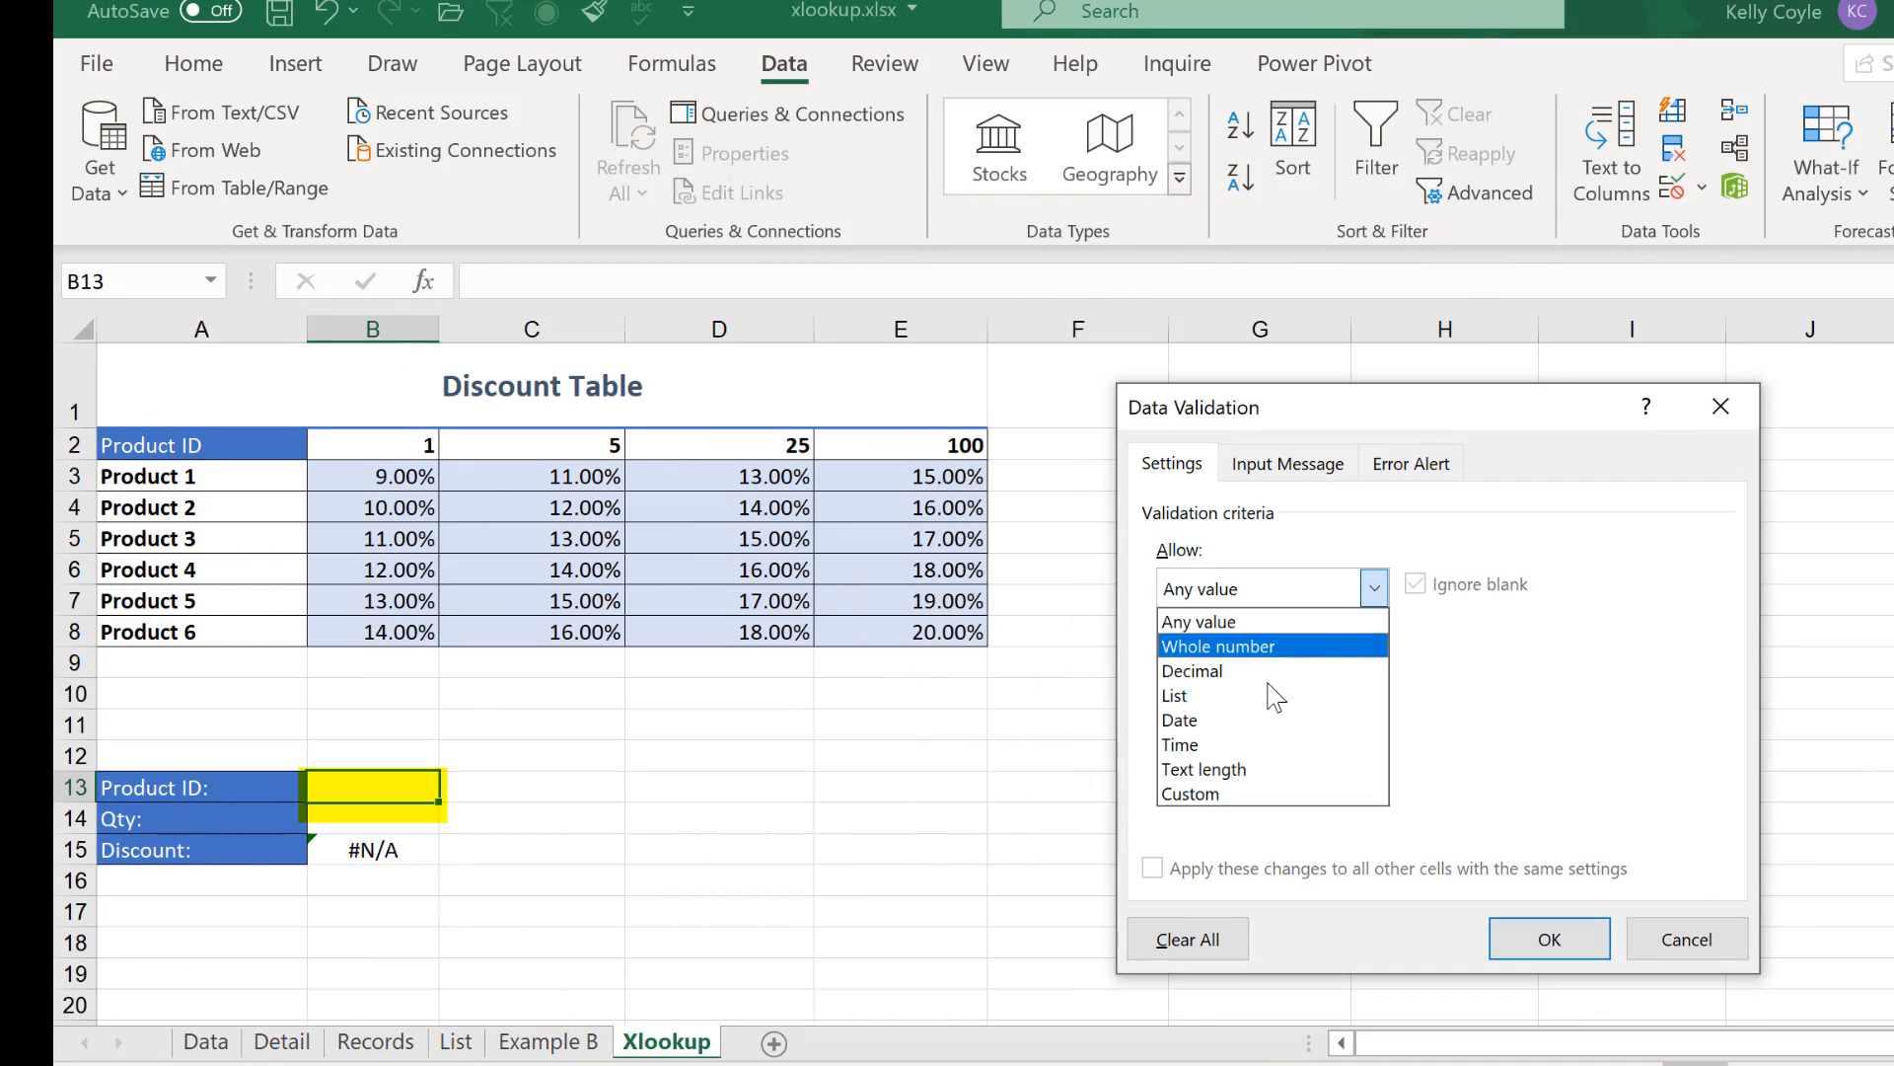
pyautogui.click(1224, 695)
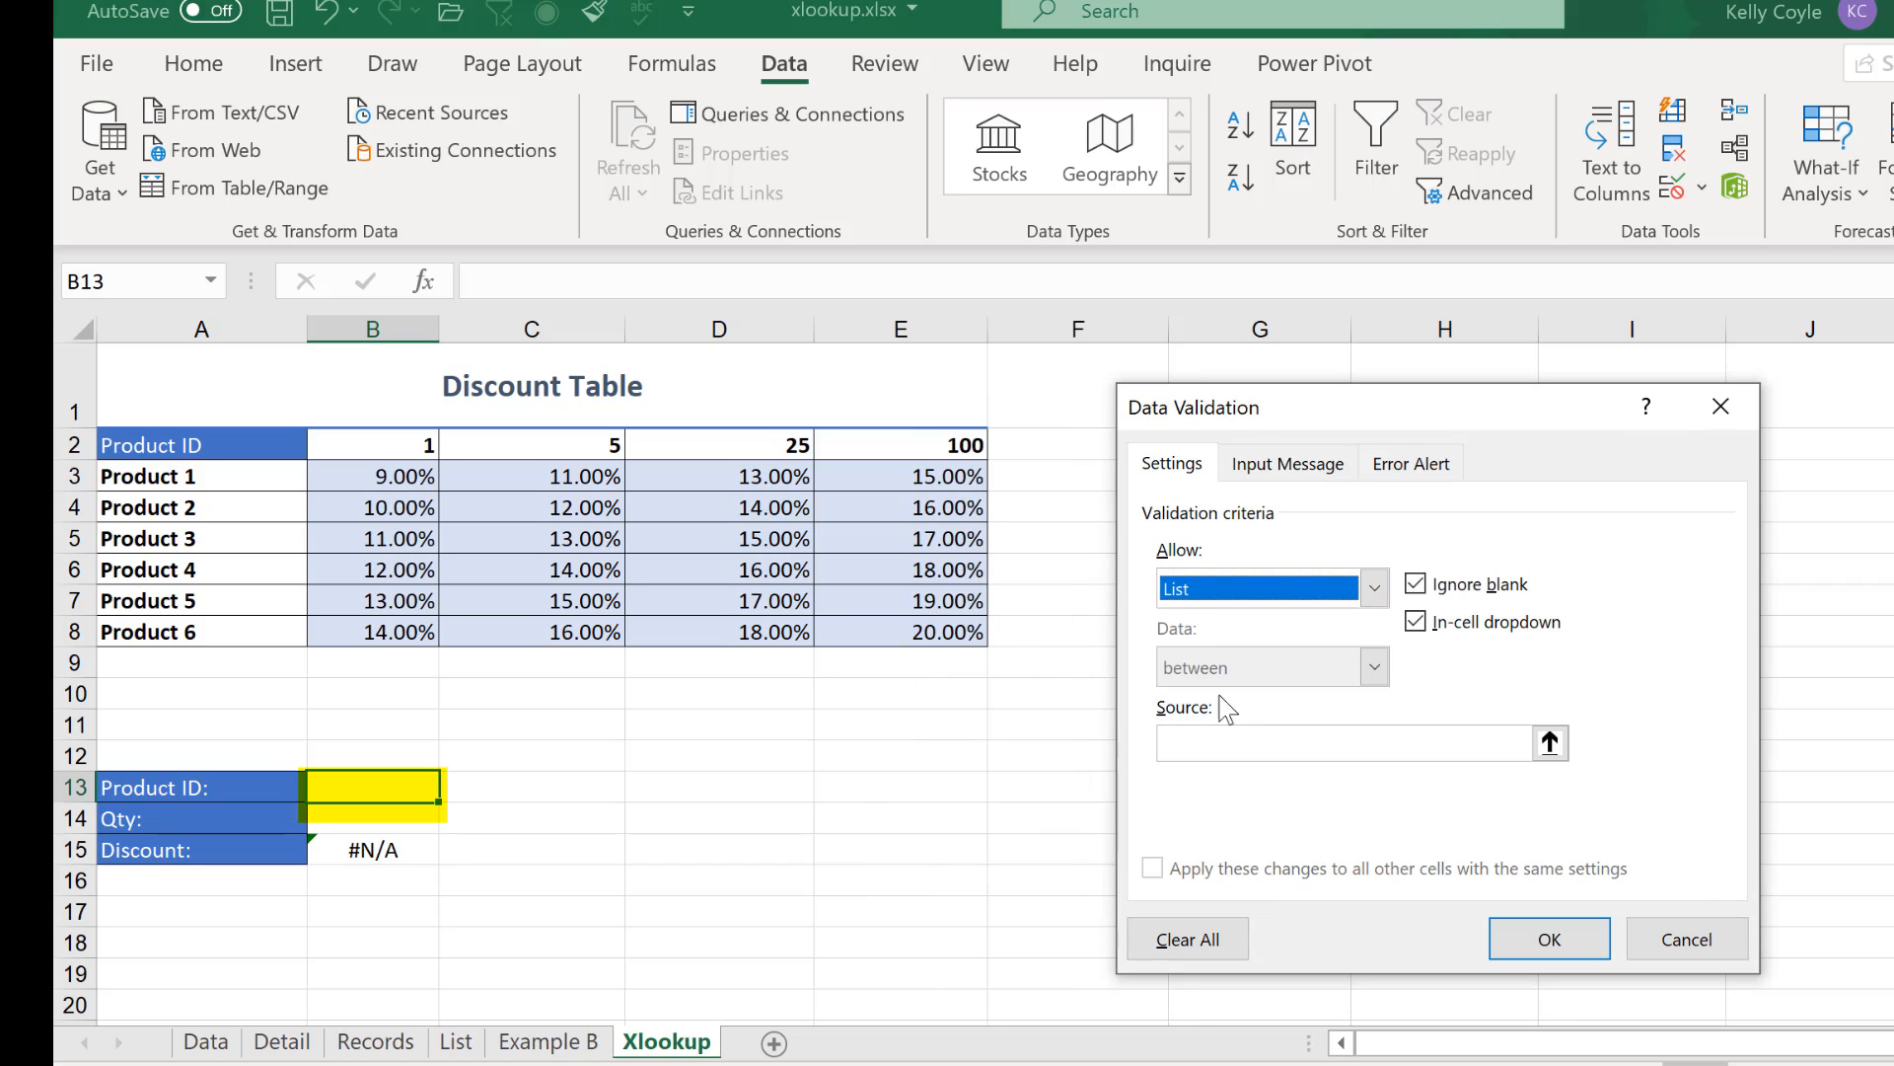
pyautogui.click(1551, 744)
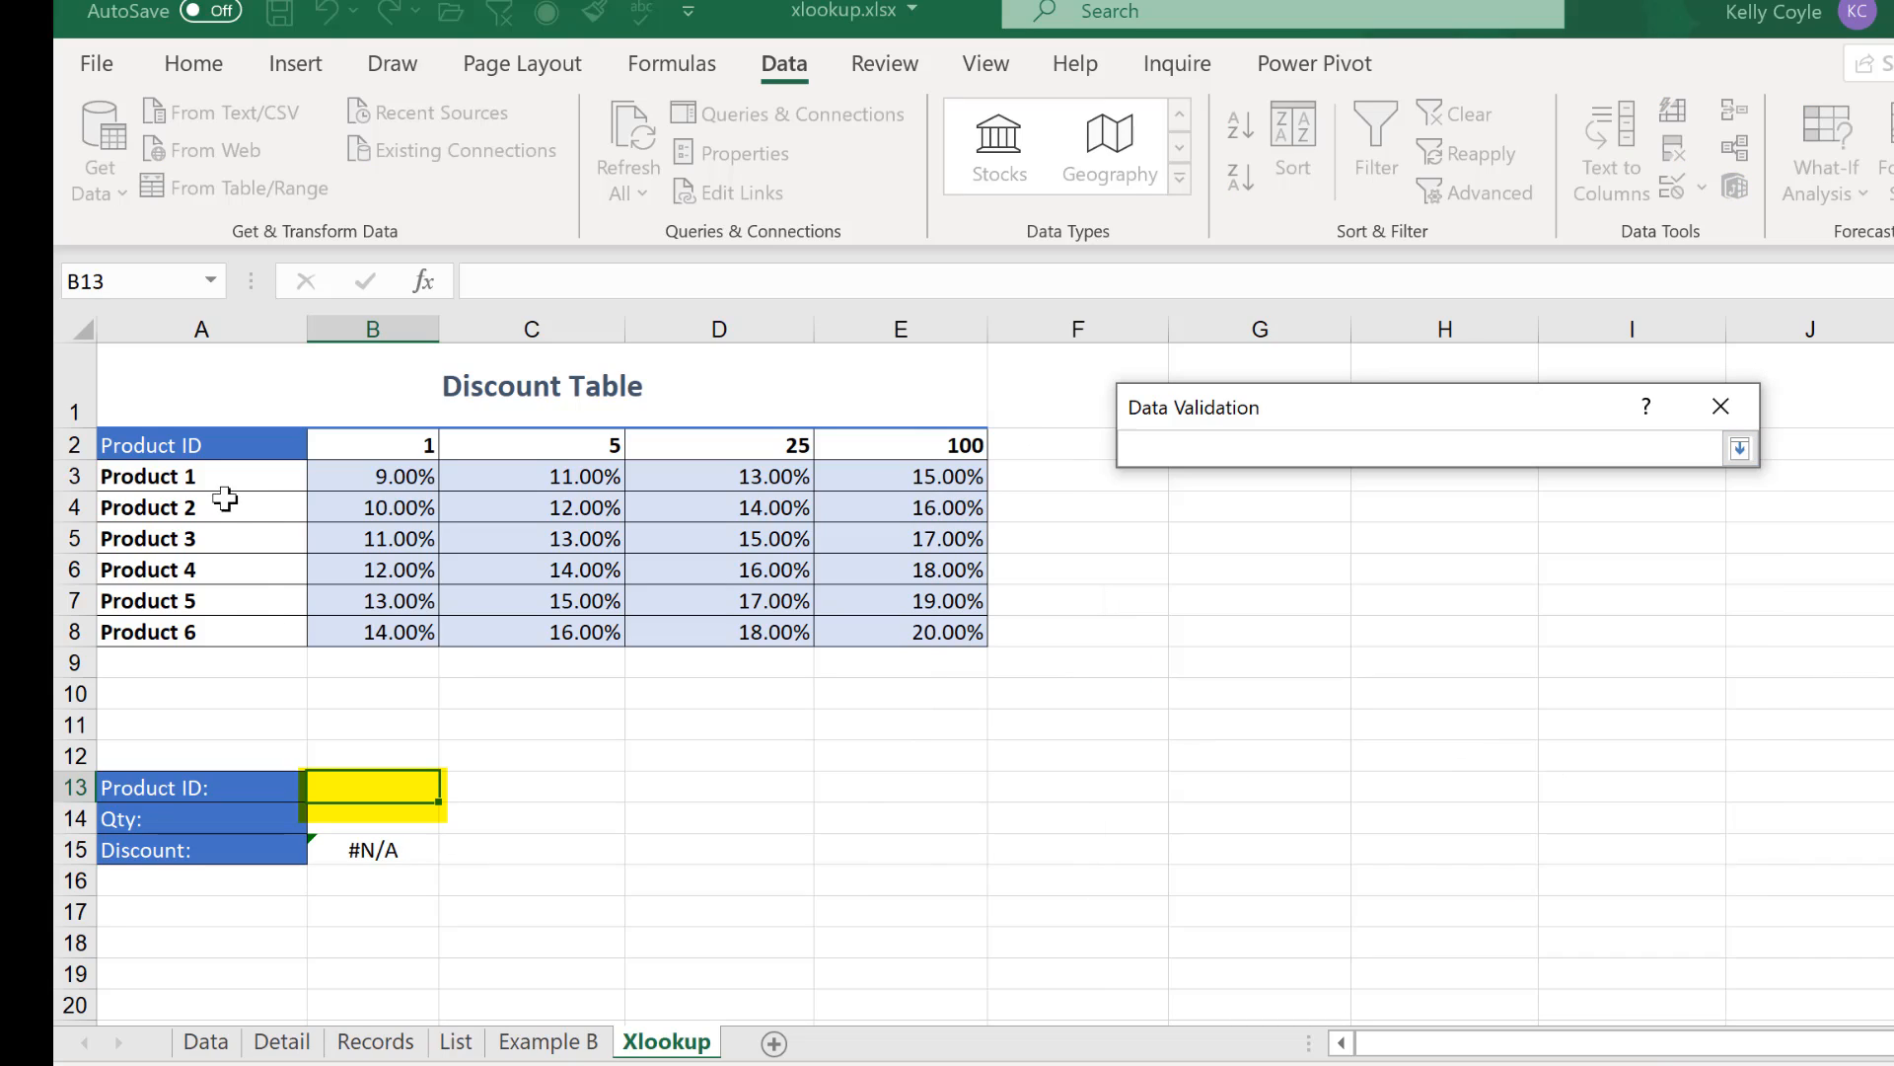
pyautogui.moveTo(225, 478); pyautogui.dragTo(232, 619)
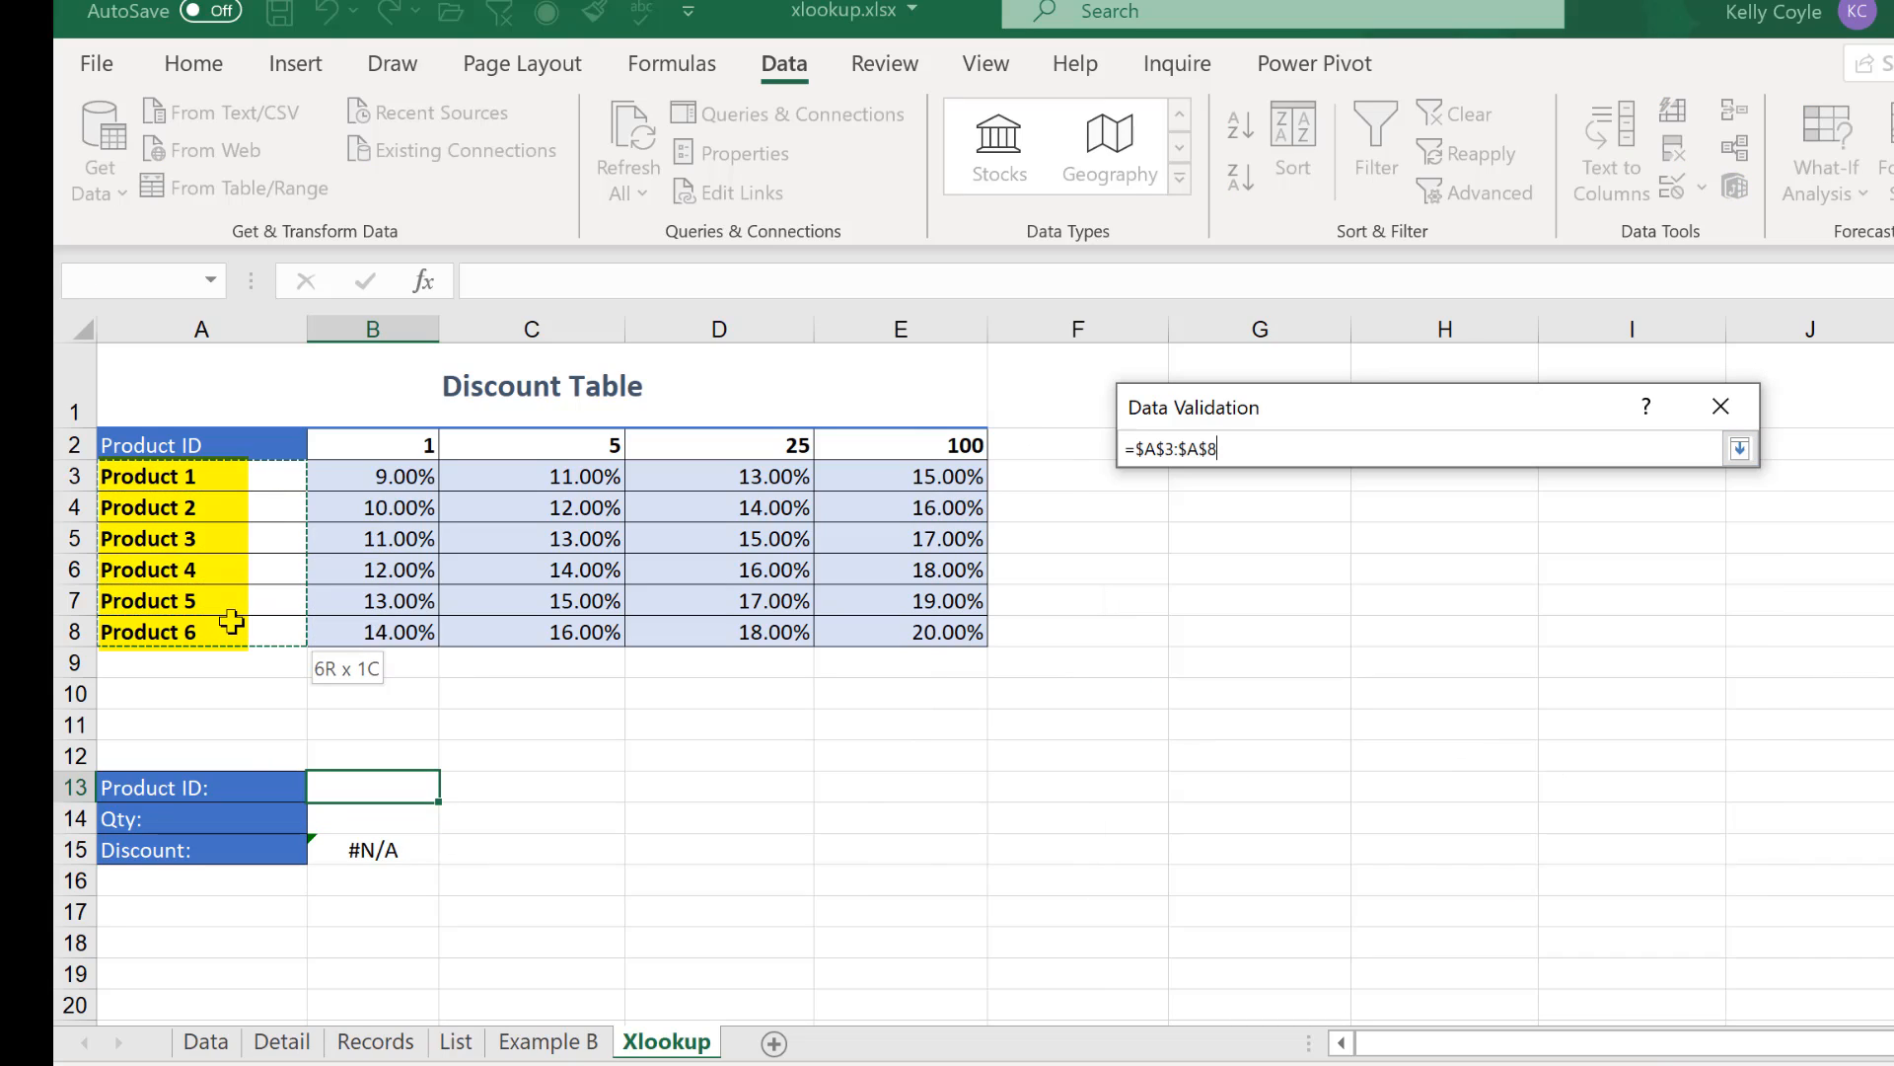
pyautogui.click(1740, 449)
pyautogui.click(1547, 939)
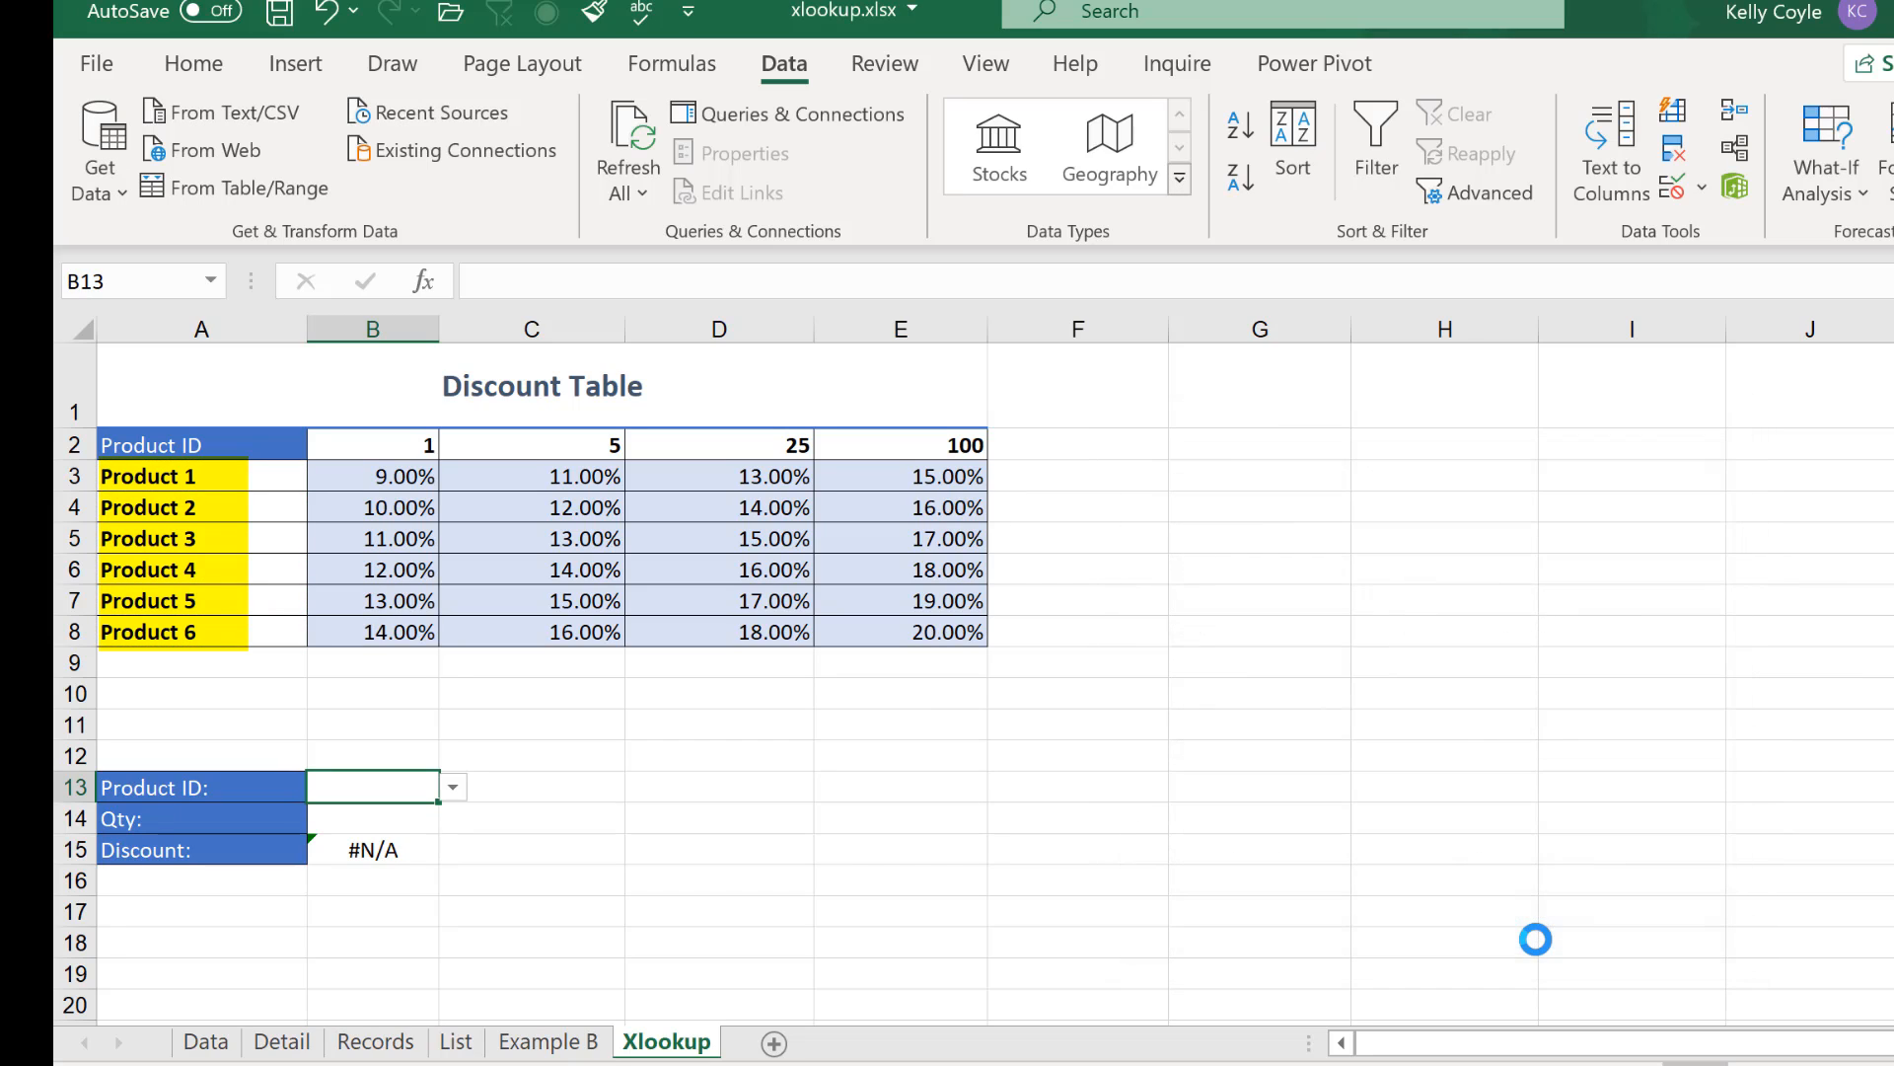
pyautogui.click(453, 786)
pyautogui.click(433, 816)
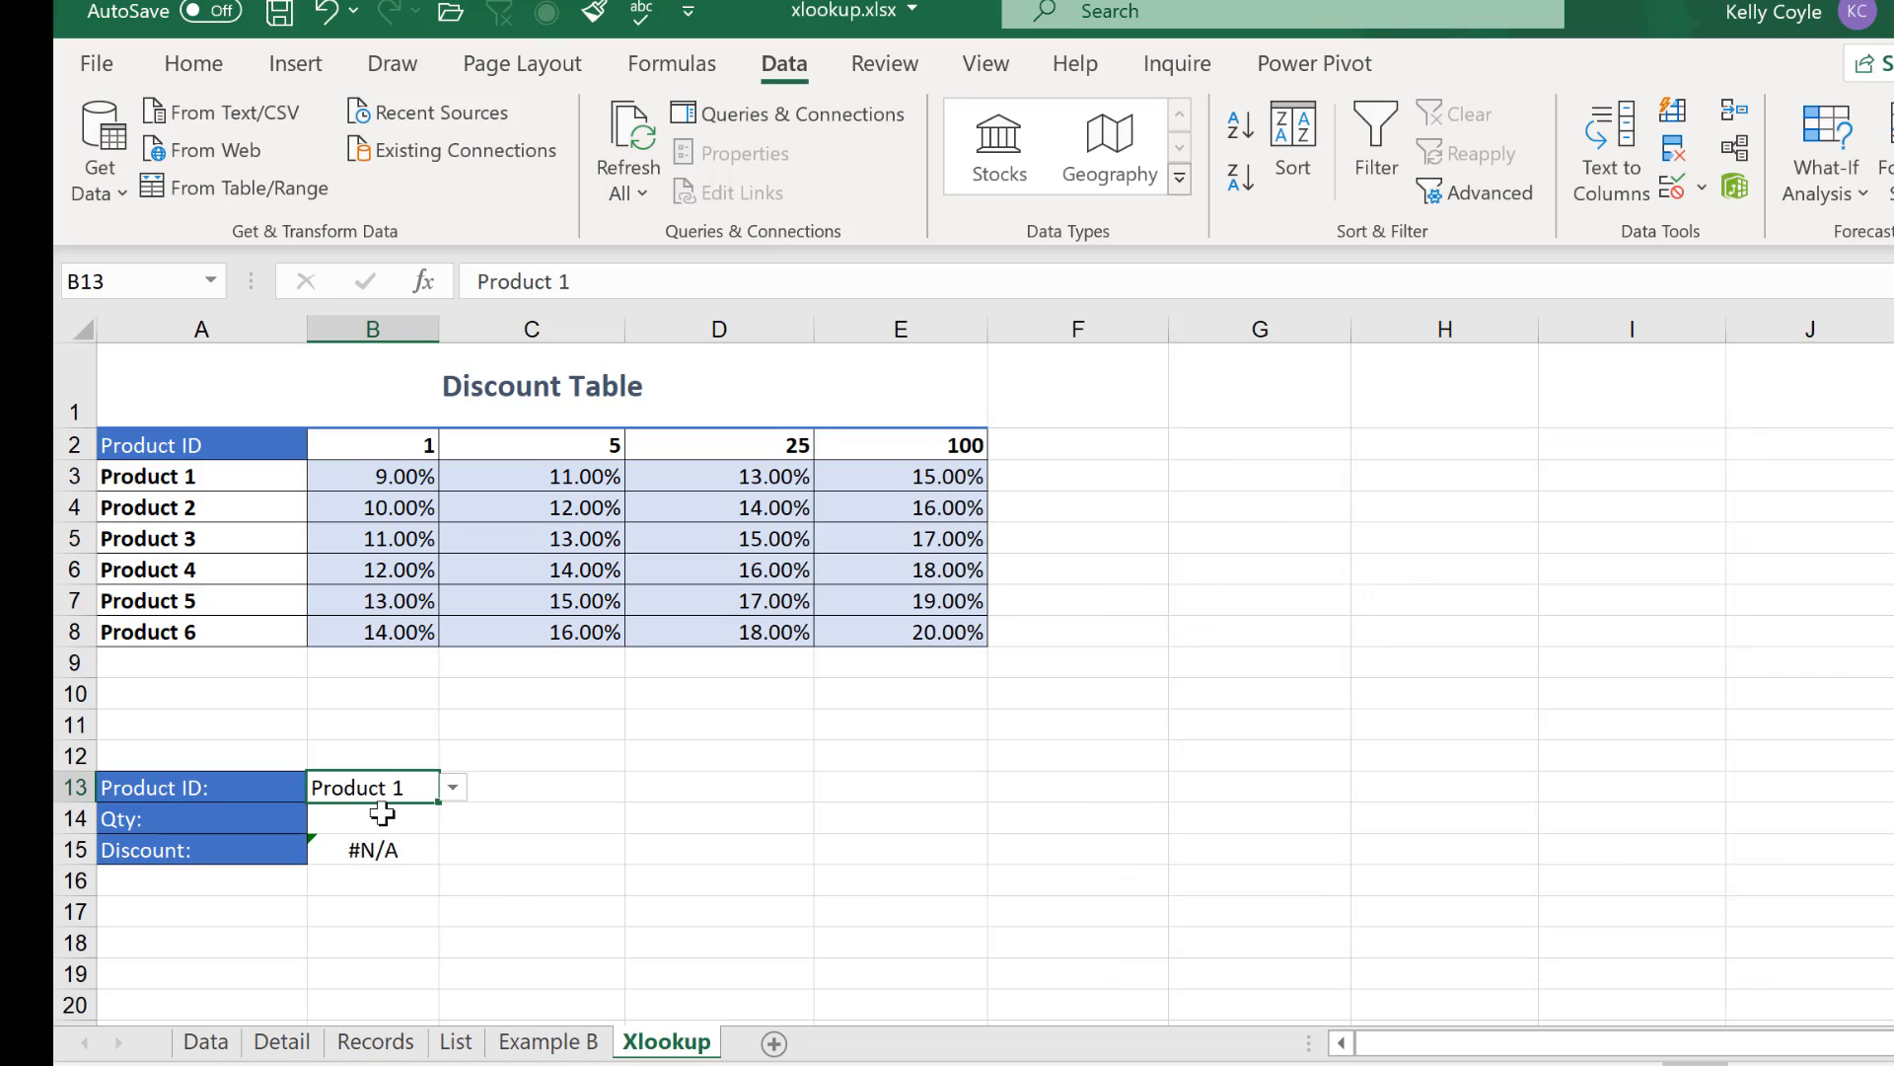
# - Add list data validation to Qty cell B14 with source =$B$2:$E$2, and choose 5 from its list
pyautogui.click(387, 817)
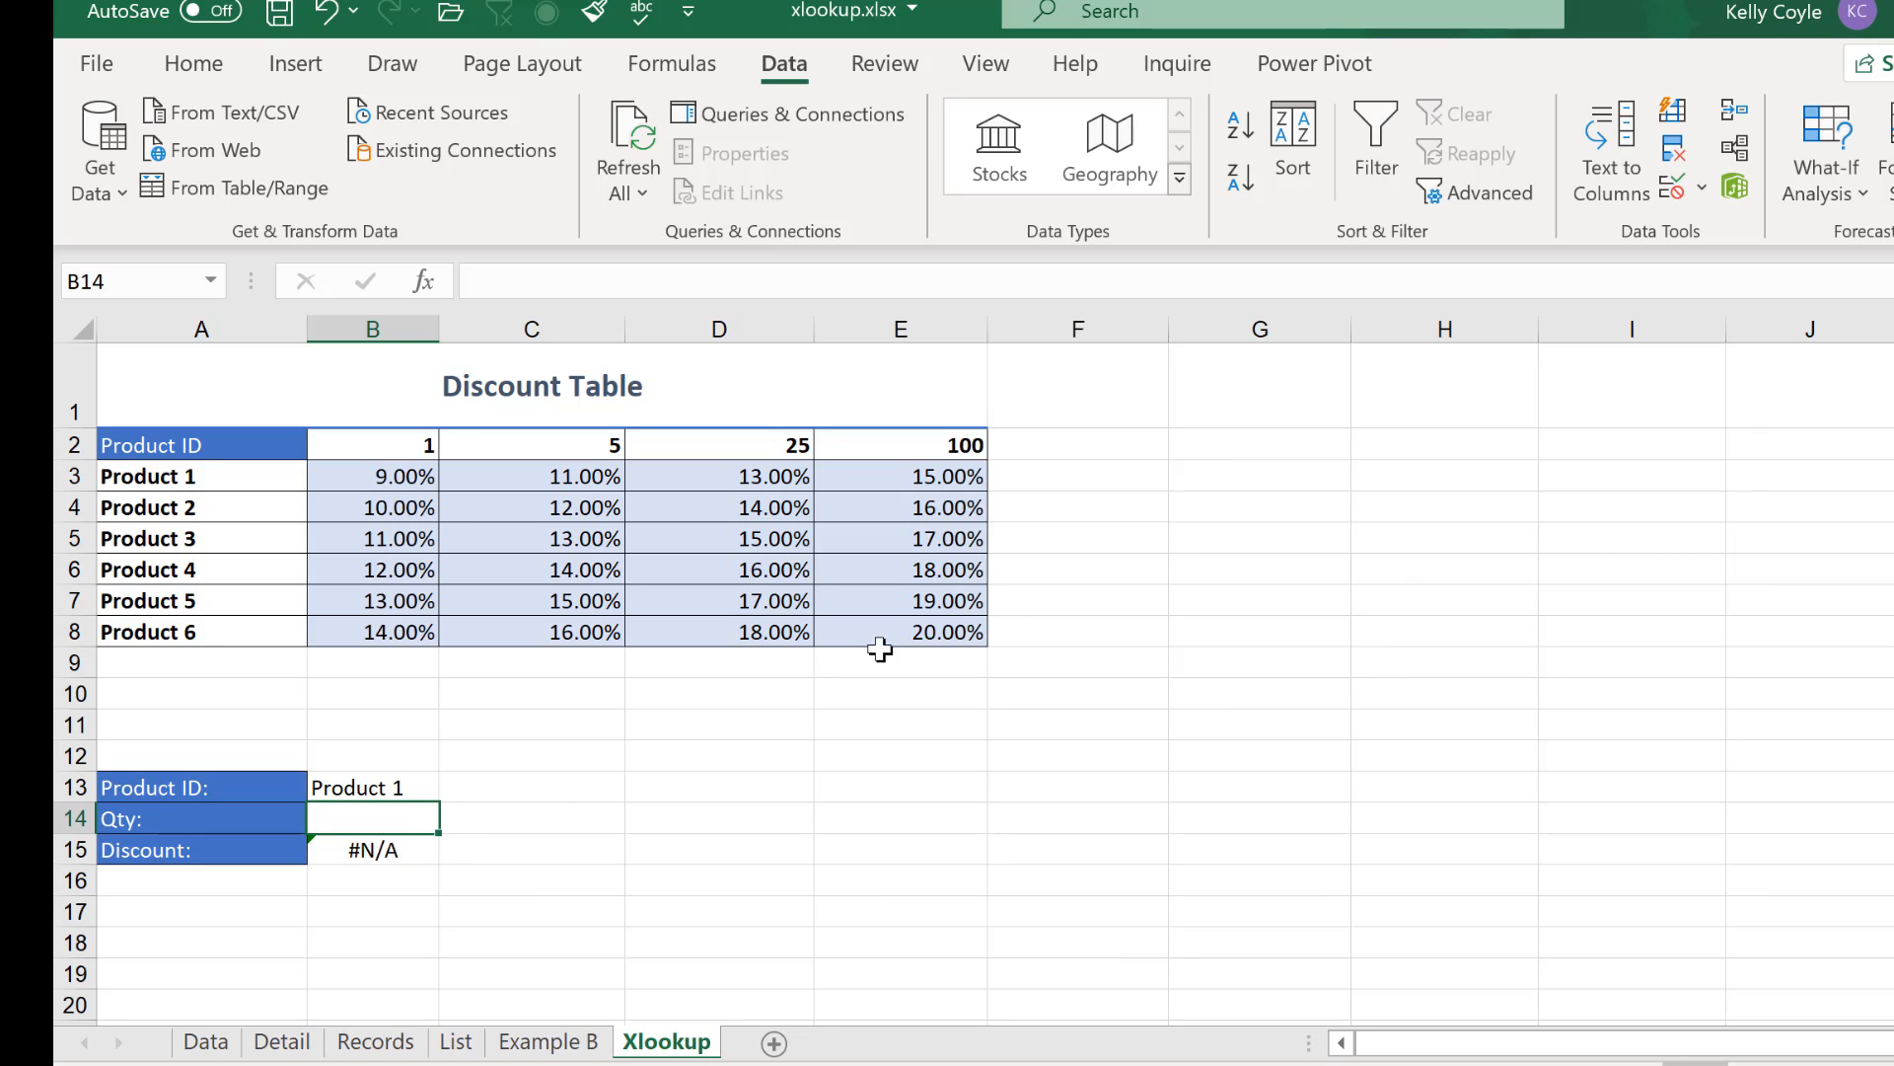
pyautogui.click(1700, 187)
pyautogui.click(1790, 233)
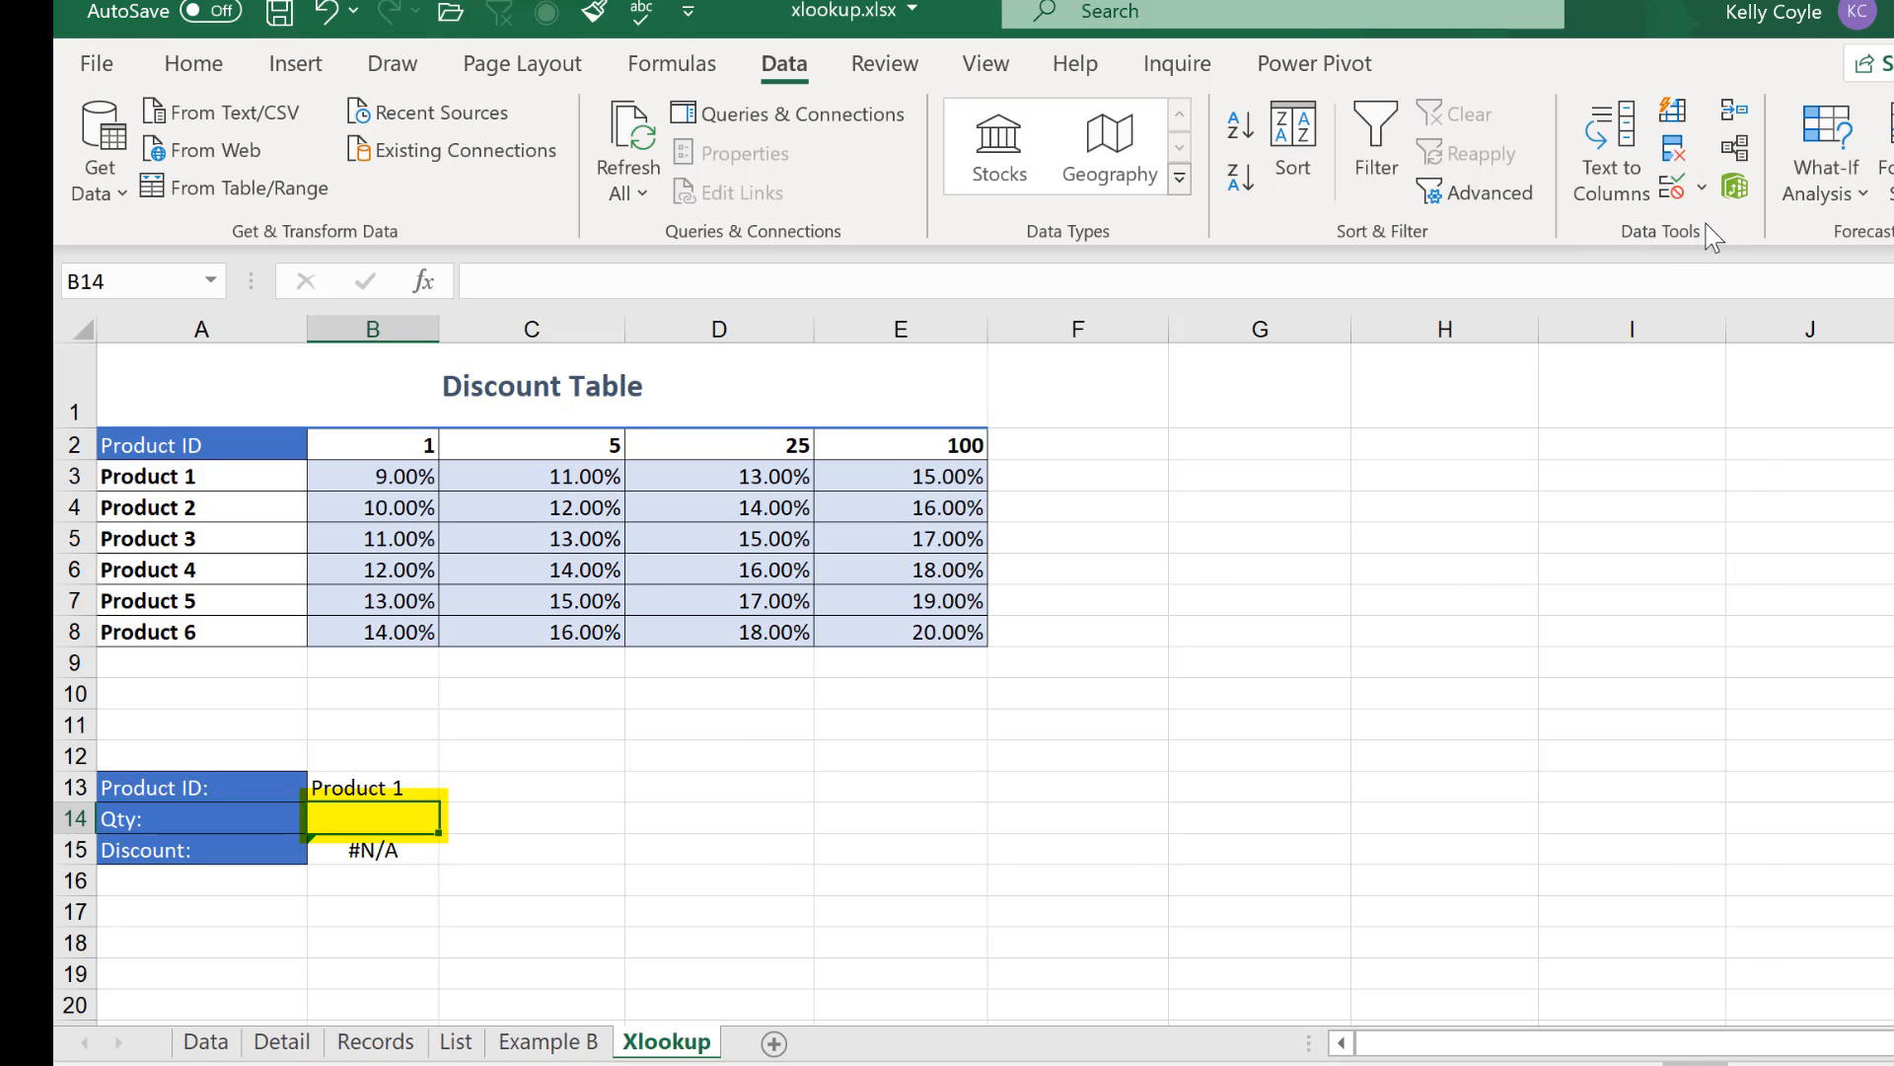
pyautogui.click(1374, 592)
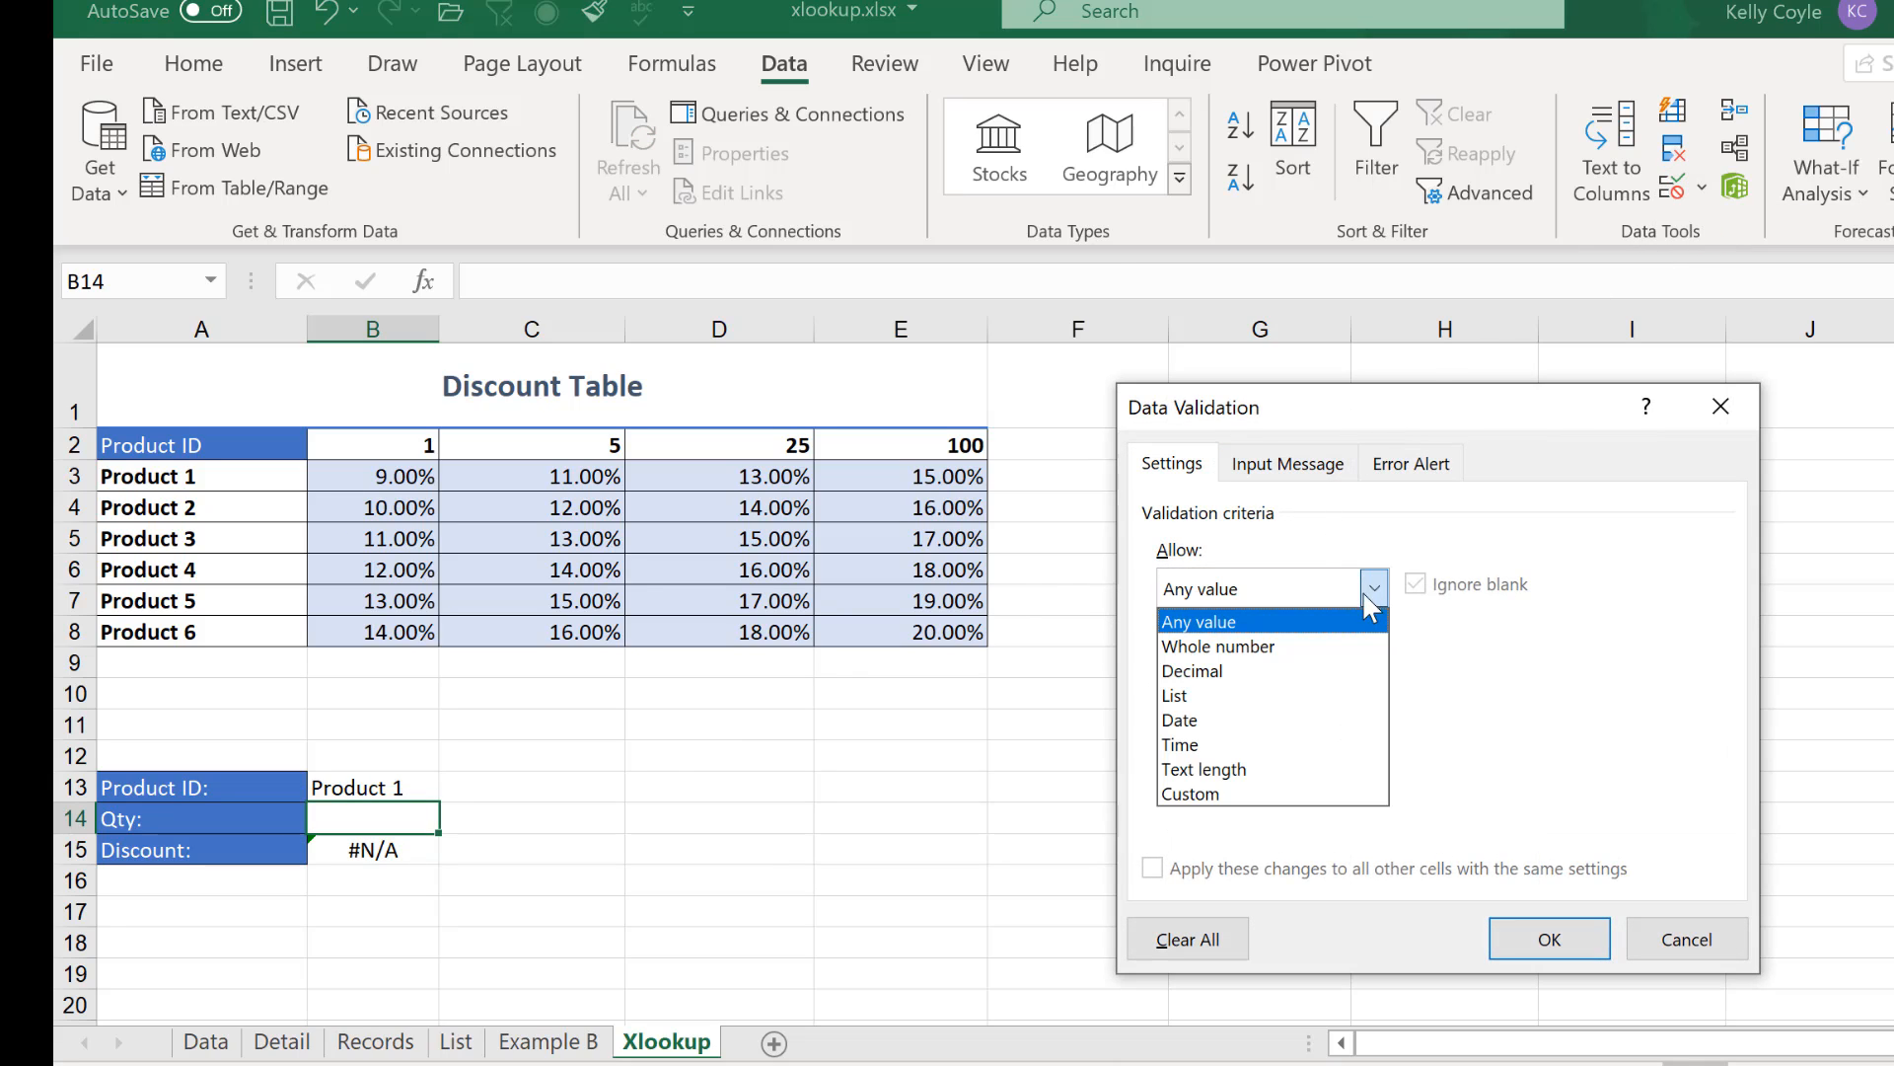
pyautogui.click(1280, 691)
pyautogui.click(1310, 735)
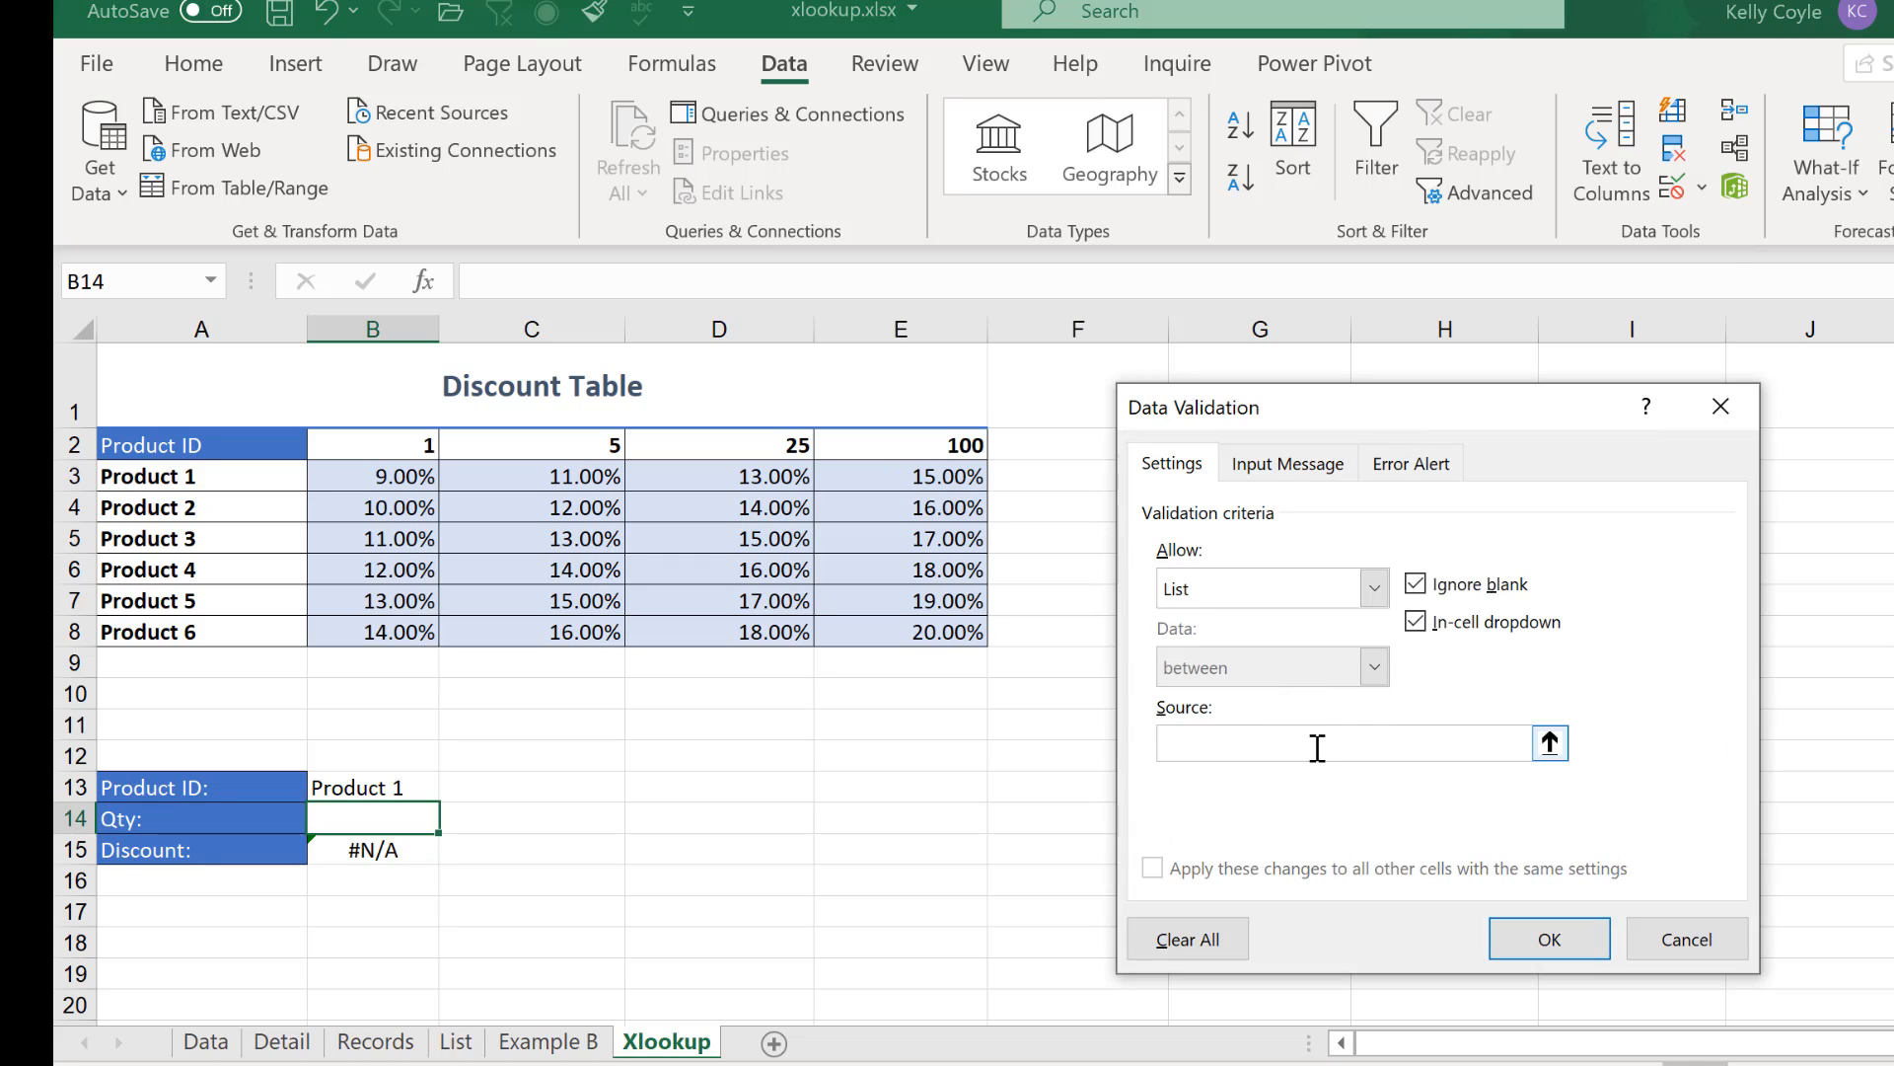
pyautogui.moveTo(365, 447); pyautogui.dragTo(903, 442)
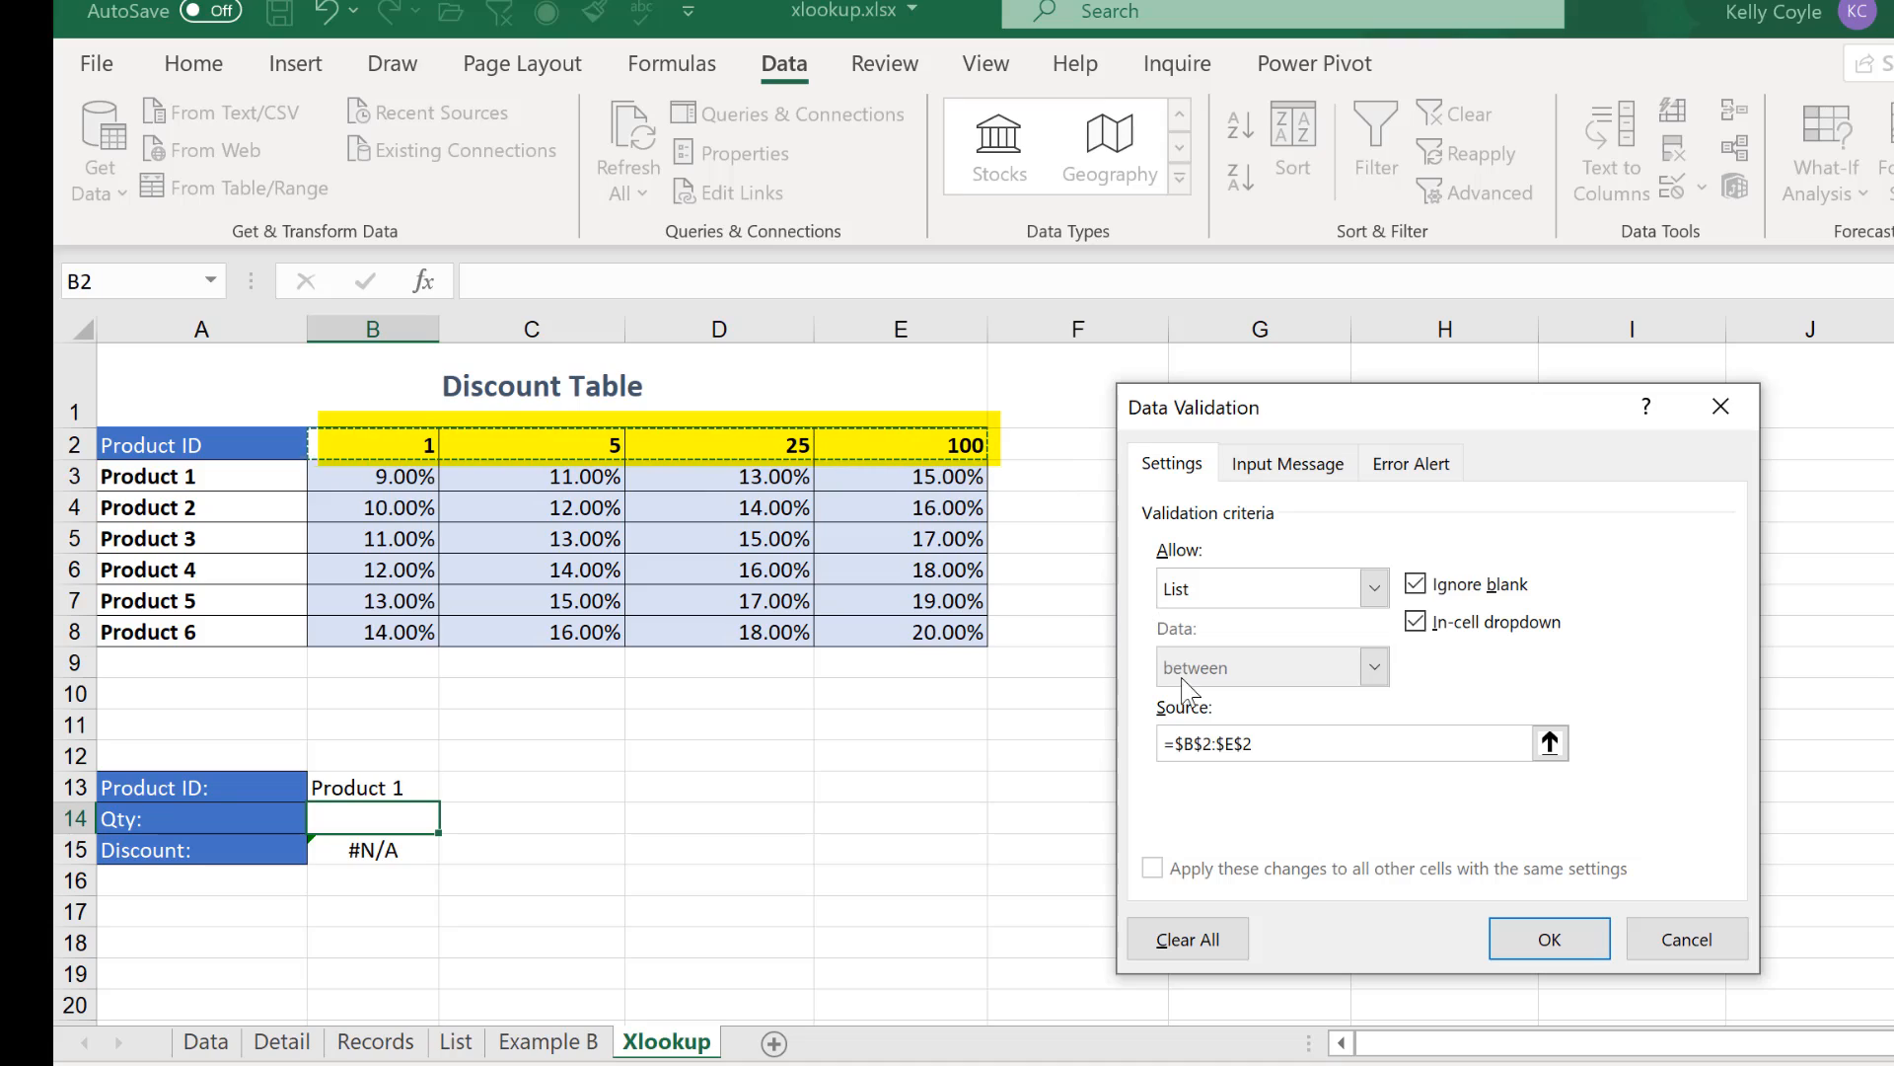
pyautogui.click(1549, 938)
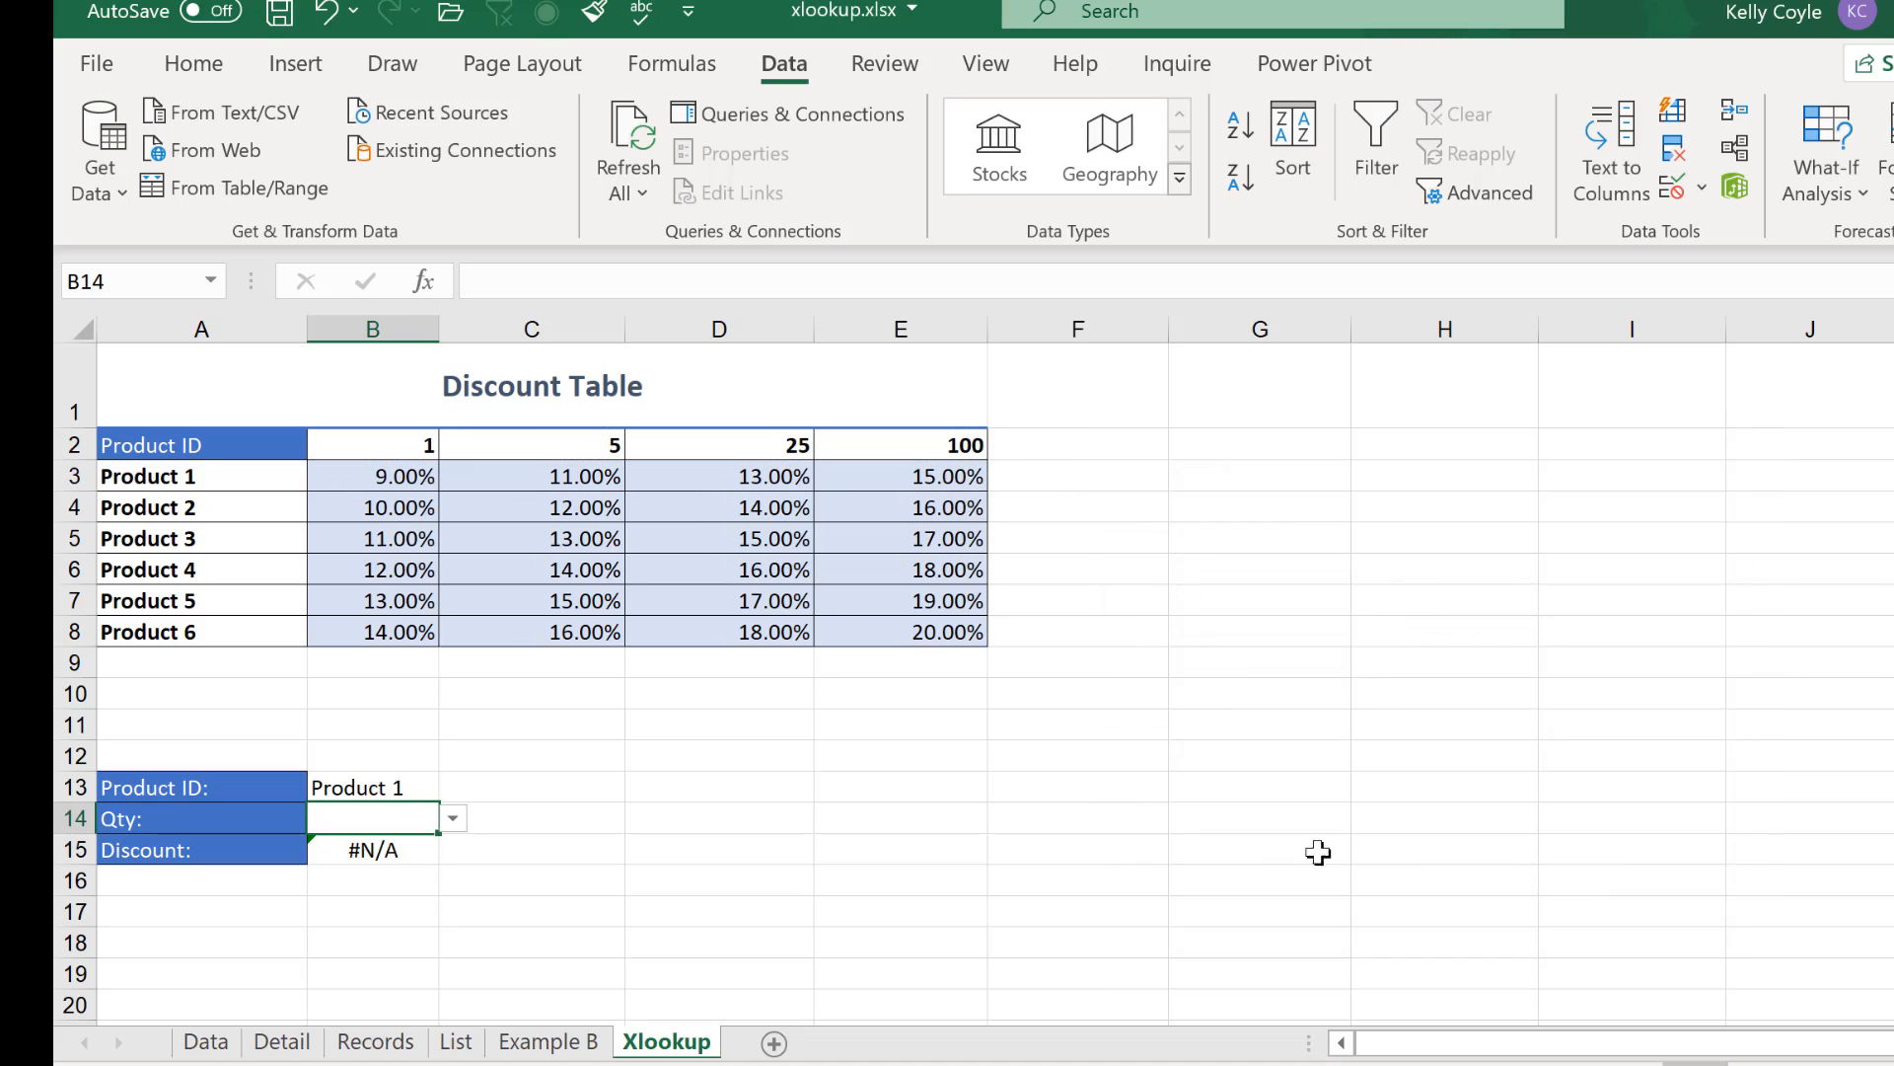
pyautogui.click(463, 825)
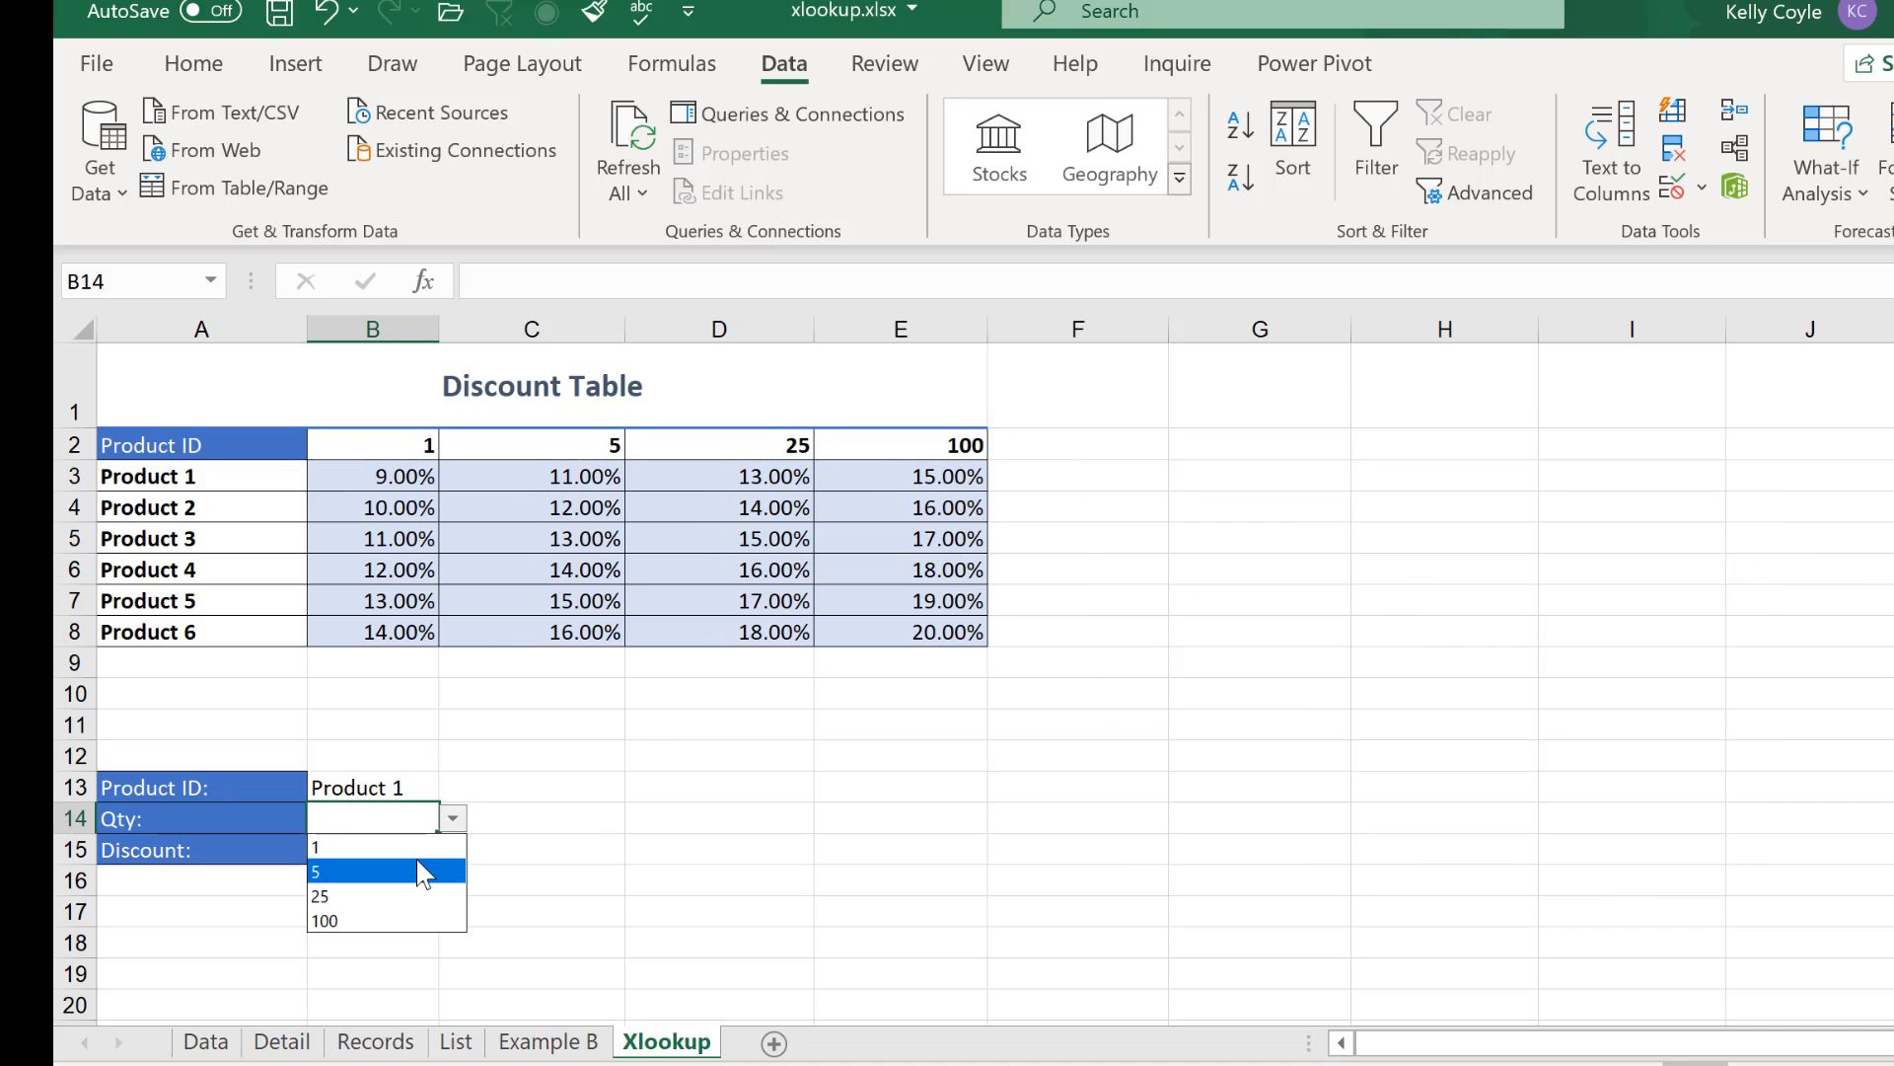
pyautogui.click(426, 864)
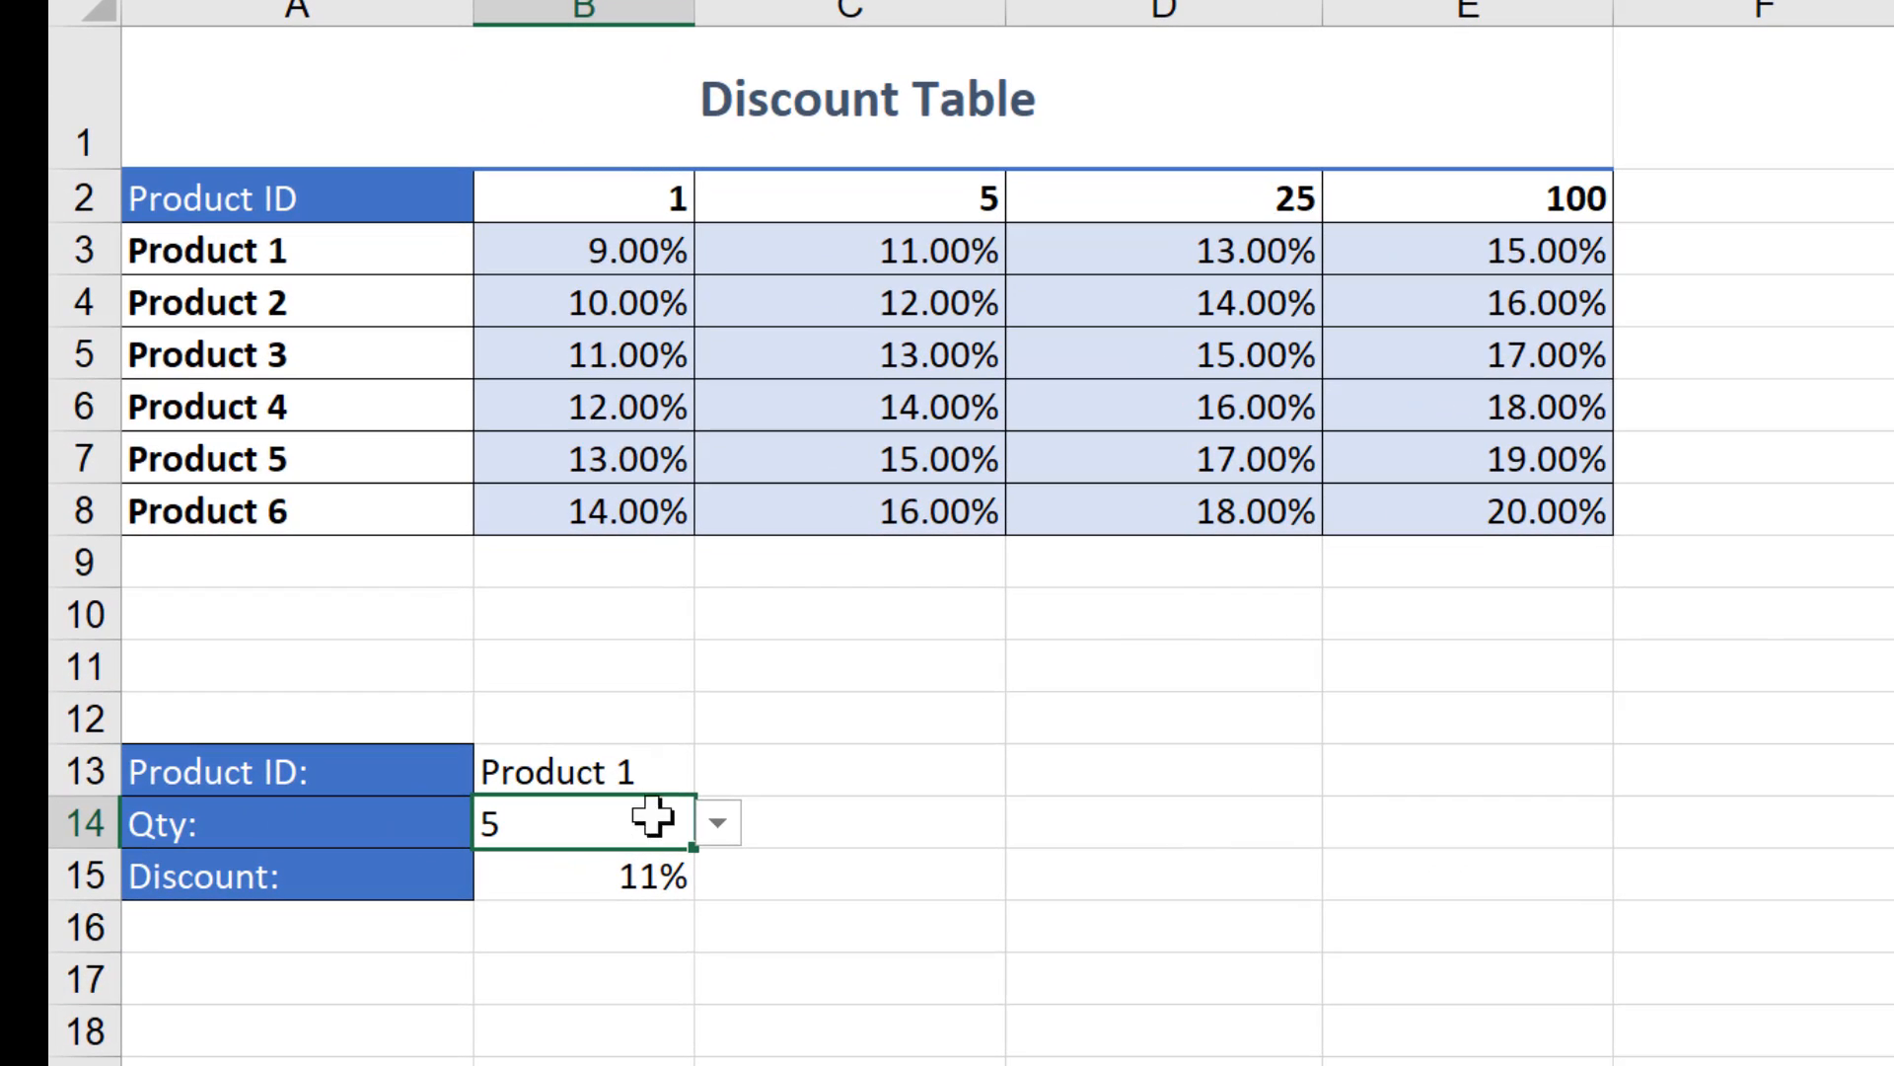
# - Change the Product ID in B13 to Product 5 and check the discount against the table's quantity 5 column
pyautogui.click(629, 765)
pyautogui.click(718, 771)
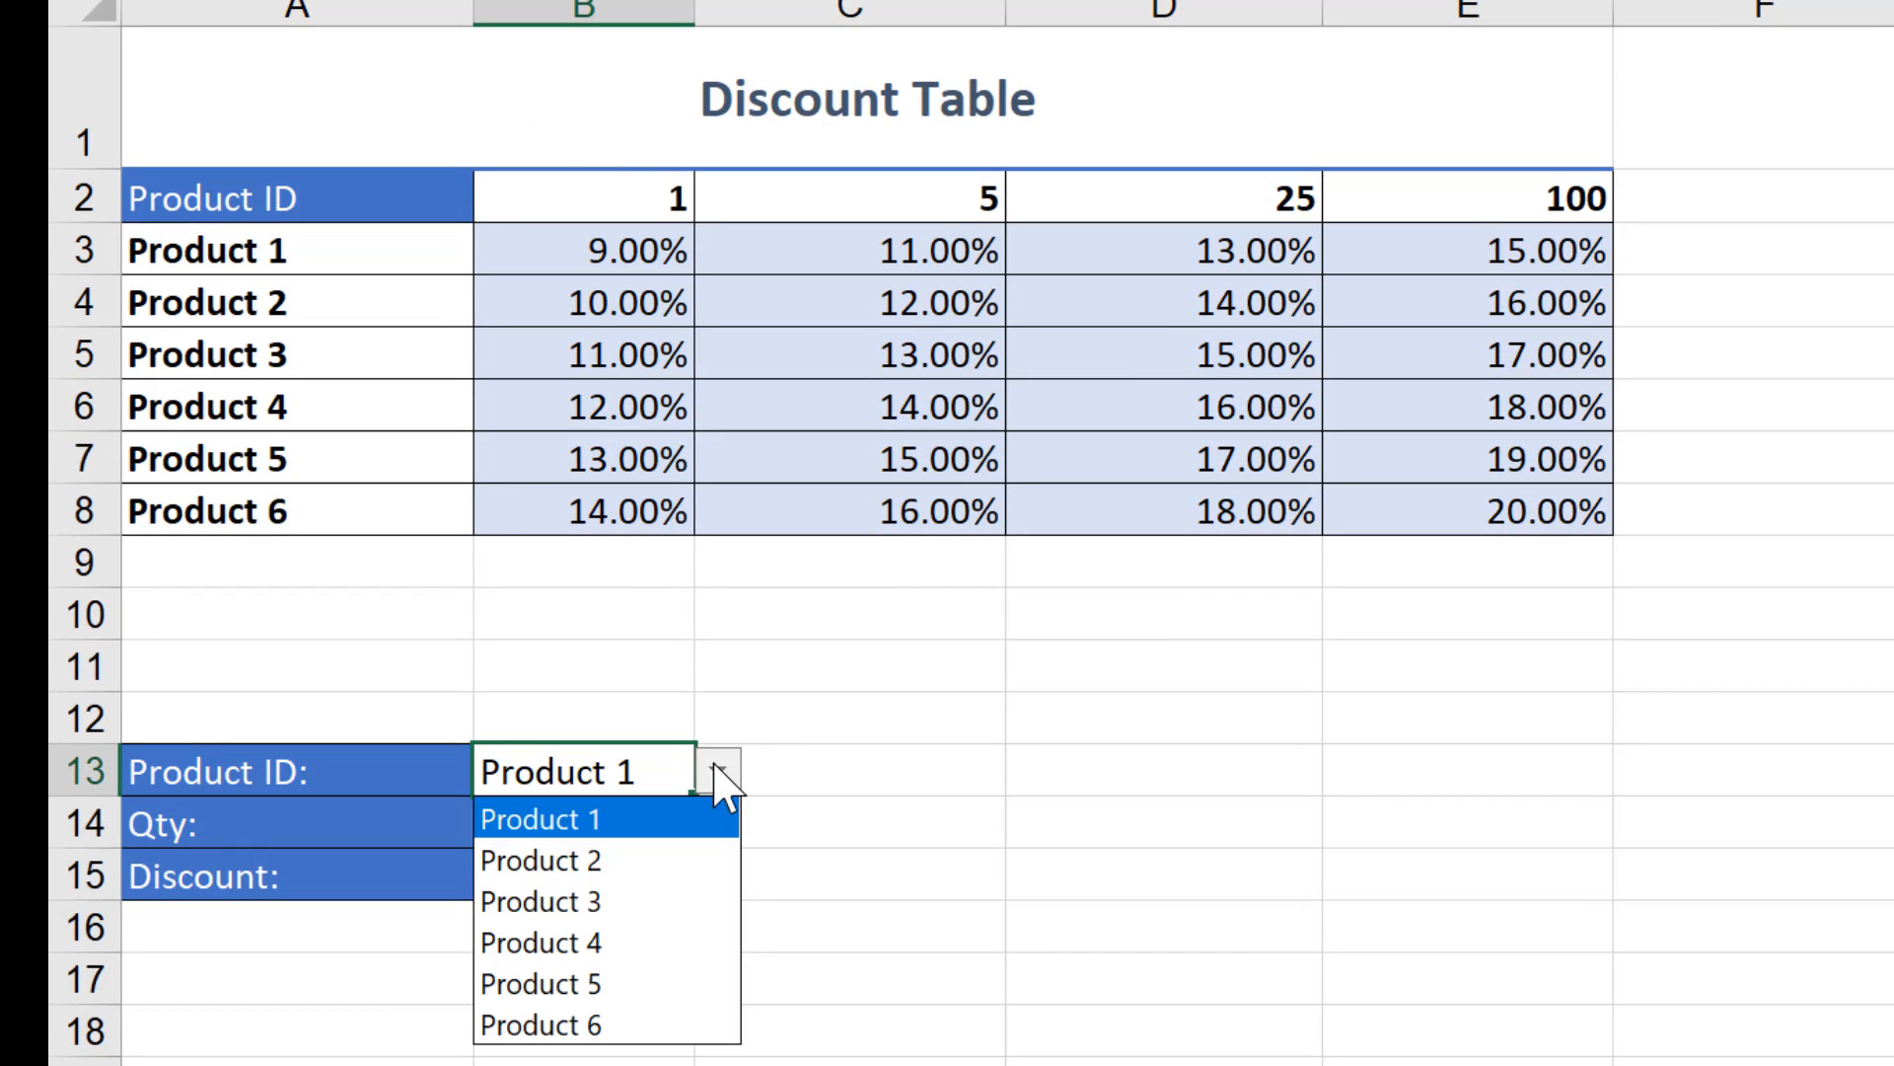
pyautogui.click(607, 984)
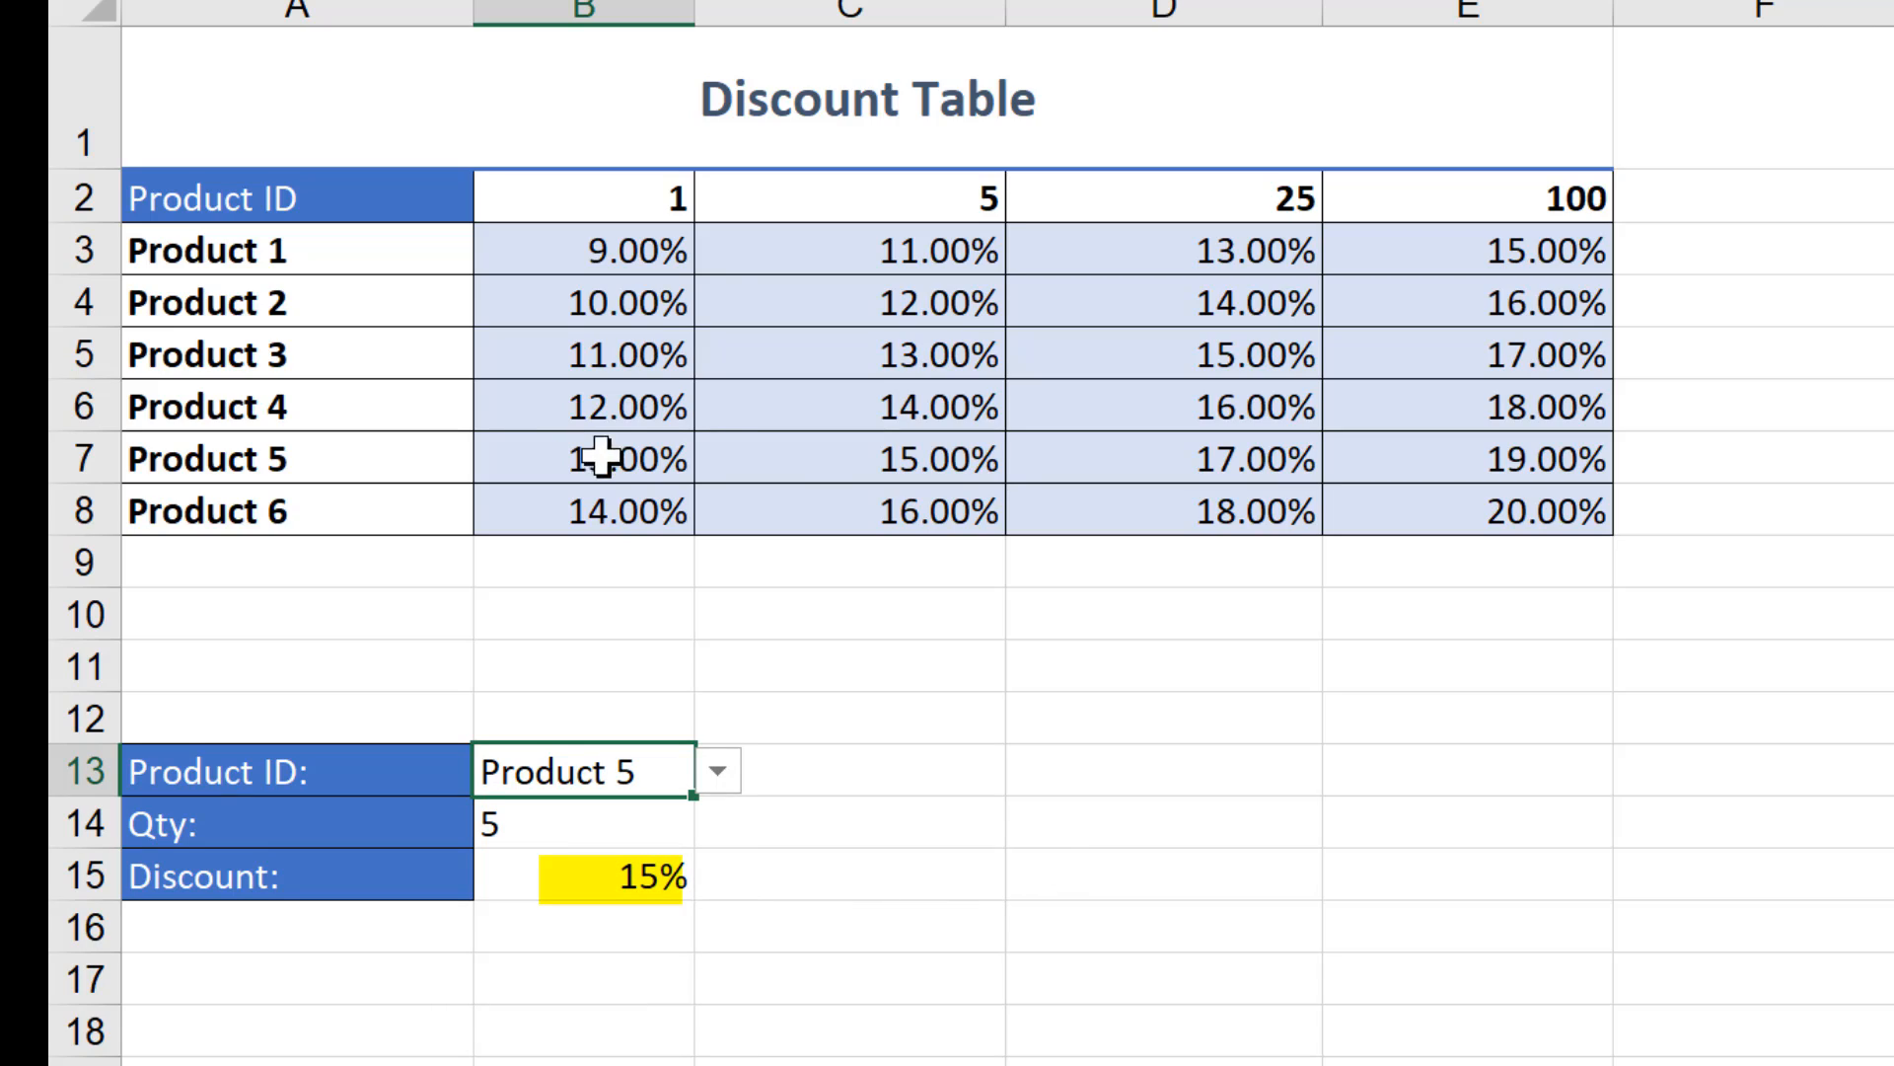
pyautogui.click(821, 465)
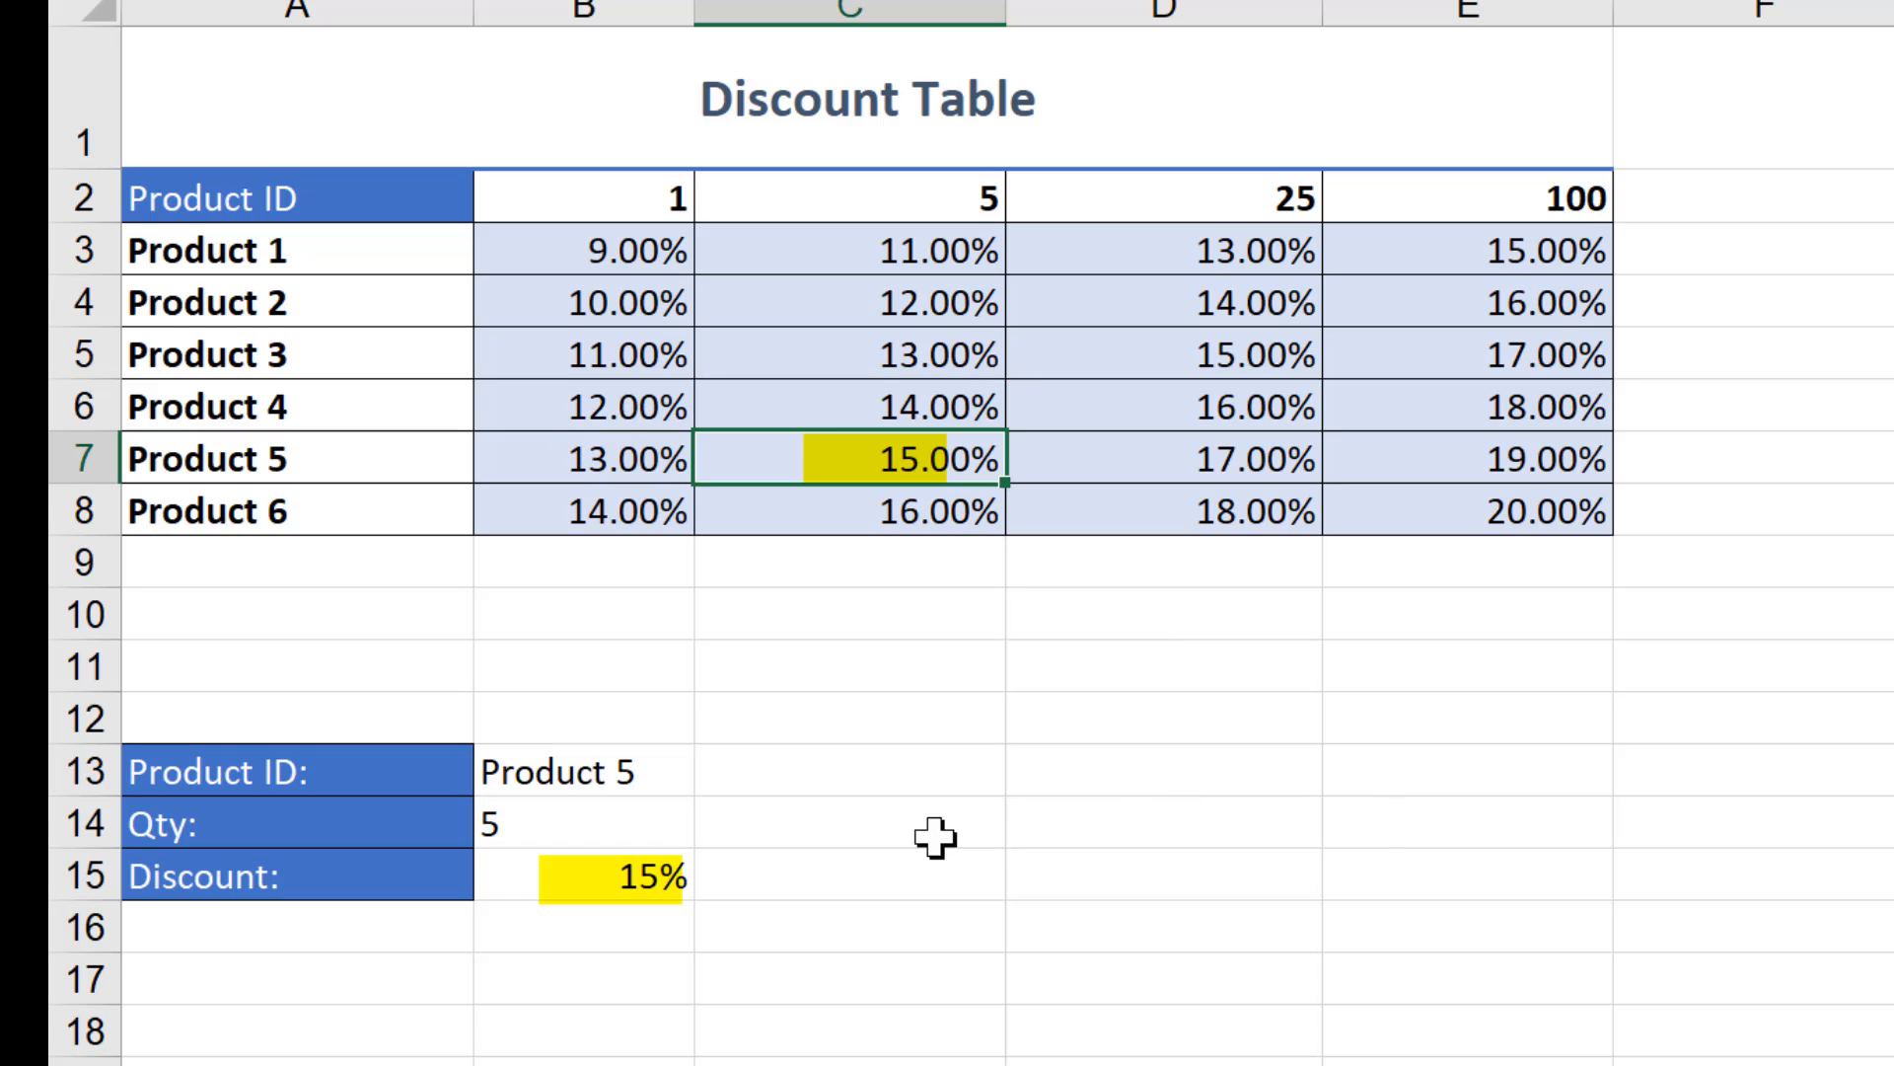
# - Change the Qty in B14 to 100 and check the discount against the Product 5 row of the table
pyautogui.click(632, 832)
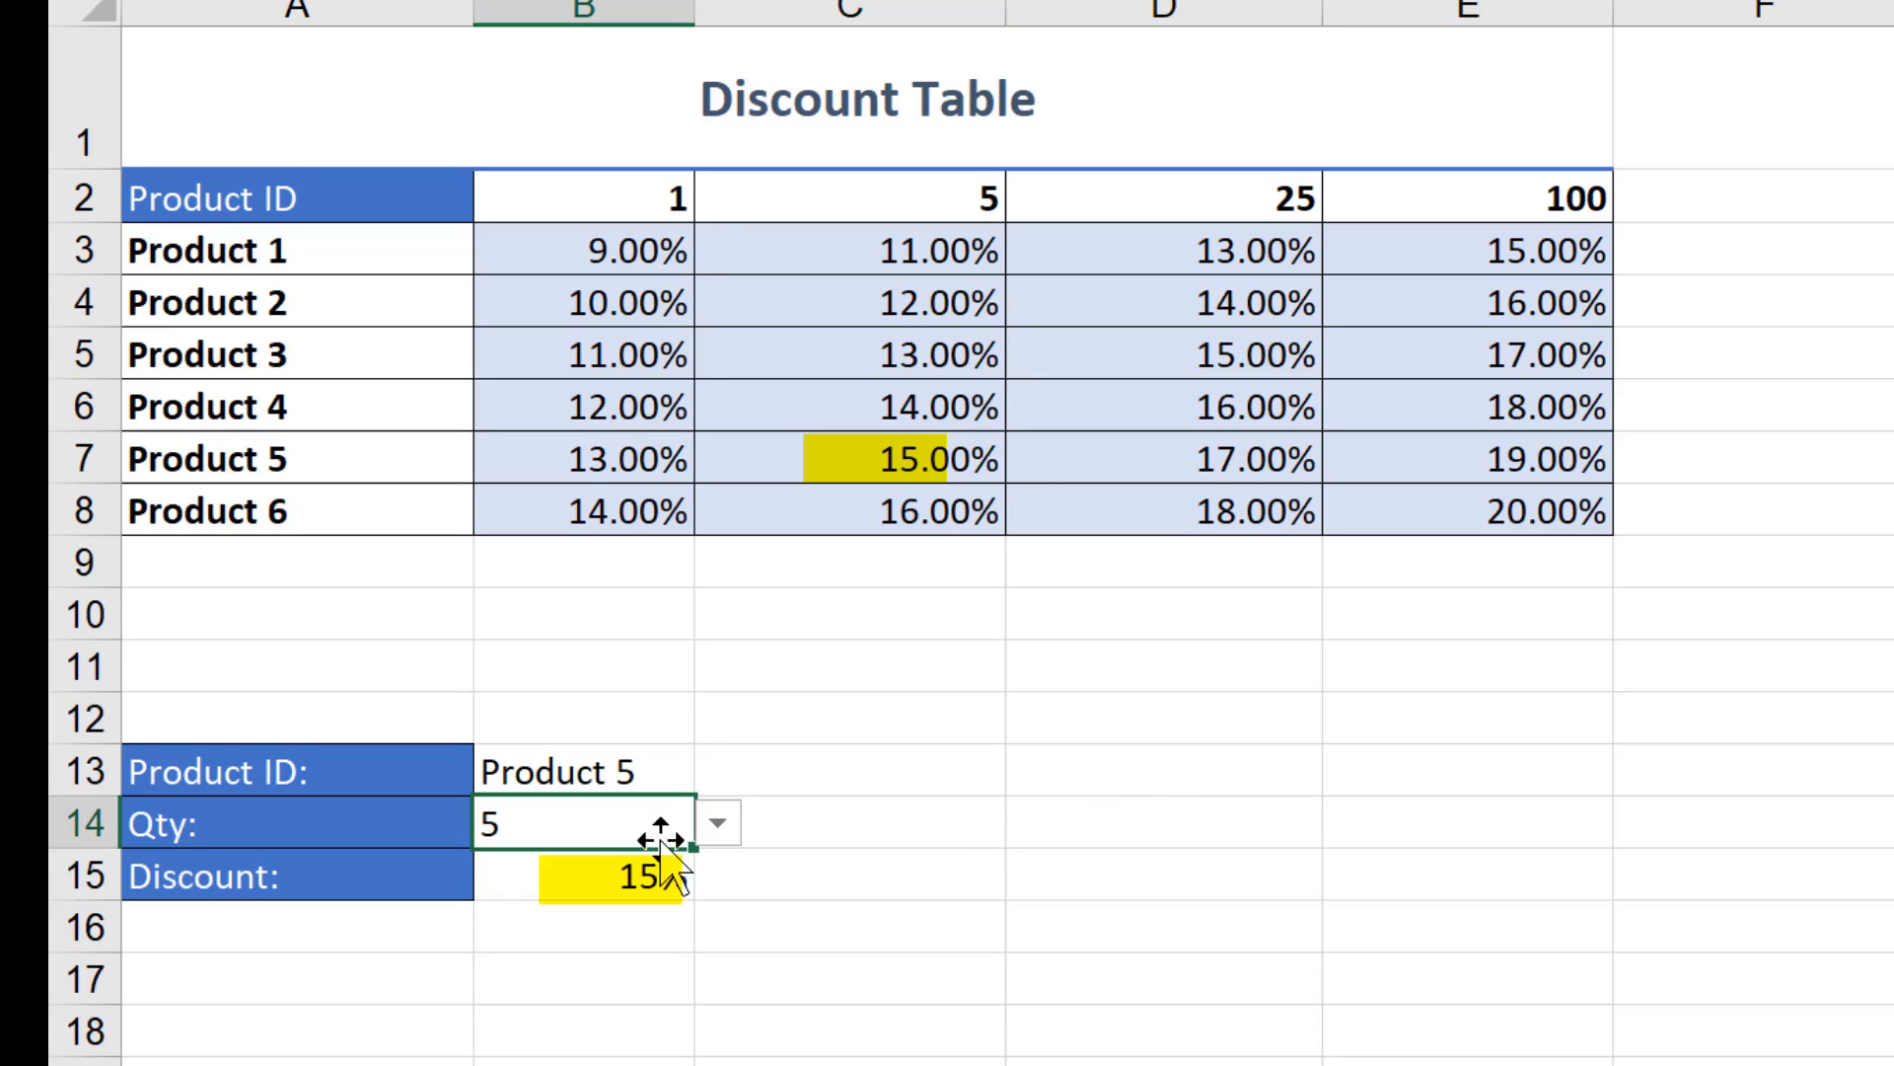
pyautogui.click(717, 823)
pyautogui.click(621, 991)
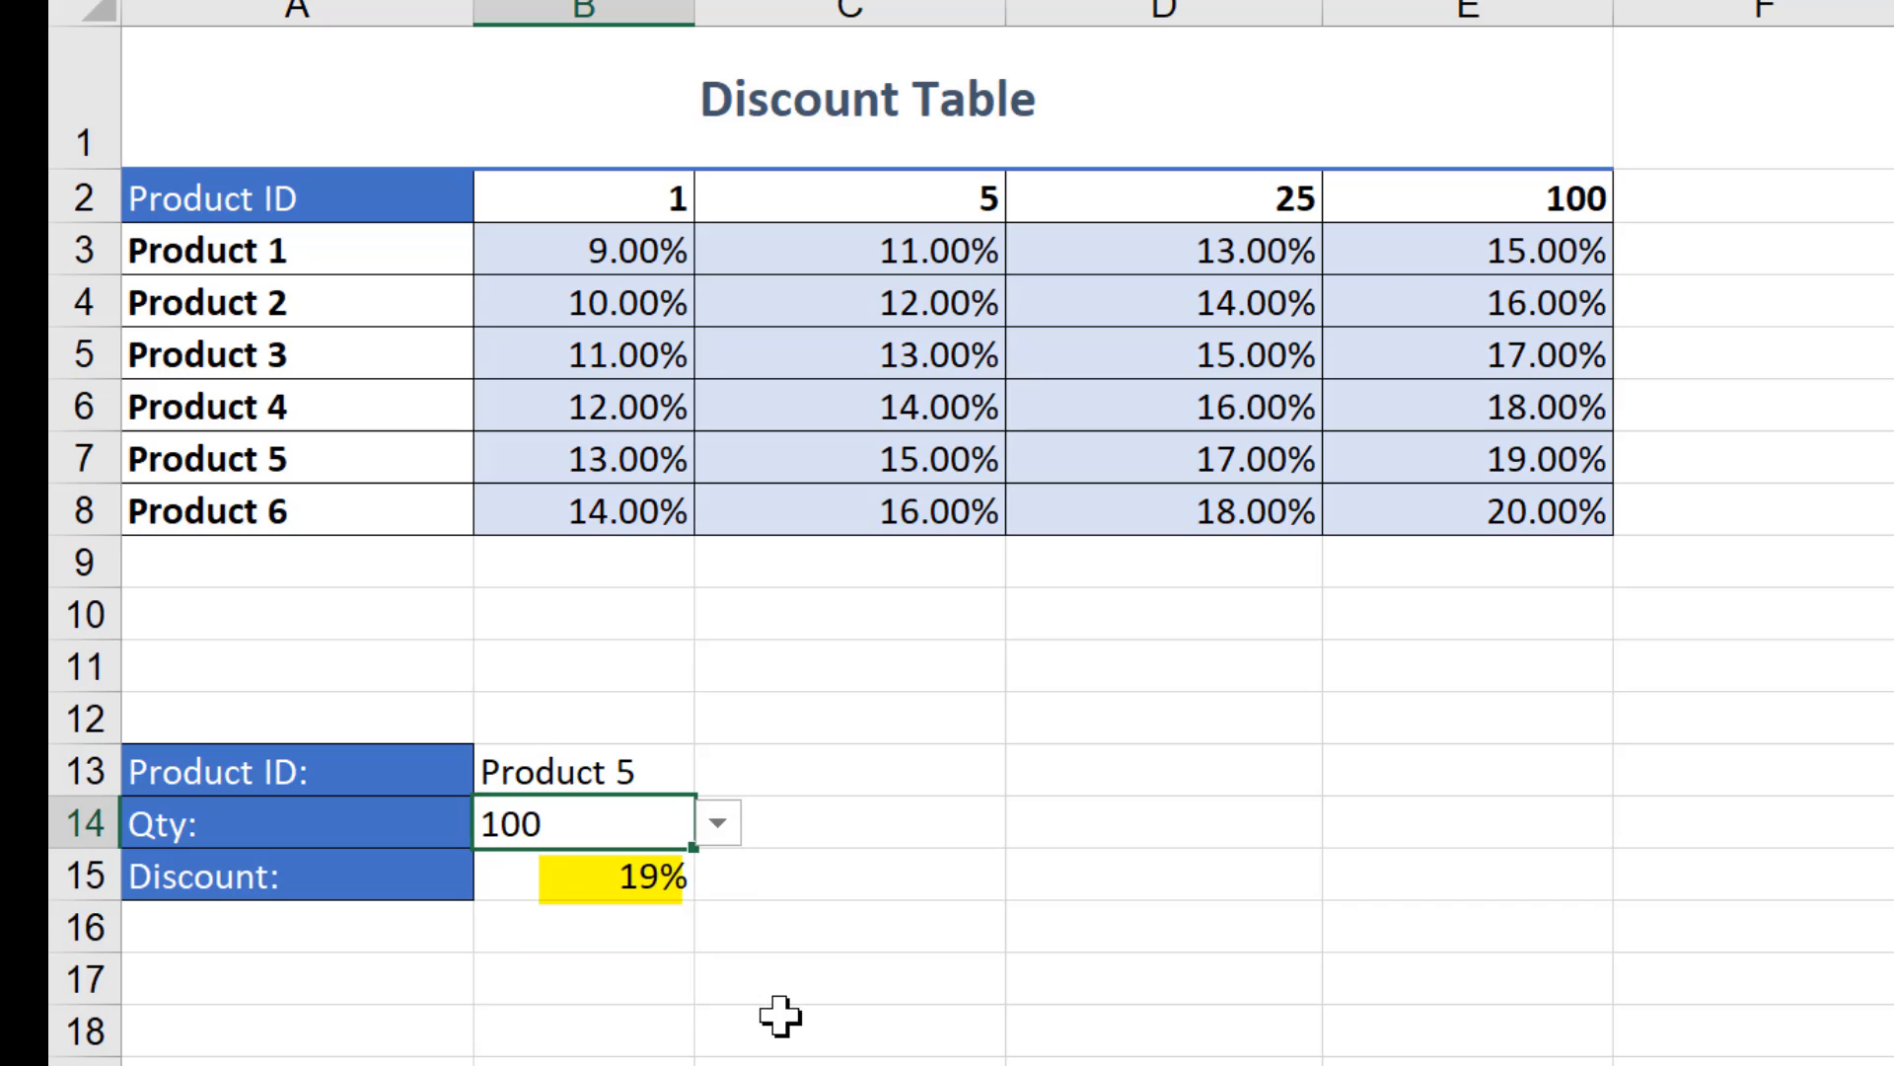
pyautogui.click(1598, 455)
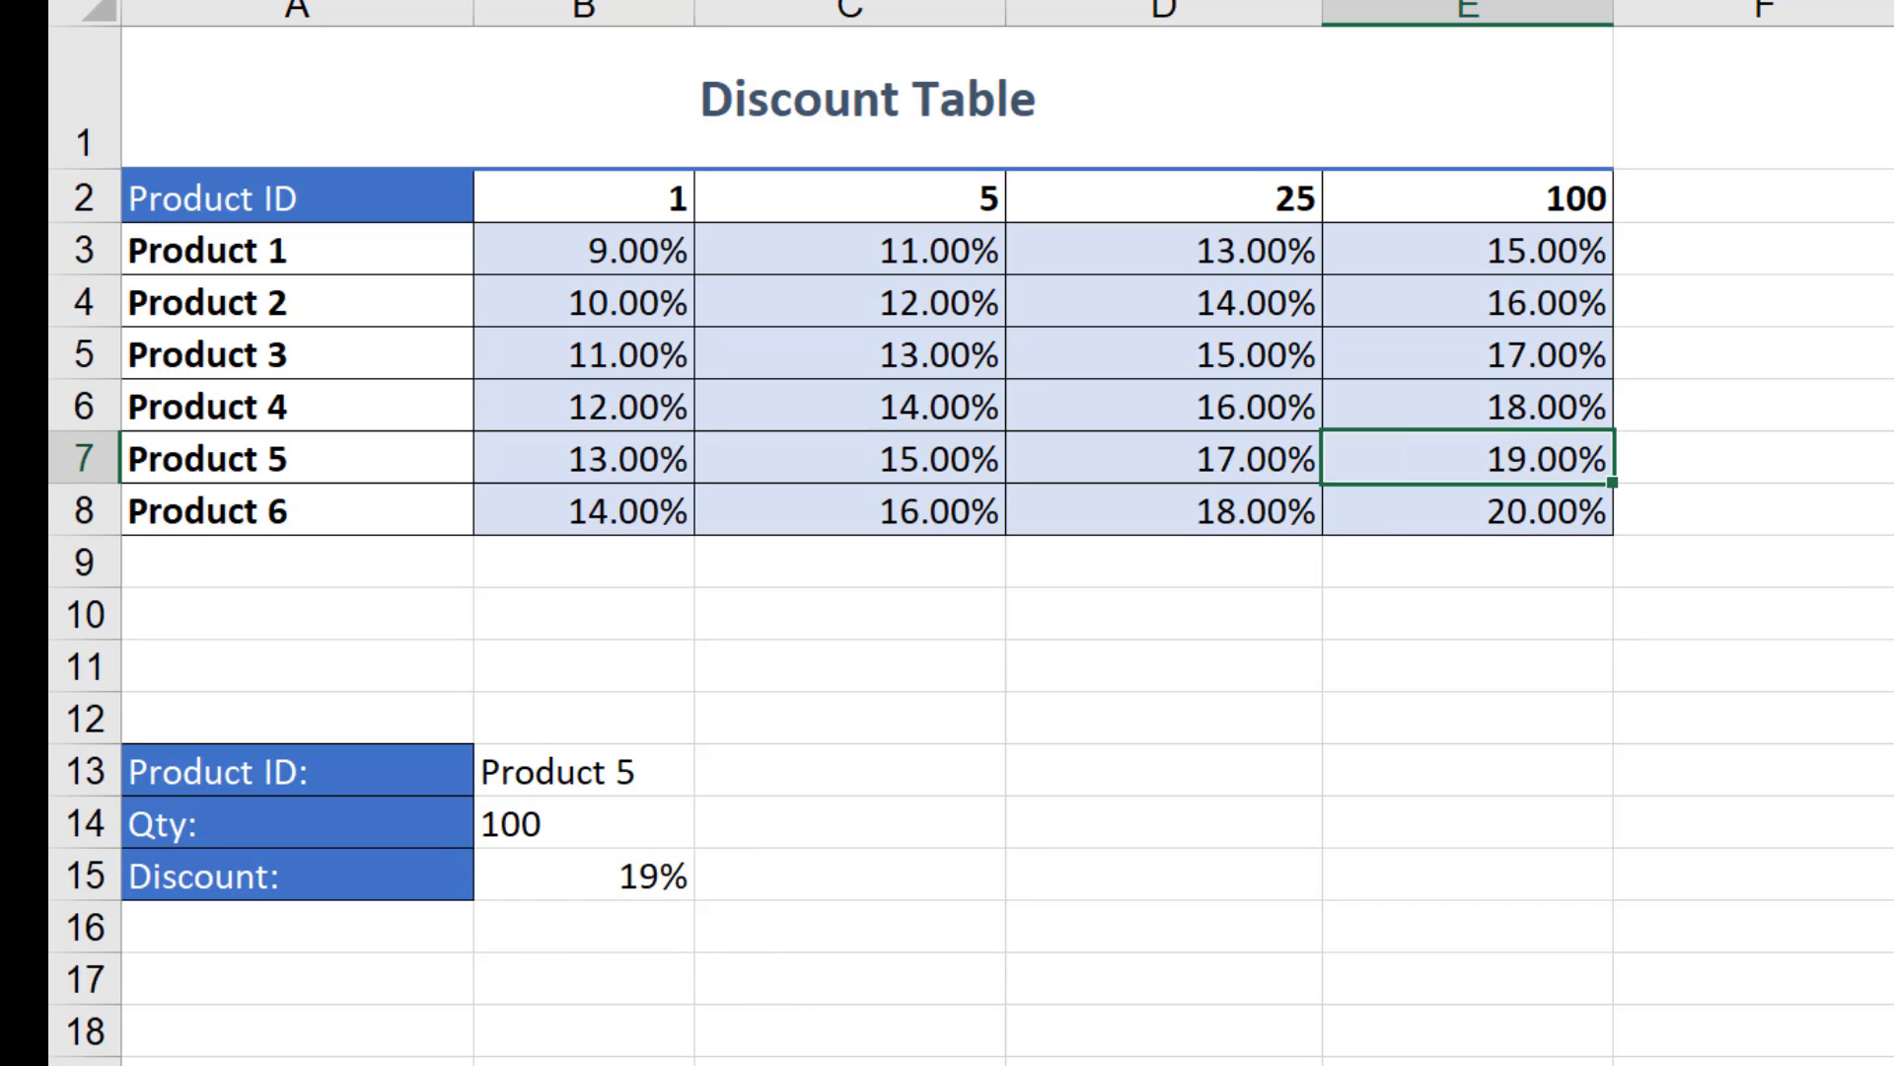
pyautogui.click(1706, 760)
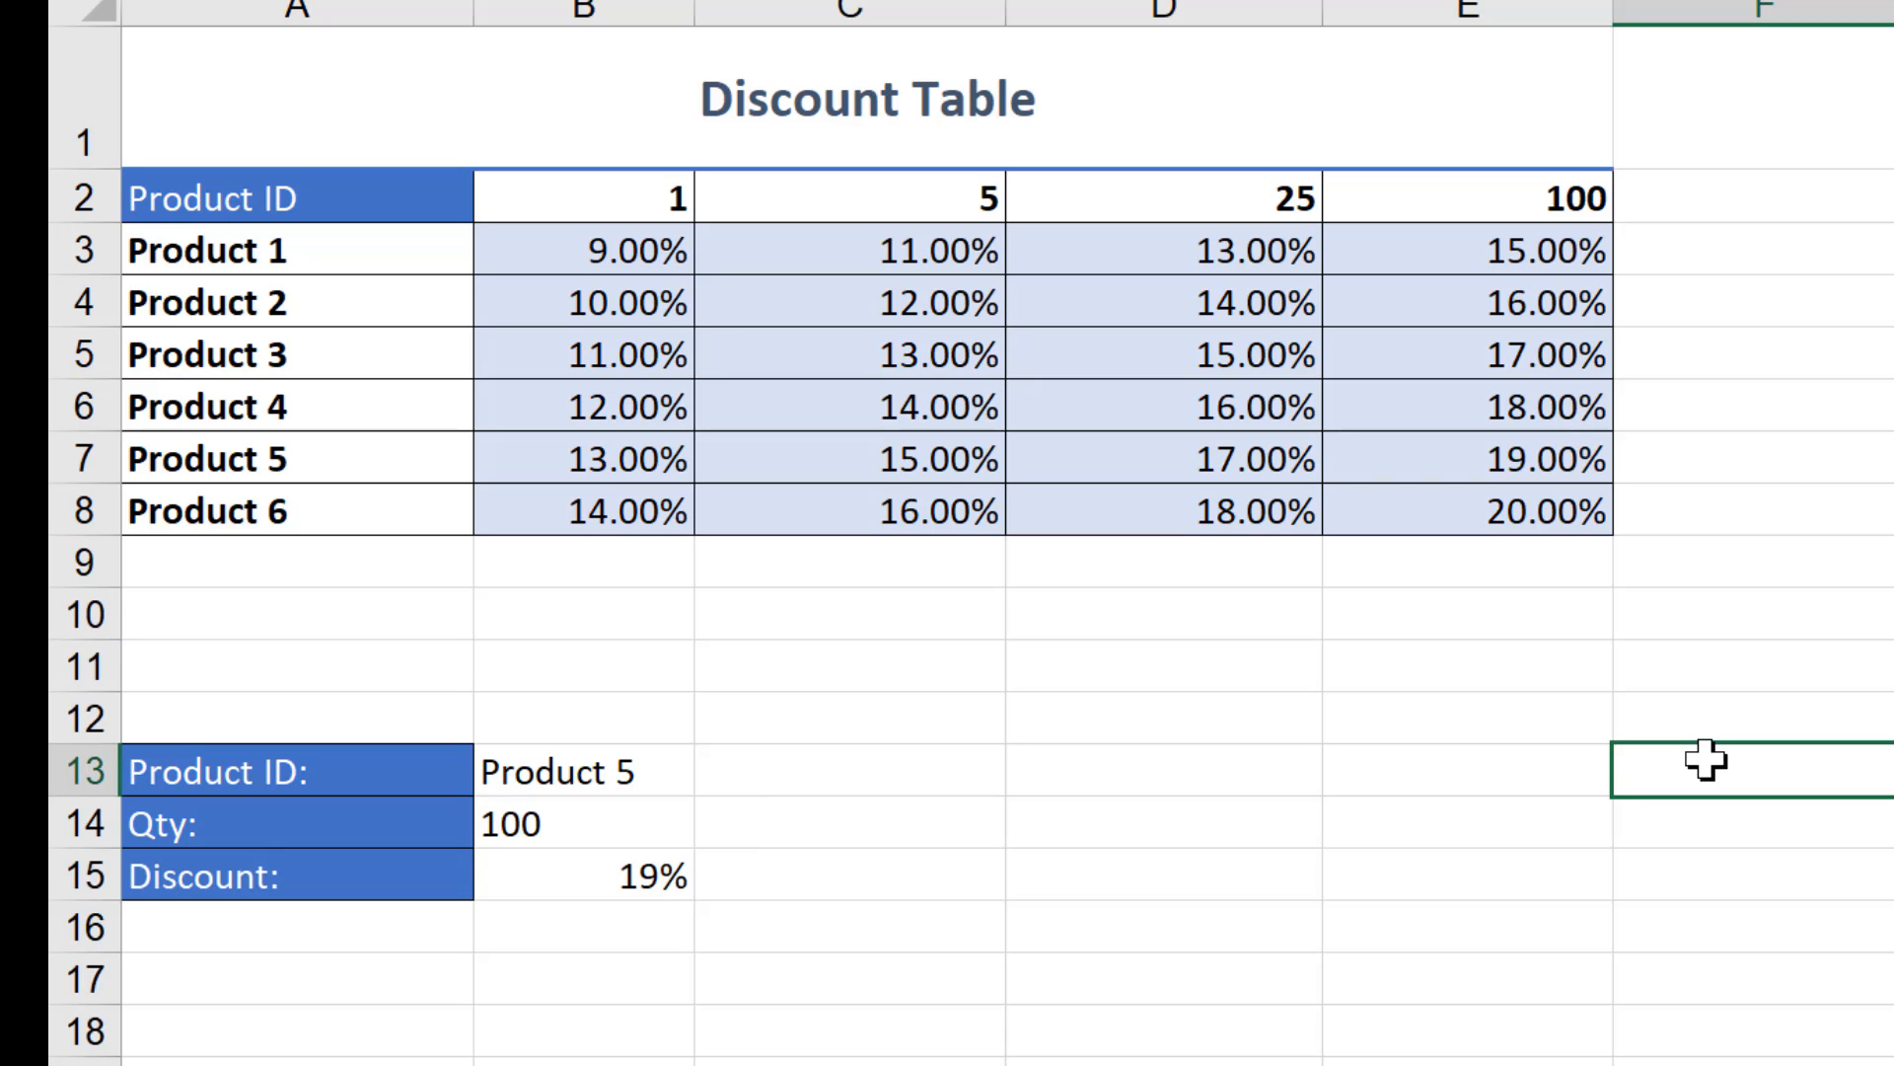